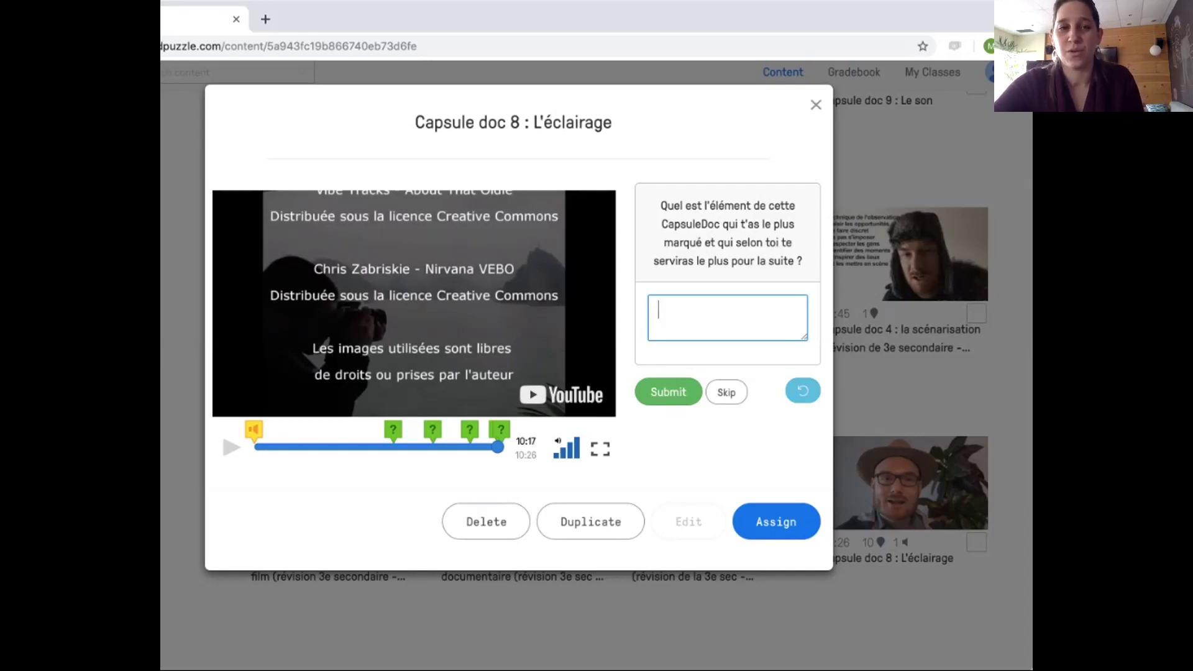
# - Close the video preview and browse the graded and completed assignments of the *Arts Médiatiques DM5 class
pyautogui.press('Escape')
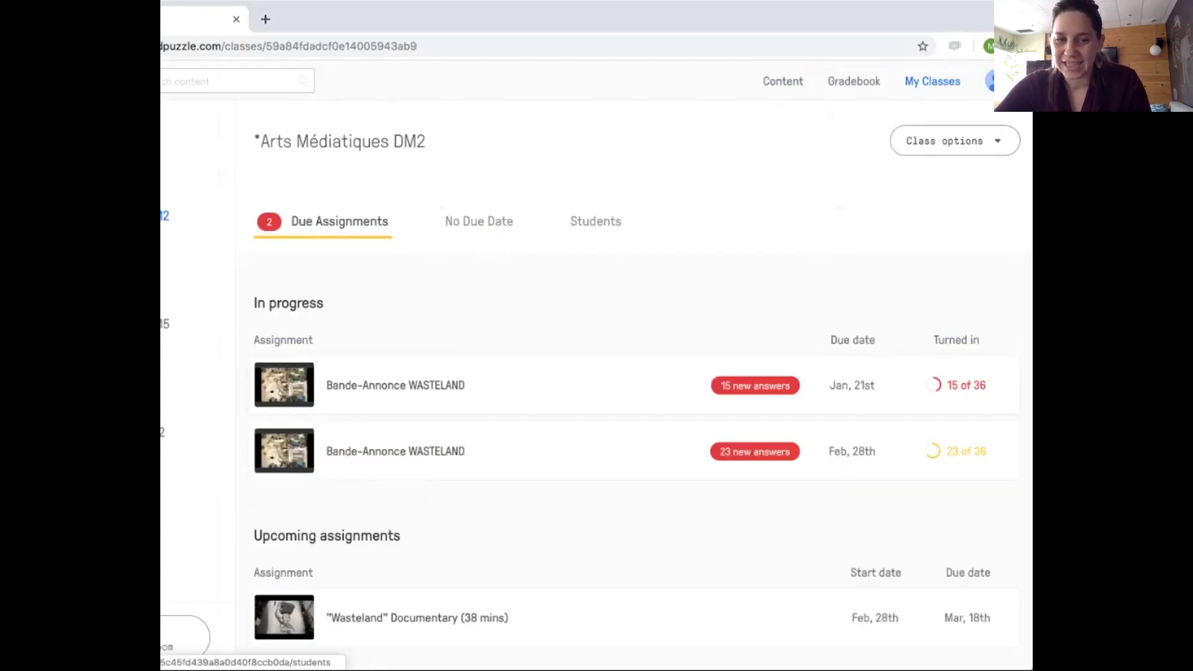
pyautogui.scroll(-3, 634, 434)
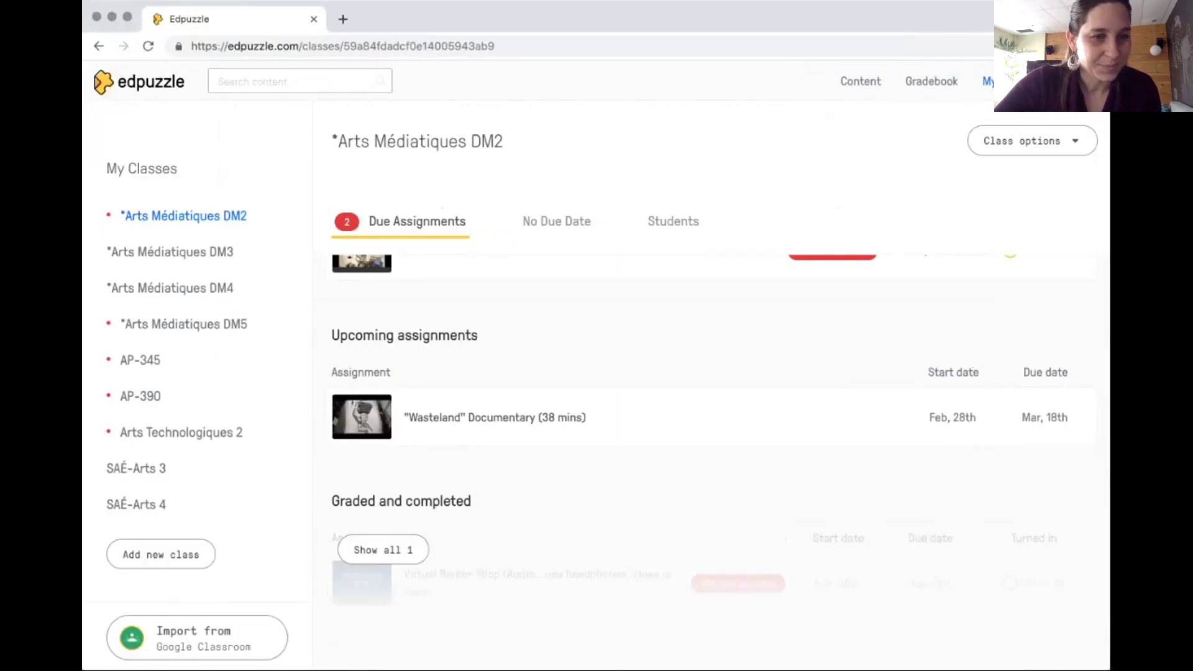
pyautogui.click(184, 324)
pyautogui.scroll(-1, 600, 364)
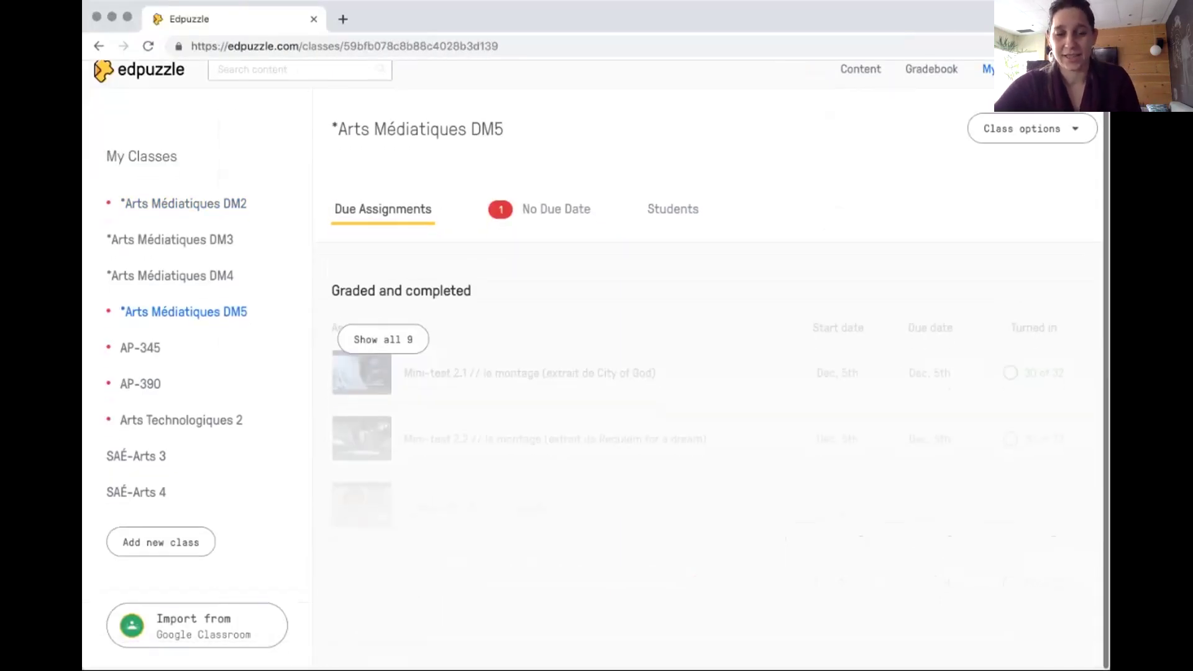
pyautogui.scroll(-5, 683, 435)
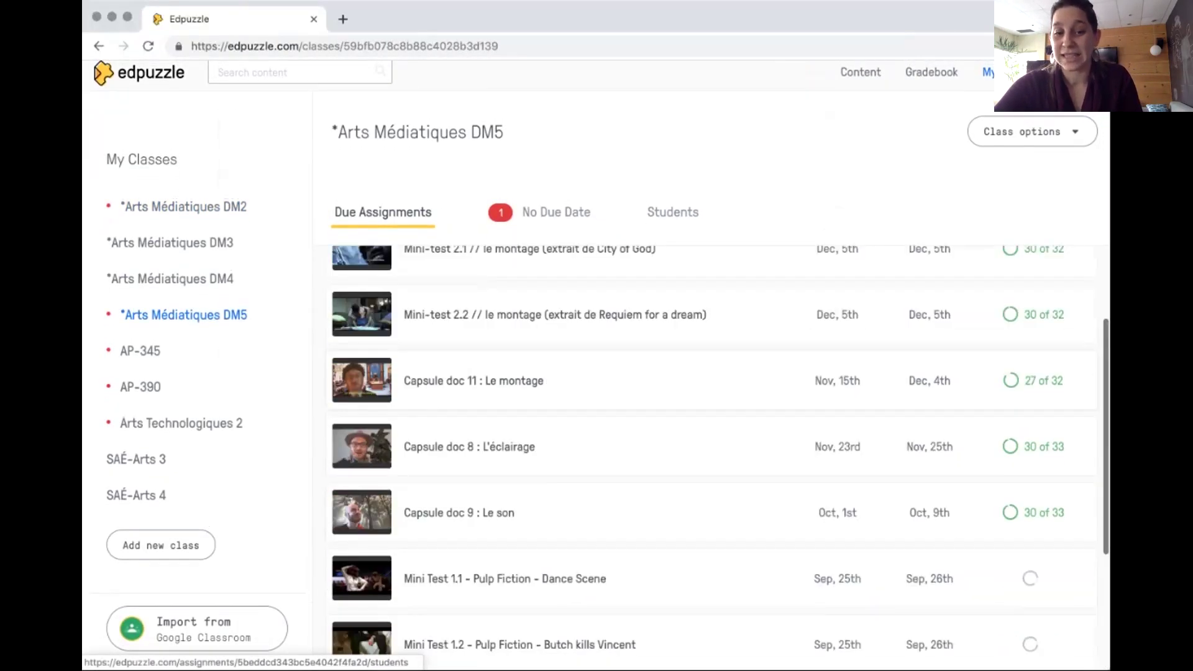
pyautogui.scroll(-1, 715, 453)
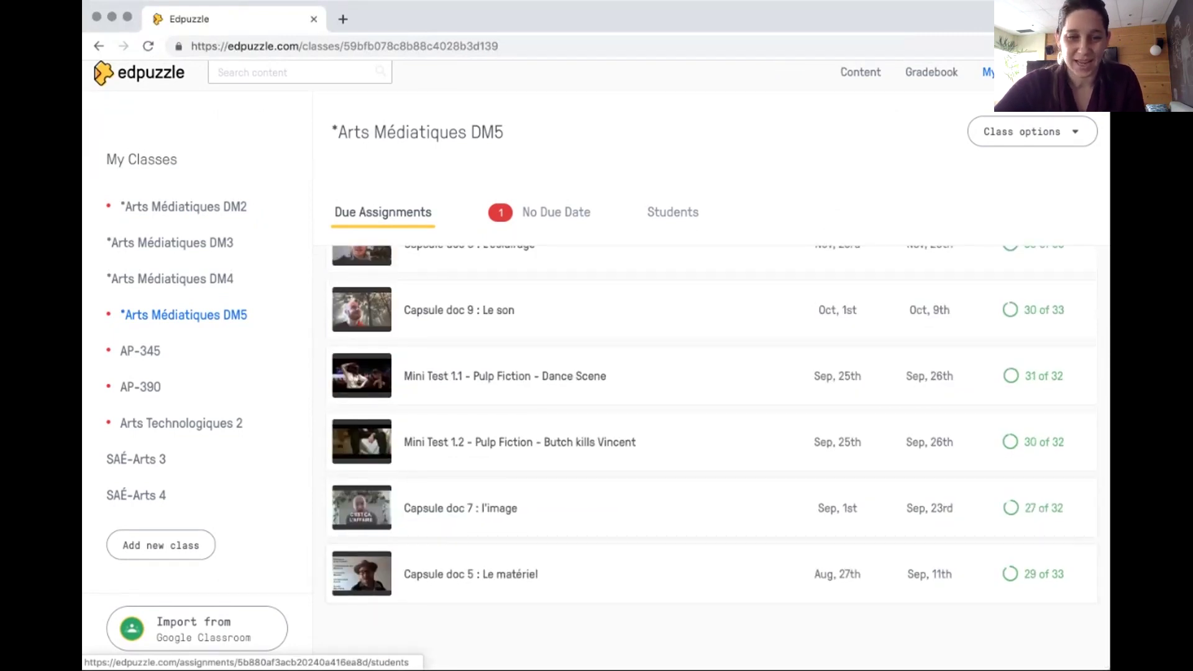
# - Open the "Capsule doc 7 : l'image" assignment and review all students' watch progress and turn-in status
pyautogui.click(459, 507)
pyautogui.scroll(-6, 478, 435)
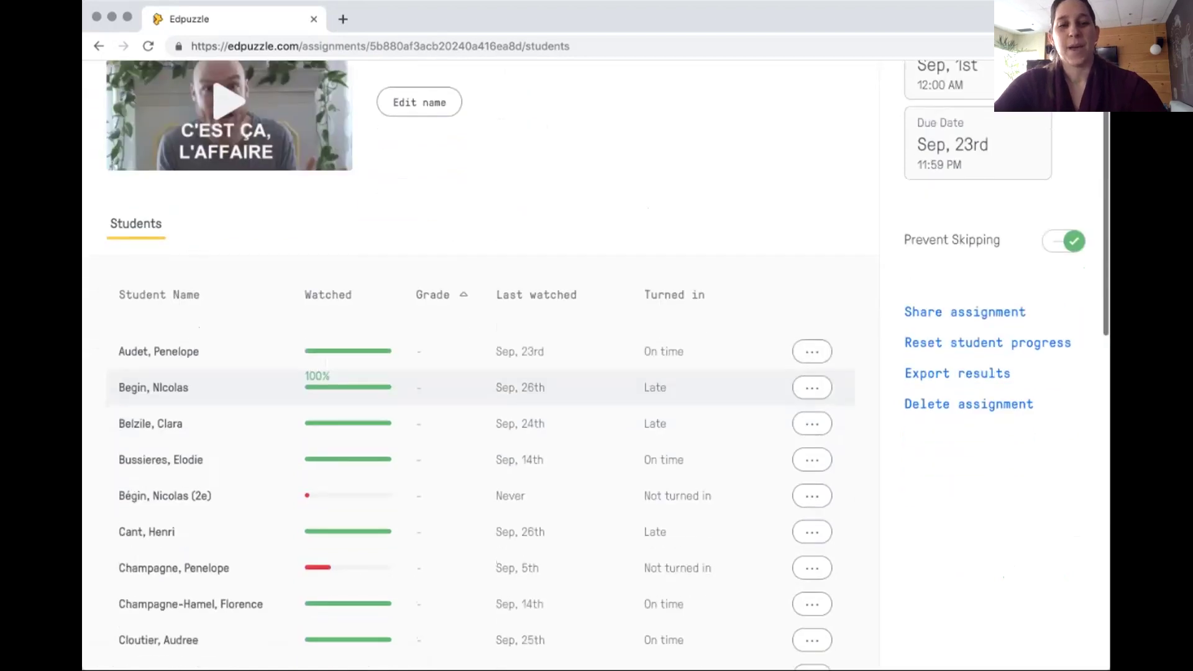
pyautogui.scroll(-5, 479, 434)
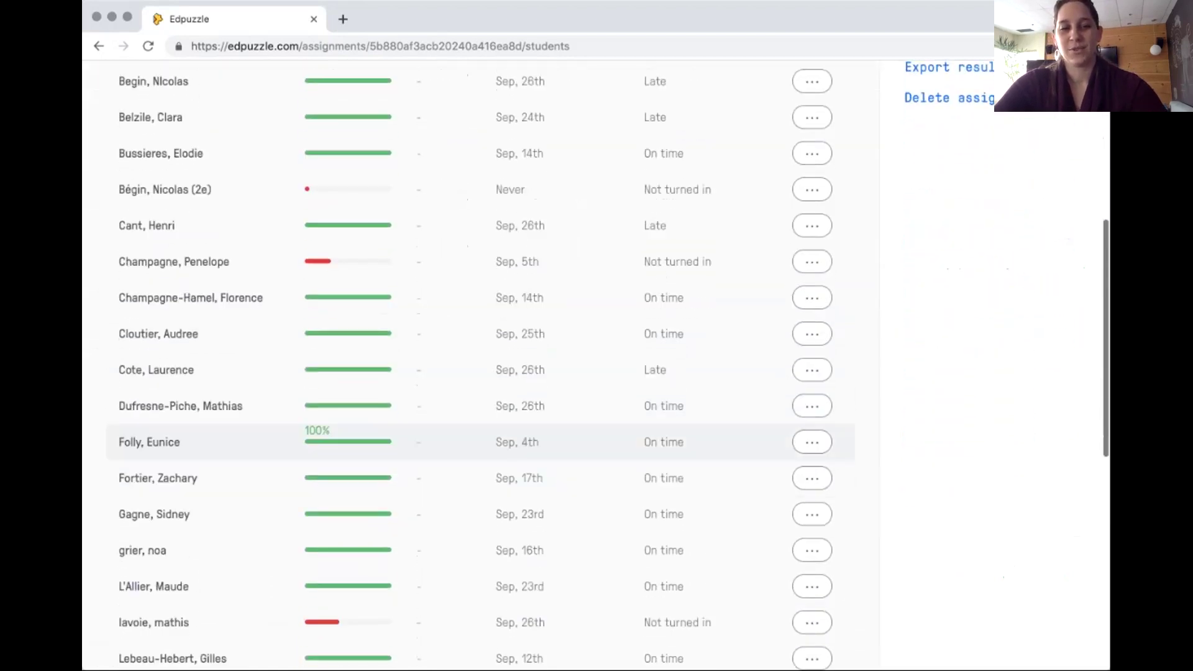
pyautogui.scroll(-5, 478, 472)
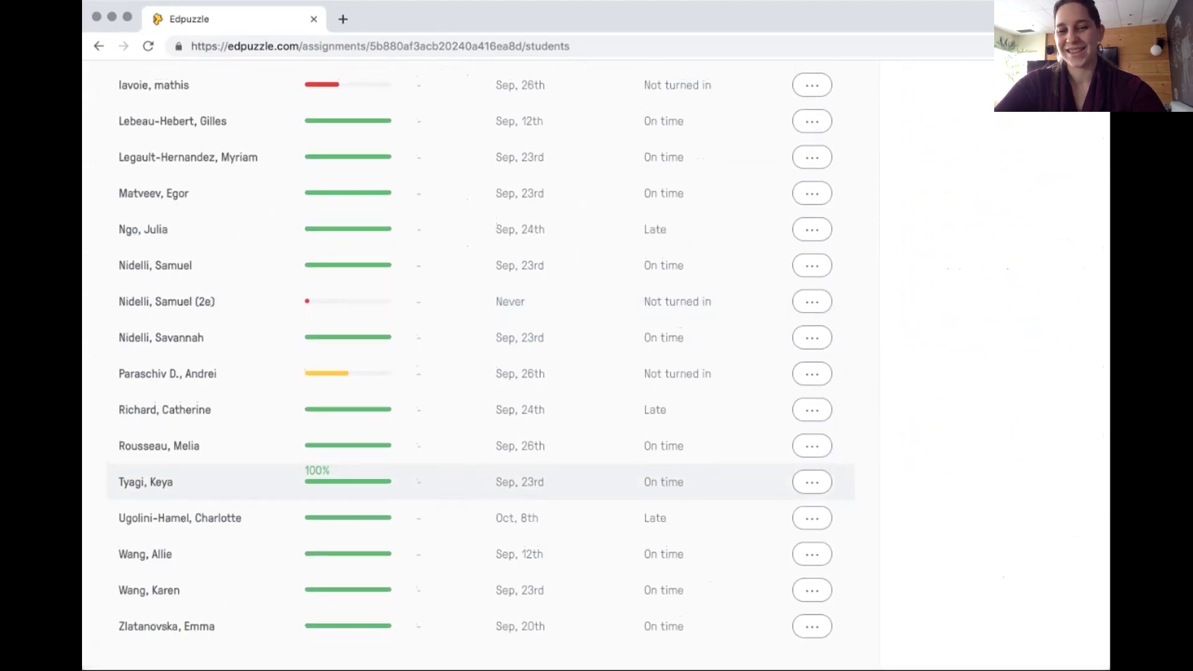
pyautogui.scroll(17, 478, 478)
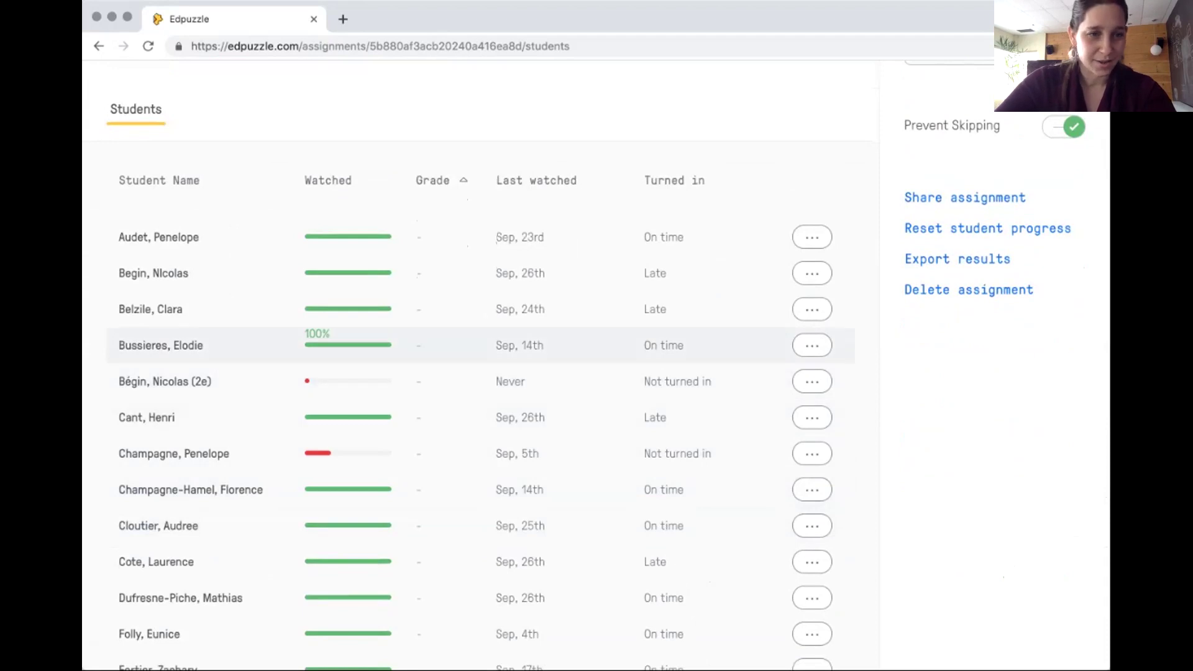
# - Examine the fourth student's viewing details and the Capsule doc 7 assignment overview, and return to the class page
pyautogui.click(161, 345)
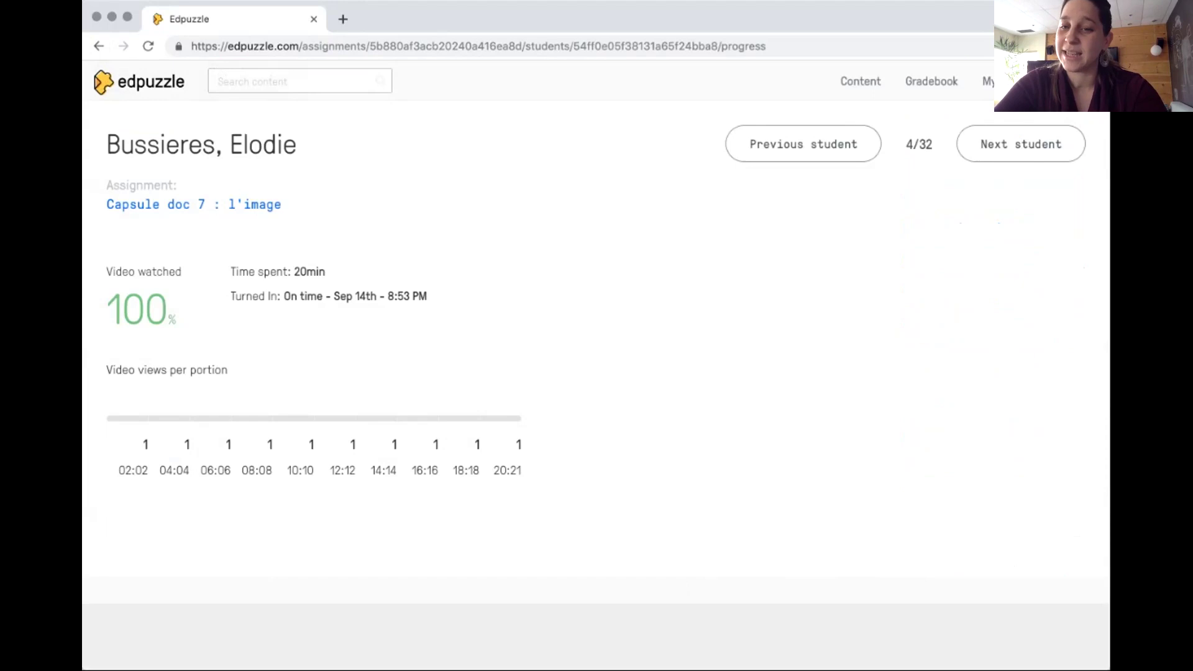
pyautogui.click(99, 46)
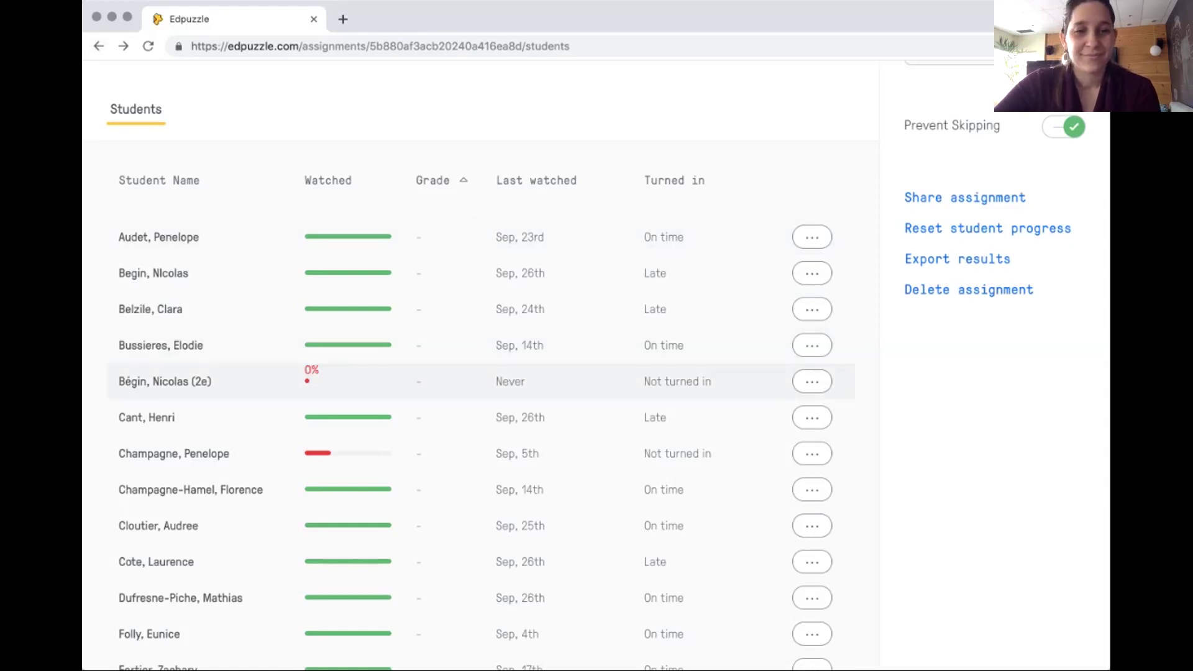
pyautogui.scroll(1, 317, 380)
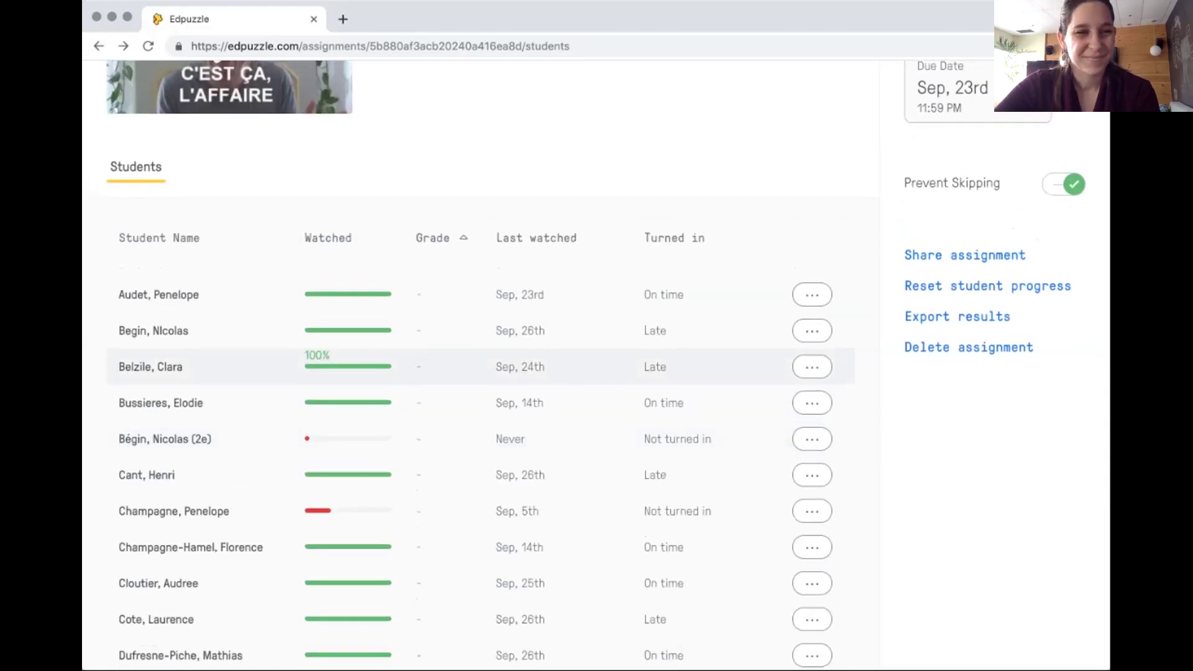
pyautogui.scroll(3, 480, 366)
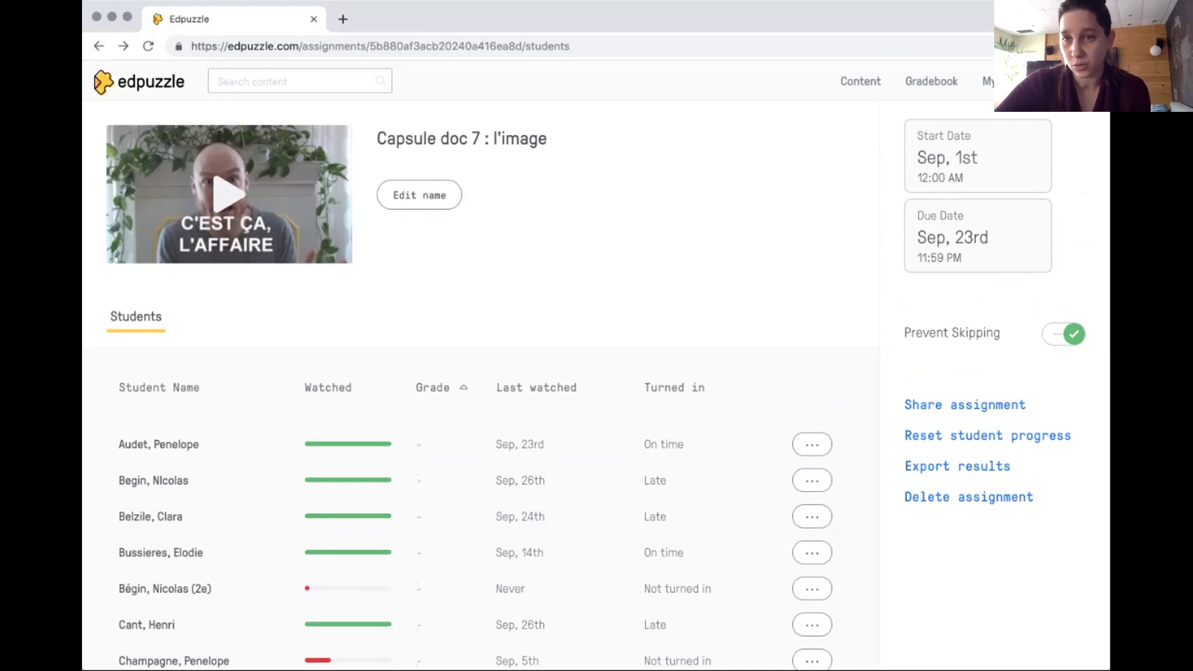
pyautogui.scroll(-3, 348, 435)
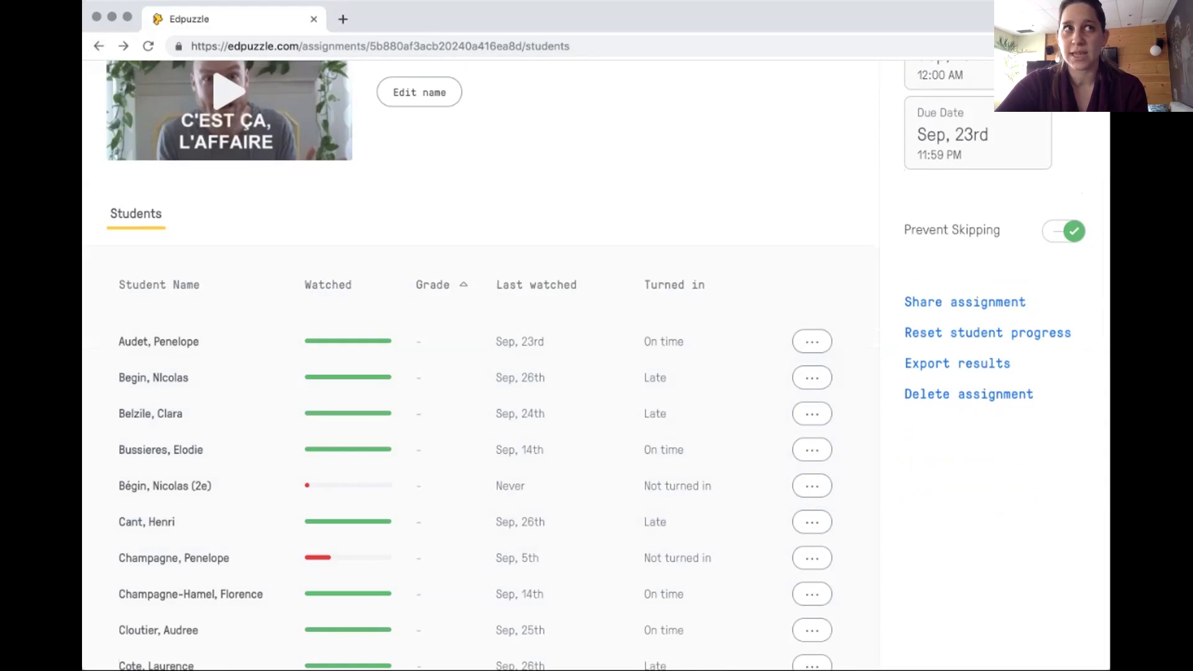
pyautogui.scroll(3, 480, 373)
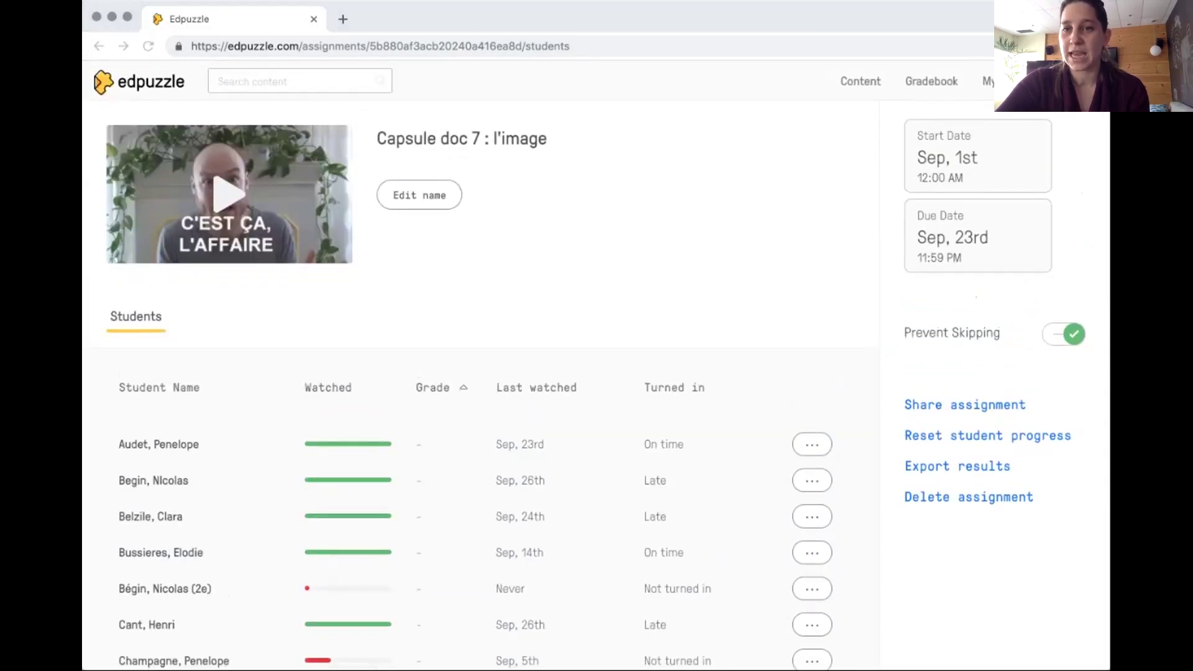
pyautogui.press('super+bracketleft')
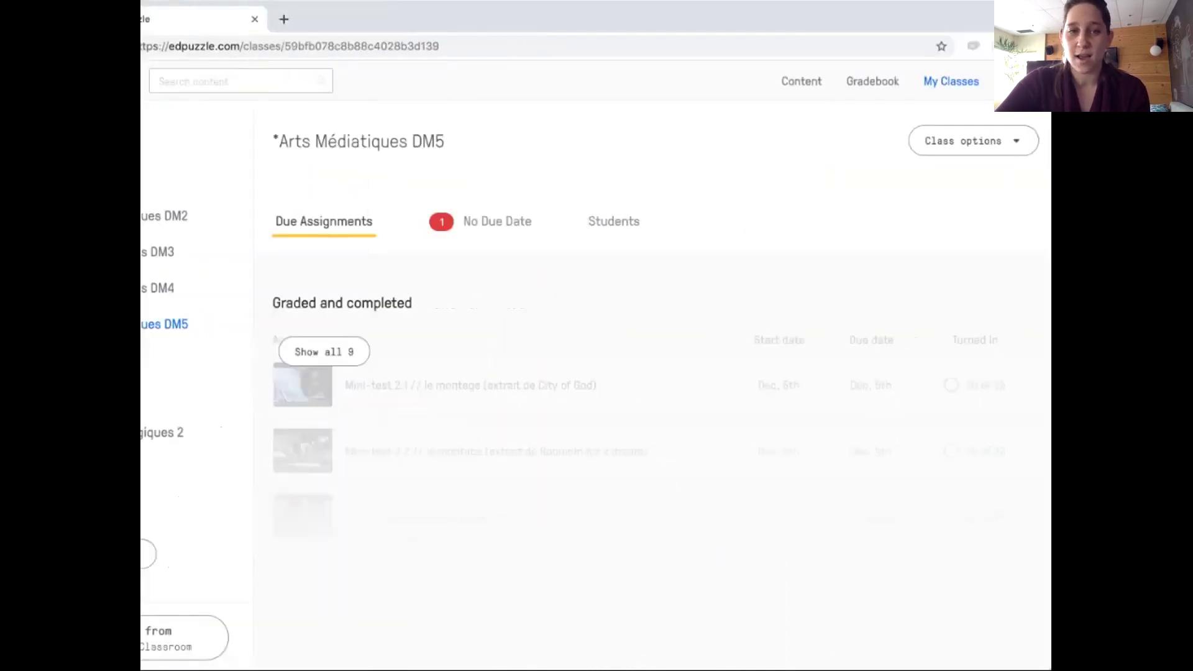
# - View the student invitation options for the *Arts Médiatiques DM5 class and dismiss them
pyautogui.click(613, 221)
pyautogui.click(845, 306)
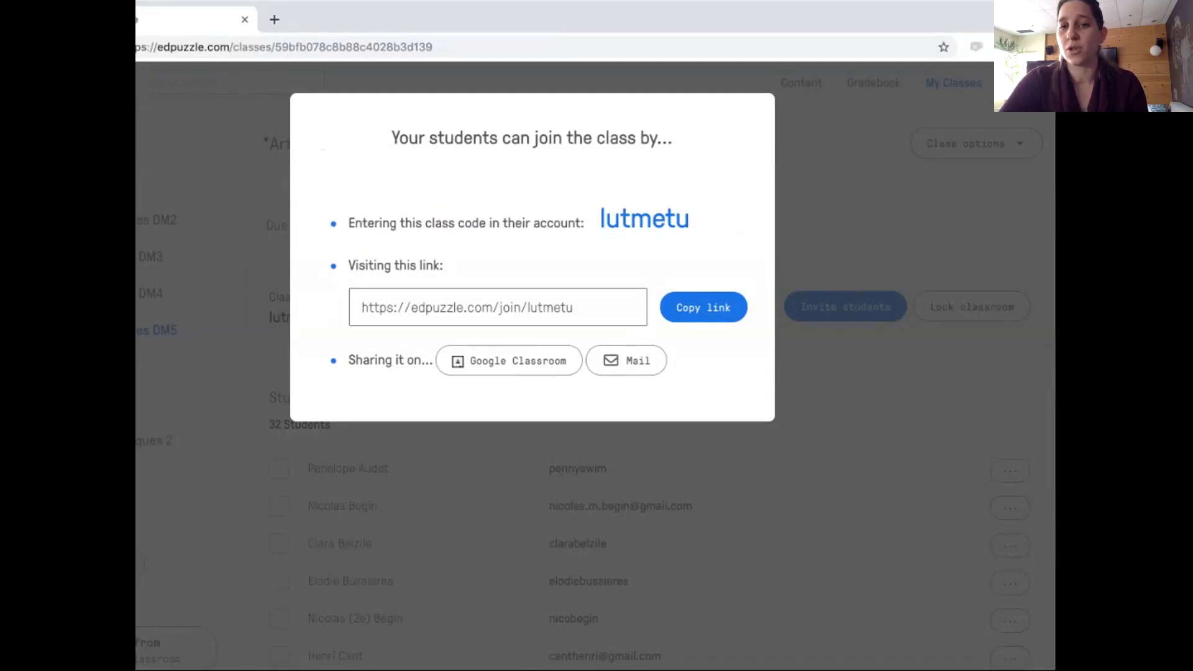
pyautogui.press('Escape')
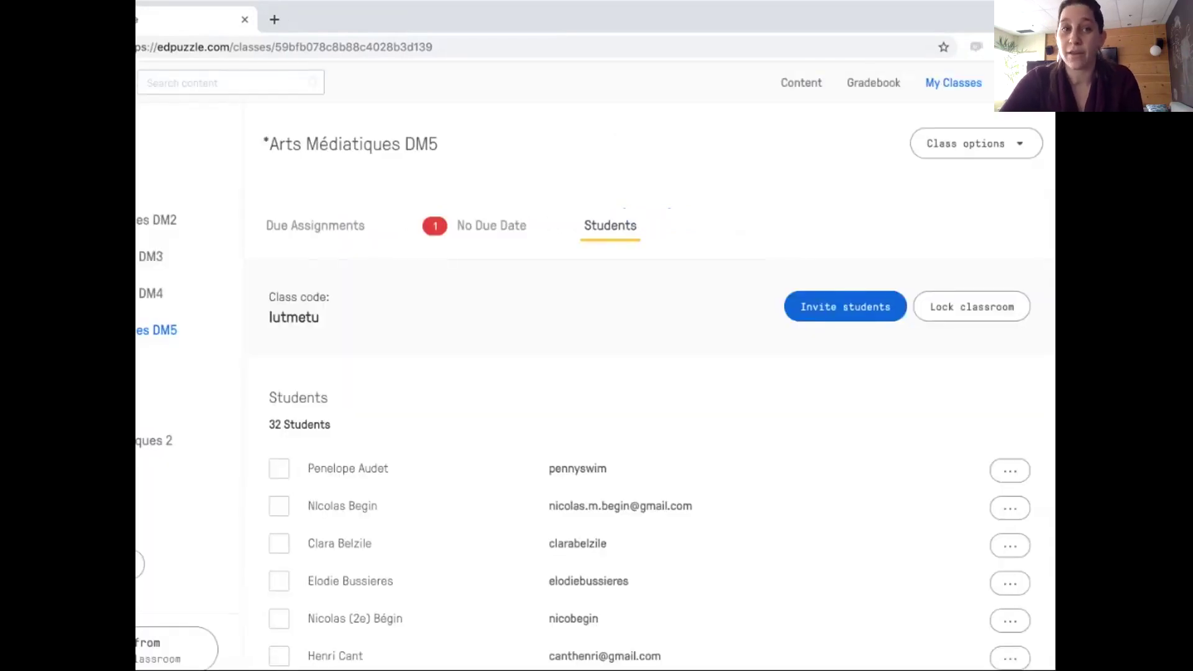
# - Open the "Capsule doc 5 : Le matériel" assignment from the class's due assignments
pyautogui.click(383, 221)
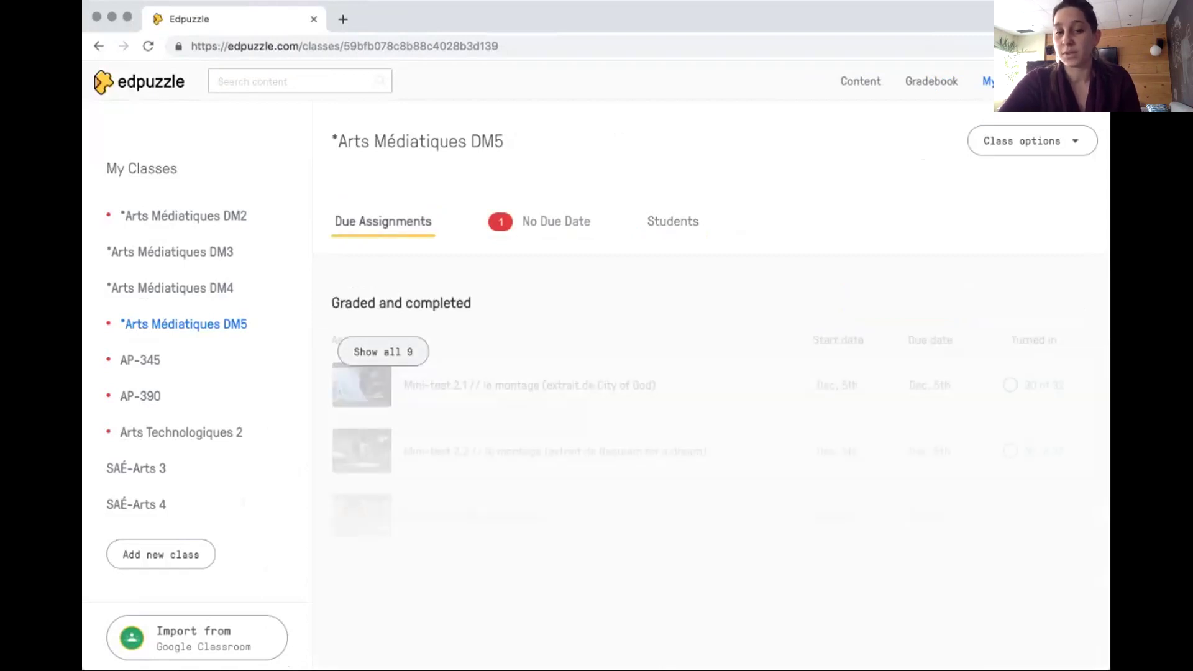
pyautogui.scroll(-5, 715, 435)
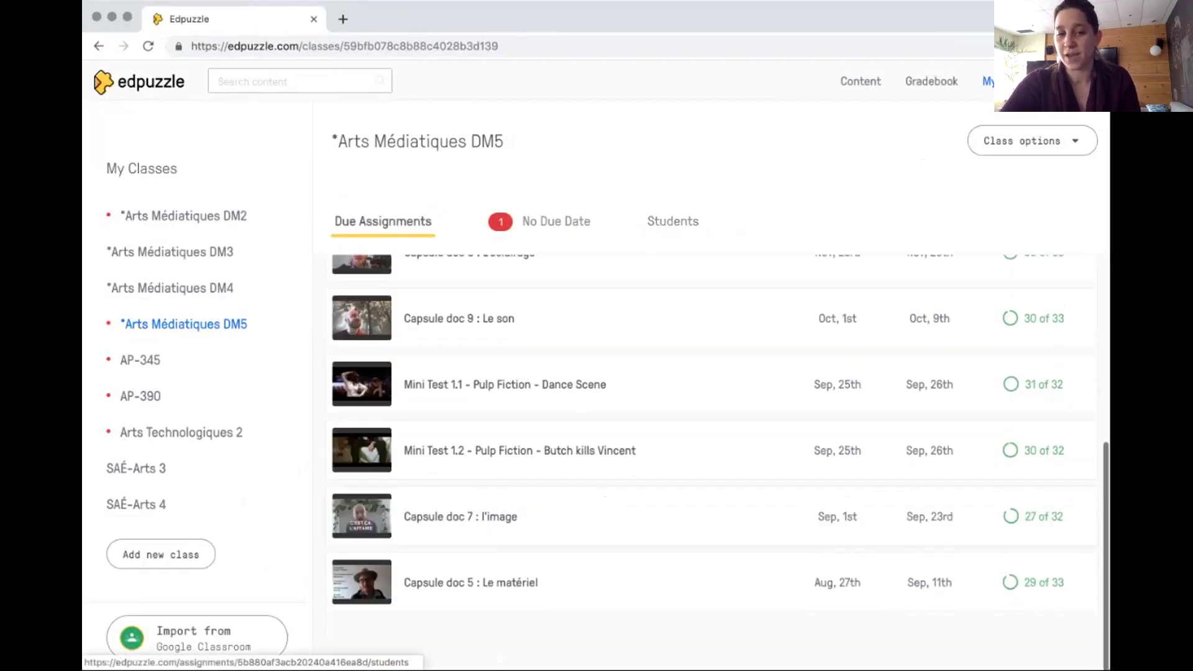
pyautogui.click(471, 582)
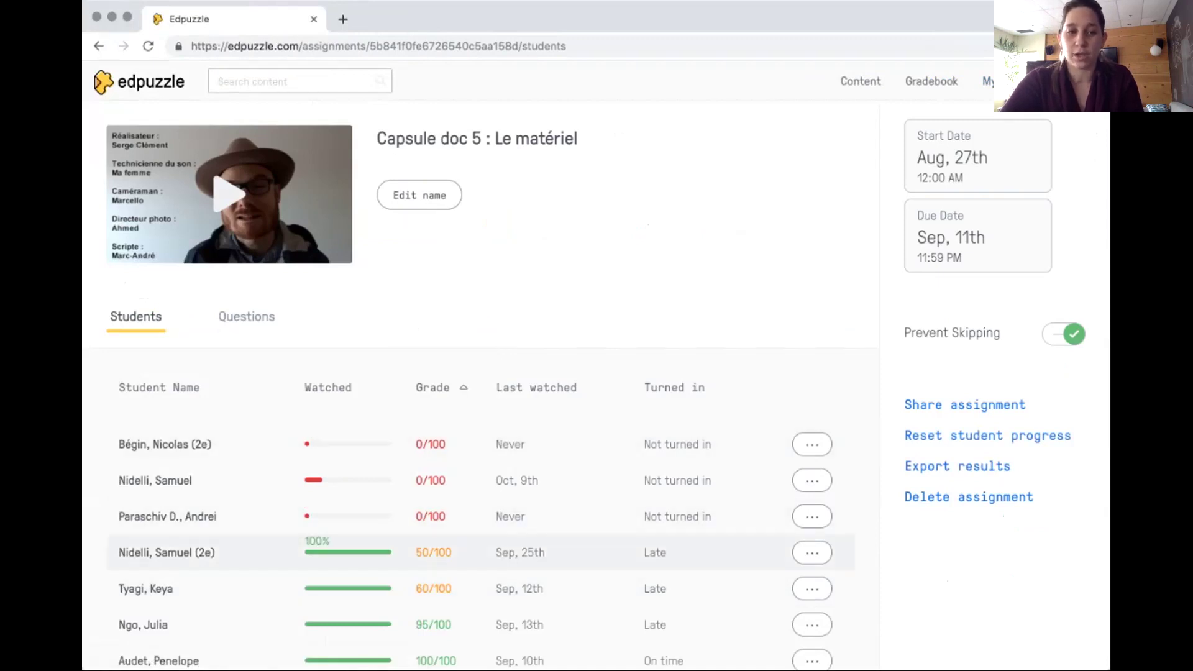
# - Examine the answers and viewing details of the student graded 50/100, and return to the assignment's student list
pyautogui.click(348, 552)
pyautogui.scroll(-5, 596, 373)
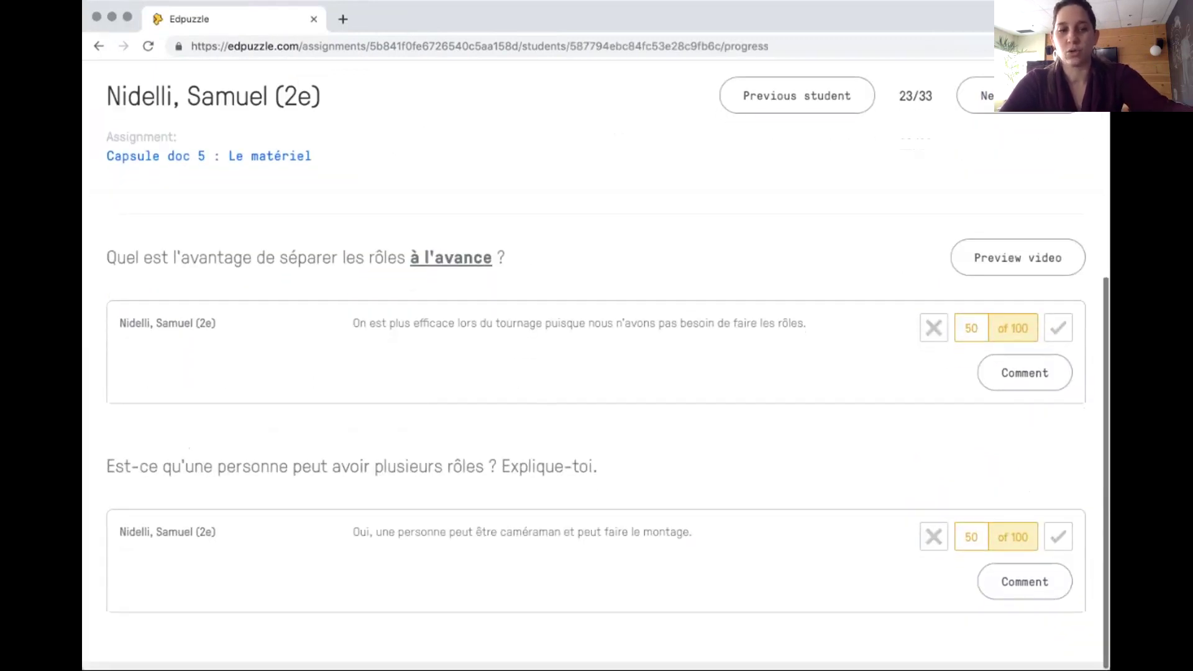
pyautogui.scroll(5, 596, 373)
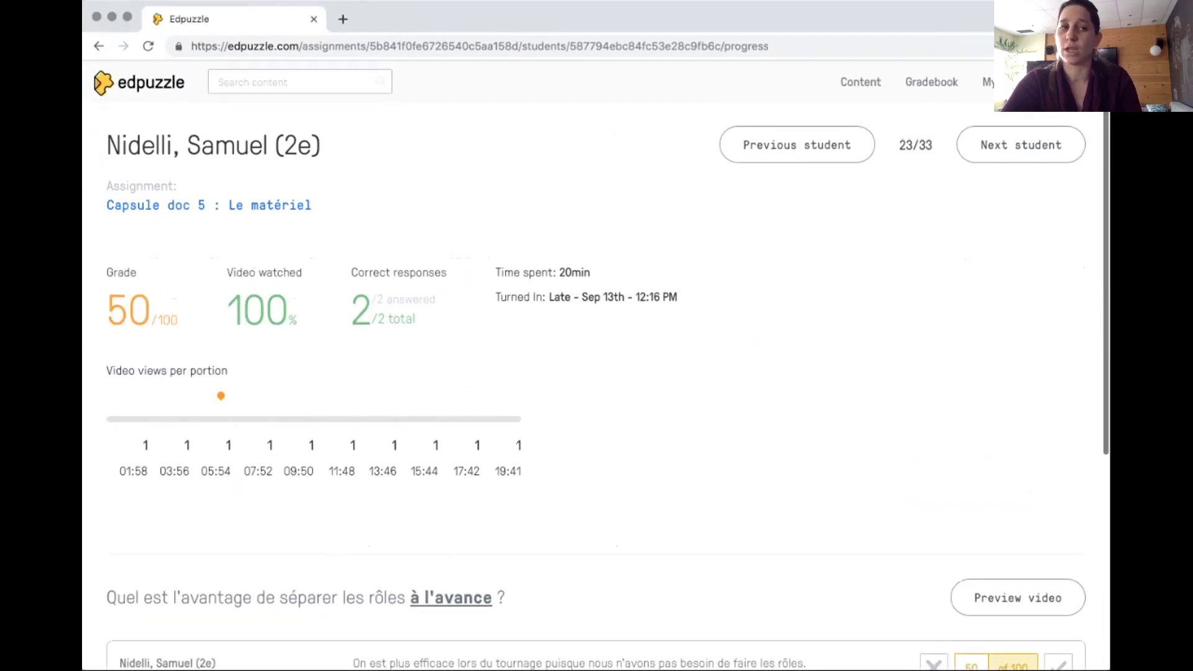
pyautogui.press('super+bracketleft')
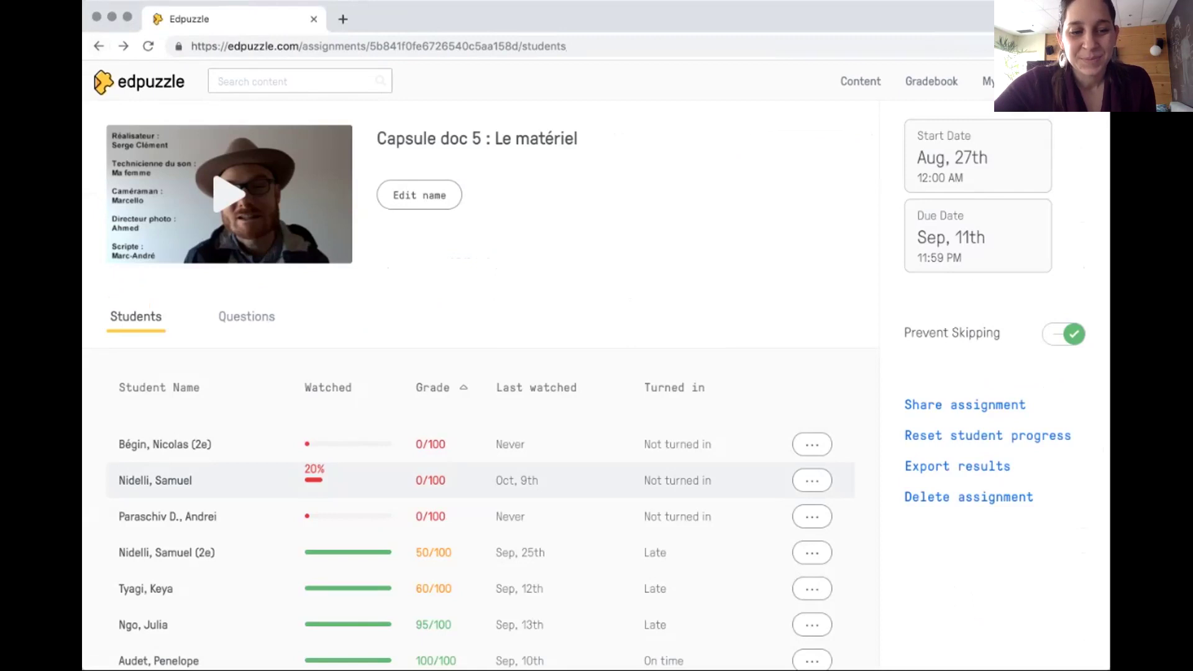
# - Review the students' grades and turn-in status for Capsule doc 5, and return to the class's assignment list
pyautogui.scroll(-6, 348, 484)
pyautogui.scroll(-1, 348, 484)
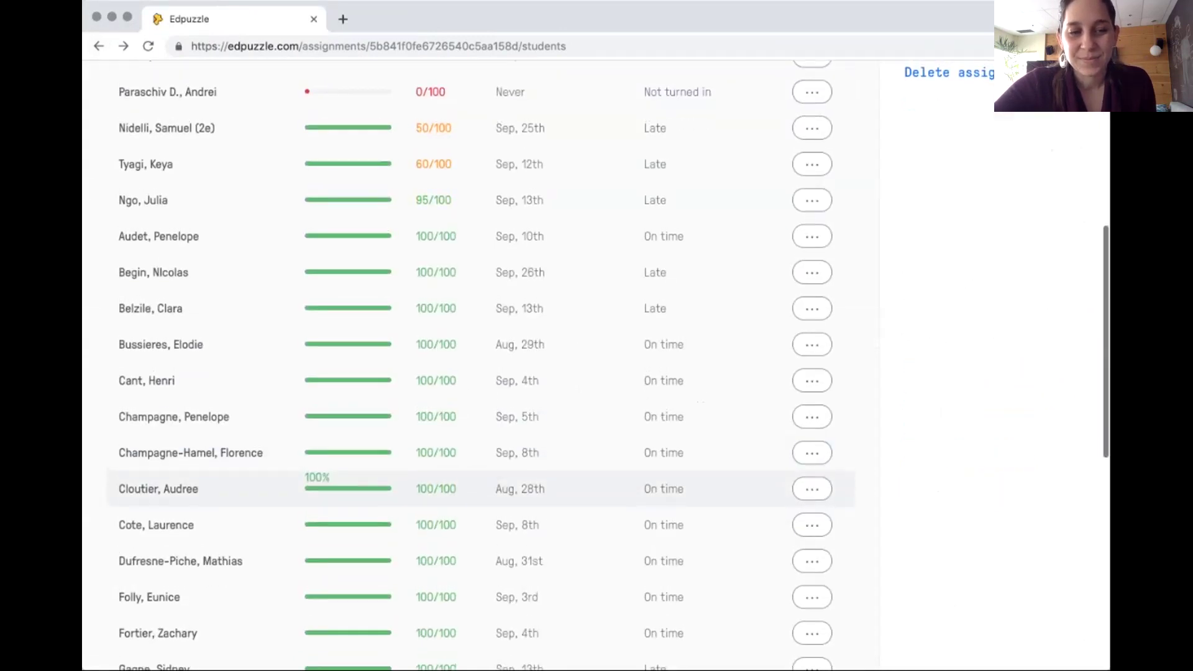
pyautogui.scroll(7, 435, 236)
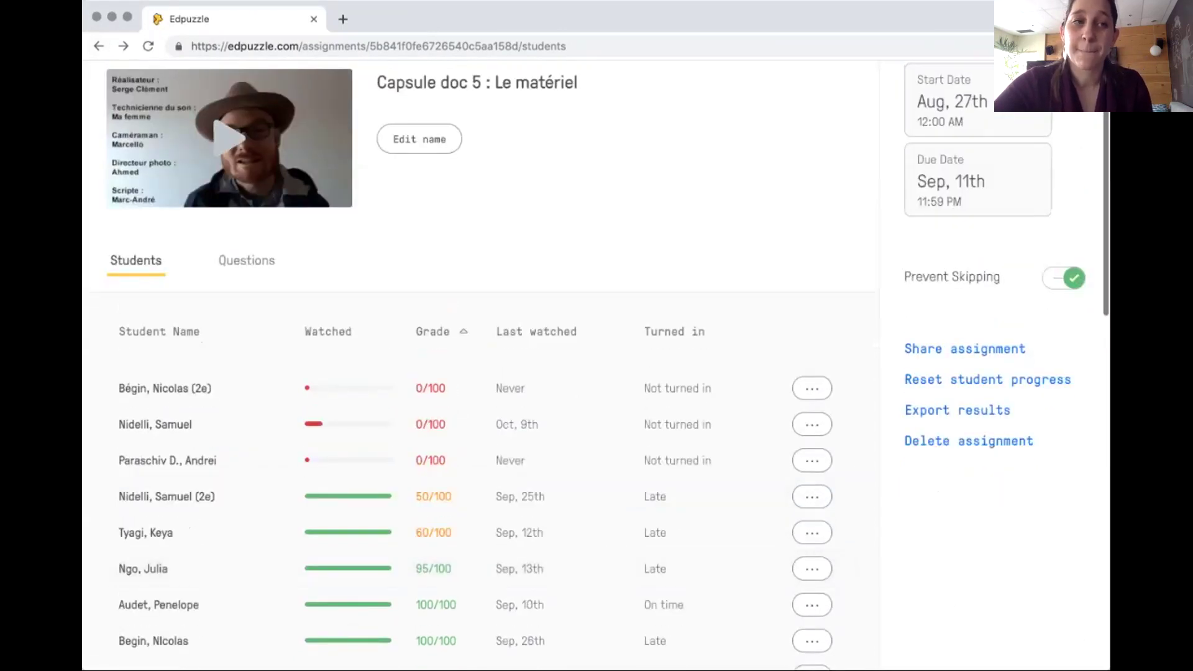
pyautogui.press('super+bracketleft')
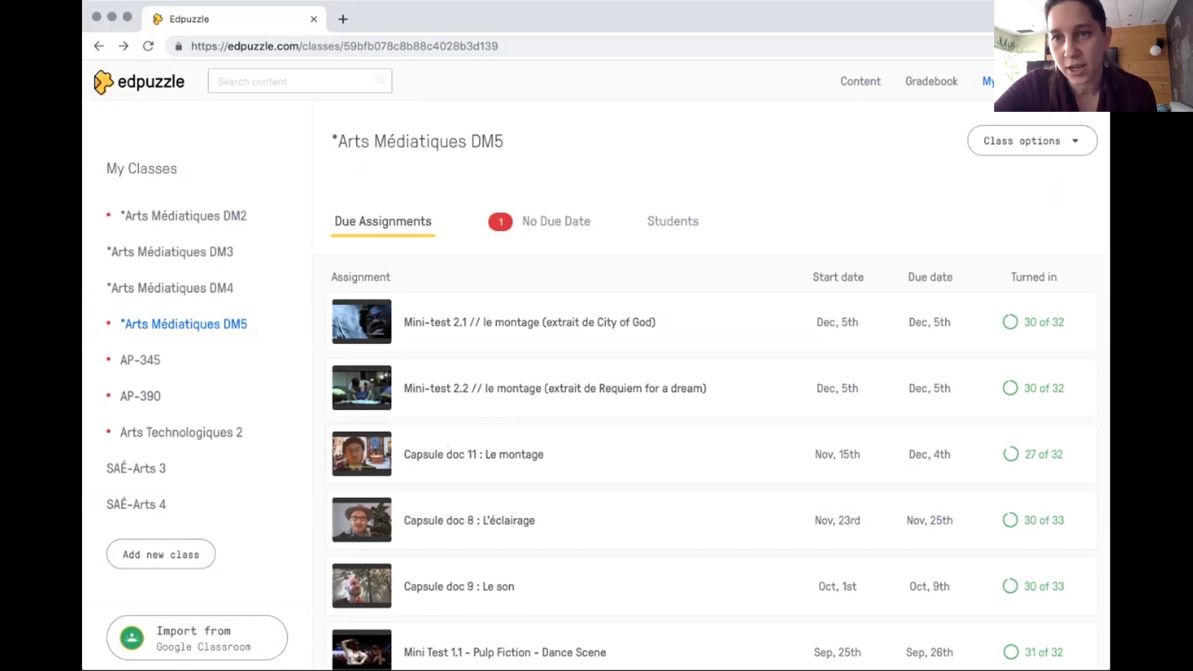
# - Open the gradebook for *Arts Médiatiques DM5 and set its start date to August 31, 2018
pyautogui.click(931, 81)
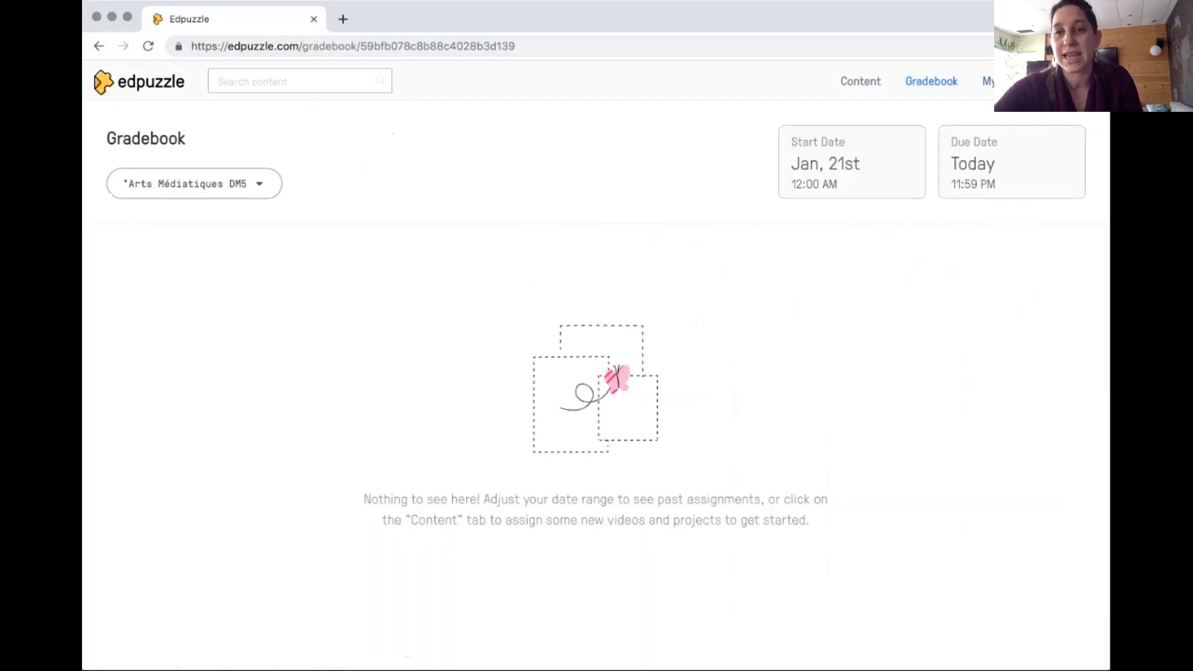
pyautogui.click(997, 82)
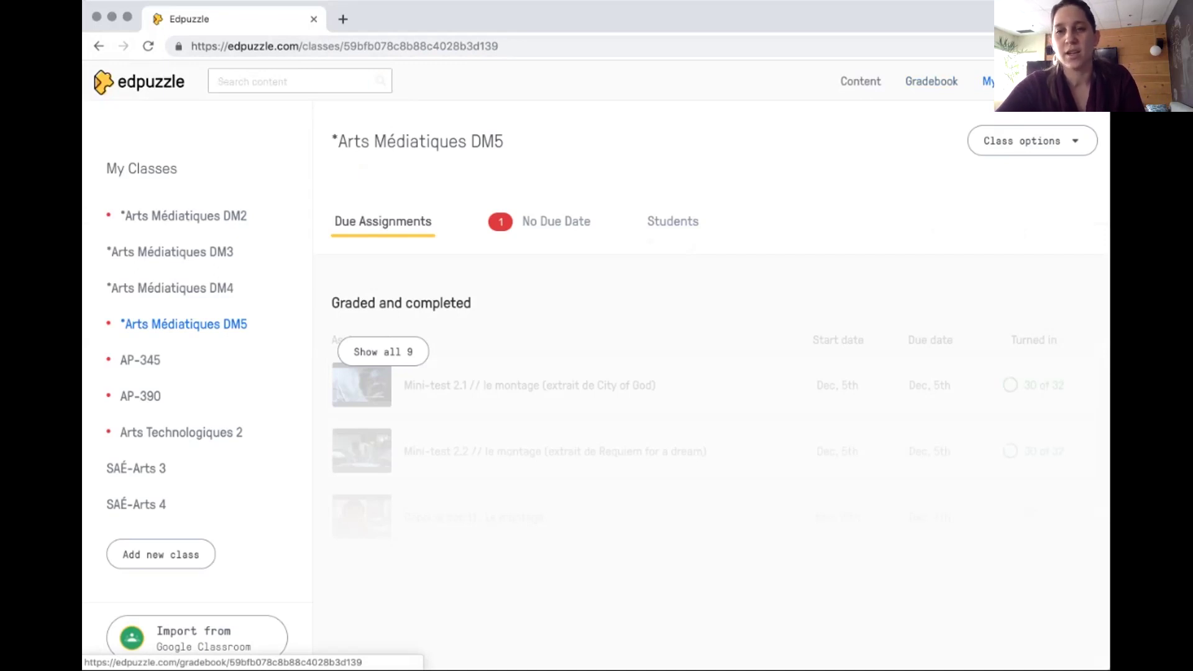
pyautogui.click(931, 81)
pyautogui.click(850, 162)
pyautogui.click(641, 226)
pyautogui.click(640, 226)
pyautogui.click(640, 226)
pyautogui.click(640, 226)
pyautogui.click(640, 226)
pyautogui.click(641, 226)
pyautogui.click(791, 387)
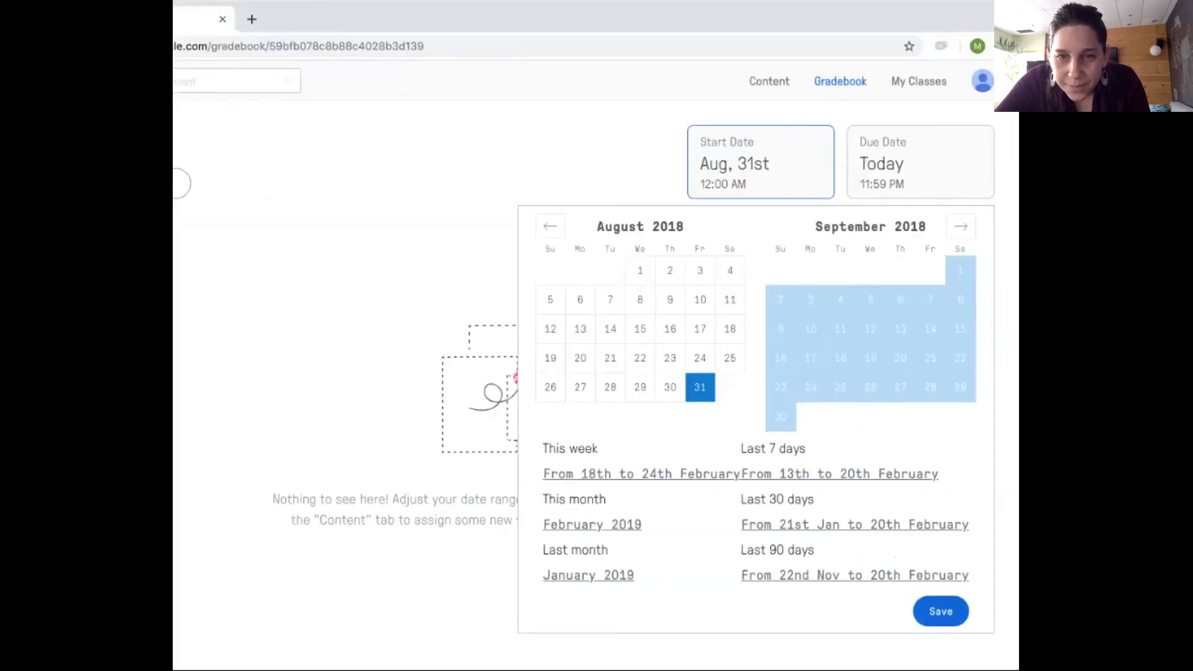
pyautogui.click(1032, 612)
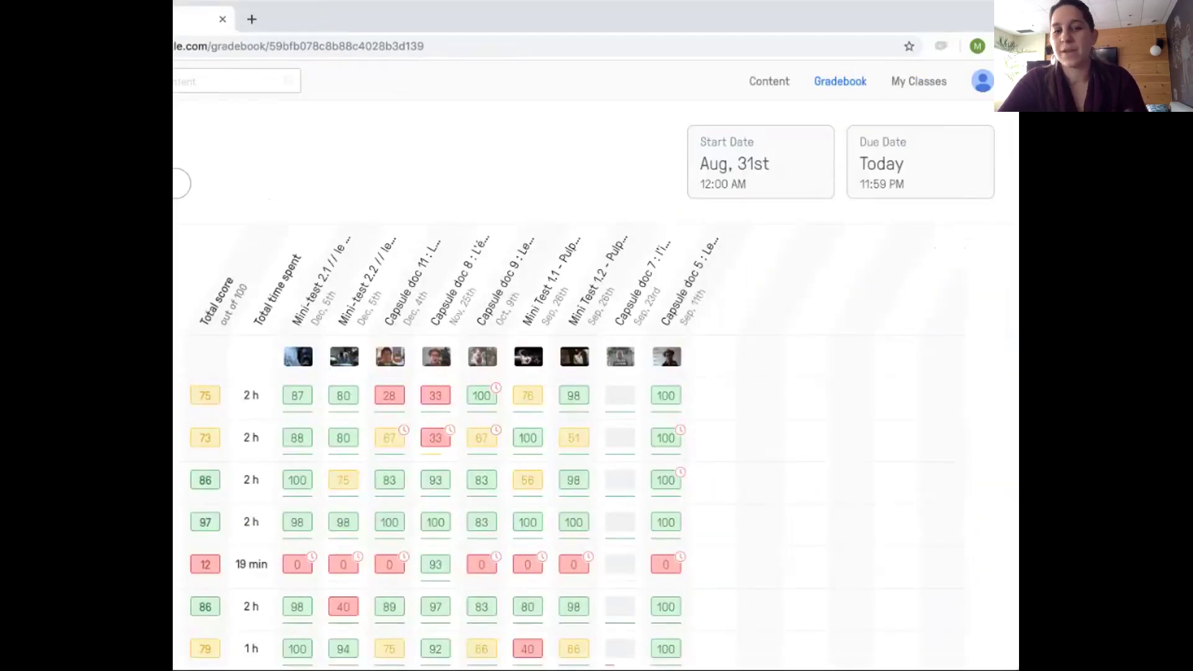
# - Review the class's scores in the gradebook and open one student's Mini-test 2.2 result with the score of 98
pyautogui.scroll(-3, 344, 522)
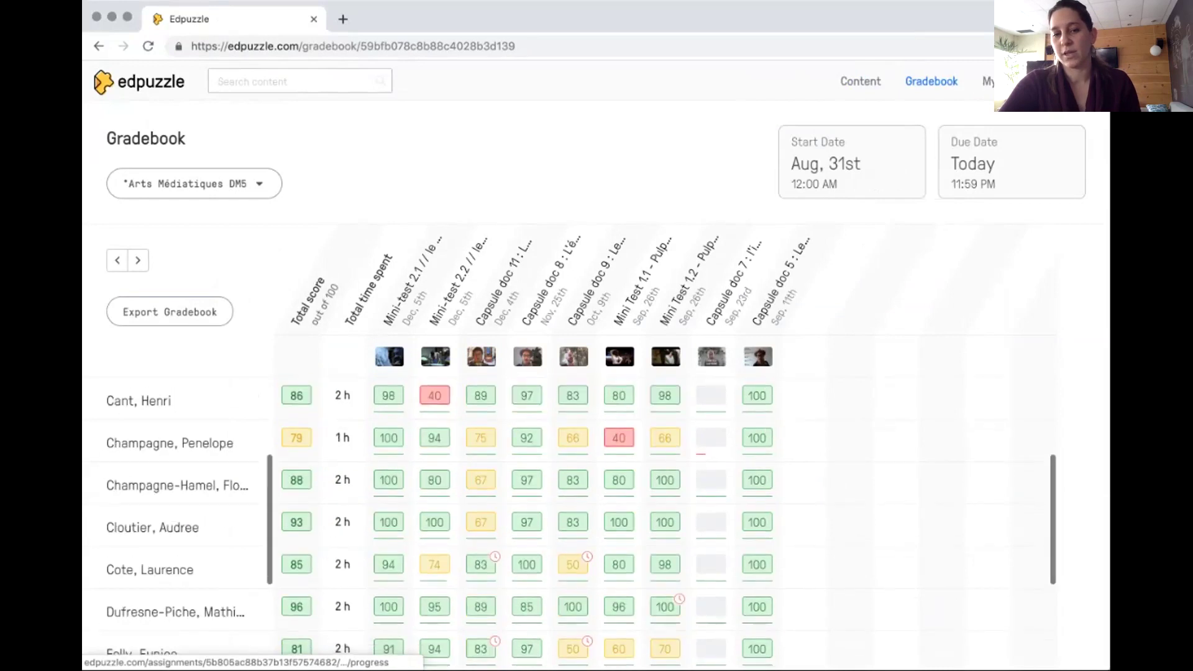
pyautogui.scroll(-10, 343, 522)
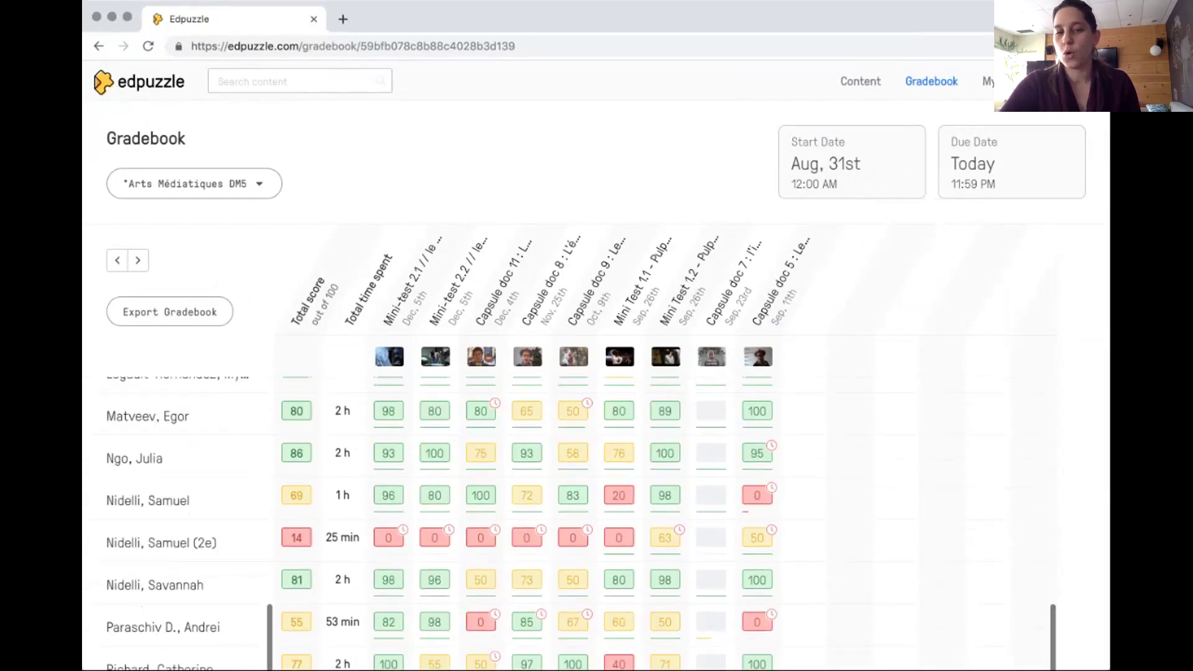
pyautogui.scroll(-1, 343, 521)
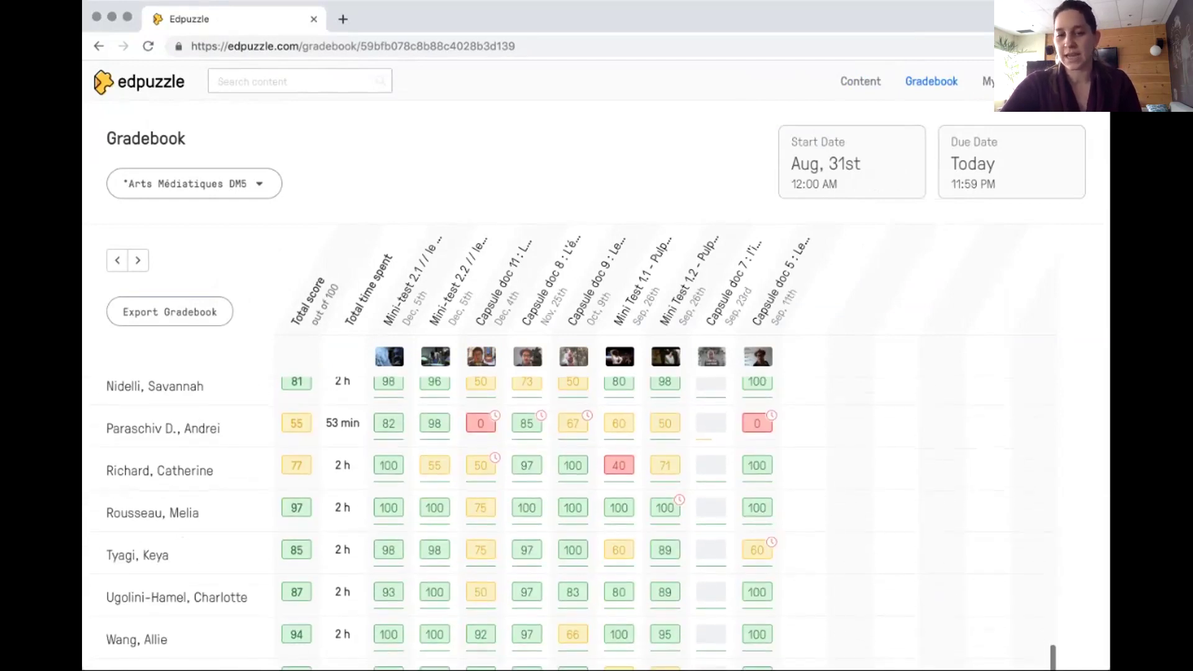
pyautogui.click(434, 550)
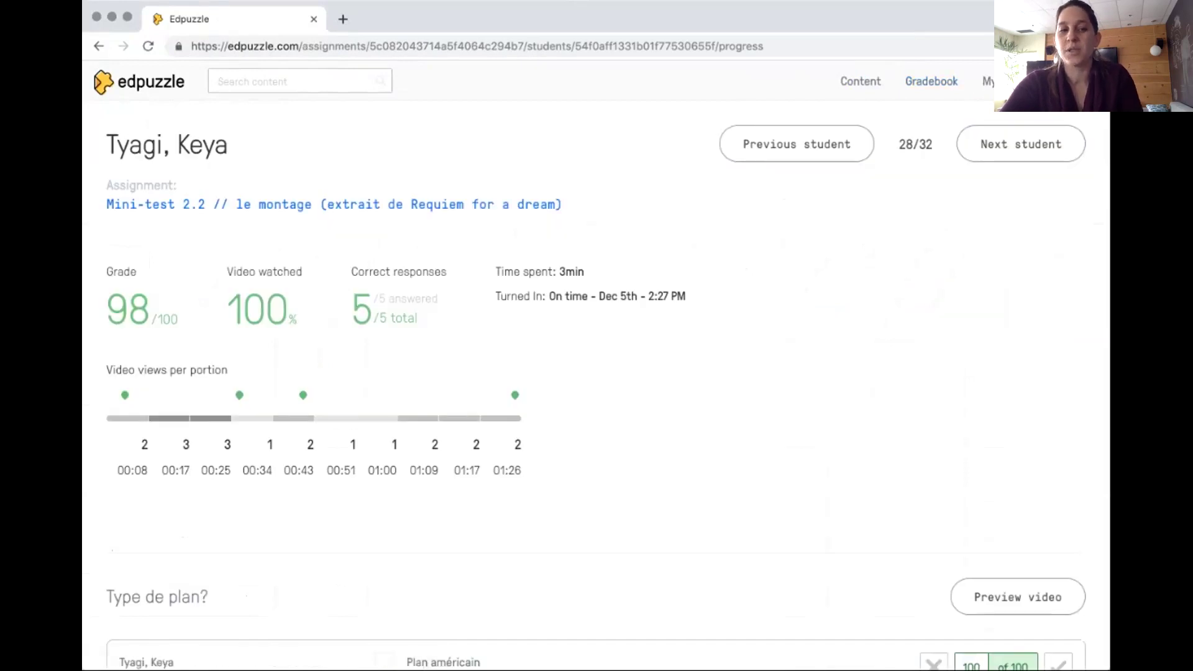
# - Review the answers in the student's Mini-test 2.2 result, and return through the gradebook to the class pages
pyautogui.scroll(-8, 596, 373)
pyautogui.scroll(8, 596, 373)
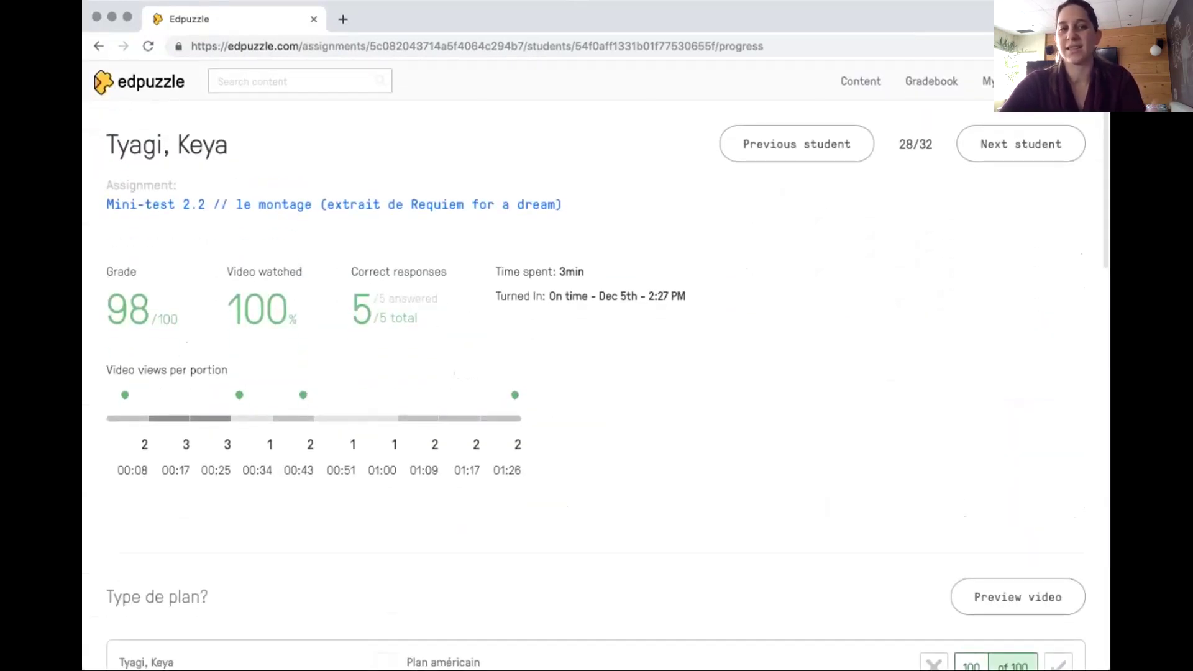
pyautogui.press('super+bracketleft')
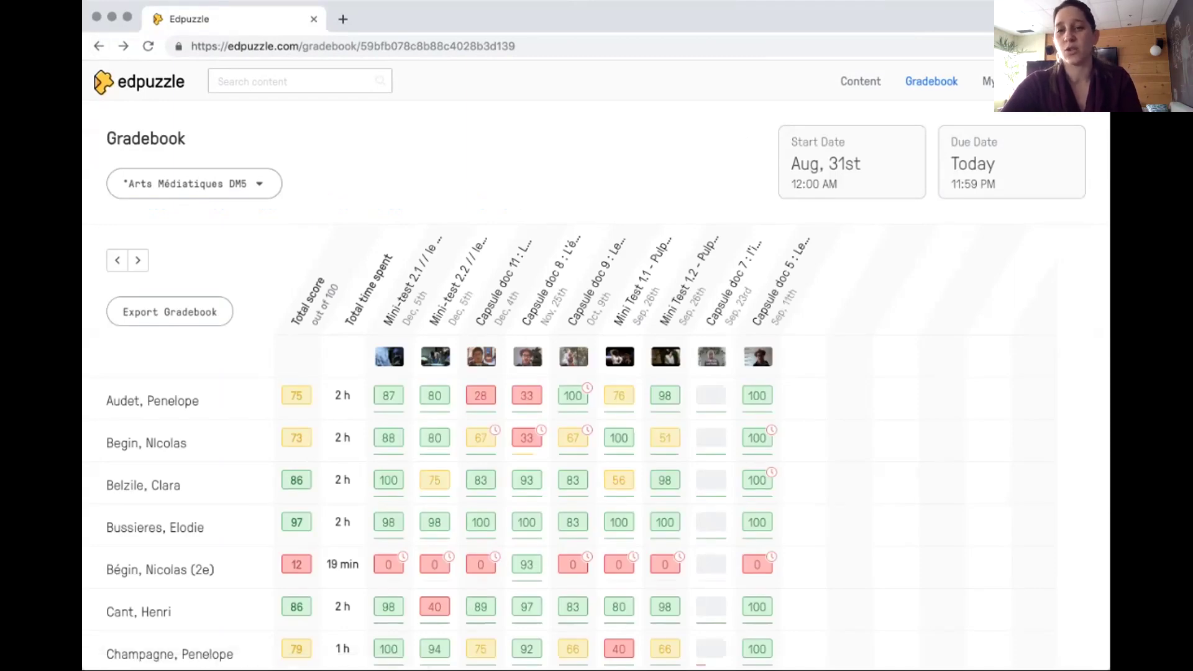
pyautogui.press('super+bracketleft')
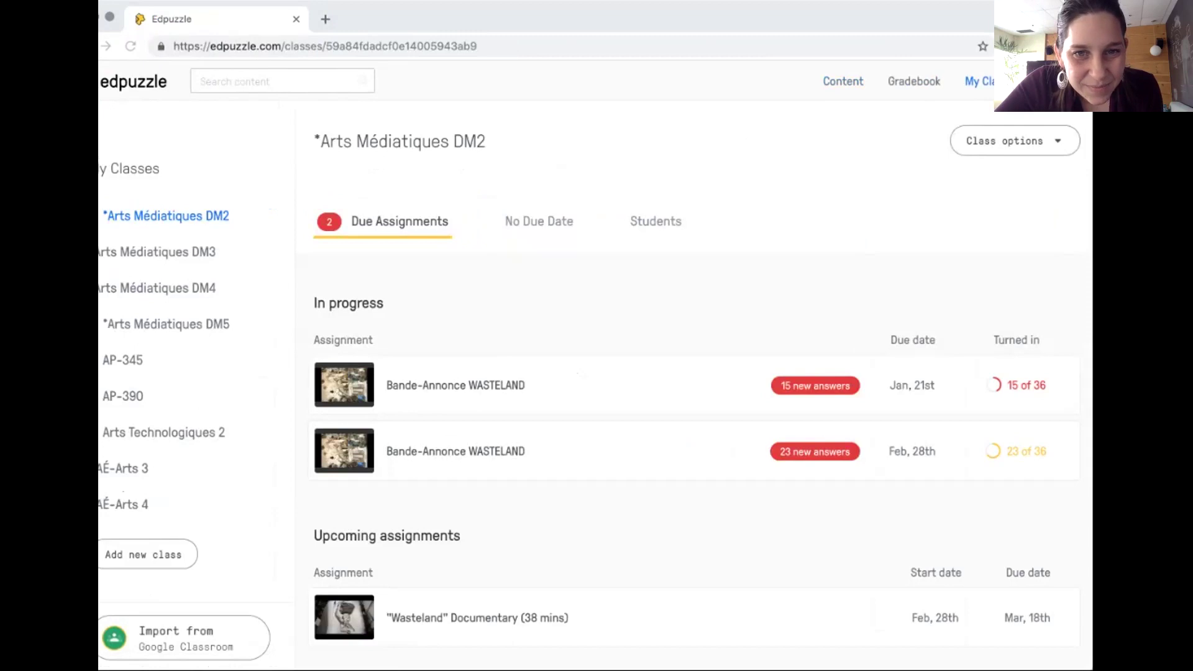
# - Open the *Arts Médiatiques DM5 class and review the dates and turn-in status of its due assignments
pyautogui.scroll(-1, 595, 364)
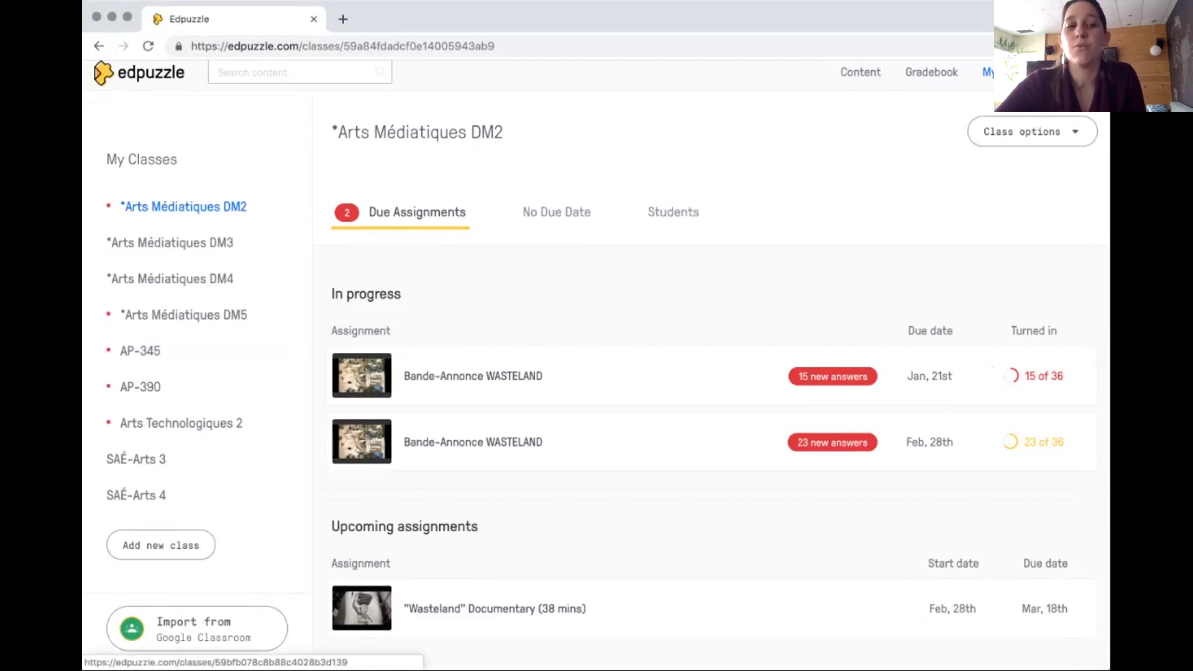
pyautogui.click(183, 315)
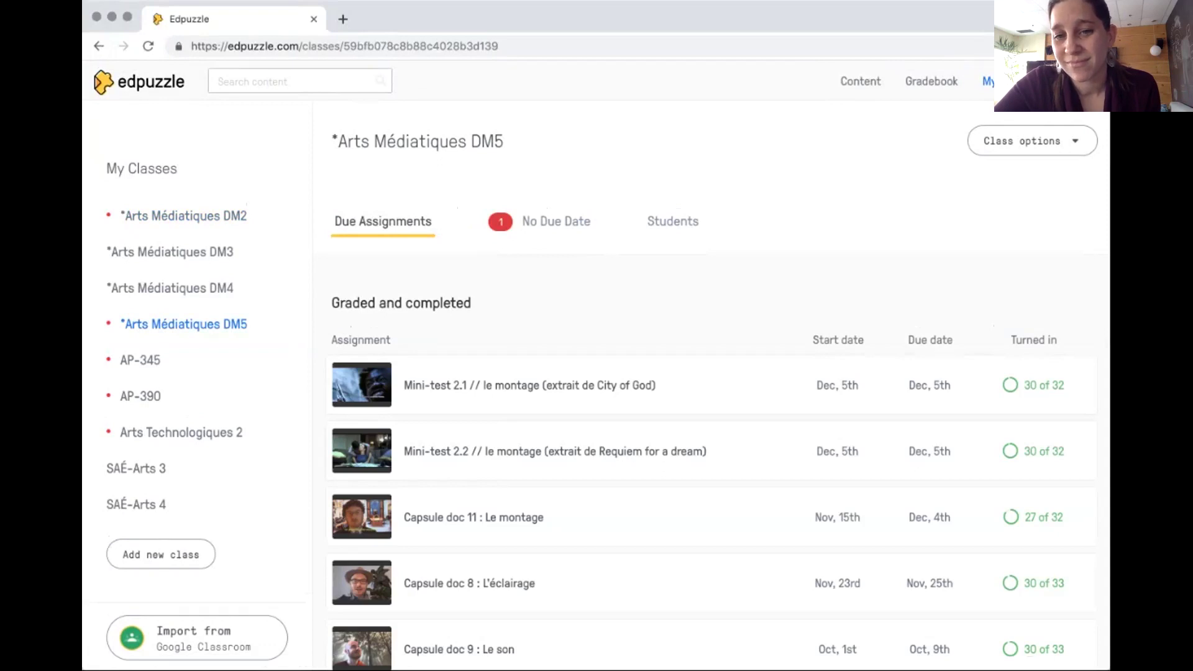
pyautogui.scroll(-1, 719, 468)
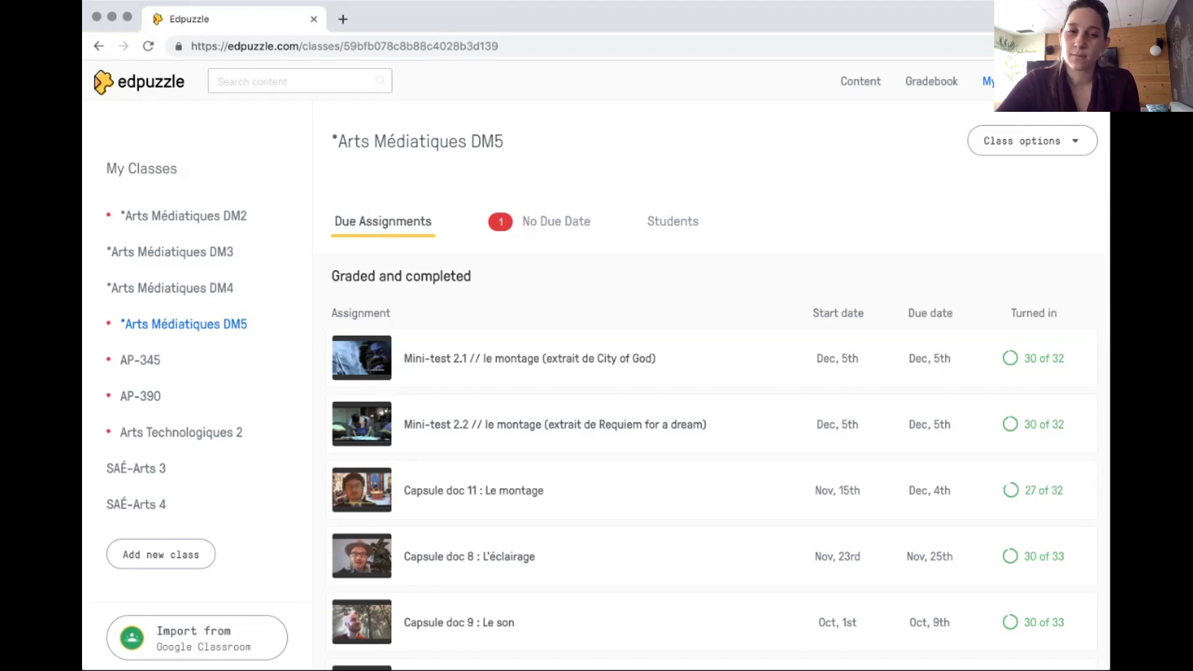
pyautogui.scroll(-1, 719, 468)
pyautogui.scroll(-1, 719, 467)
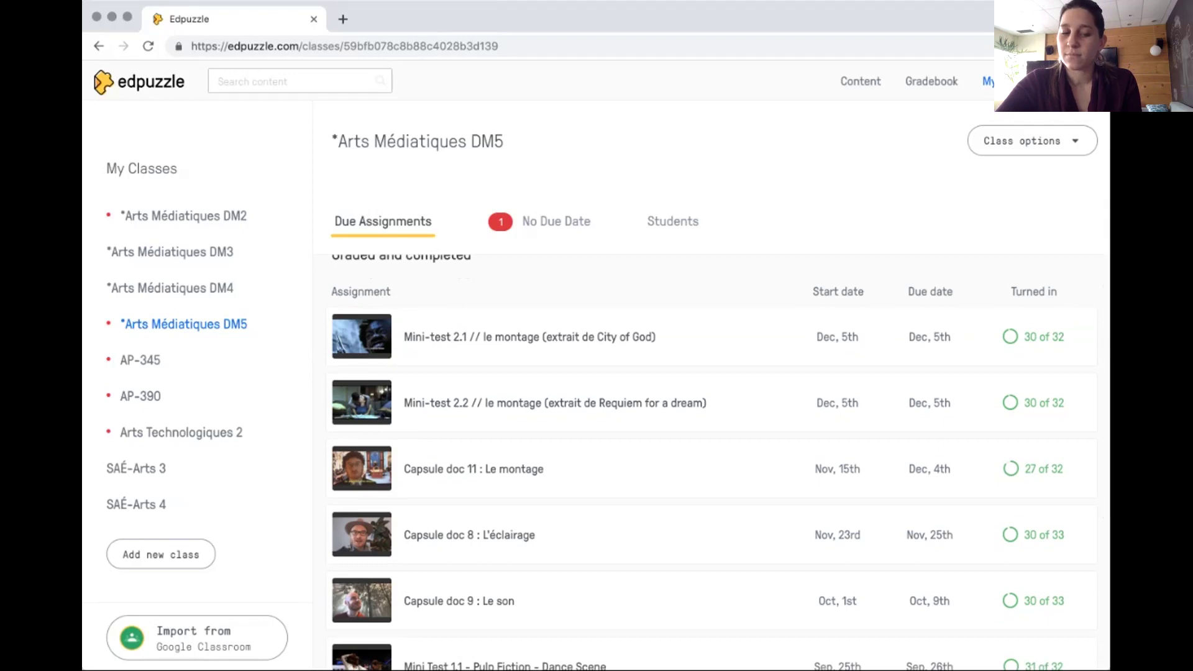
pyautogui.scroll(2, 719, 462)
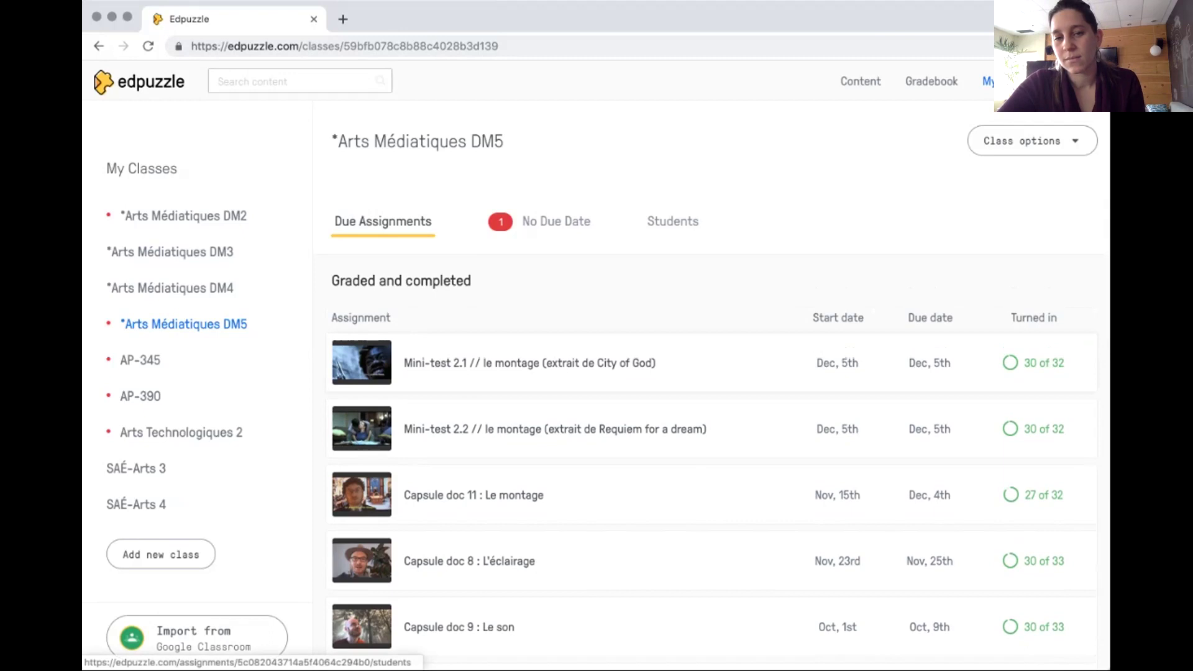
pyautogui.scroll(-3, 715, 460)
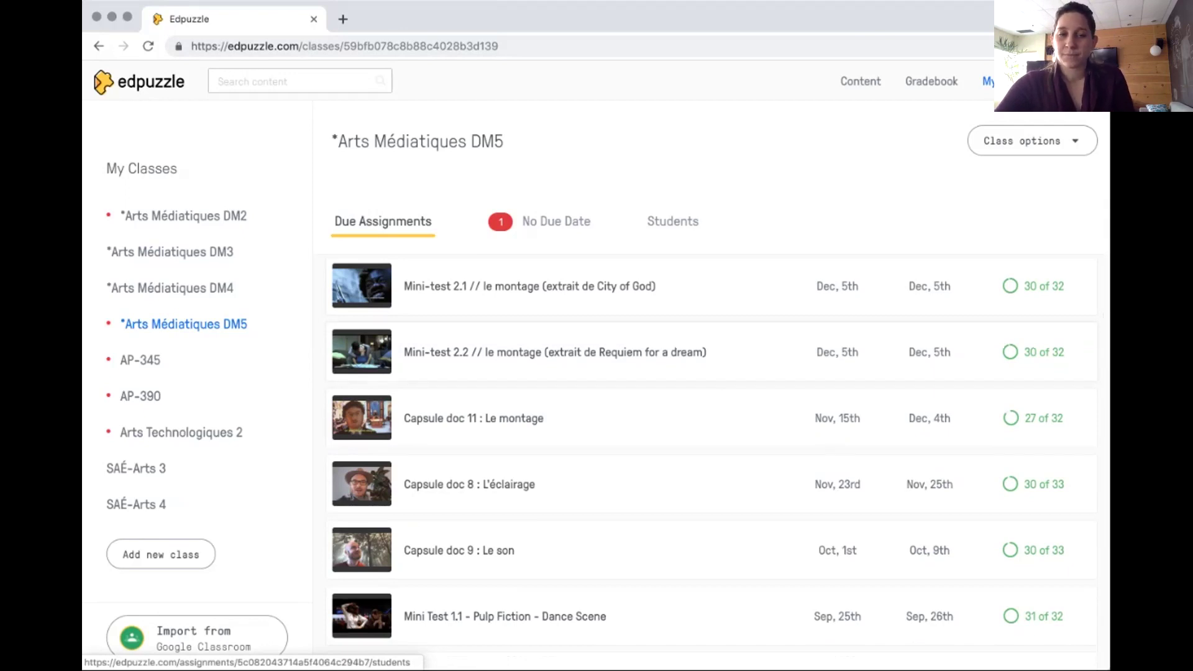
pyautogui.scroll(-2, 714, 454)
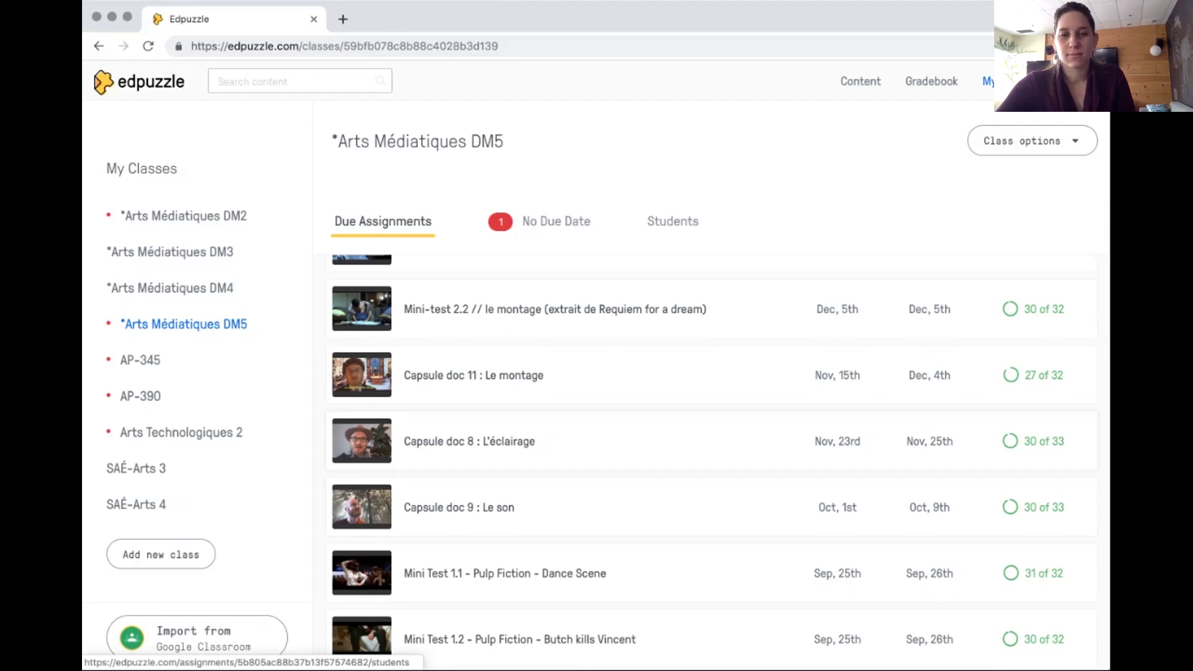
pyautogui.scroll(-5, 714, 460)
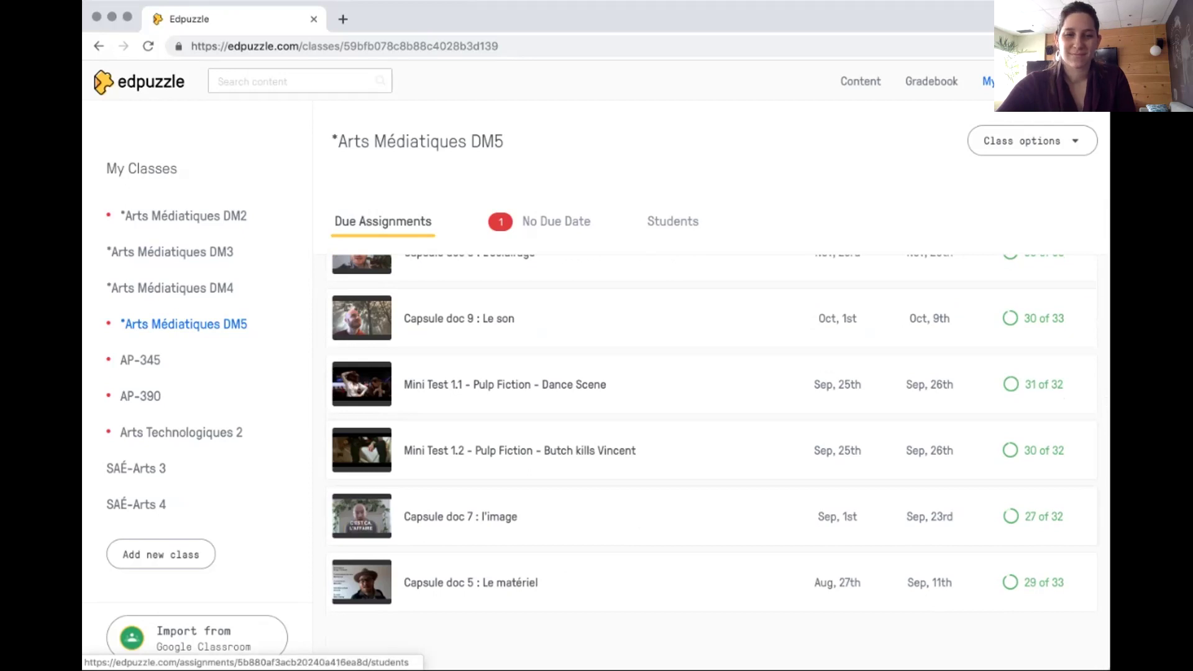
pyautogui.scroll(5, 714, 460)
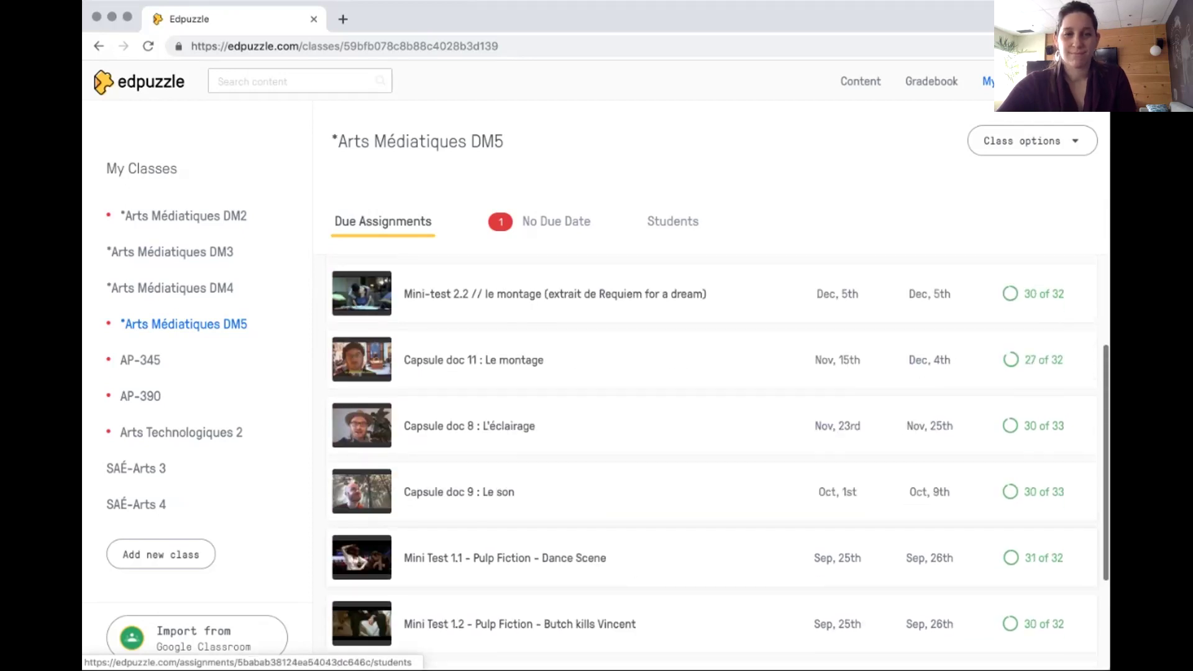
# - Review the *Arts Médiatiques DM5 assignments that have no due date
pyautogui.click(556, 221)
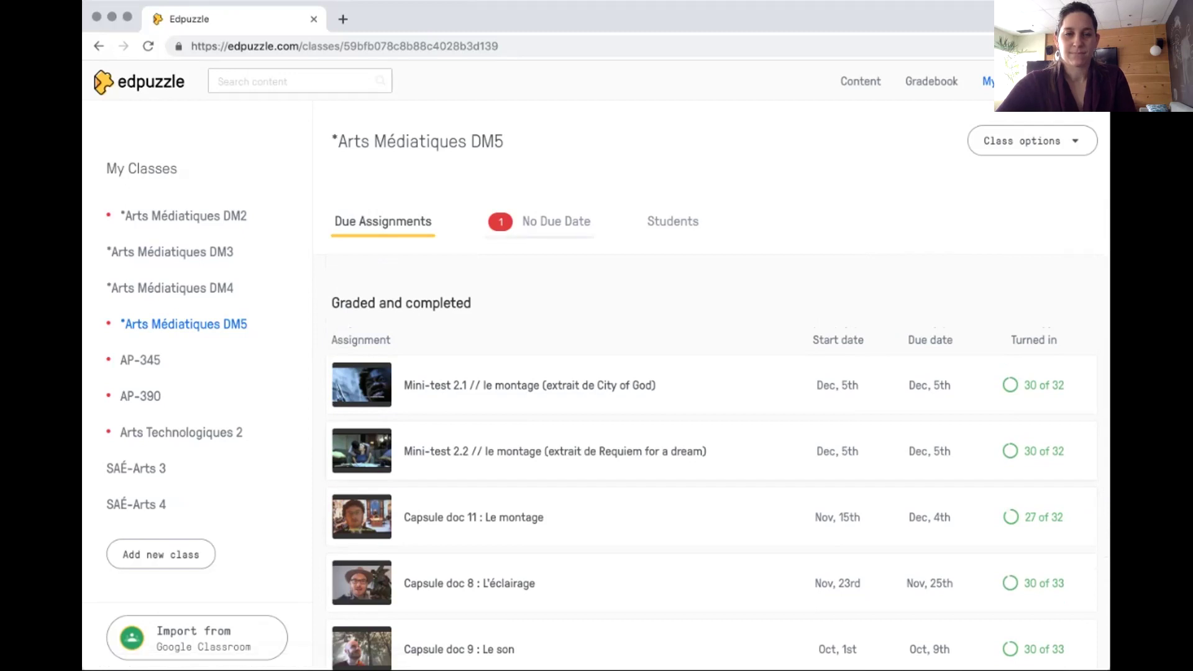
pyautogui.scroll(-1, 600, 365)
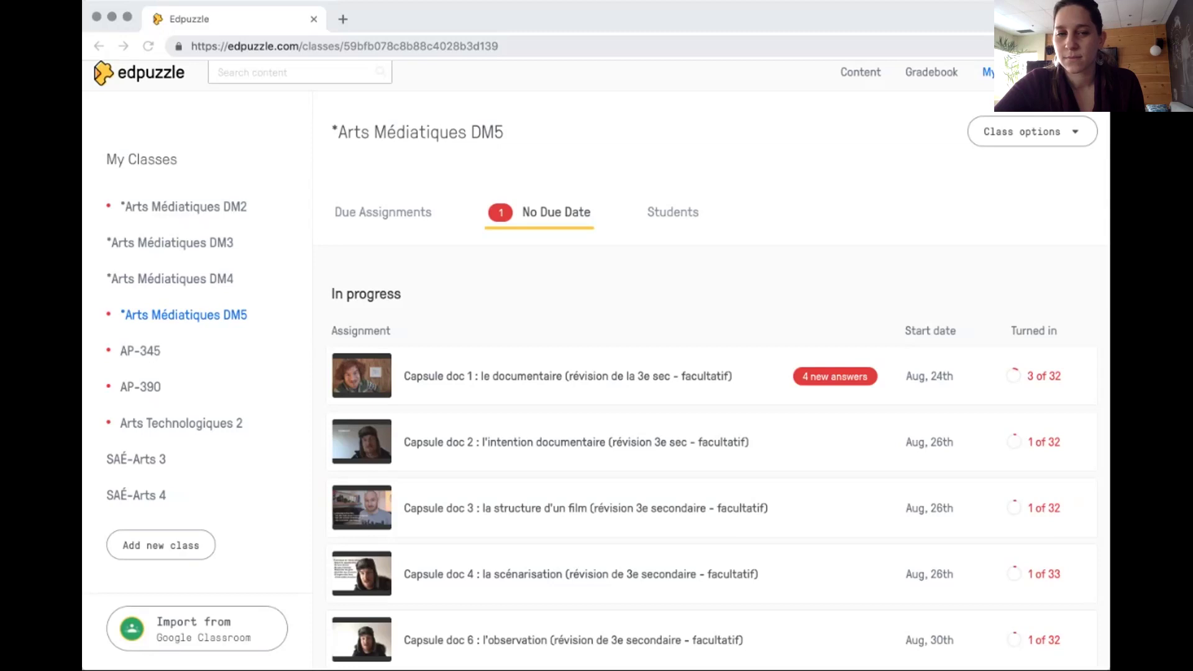
pyautogui.scroll(-2, 711, 435)
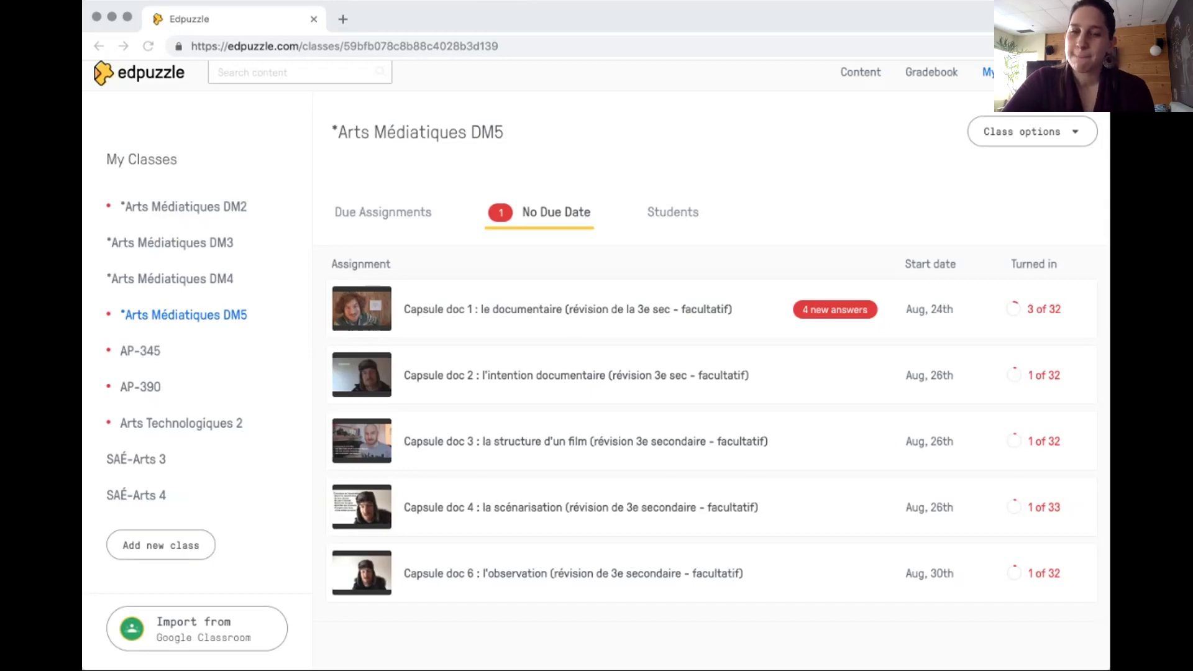
# - Open Mini-test 2.1 from the class's due assignments and examine its open-ended questions and their results
pyautogui.click(383, 212)
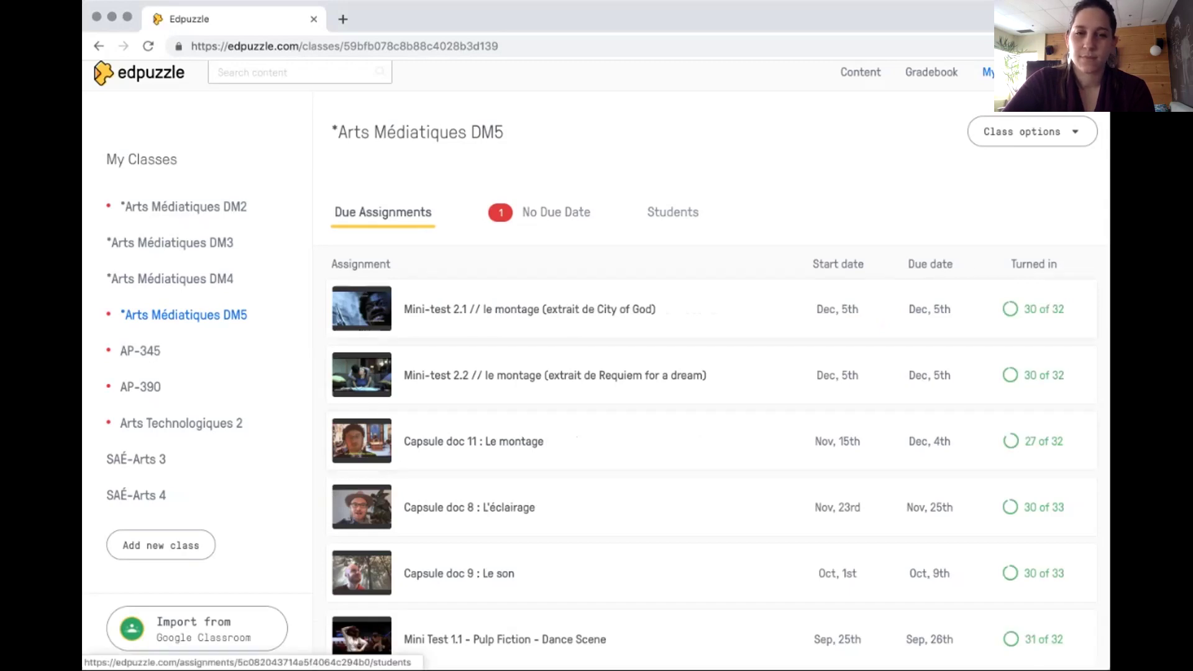
pyautogui.click(528, 308)
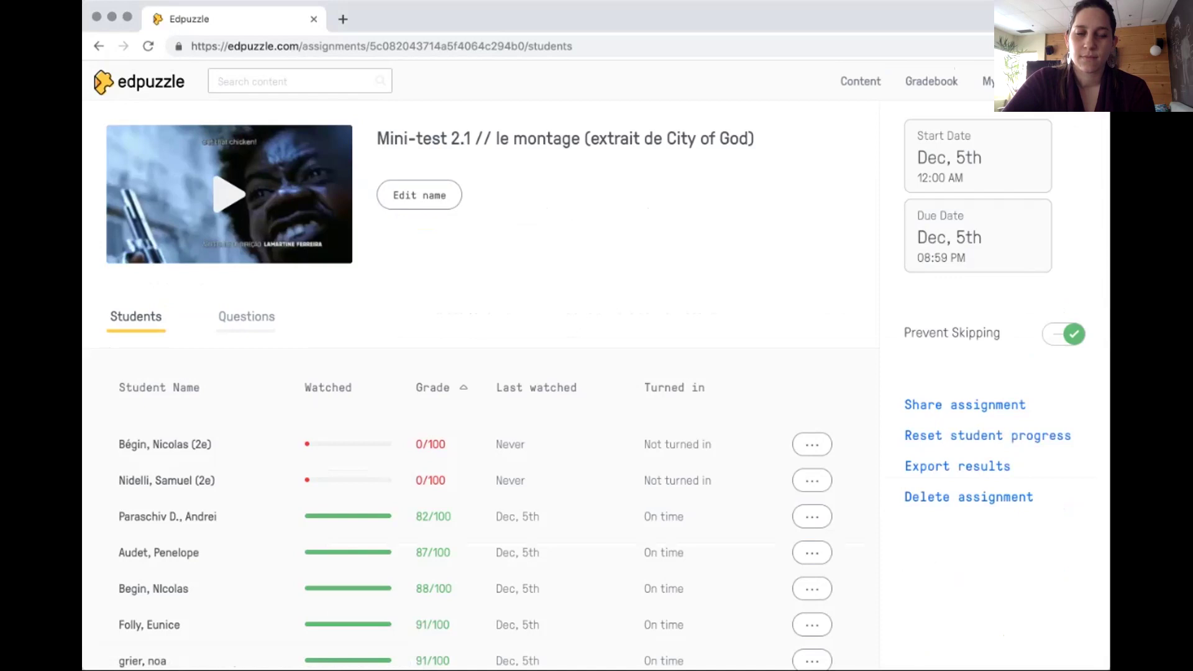
pyautogui.click(246, 316)
pyautogui.scroll(-5, 528, 372)
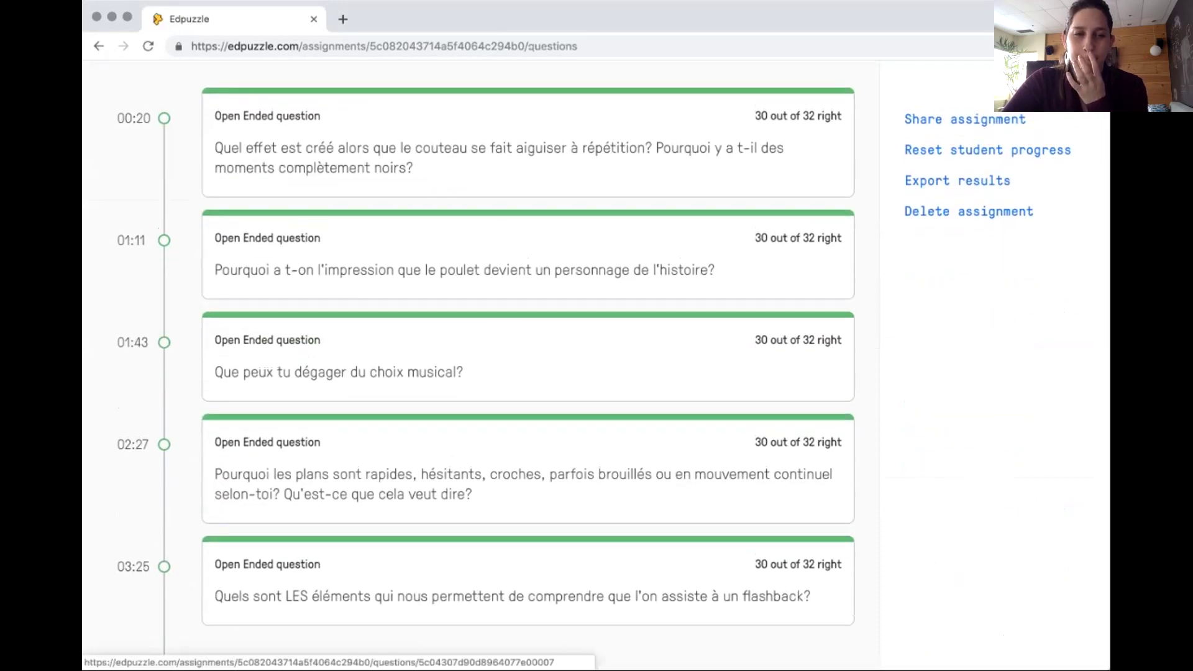
pyautogui.scroll(5, 528, 373)
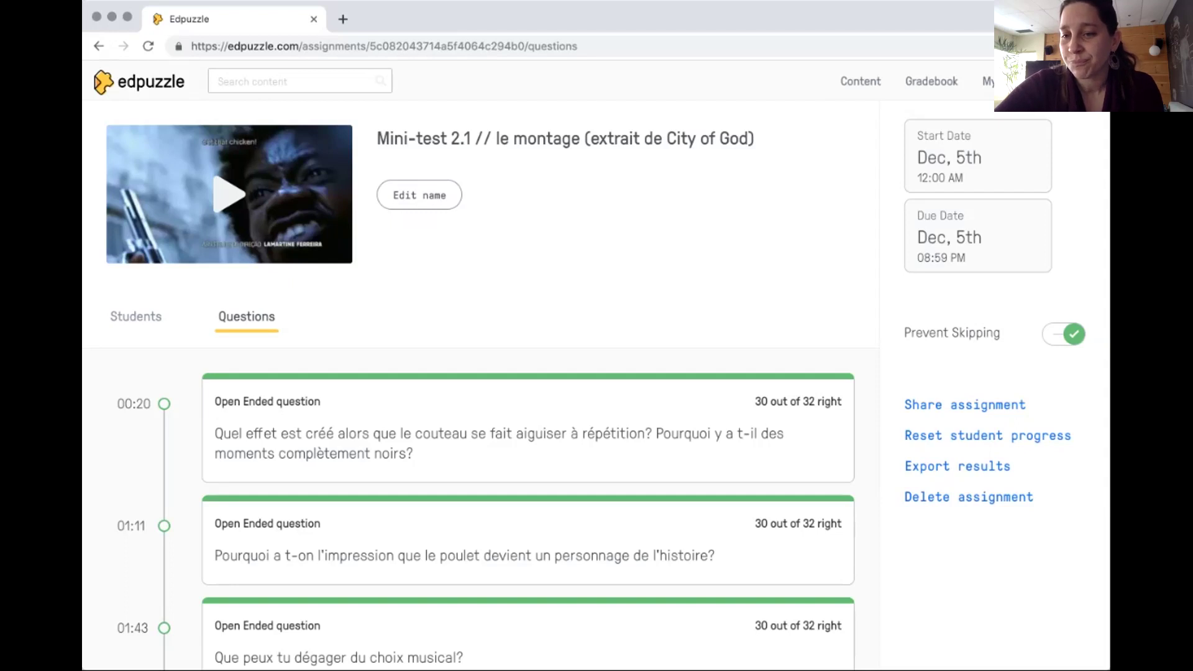
pyautogui.scroll(-5, 528, 435)
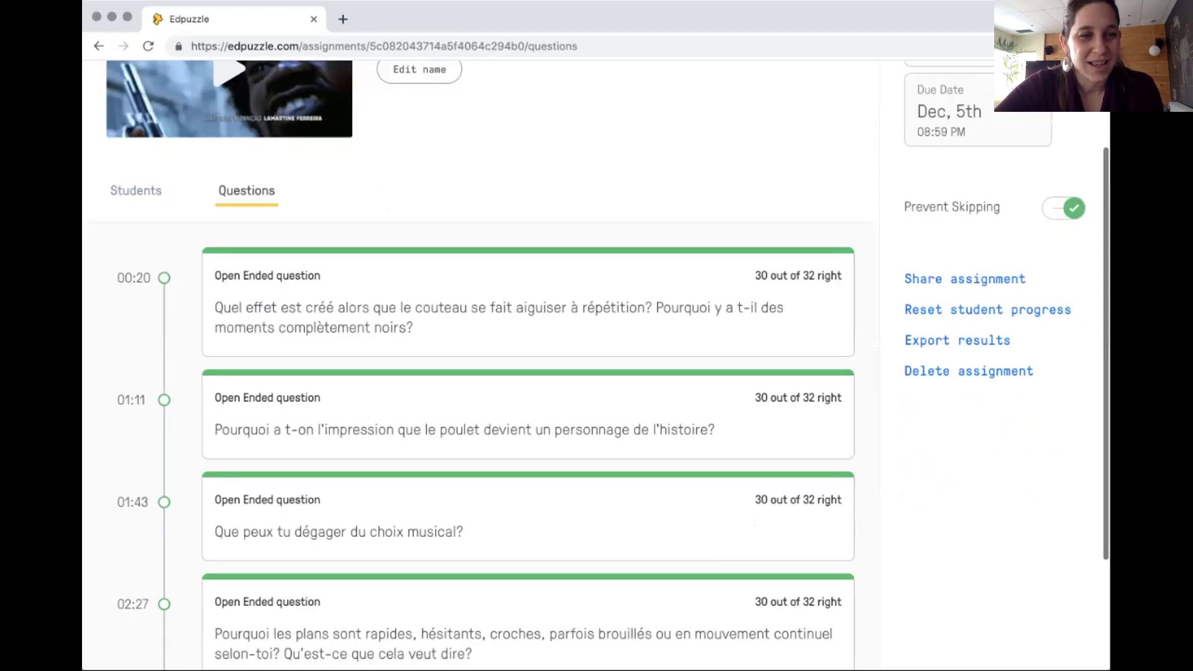
pyautogui.scroll(5, 528, 434)
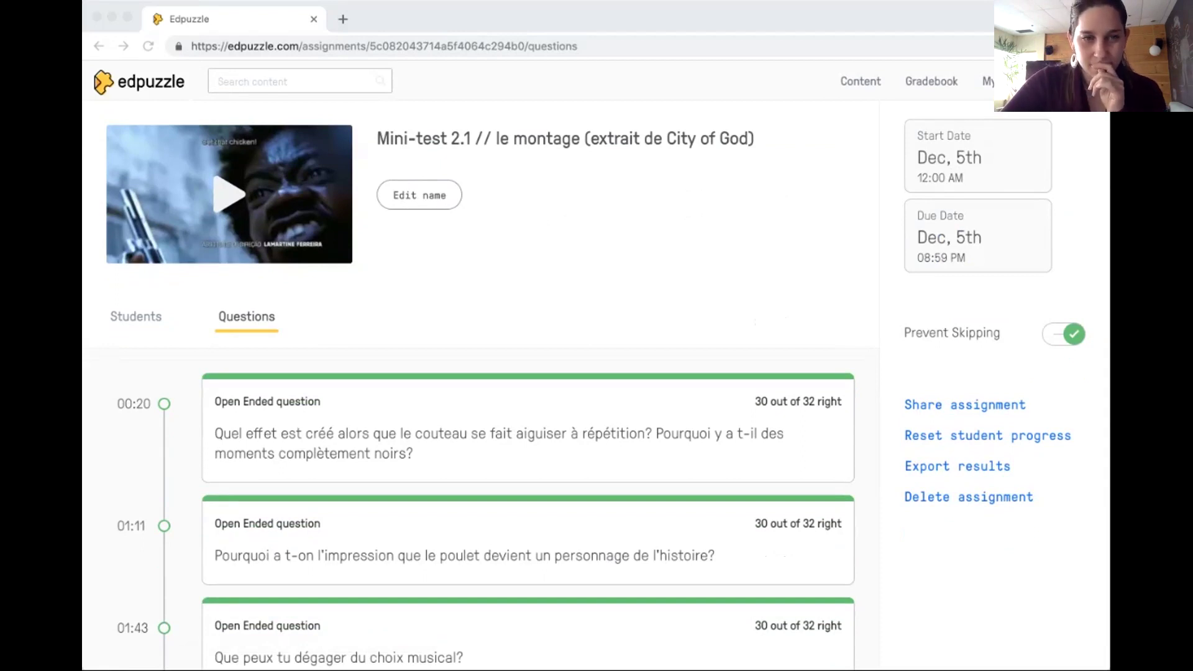
pyautogui.press('super+Tab')
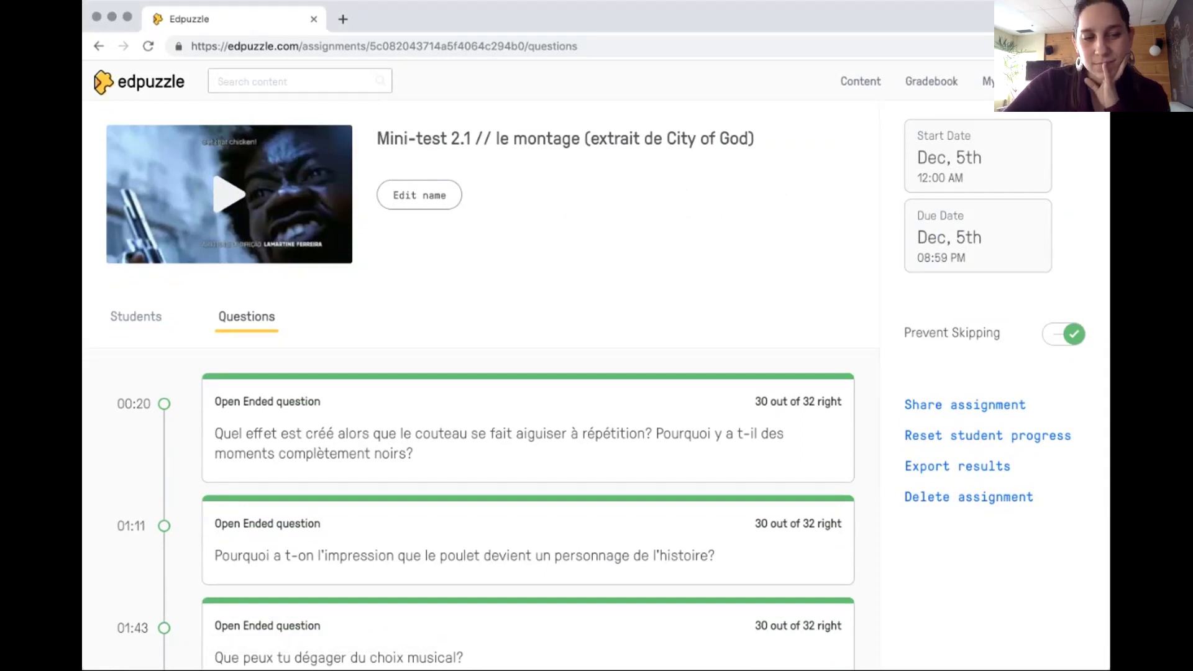
pyautogui.scroll(-1, 596, 373)
pyautogui.scroll(-1, 596, 373)
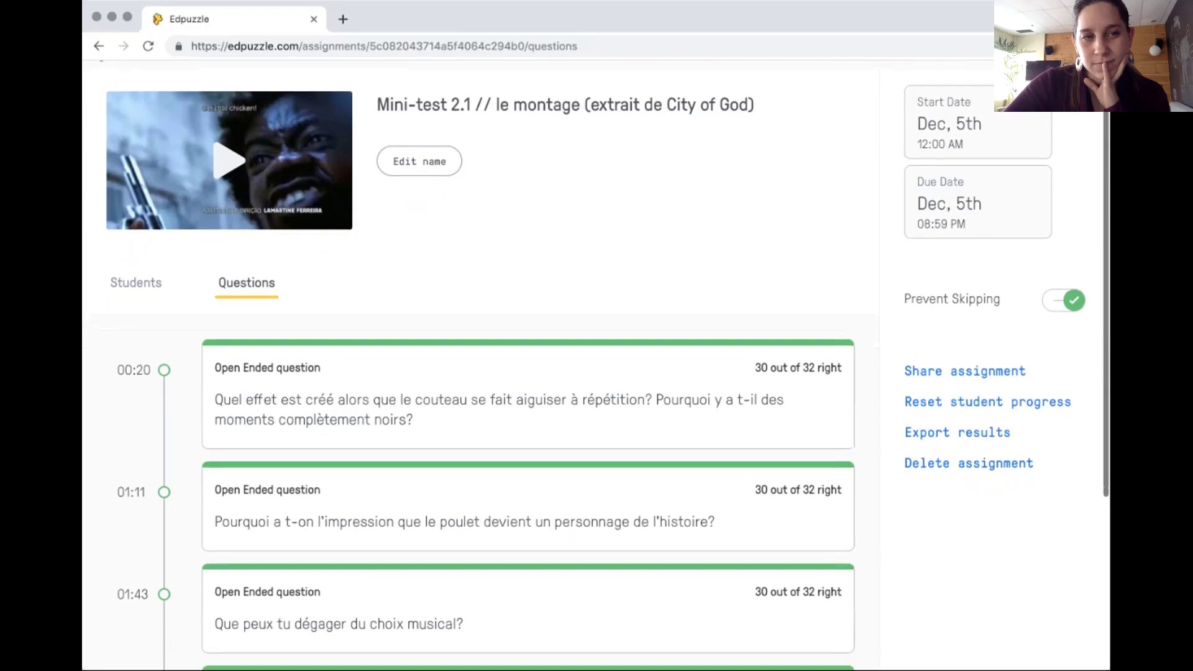
pyautogui.scroll(2, 597, 373)
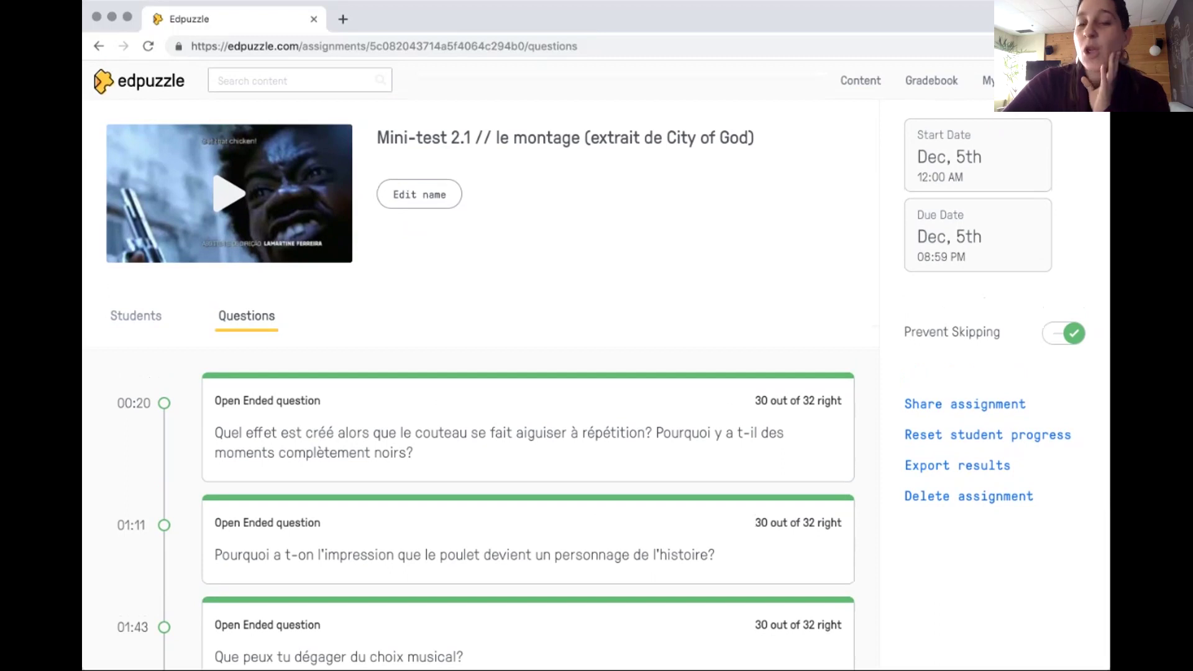
# - Look at the folders in My Content and the videos offered on the YouTube channel
pyautogui.click(138, 81)
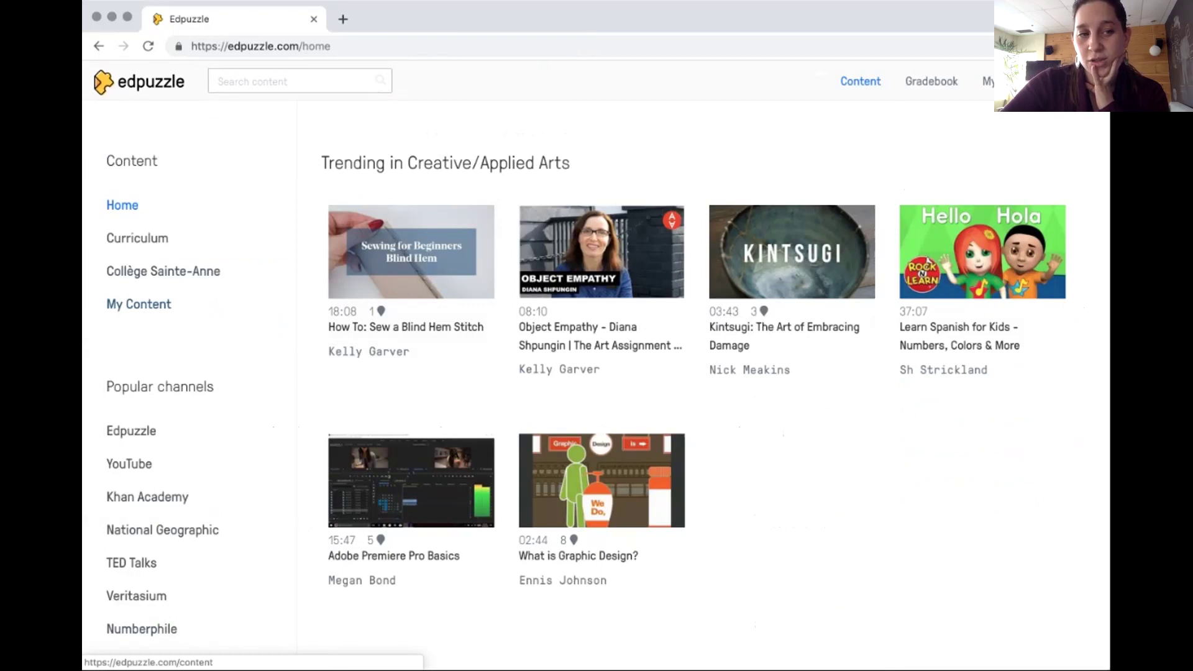
pyautogui.click(139, 304)
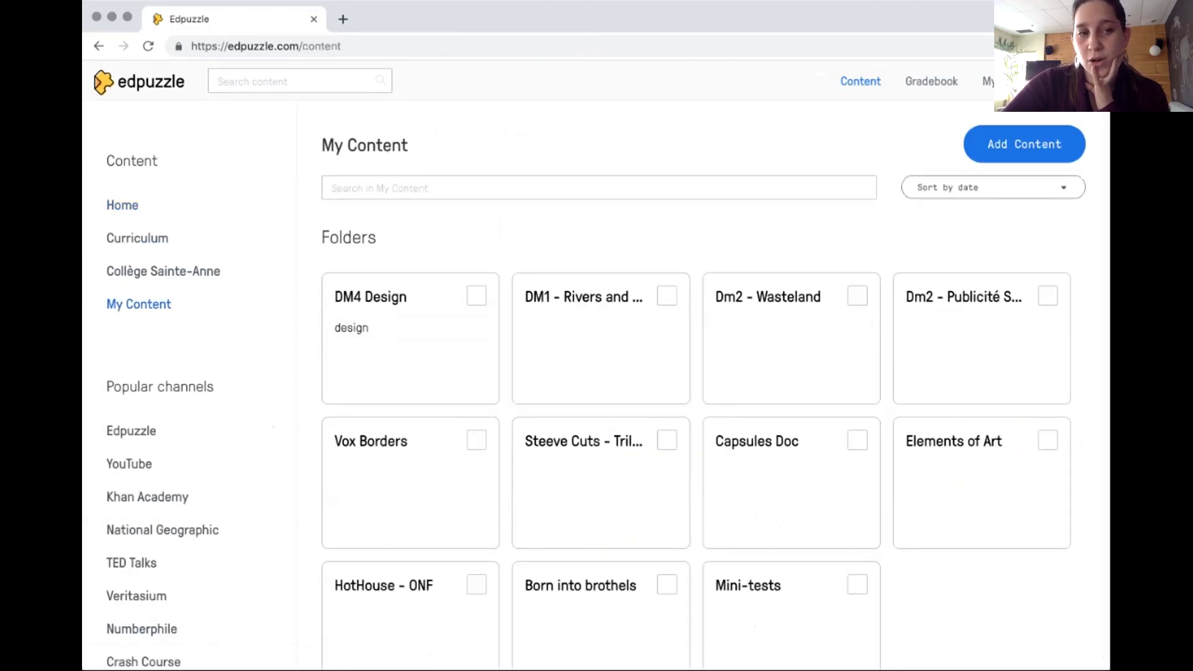
pyautogui.click(122, 205)
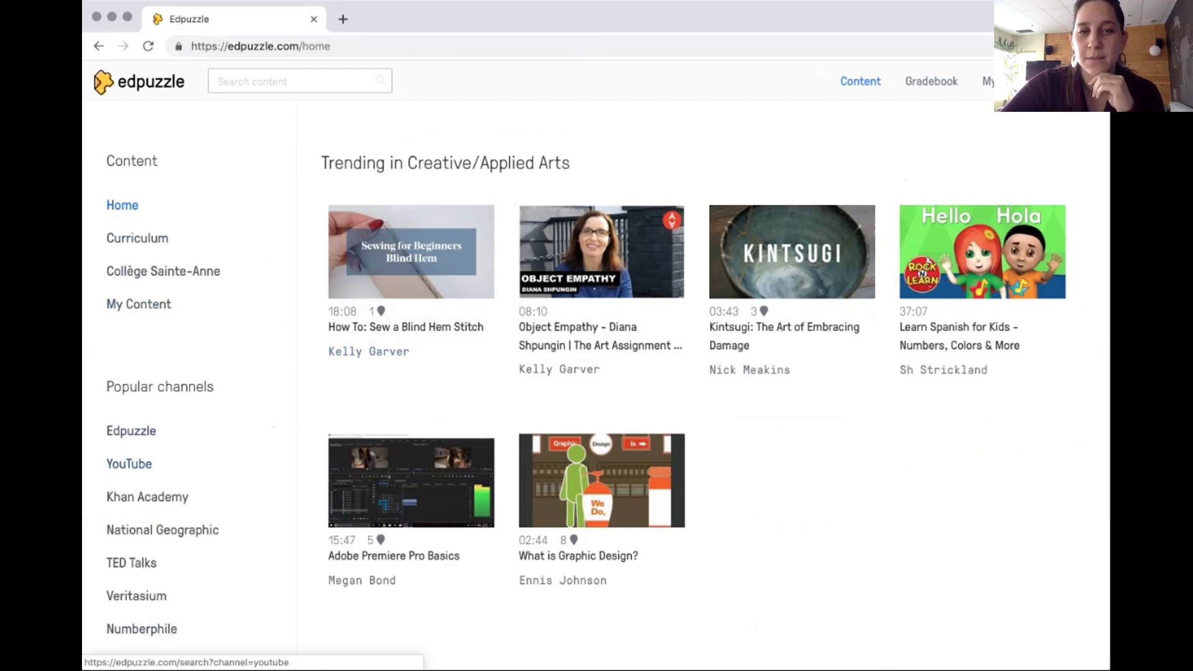
pyautogui.click(129, 463)
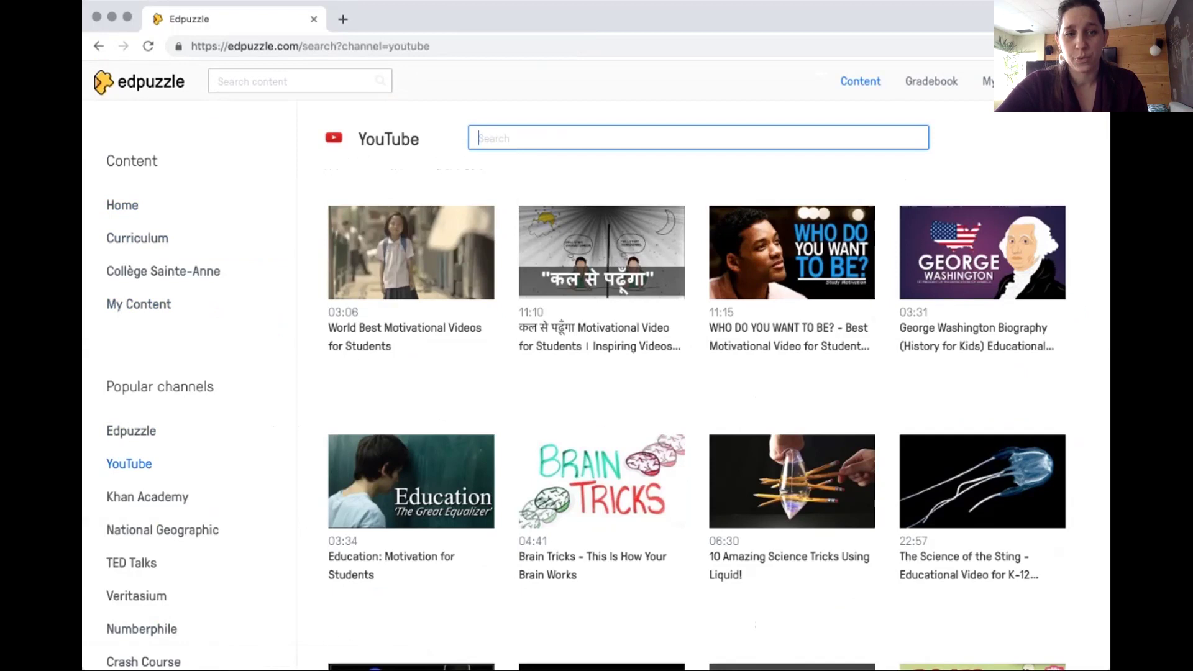
# - Search the Edpuzzle channel for "géométrie", and preview the video "les triangles (géométrie 5)" with its questions
pyautogui.click(131, 430)
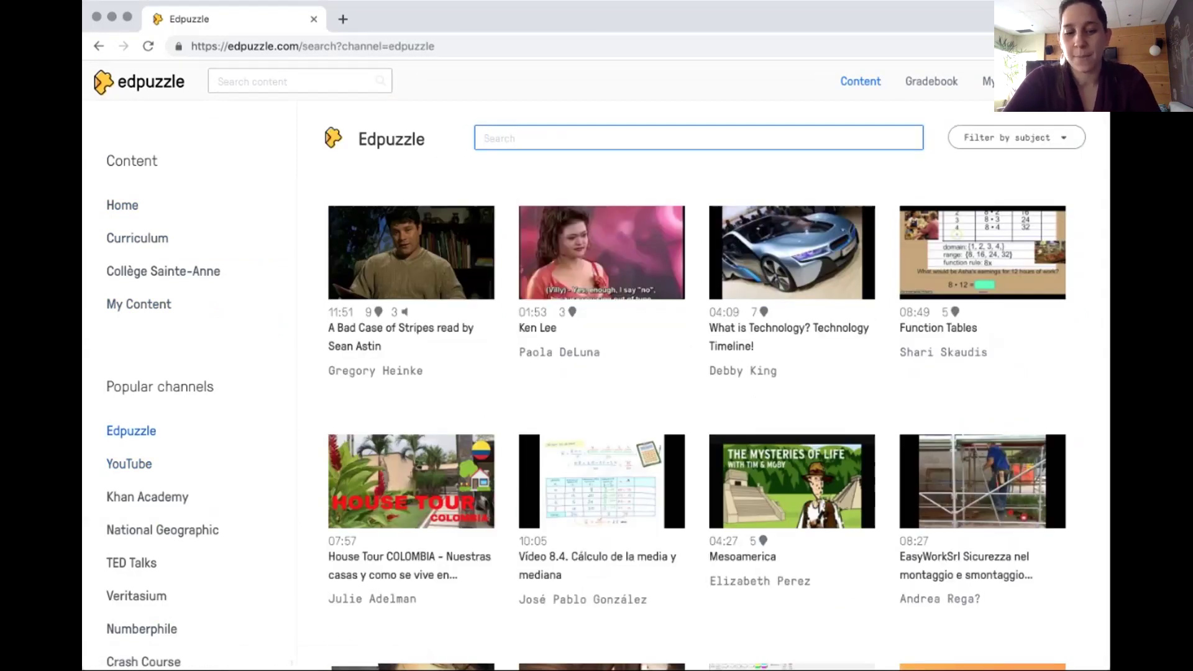
pyautogui.write('géométrie')
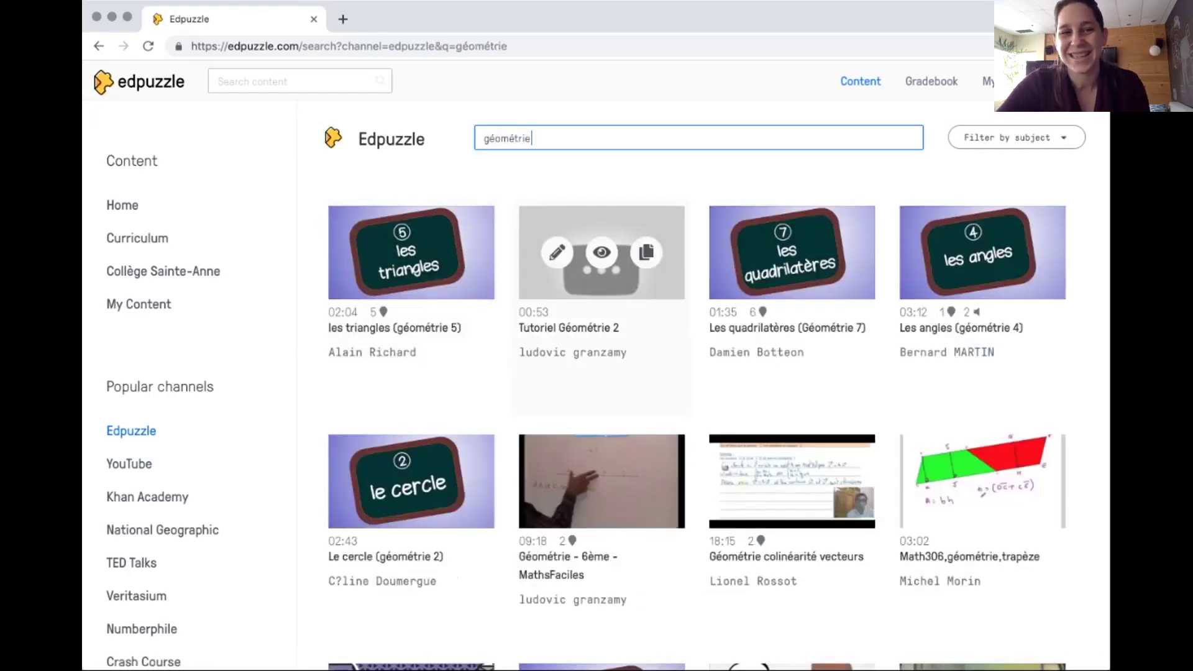
pyautogui.moveTo(382, 310)
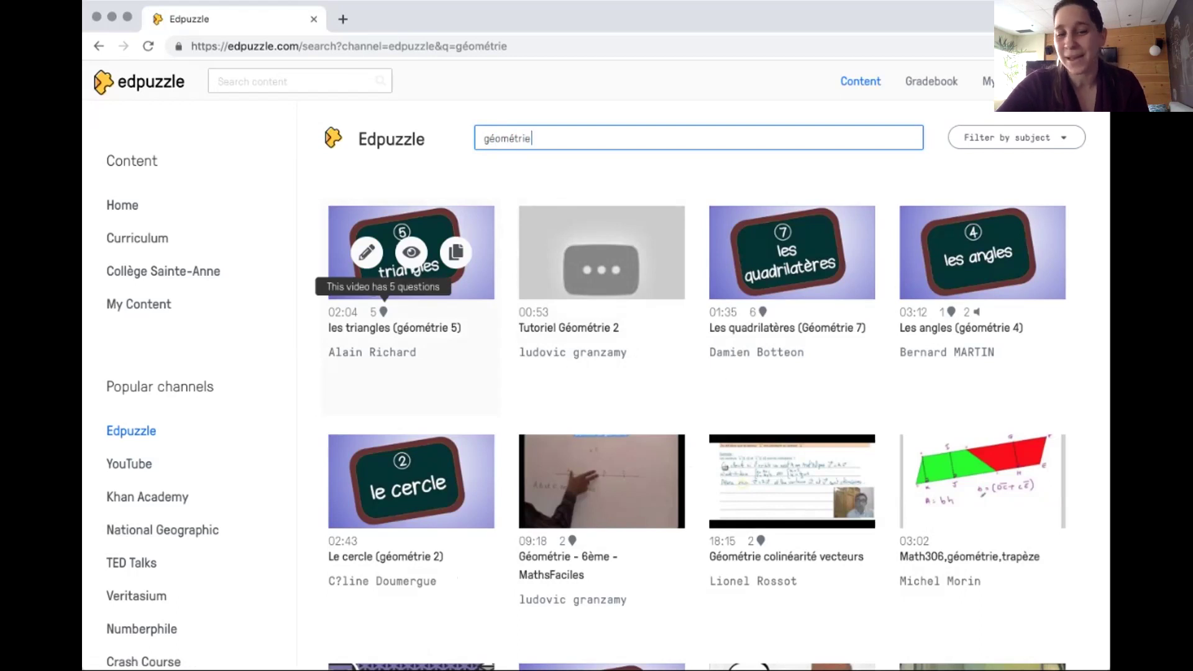
pyautogui.click(411, 252)
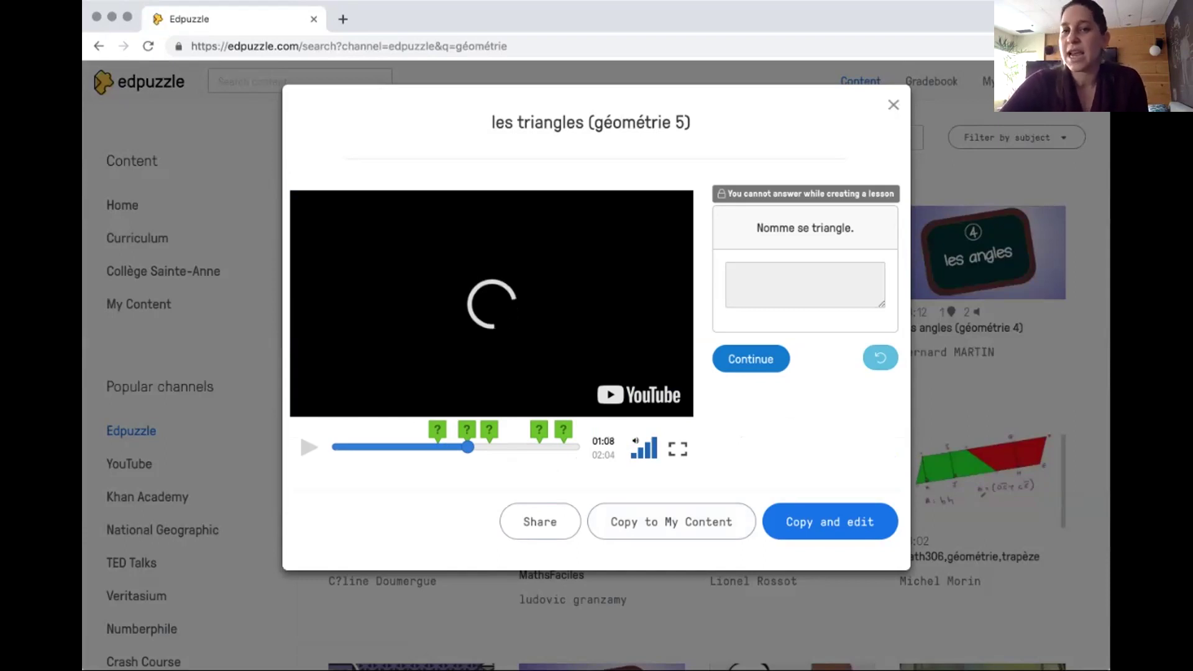
pyautogui.press('Escape')
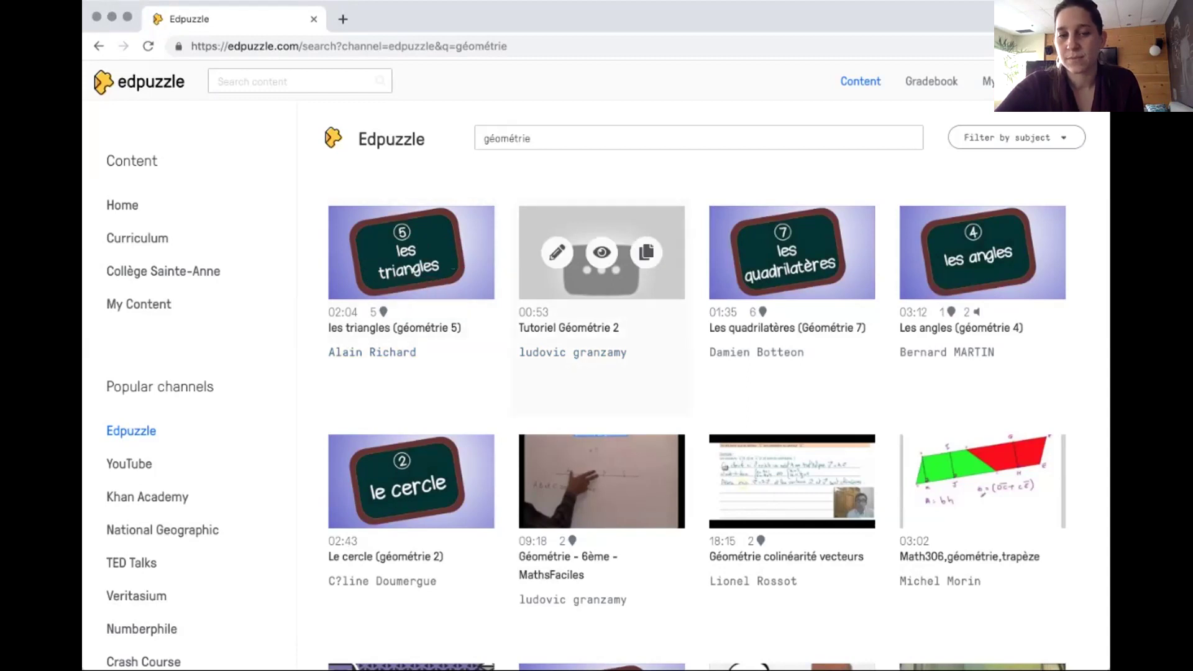
# - Look through the "géométrie" results and preview the video "Notions de Base géométrie 6ème" with its embedded questions
pyautogui.scroll(-1, 601, 260)
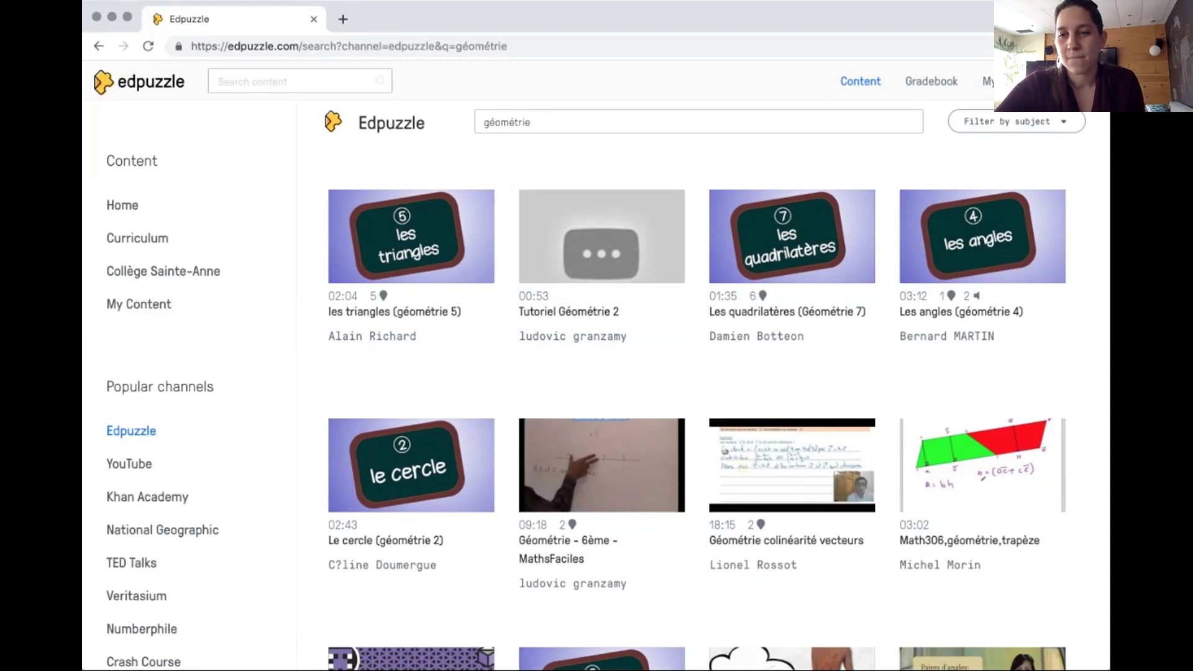
pyautogui.scroll(-1, 696, 385)
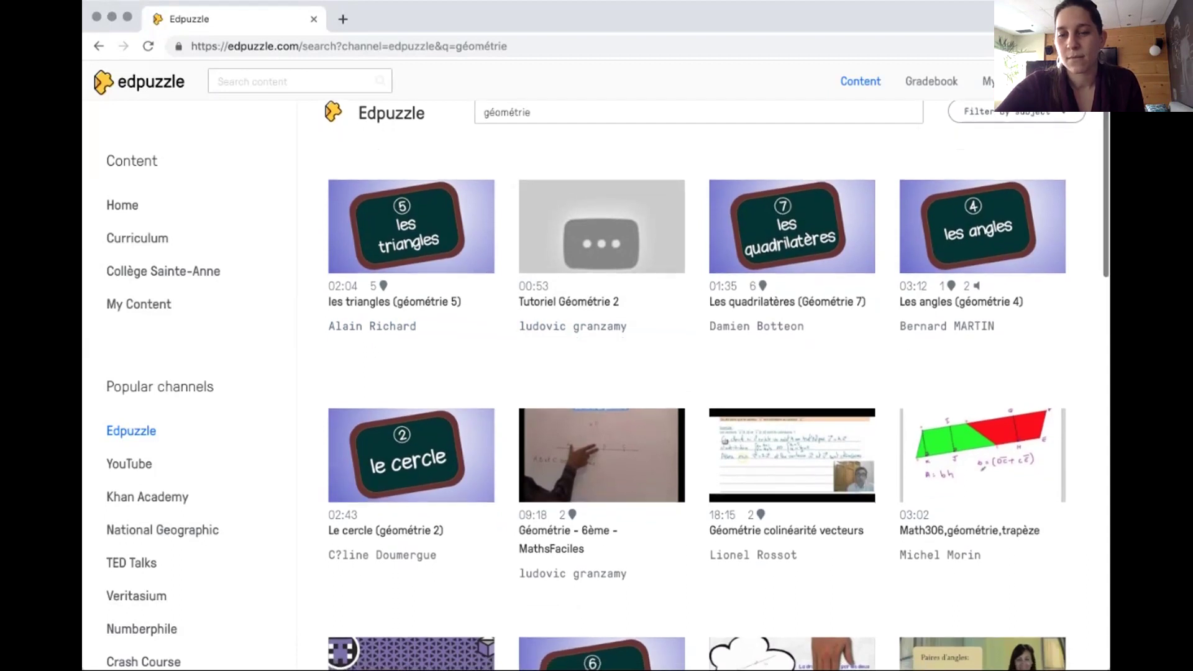
pyautogui.scroll(-1, 696, 385)
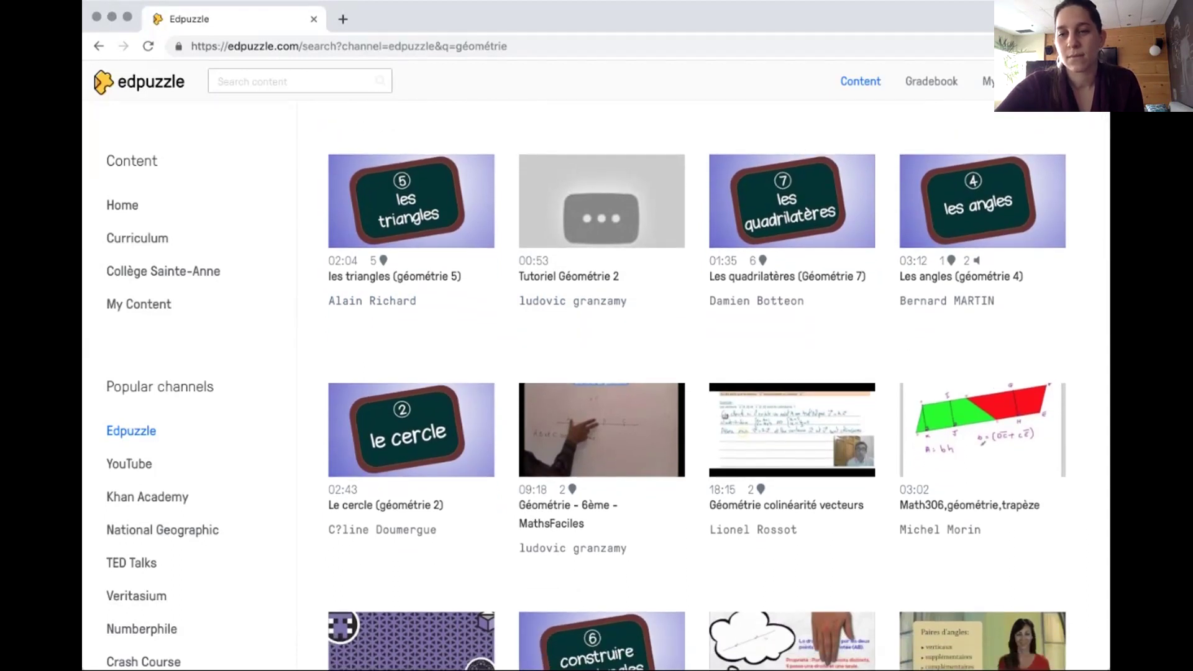
pyautogui.scroll(-3, 696, 385)
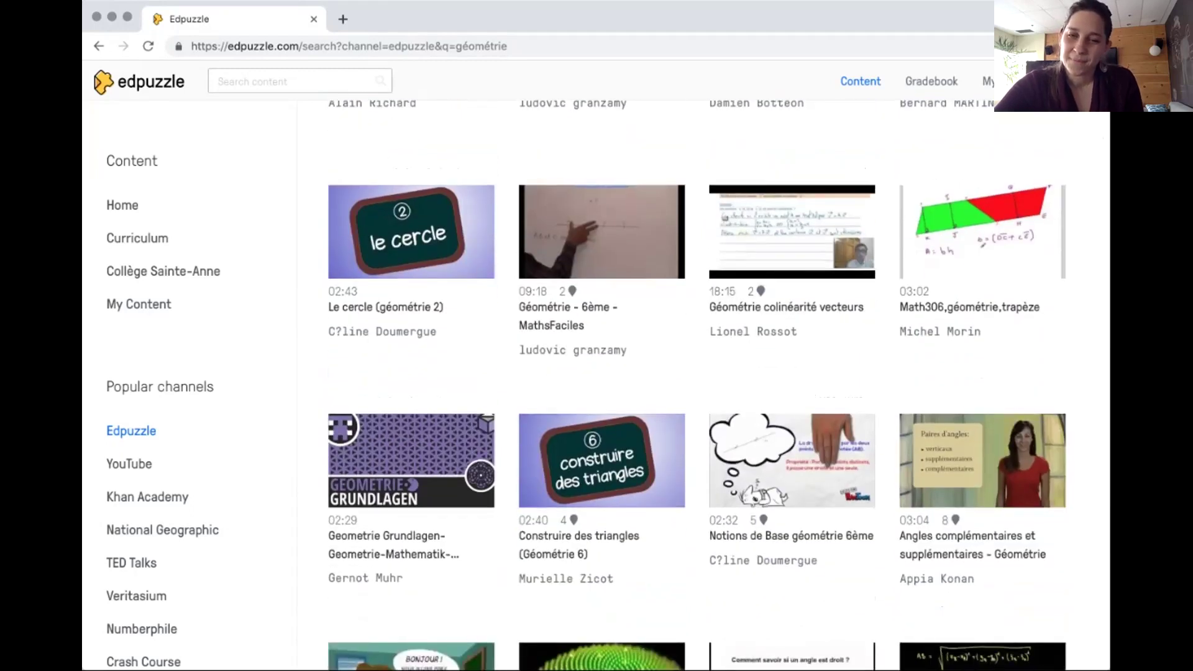
pyautogui.scroll(-1, 697, 385)
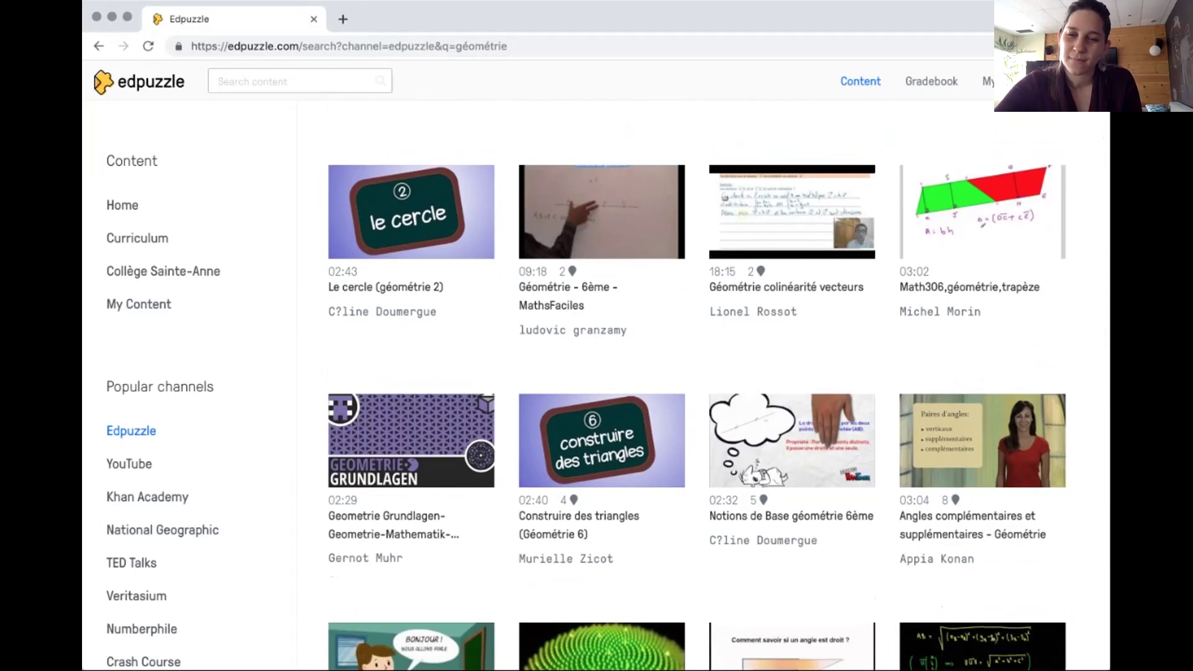
pyautogui.scroll(1, 792, 248)
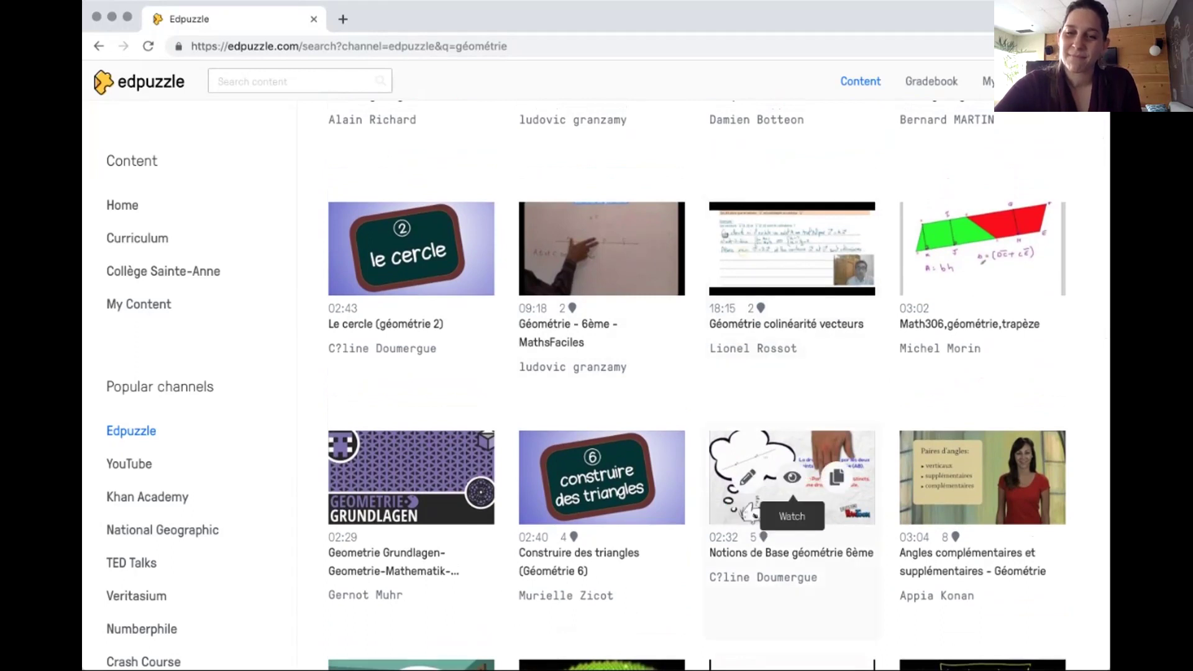
pyautogui.click(791, 477)
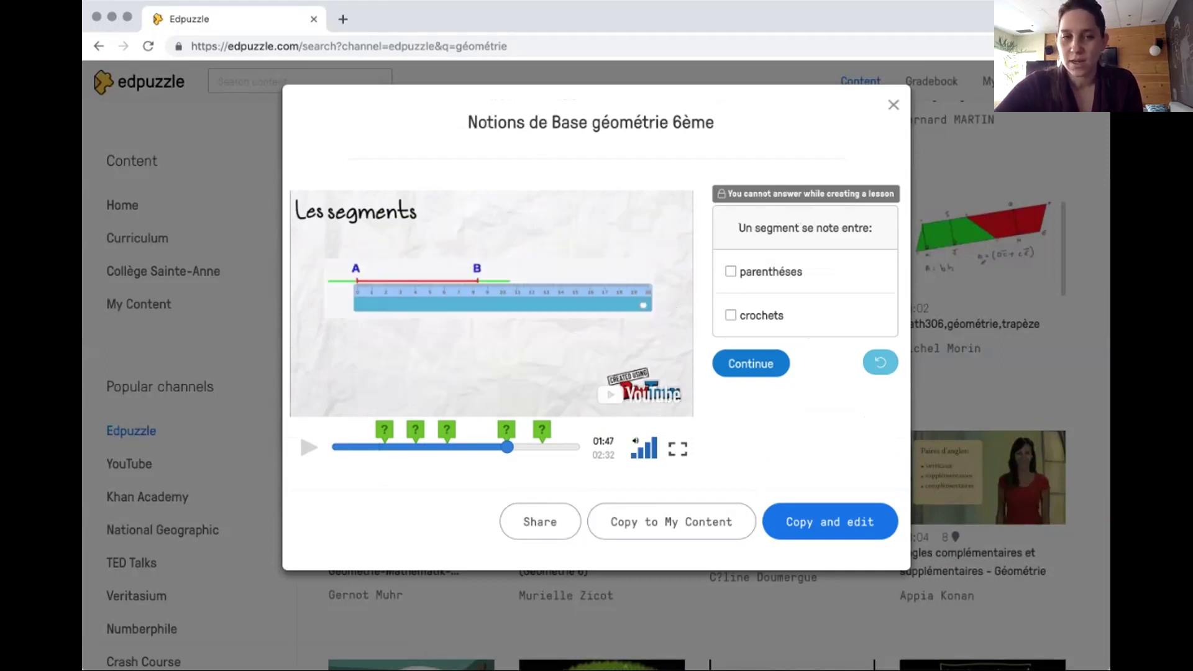
pyautogui.press('Escape')
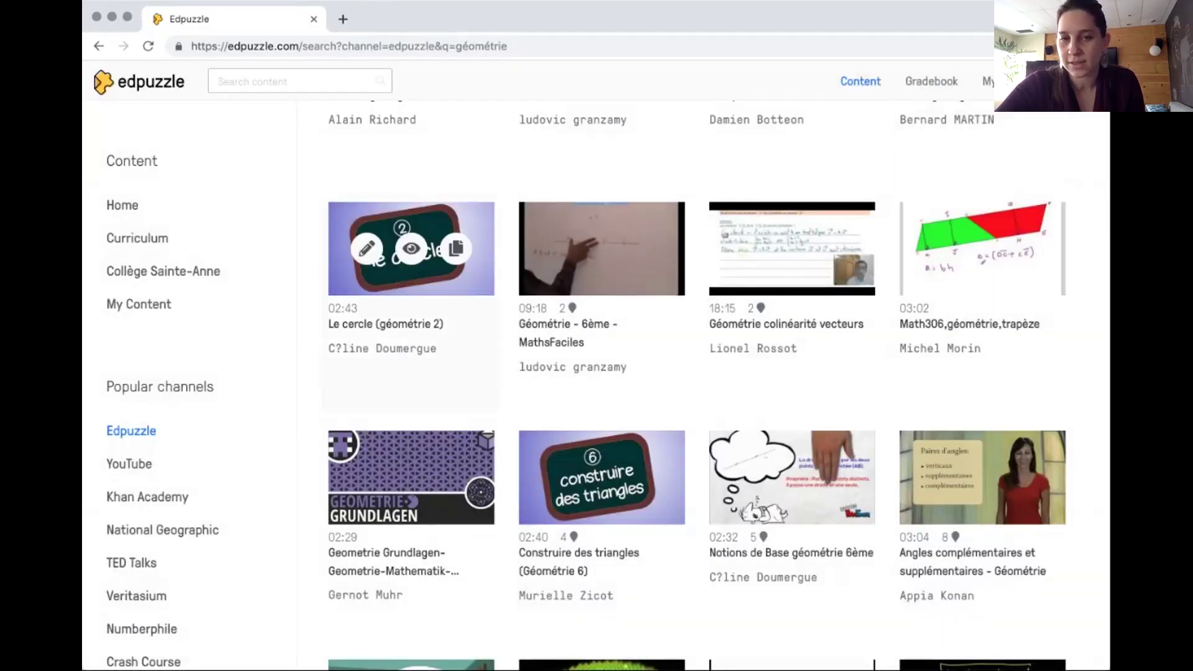
# - Browse further down the Edpuzzle channel's "géométrie" results for other lessons with ready-made questions
pyautogui.moveTo(571, 307)
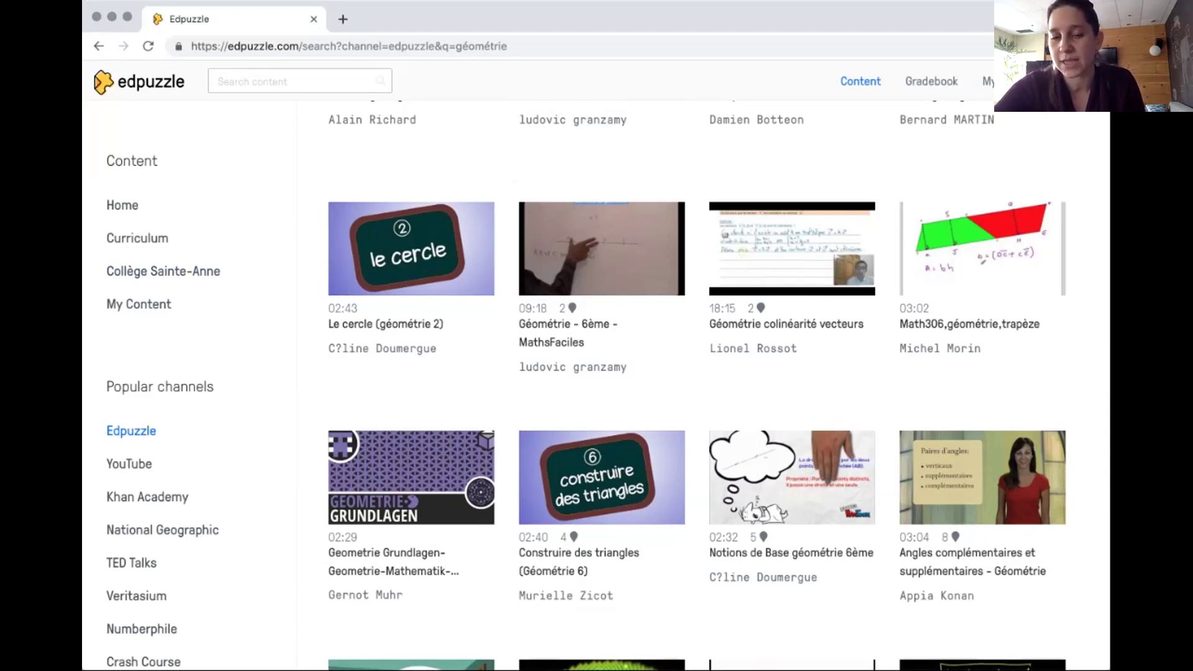
pyautogui.moveTo(557, 261)
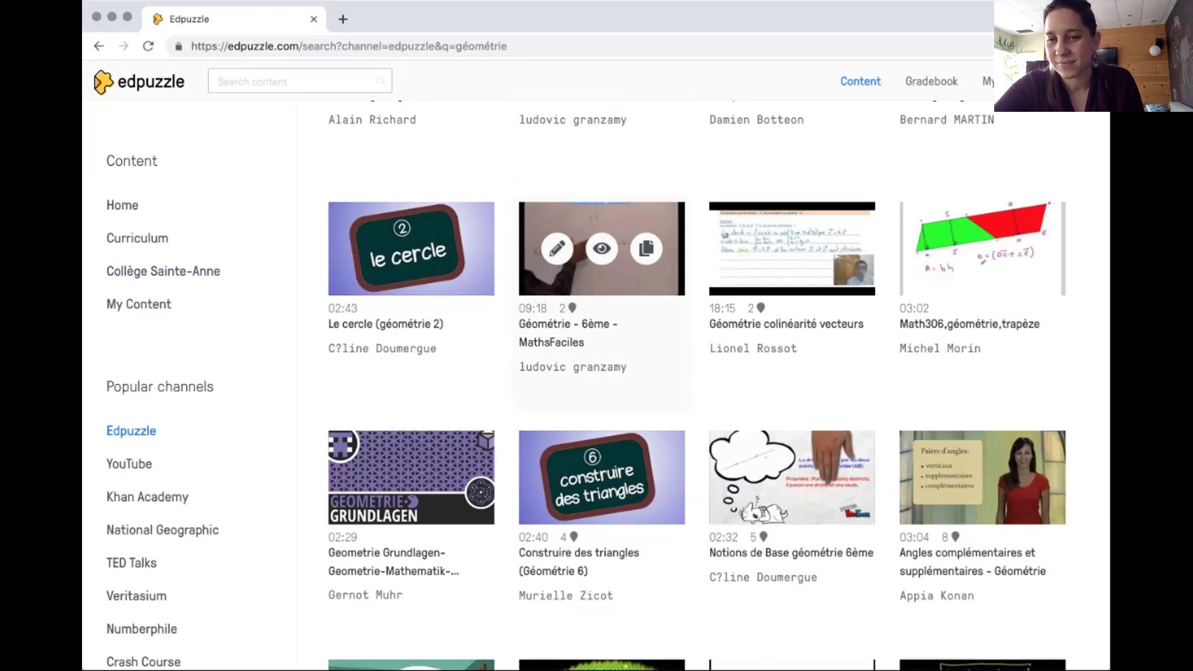
pyautogui.scroll(-1, 557, 254)
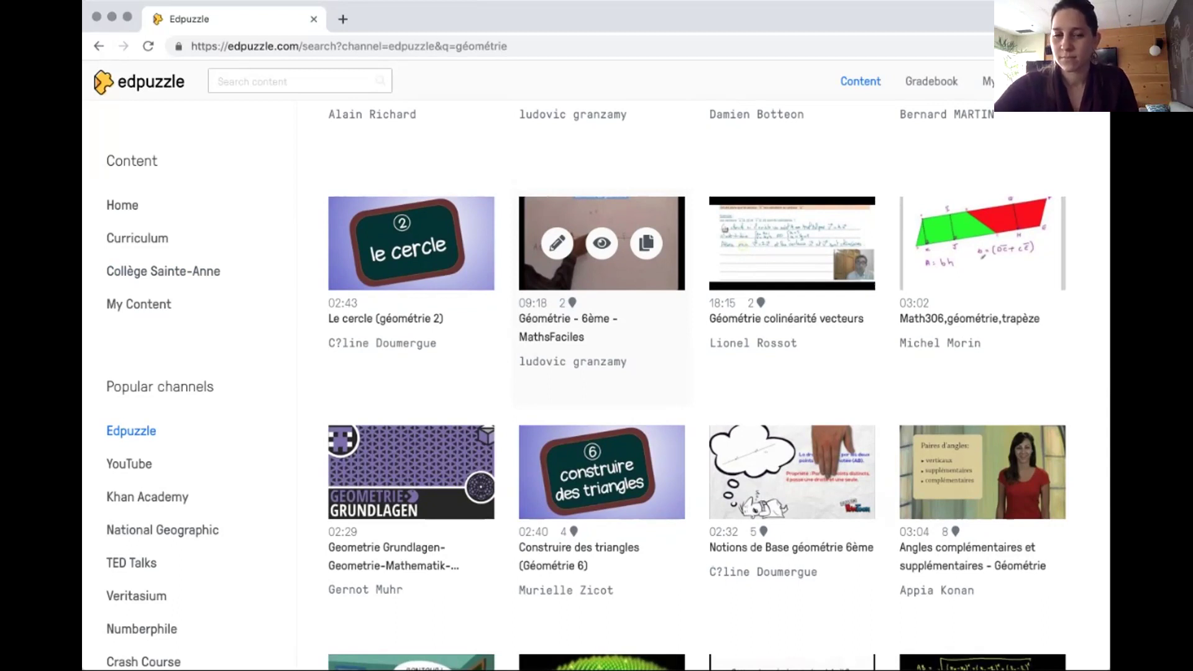
pyautogui.scroll(-3, 645, 331)
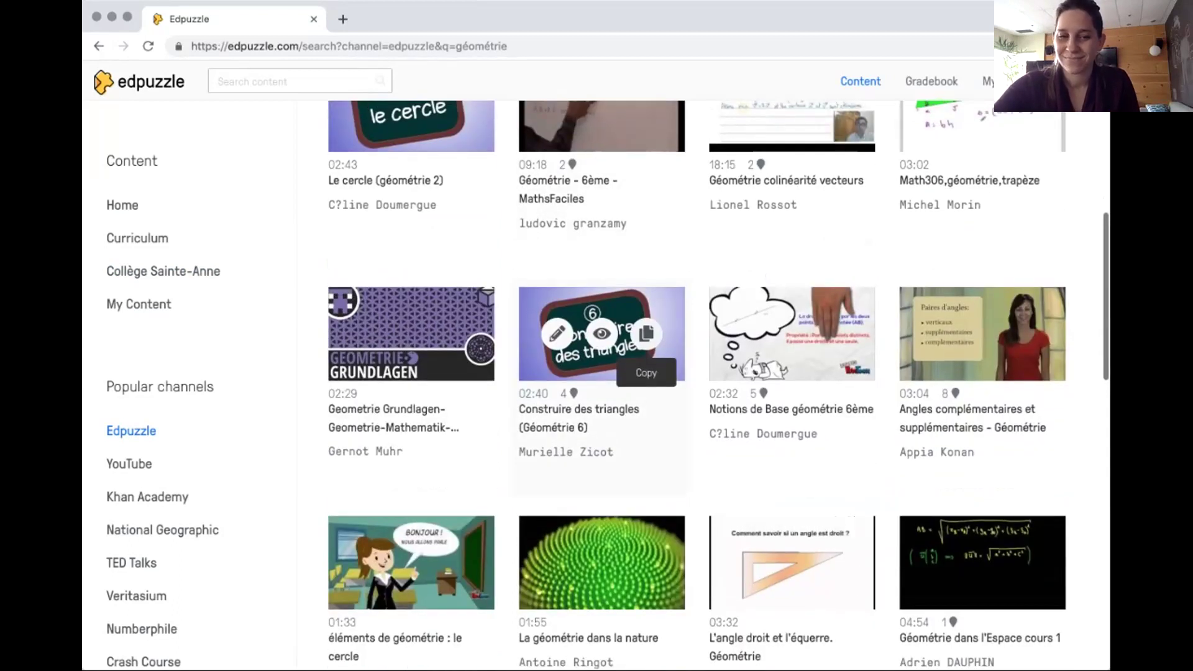
pyautogui.scroll(-3, 646, 331)
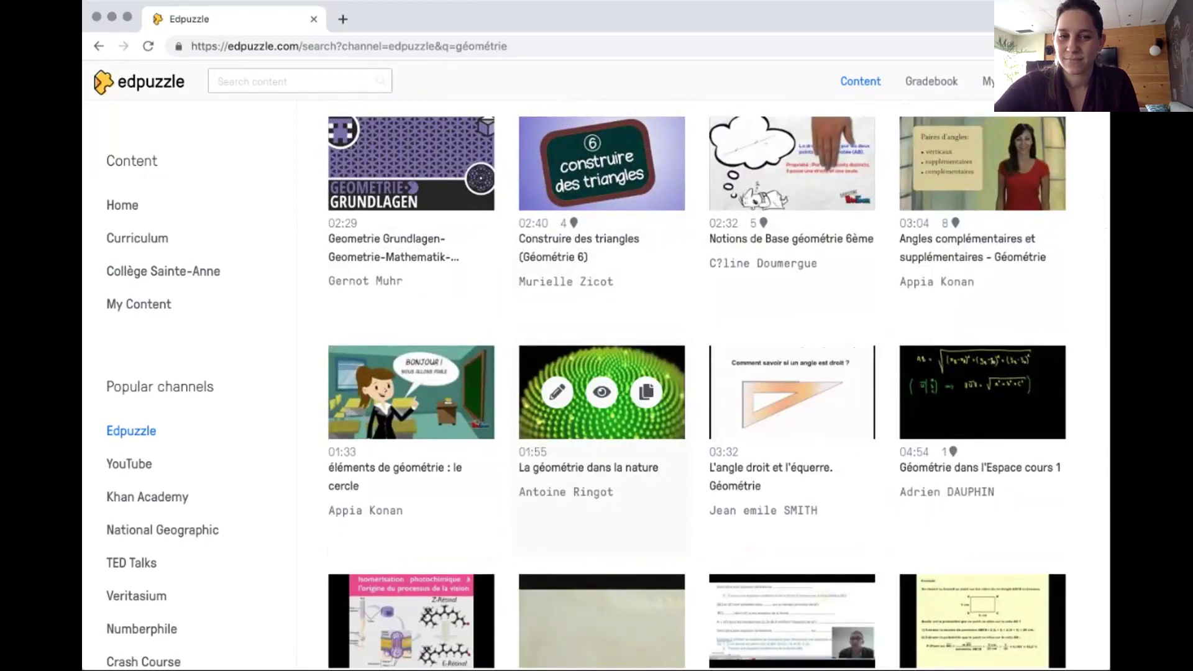
pyautogui.scroll(-2, 601, 398)
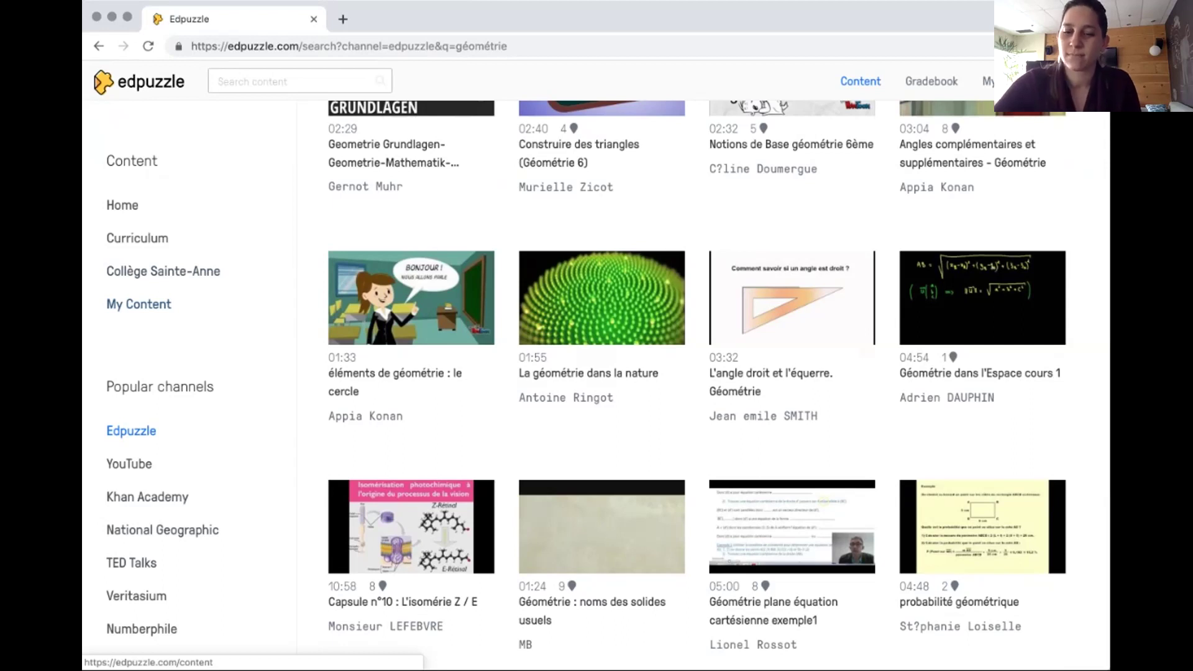
# - Browse the videos in My Content and preview "Apprendre à faire de la linogravure PARTIE 1" with its question markers
pyautogui.click(138, 303)
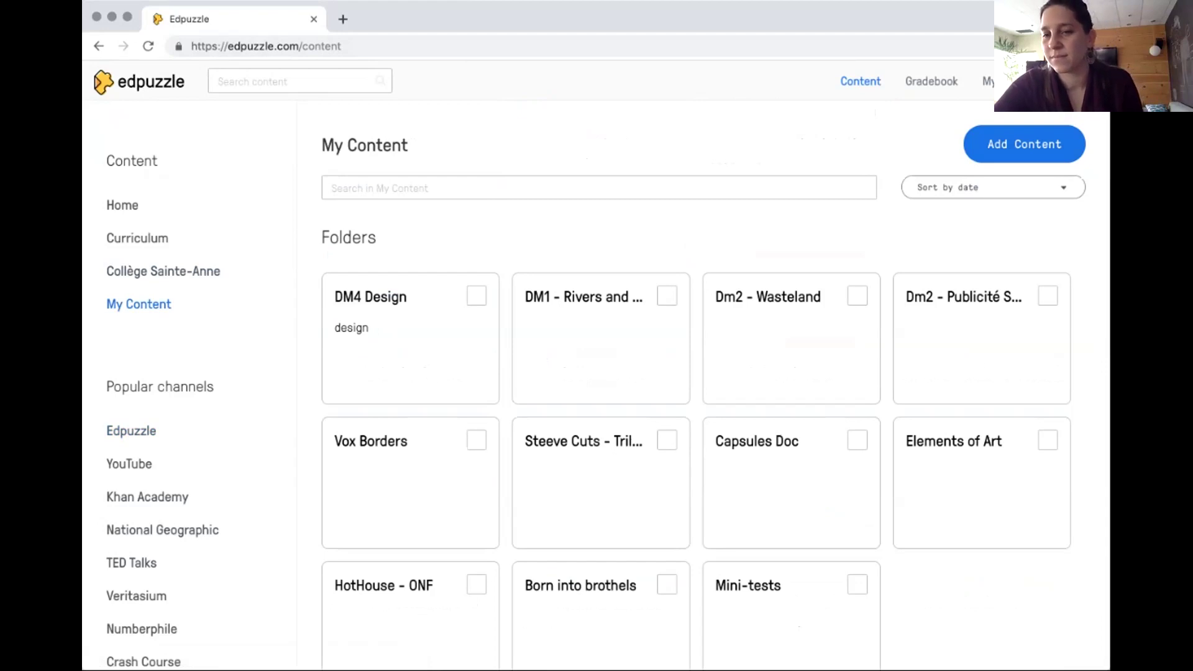
pyautogui.scroll(-5, 792, 503)
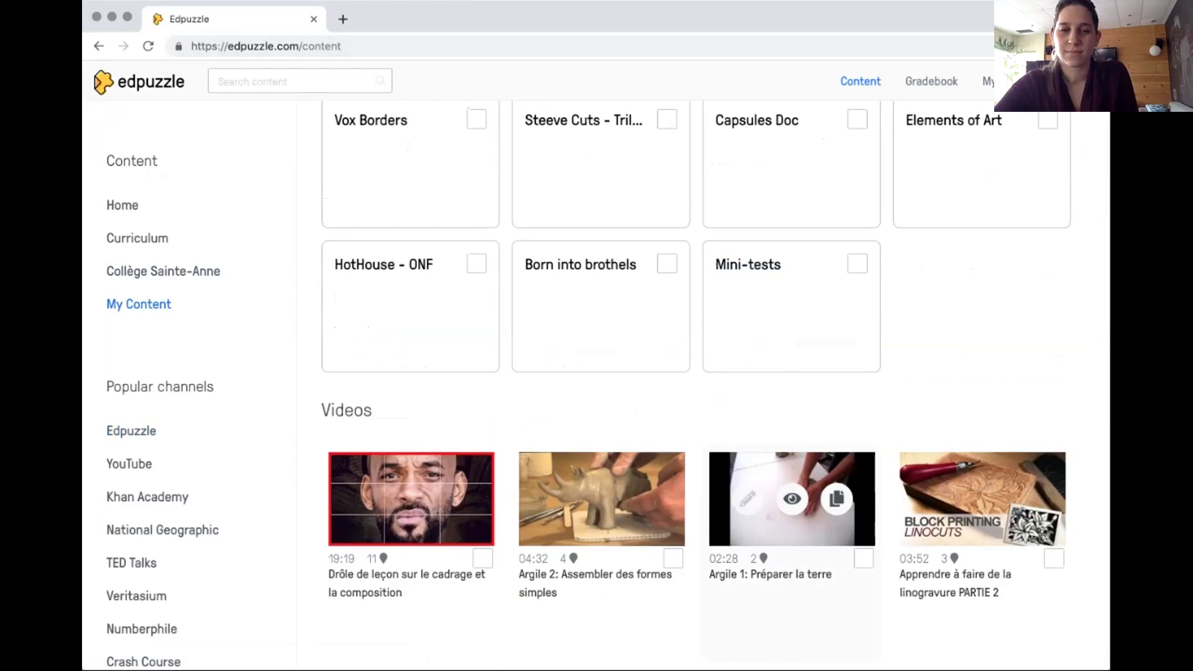
pyautogui.scroll(-1, 792, 497)
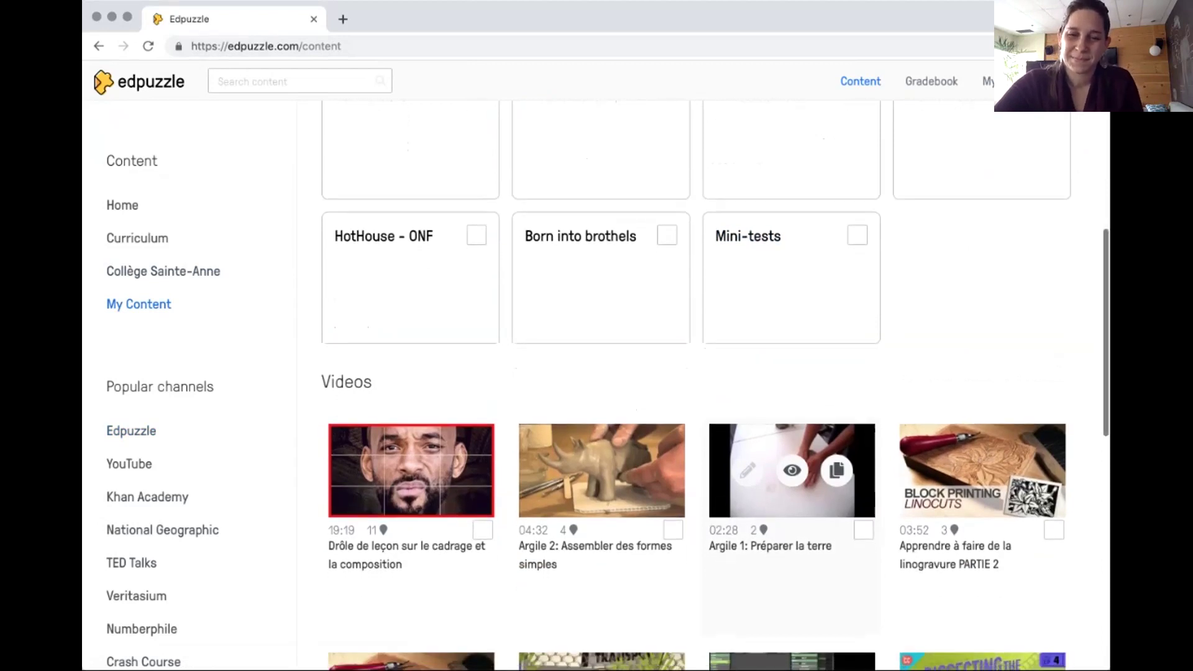
pyautogui.scroll(-3, 792, 491)
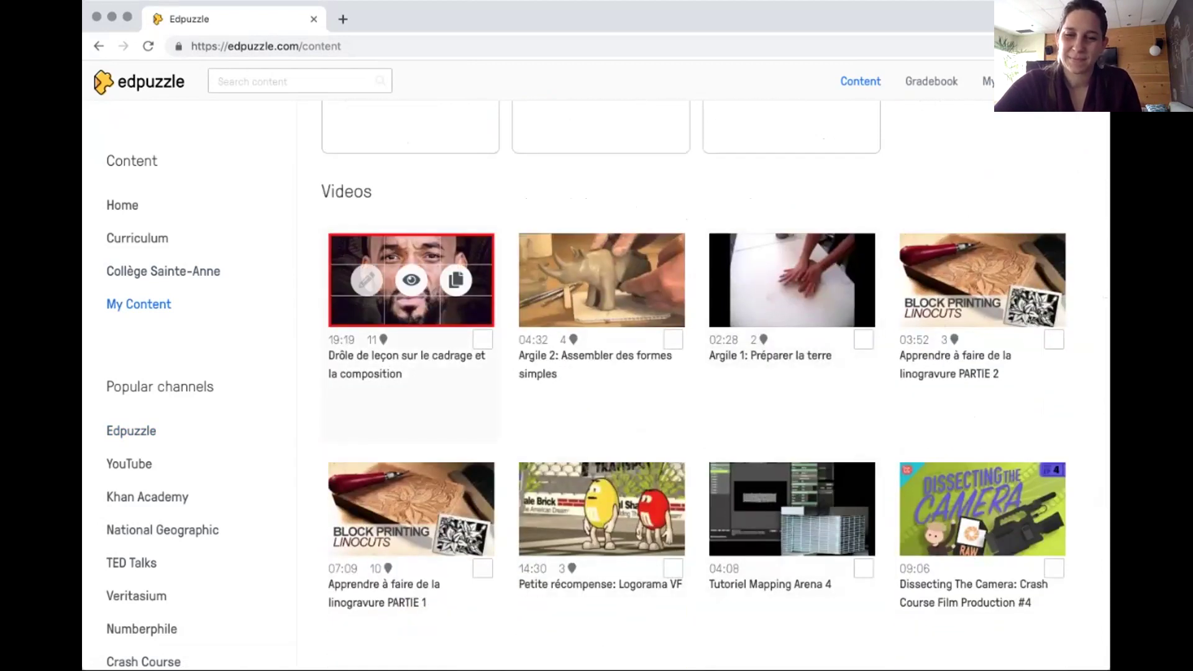
pyautogui.scroll(1, 411, 292)
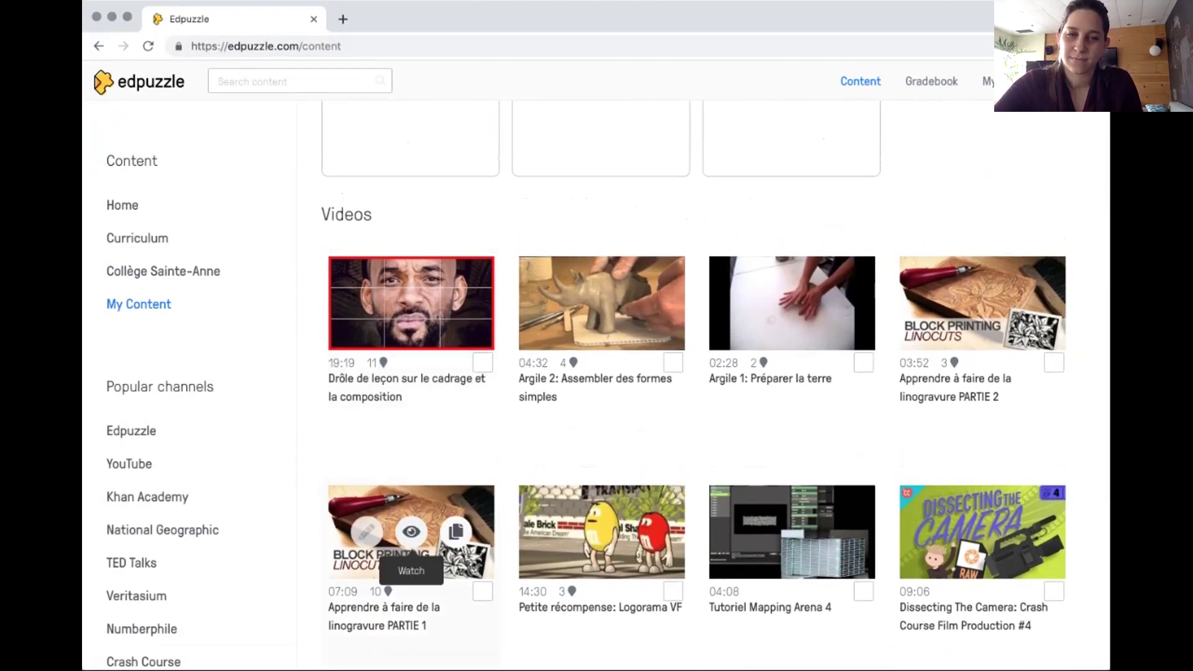
pyautogui.click(410, 532)
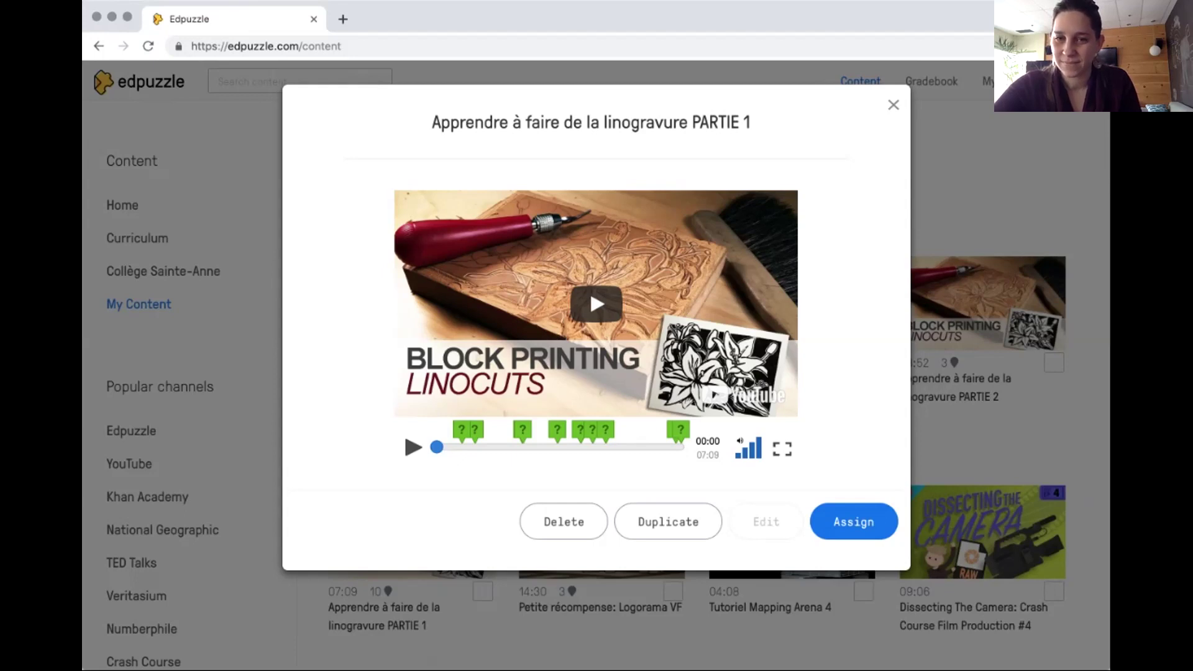
pyautogui.press('Escape')
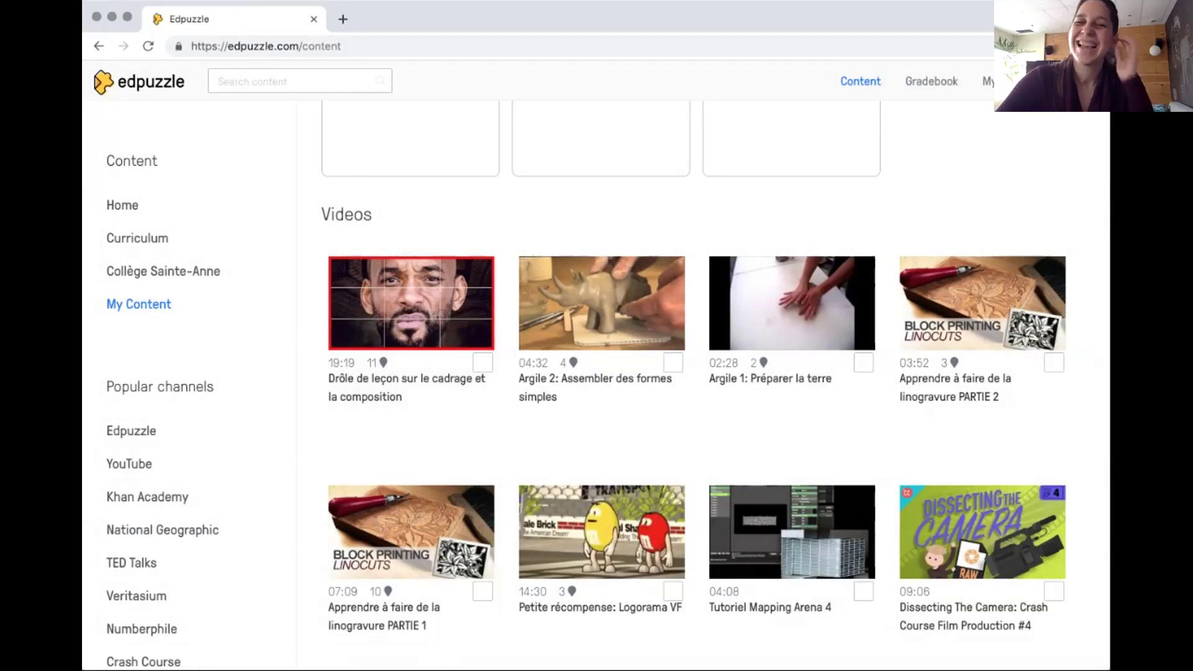
# - Look at the videos in the Mini-tests folder of My Content, and return to the folder list
pyautogui.scroll(6, 559, 373)
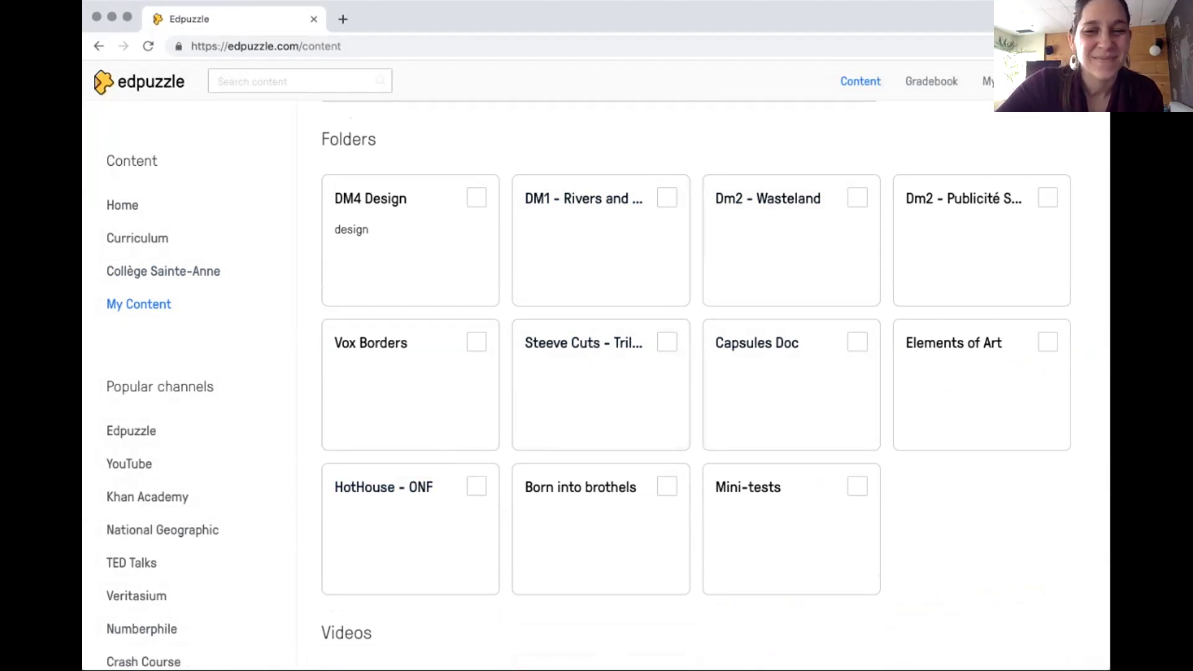
pyautogui.click(748, 487)
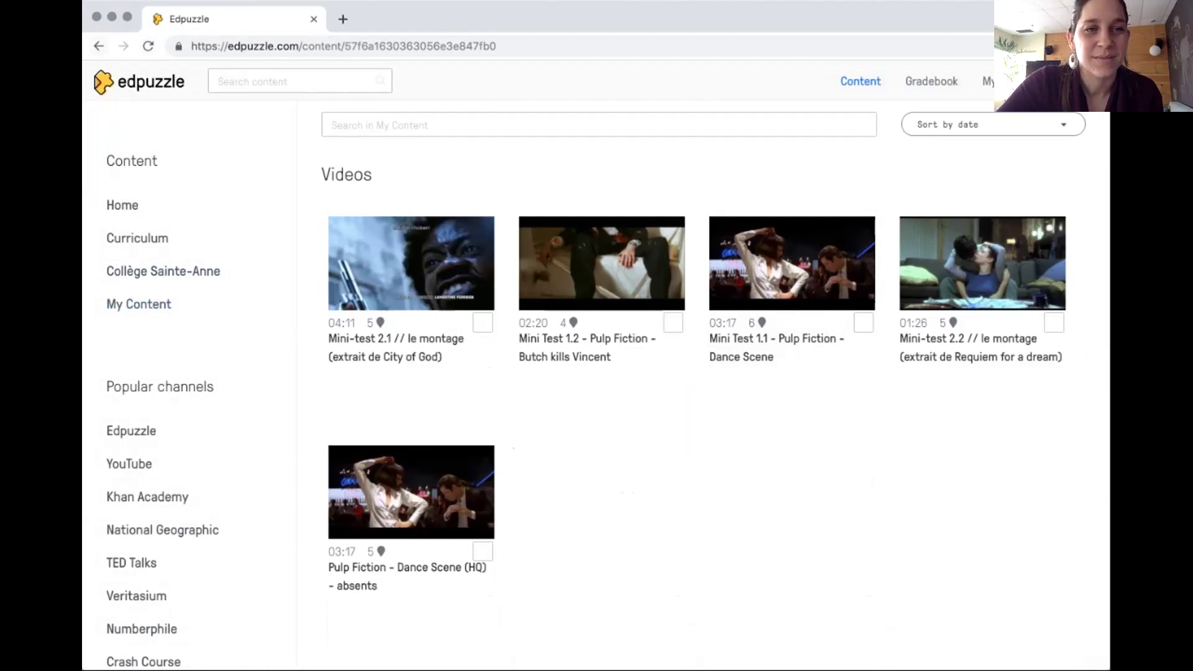
pyautogui.hotkey('alt', 'Left')
# - Look through the Capsules Doc folder and play "Capsule doc 8 : L'éclairage" through to its closing note
pyautogui.click(776, 373)
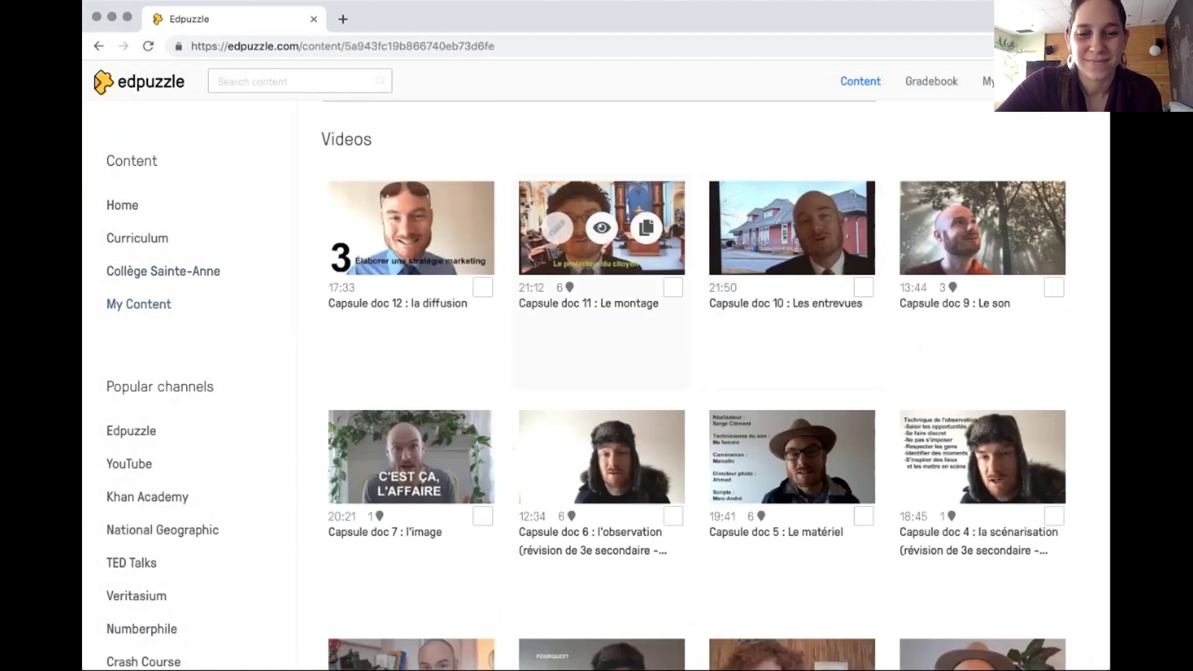
pyautogui.scroll(-5, 880, 383)
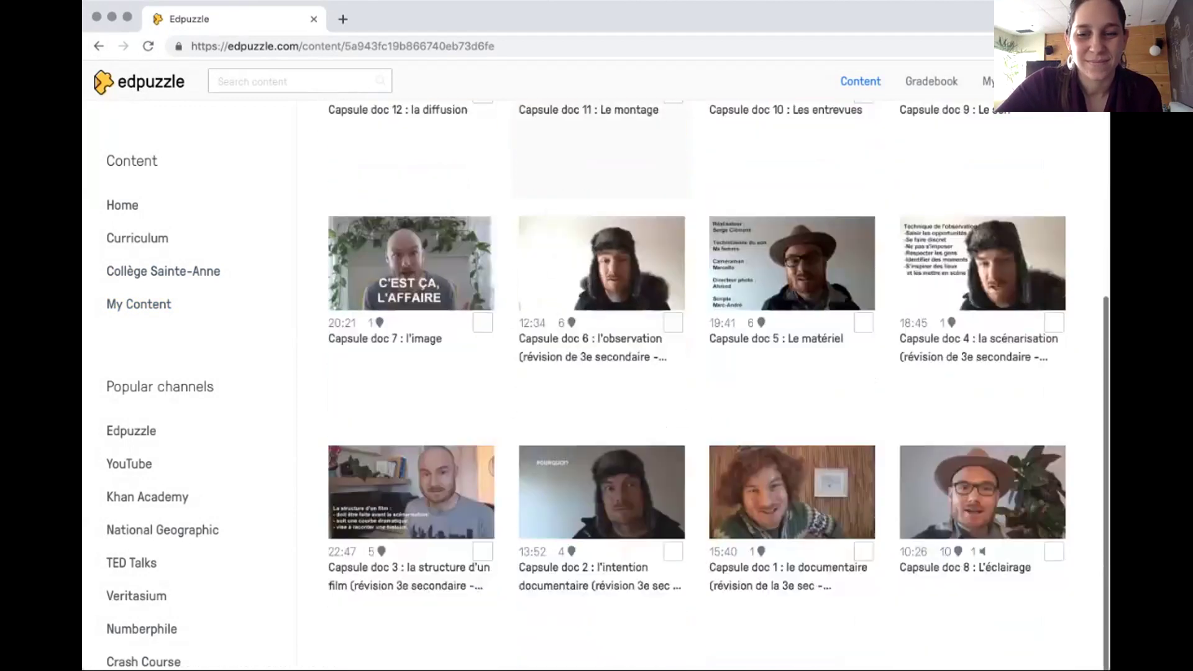
pyautogui.click(982, 492)
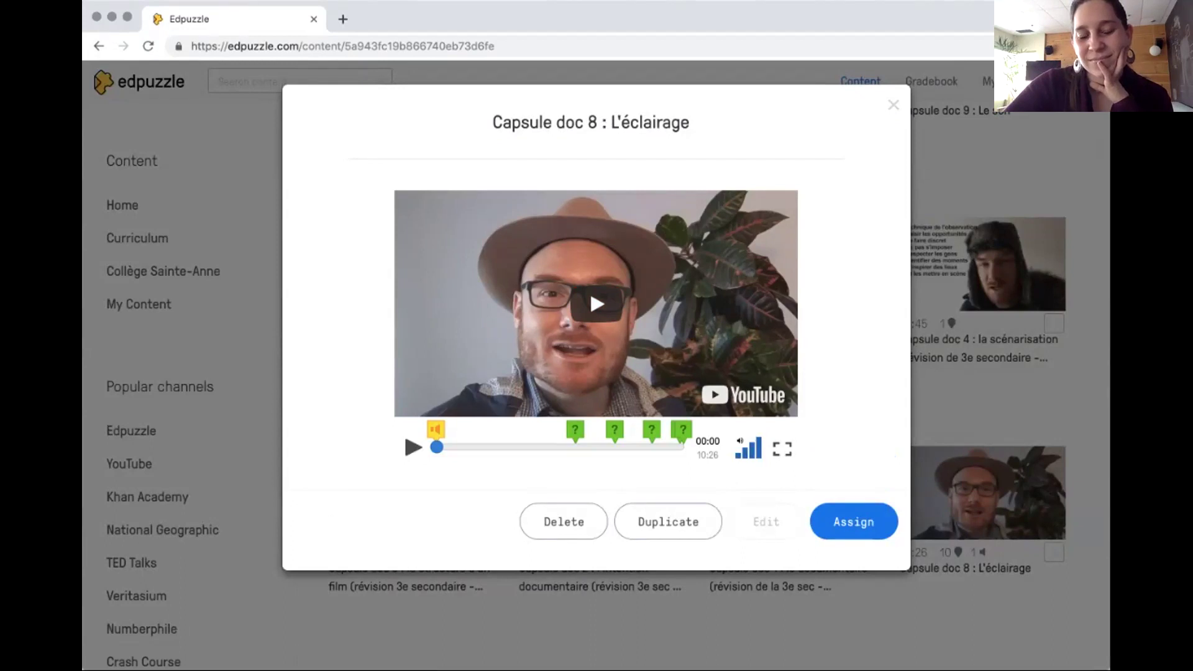
pyautogui.click(609, 287)
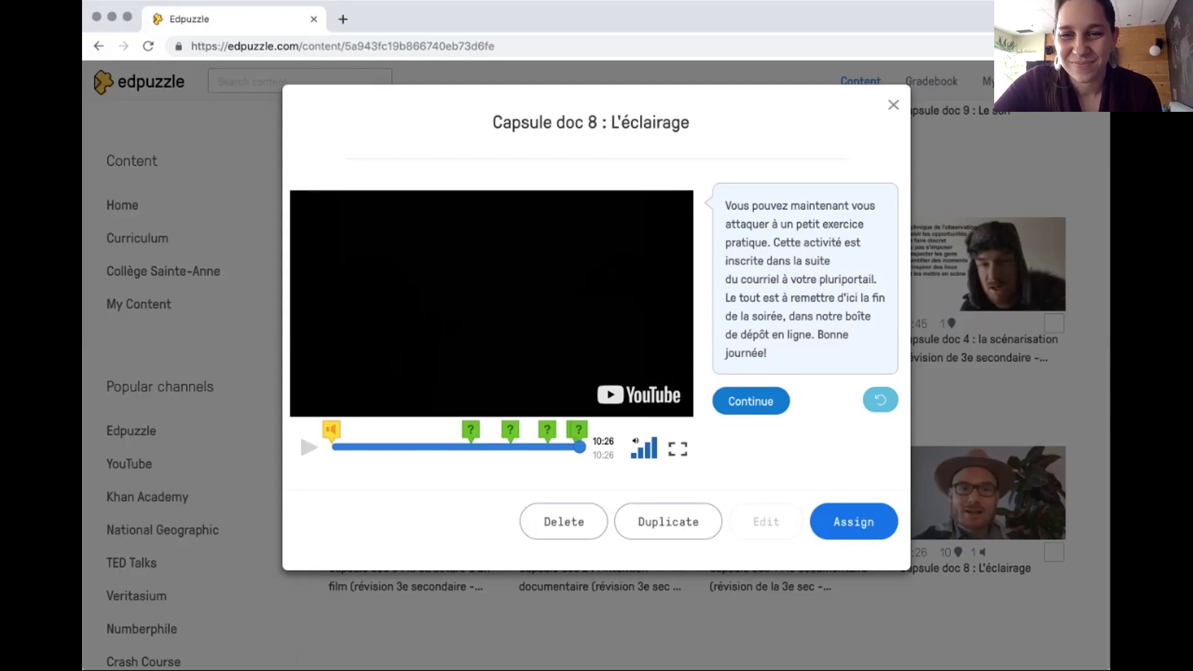
pyautogui.click(892, 105)
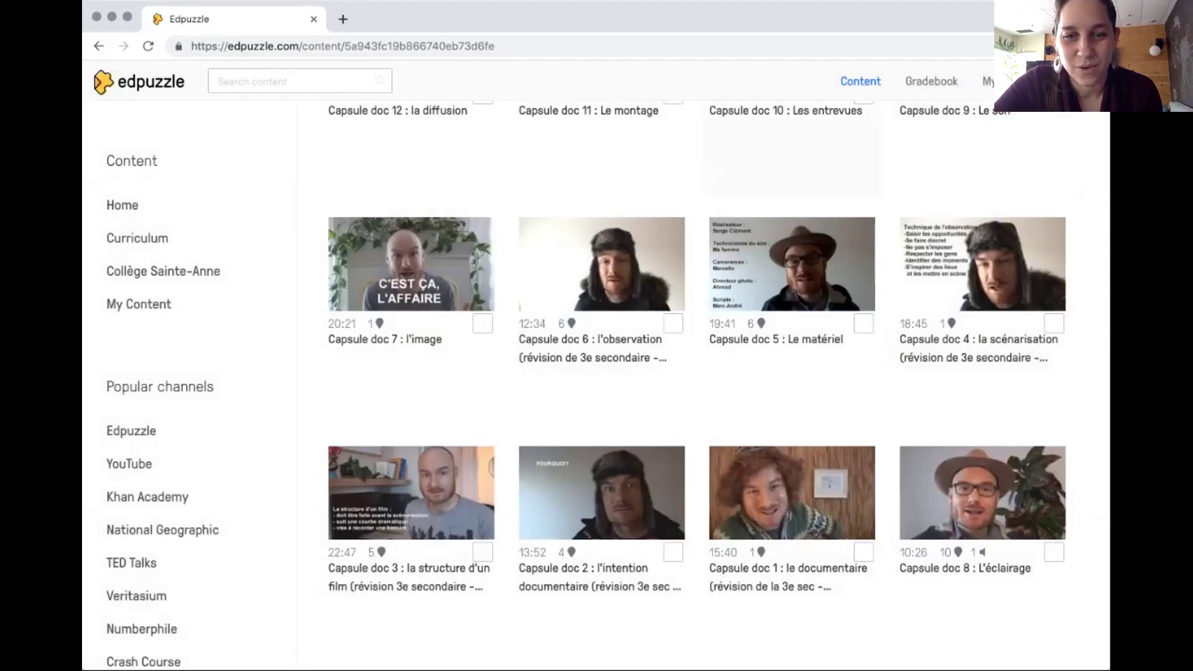
pyautogui.scroll(2, 618, 267)
pyautogui.moveTo(601, 398)
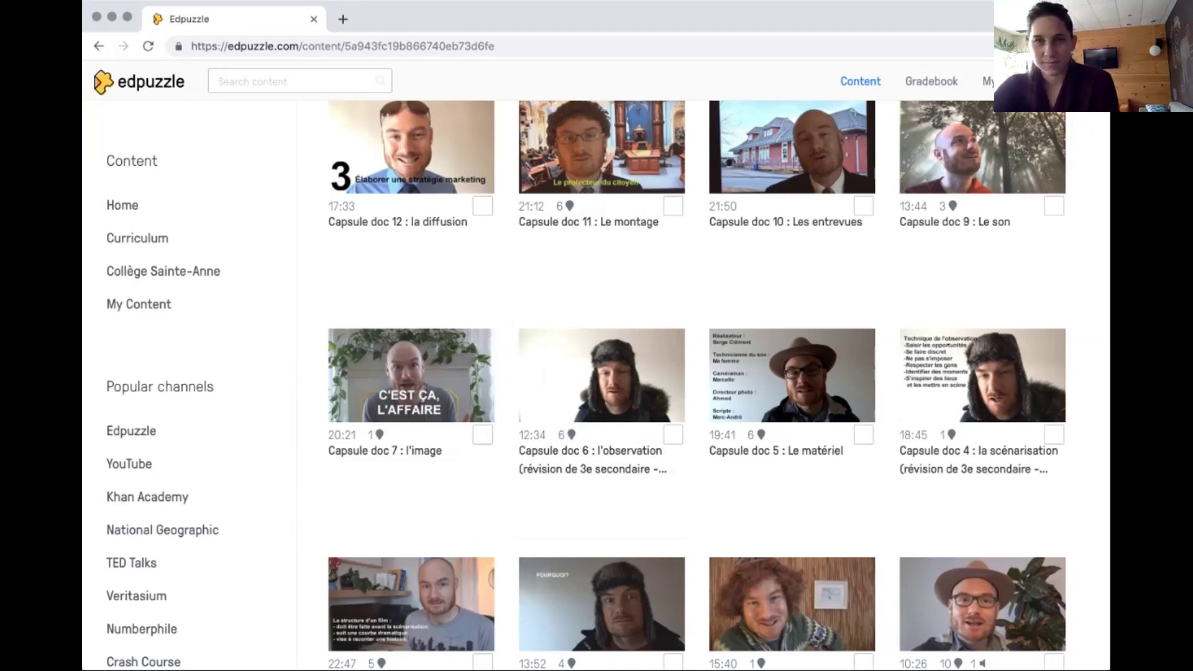
pyautogui.moveTo(411, 155)
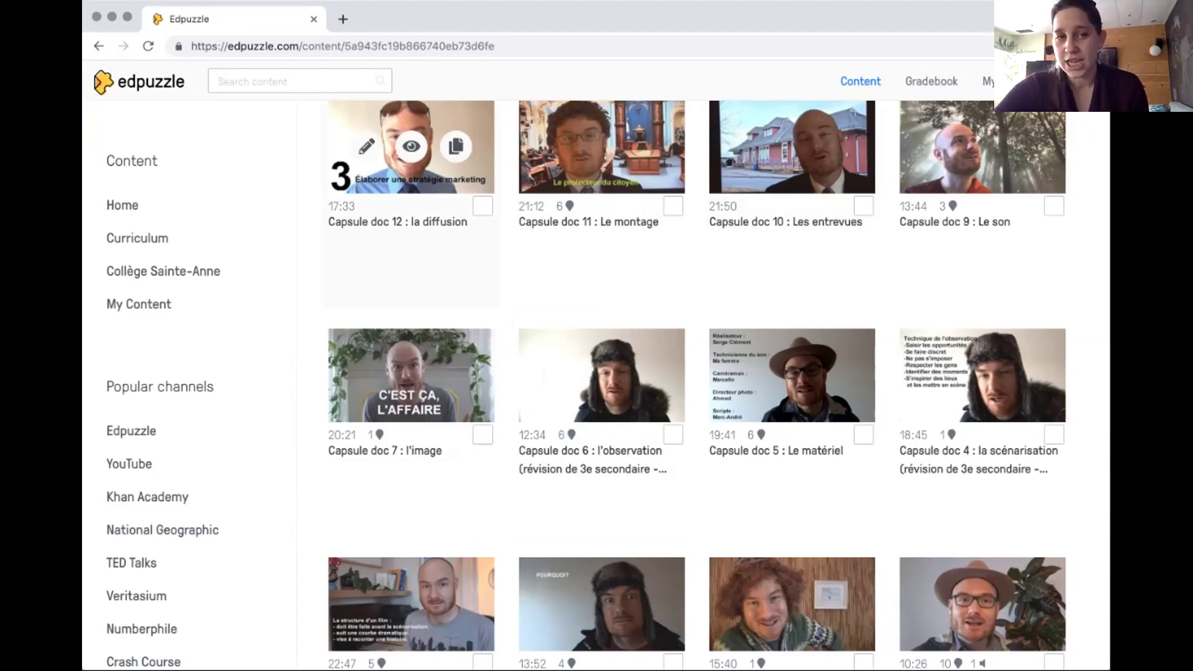
# - Compare the *Arts Médiatiques DM5 class's assignments that have no due date with its due assignments
pyautogui.scroll(3, 412, 156)
pyautogui.click(987, 80)
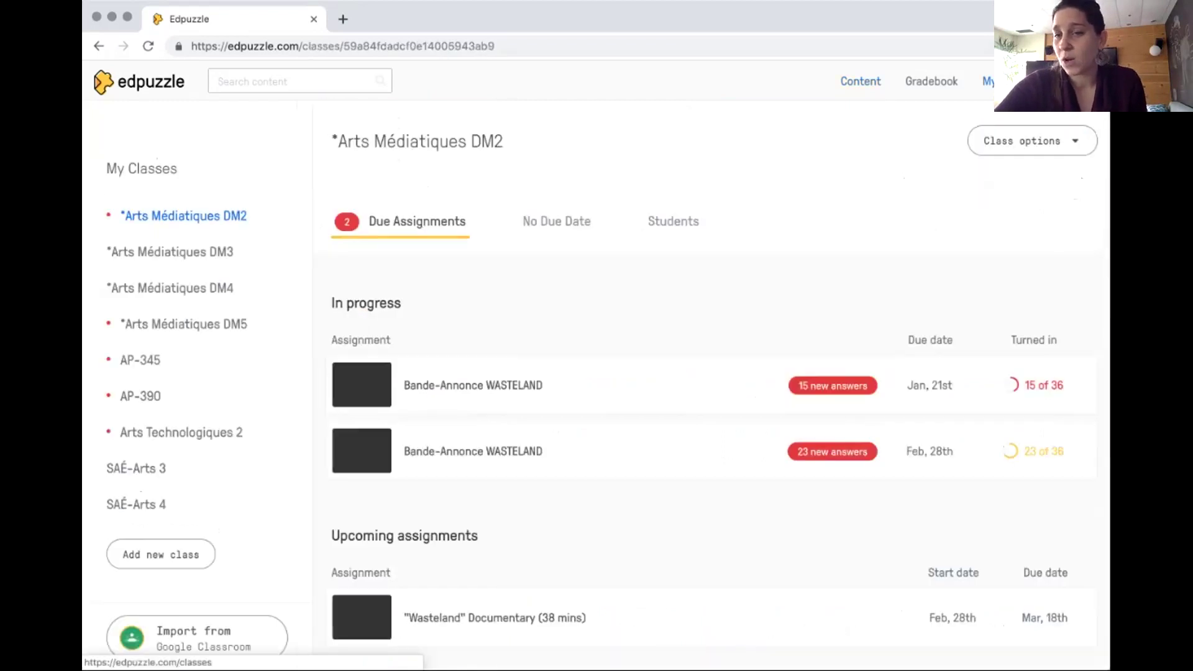
pyautogui.click(183, 324)
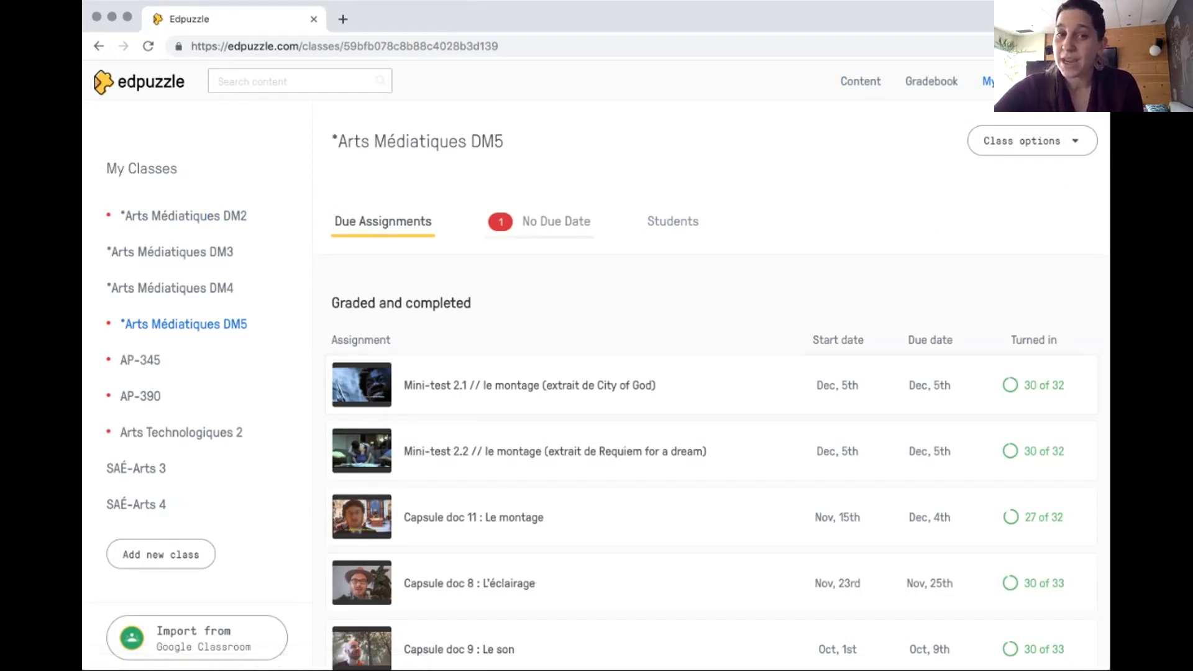
pyautogui.click(556, 221)
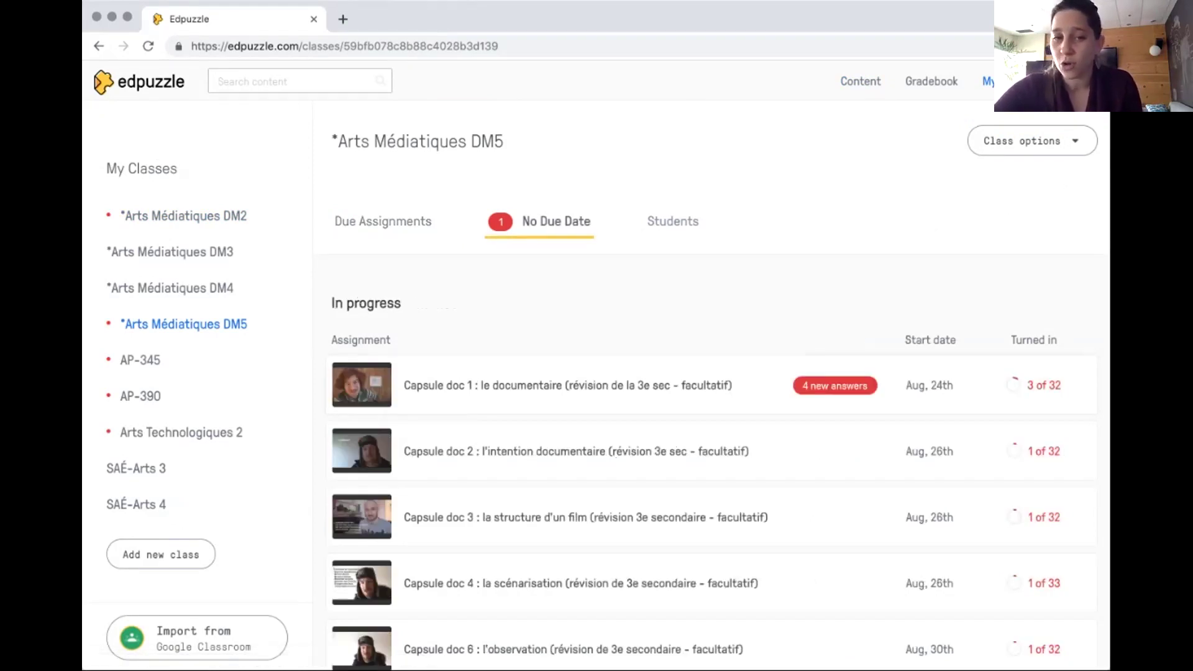
pyautogui.scroll(-2, 712, 466)
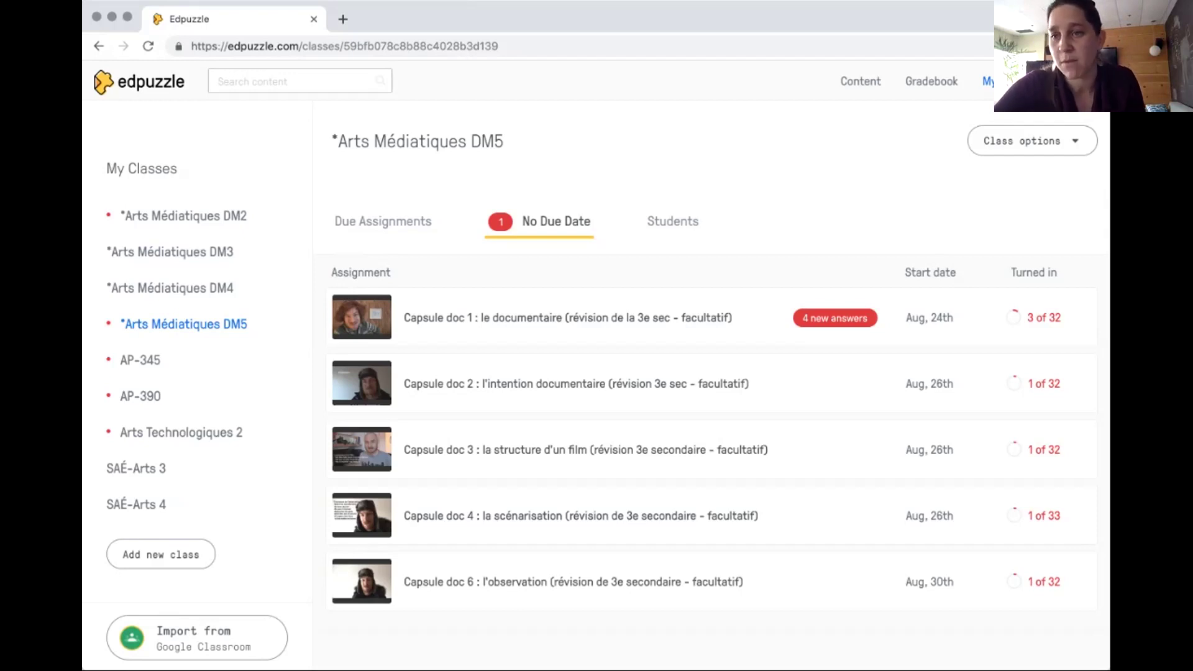
pyautogui.click(382, 221)
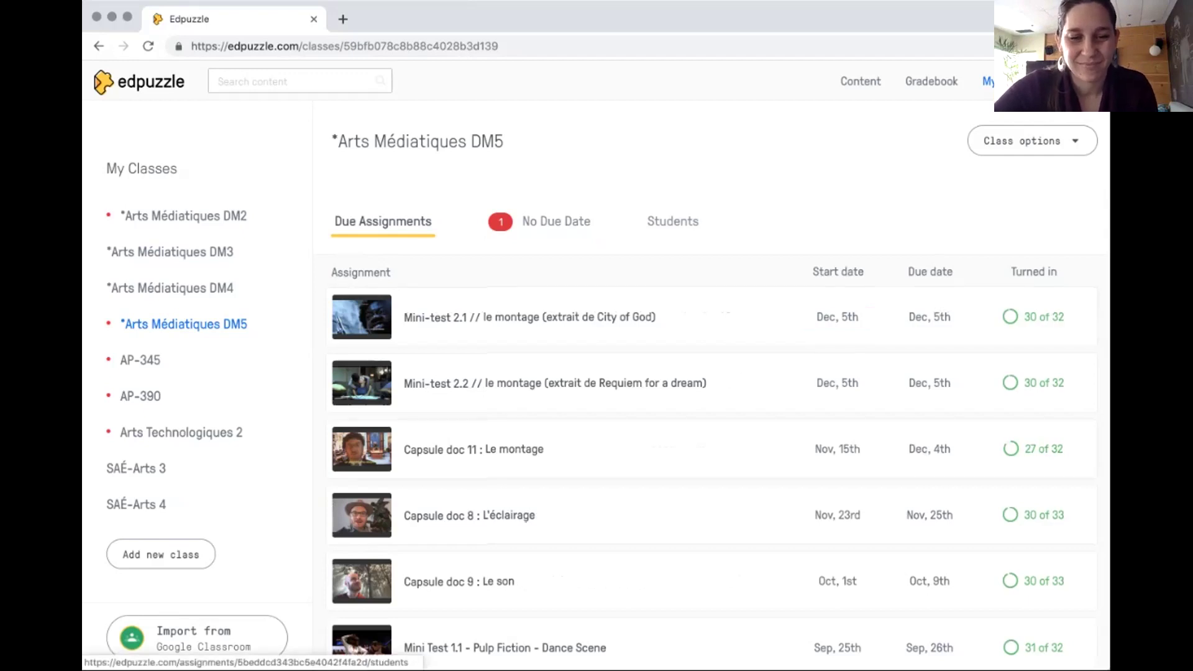
# - Look through the class's due assignments and the student grades for "Capsule doc 11 : Le montage"
pyautogui.scroll(-5, 715, 459)
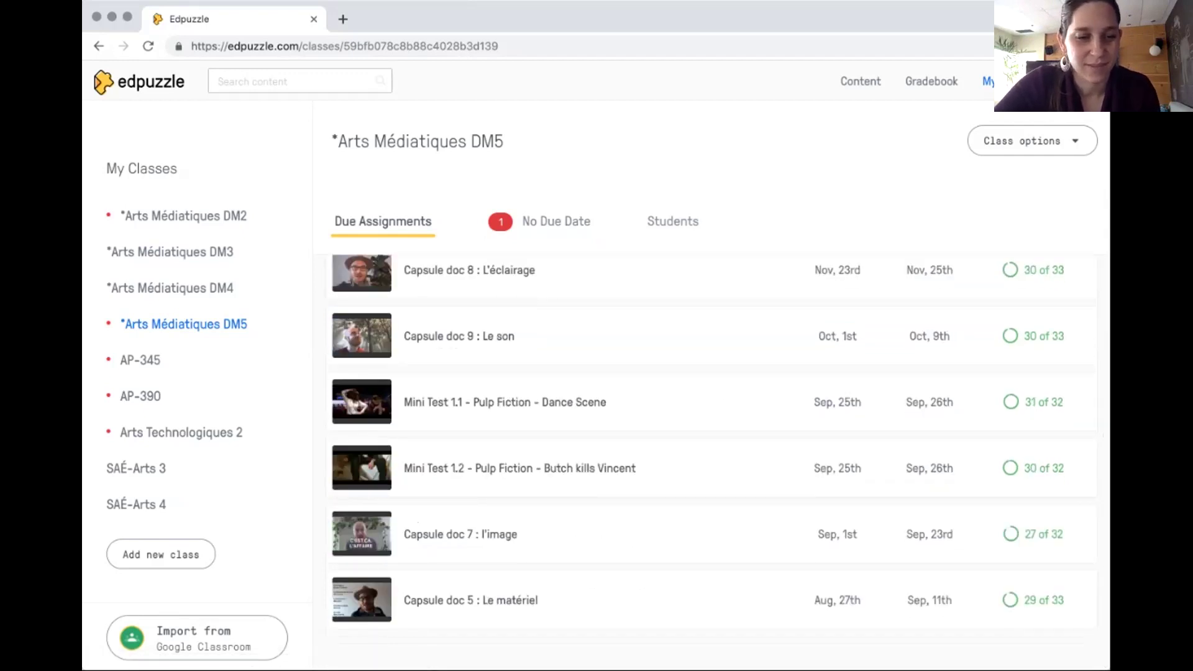
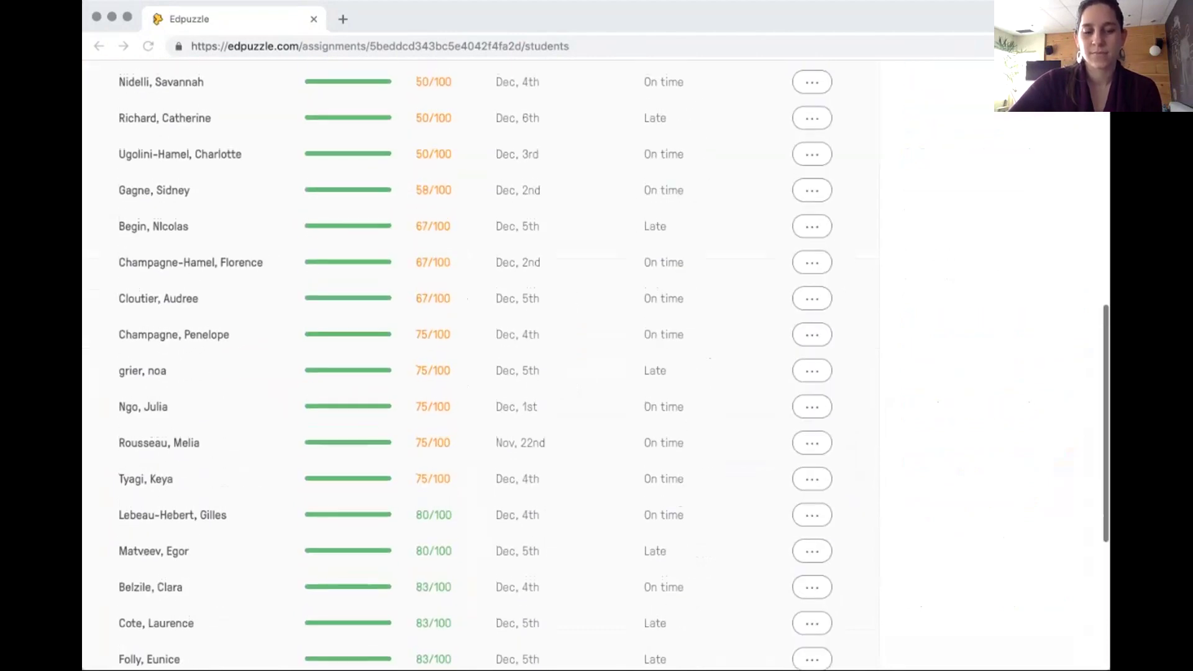
pyautogui.scroll(-2, 479, 366)
pyautogui.scroll(-1, 479, 367)
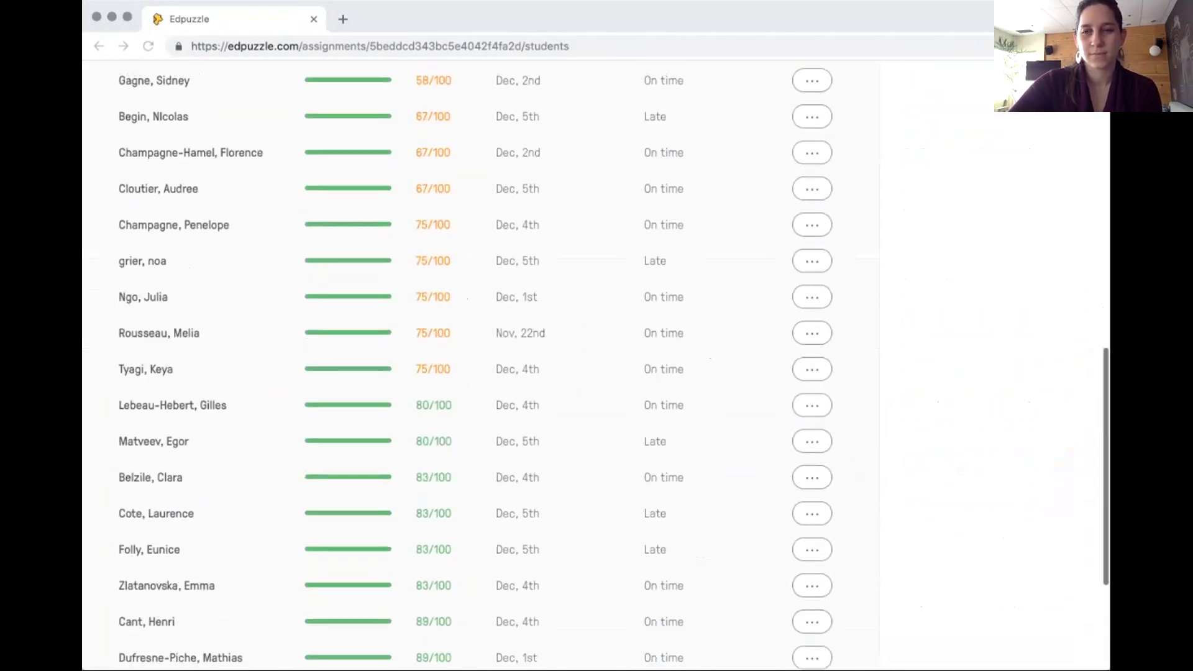
pyautogui.scroll(-4, 478, 366)
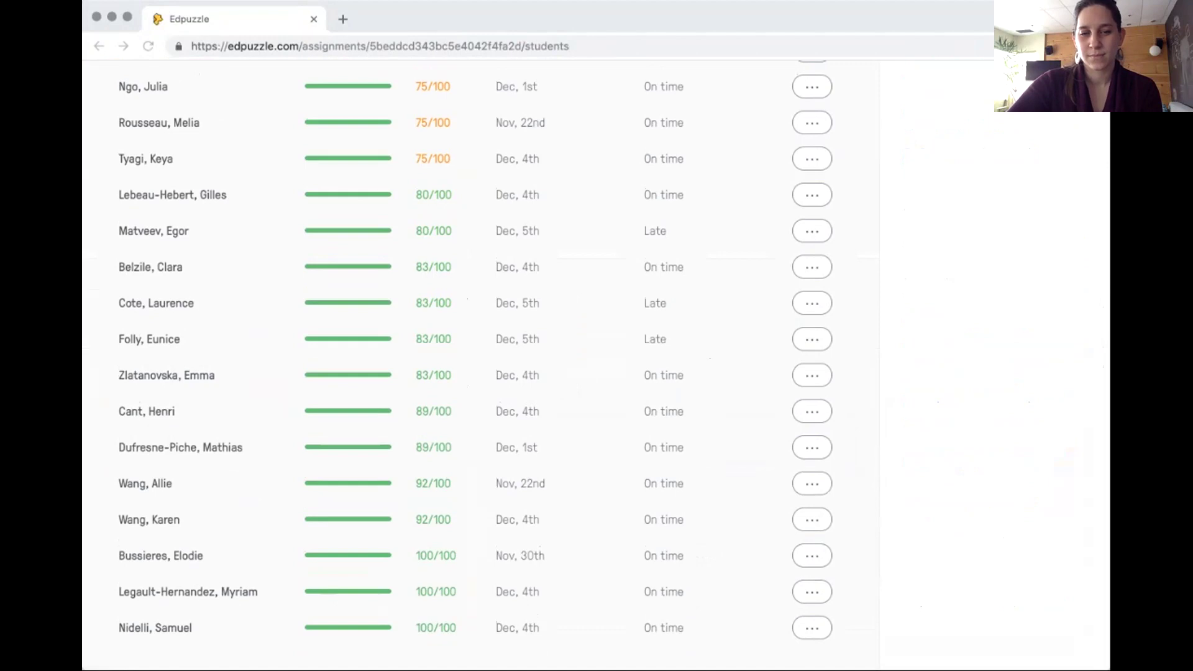
# - View the detailed results of the student graded 89/100 who last watched on Dec, 1st, and return to the student list
pyautogui.click(181, 448)
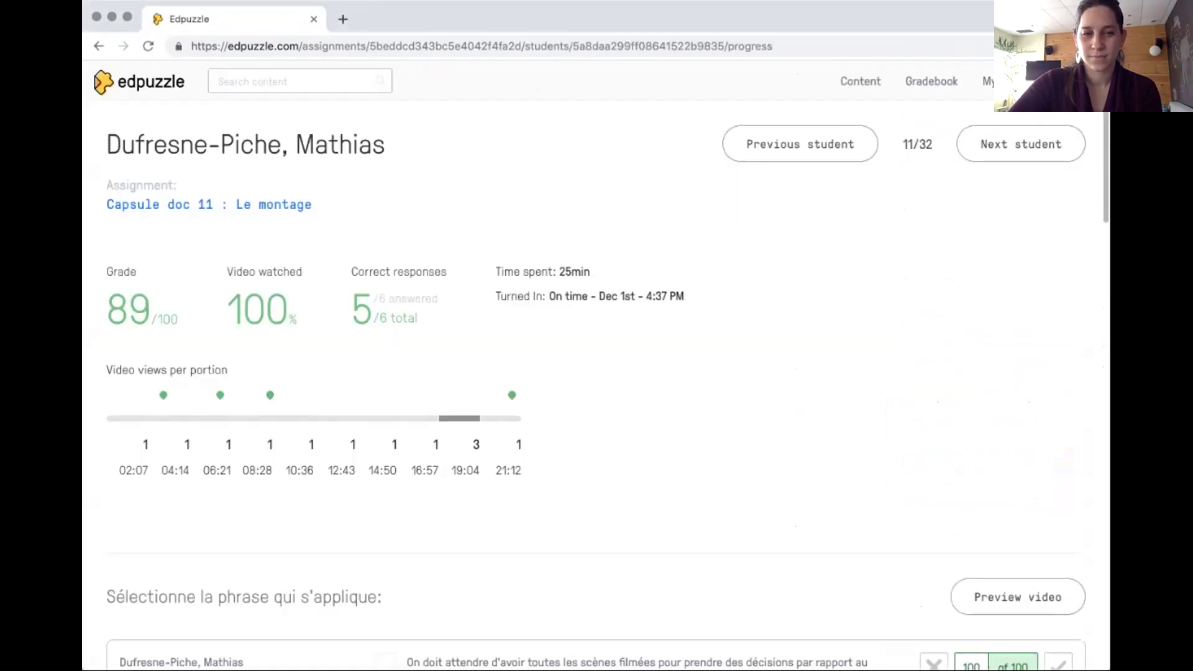
pyautogui.scroll(-3, 596, 373)
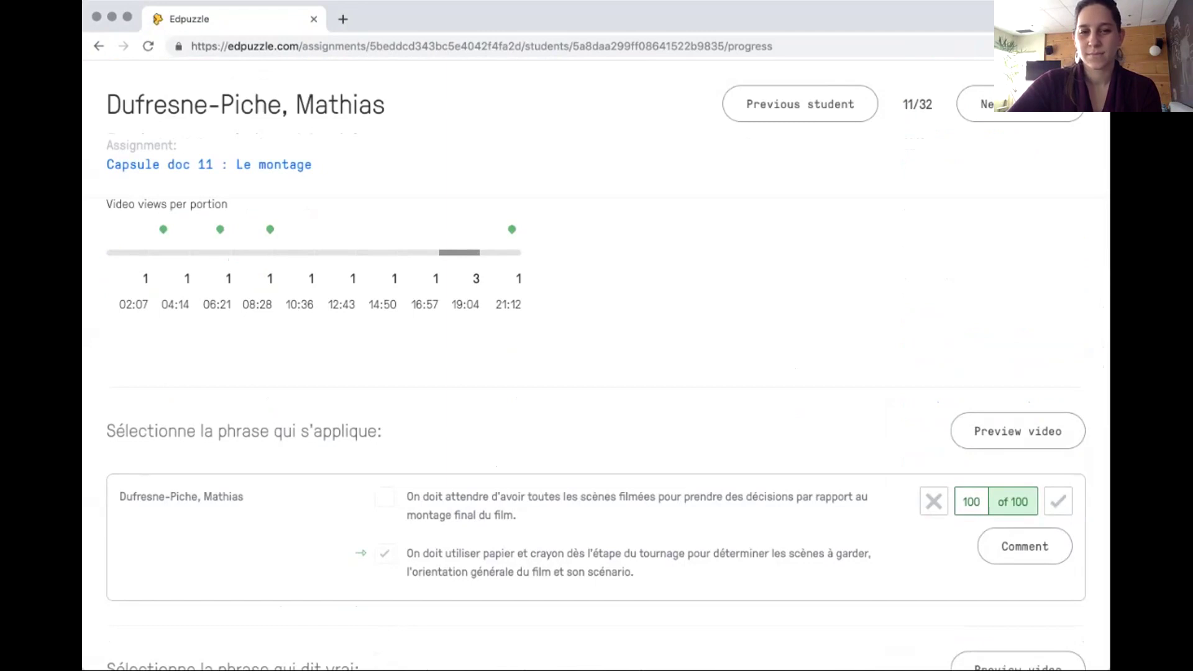
pyautogui.scroll(3, 597, 373)
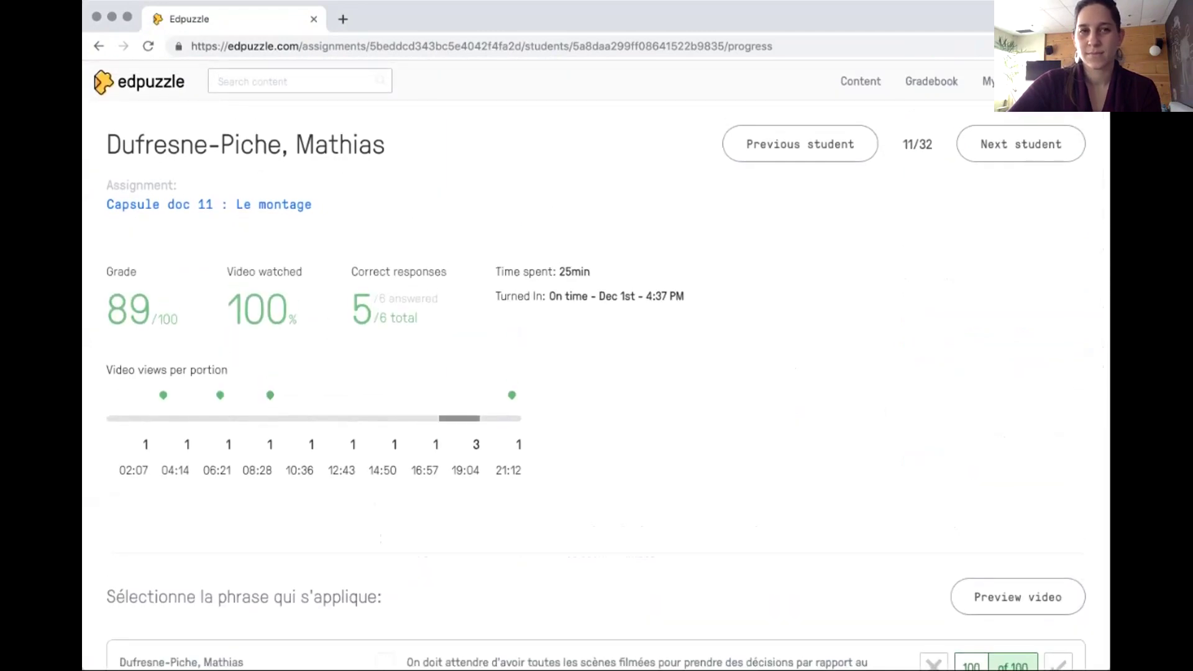
pyautogui.click(98, 46)
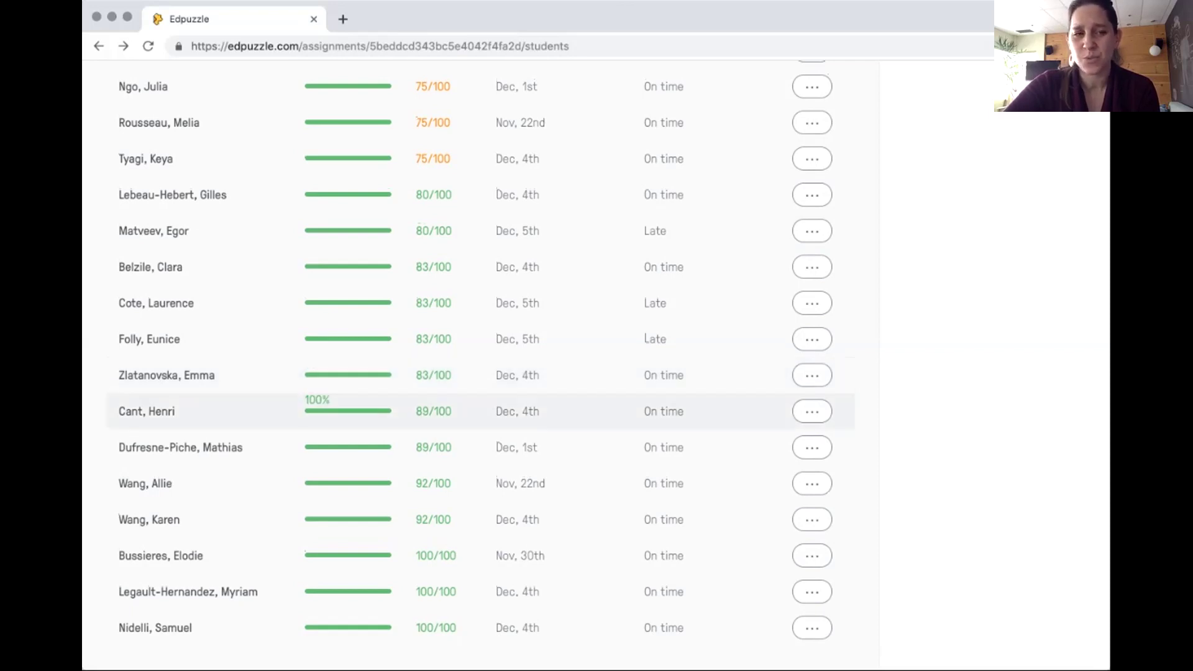
pyautogui.scroll(15, 472, 367)
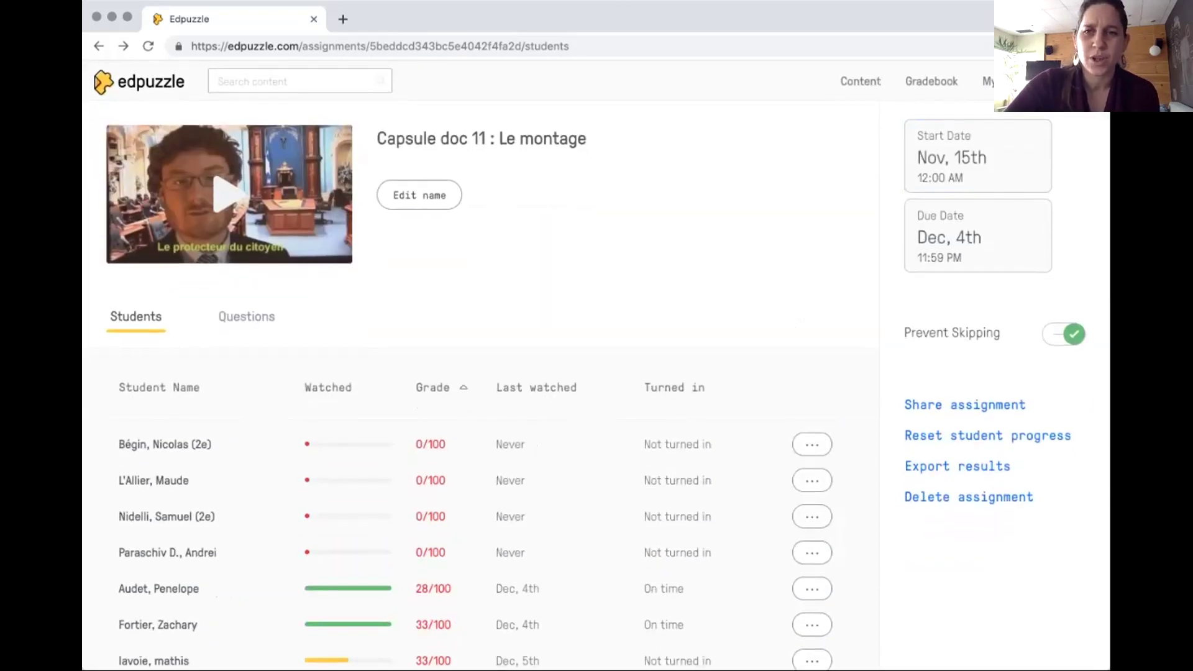
# - Go to the content library and look at the videos offered by the YouTube channel
pyautogui.click(860, 81)
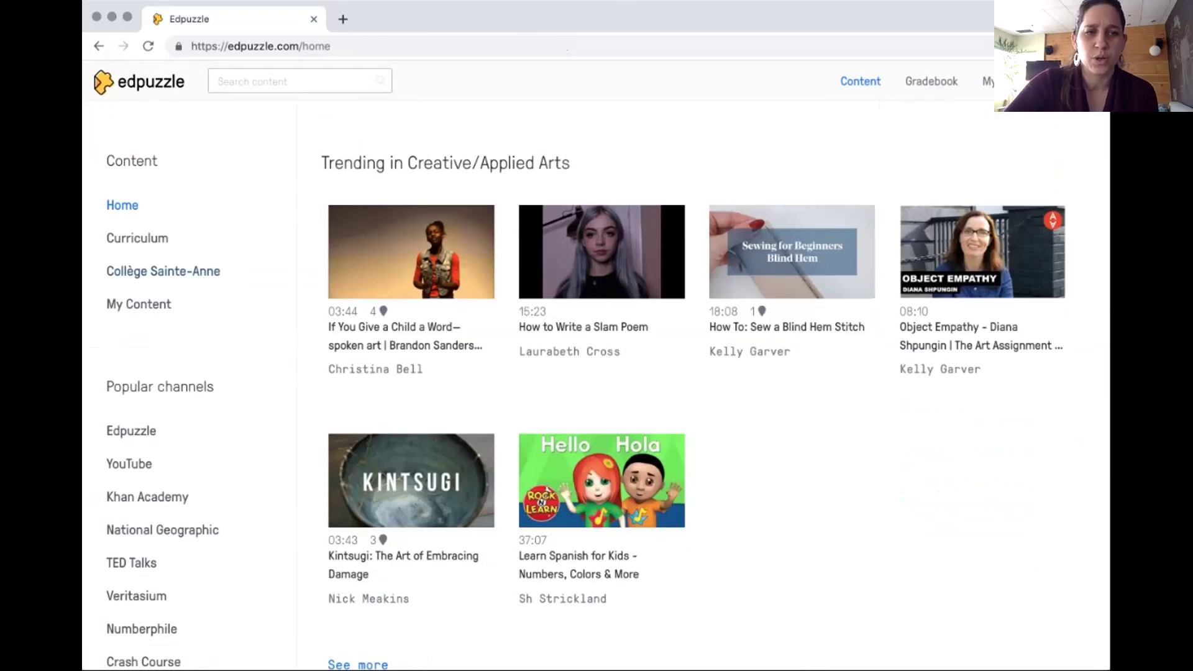
pyautogui.scroll(-2, 137, 544)
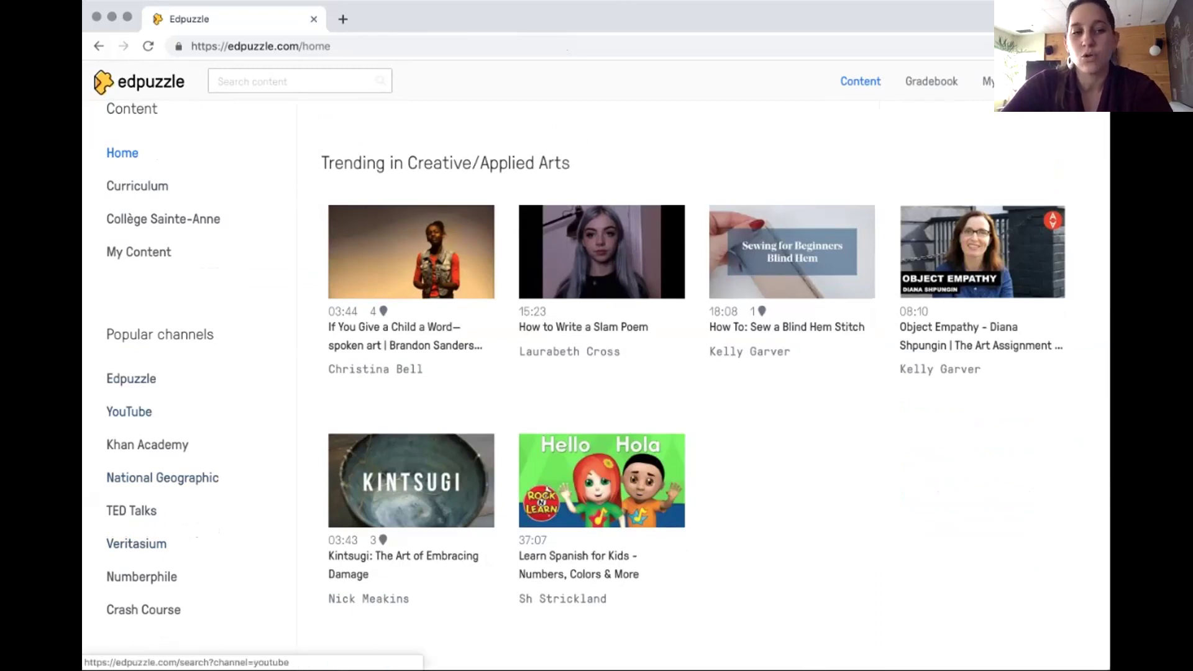
pyautogui.click(129, 411)
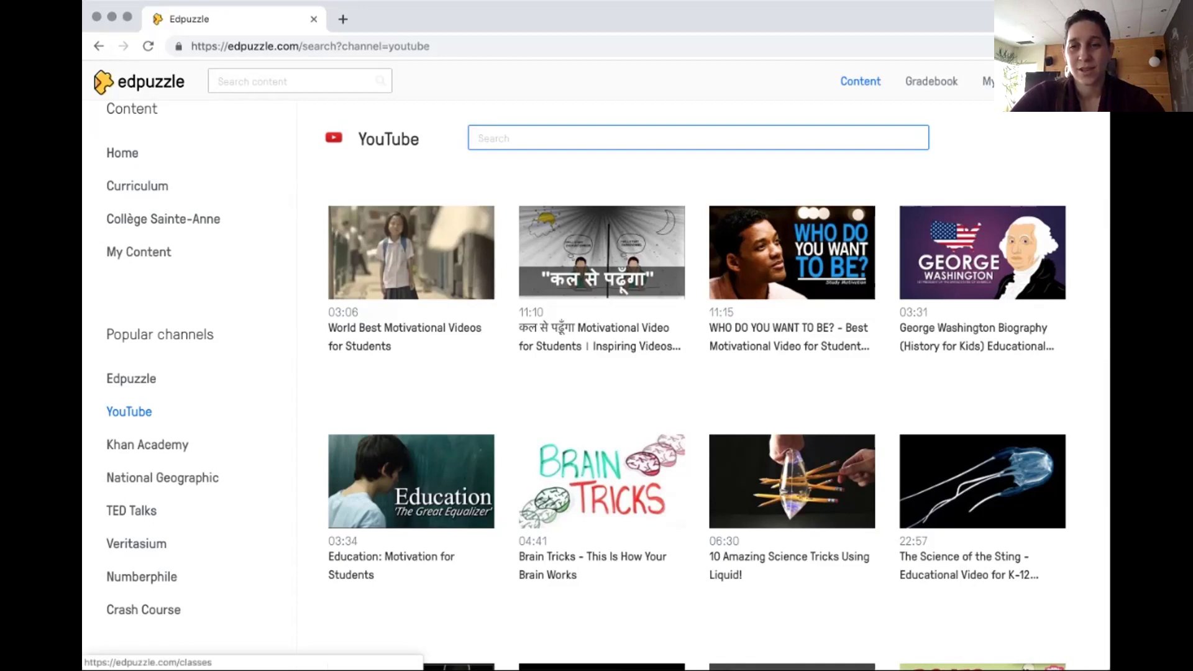
# - Open the *Arts Médiatiques DM5 assignment "Capsule doc 7 : l'image" and look through the students' viewing progress
pyautogui.click(988, 81)
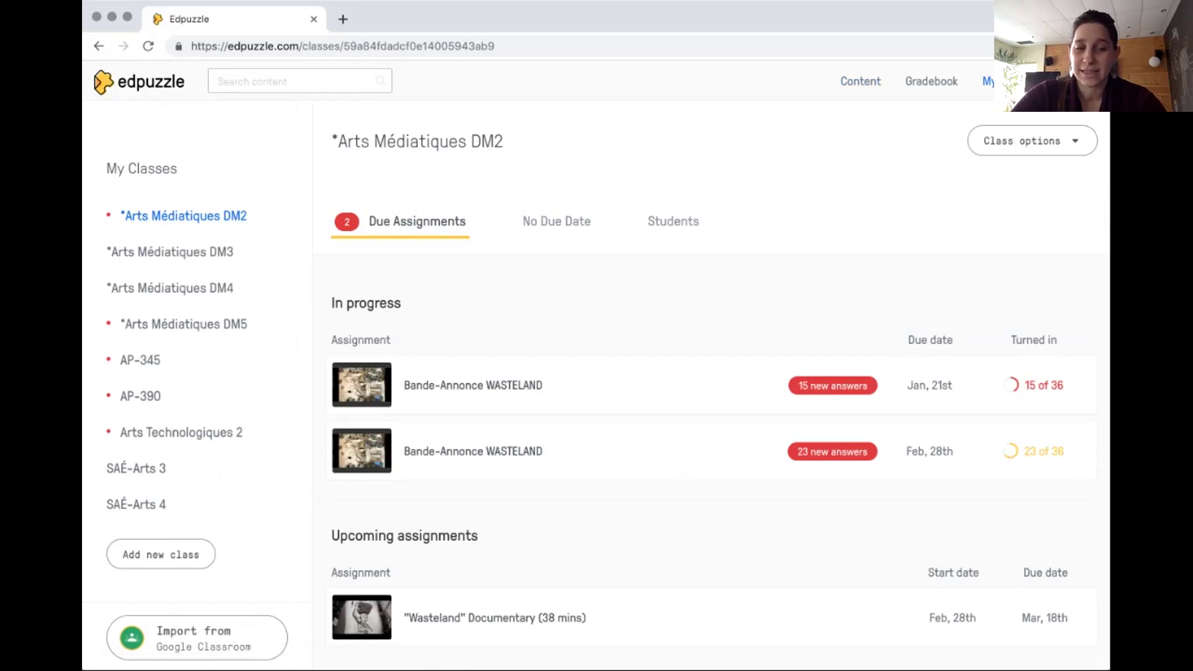
pyautogui.click(184, 323)
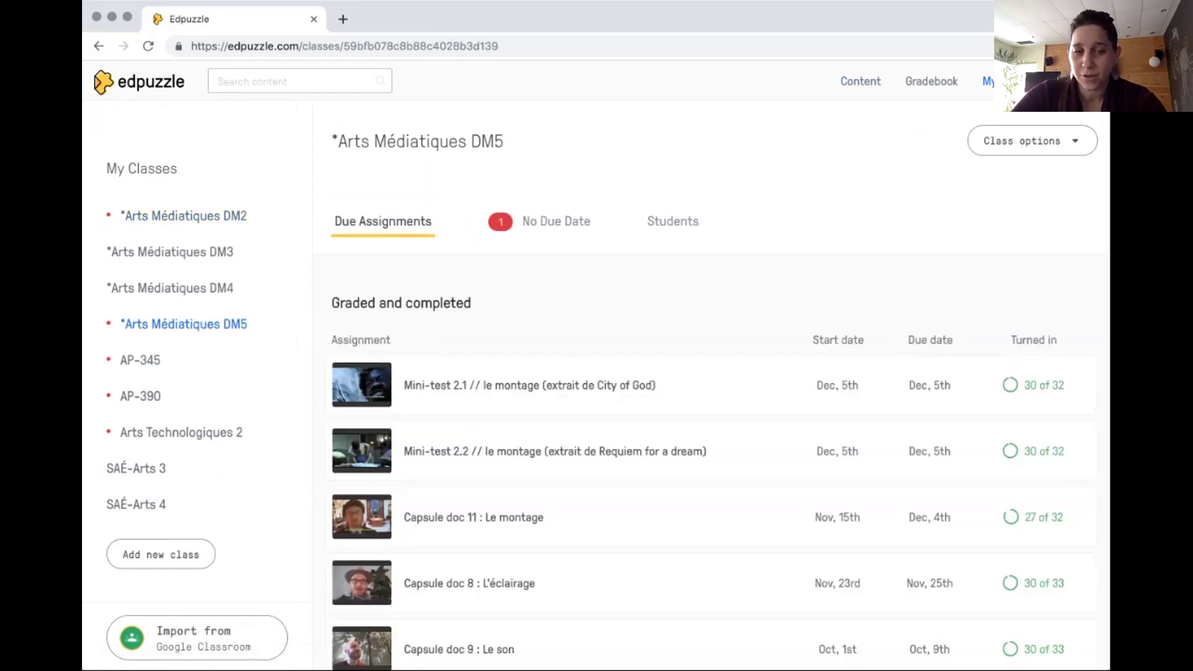
pyautogui.scroll(-3, 711, 460)
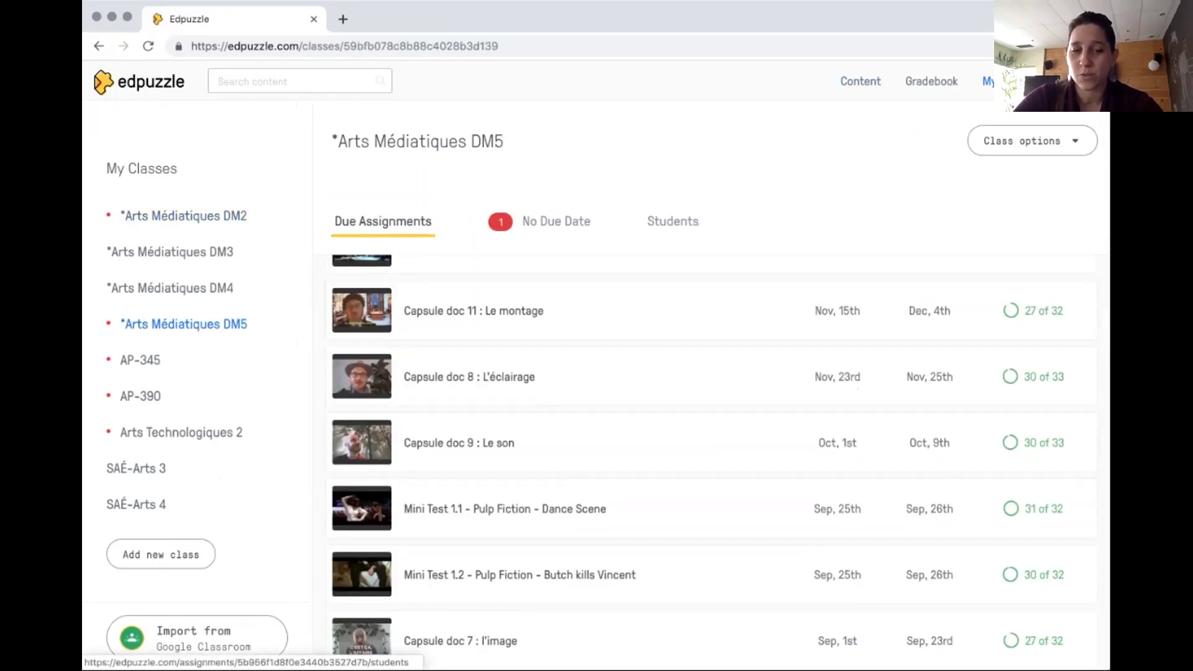
pyautogui.scroll(-2, 711, 460)
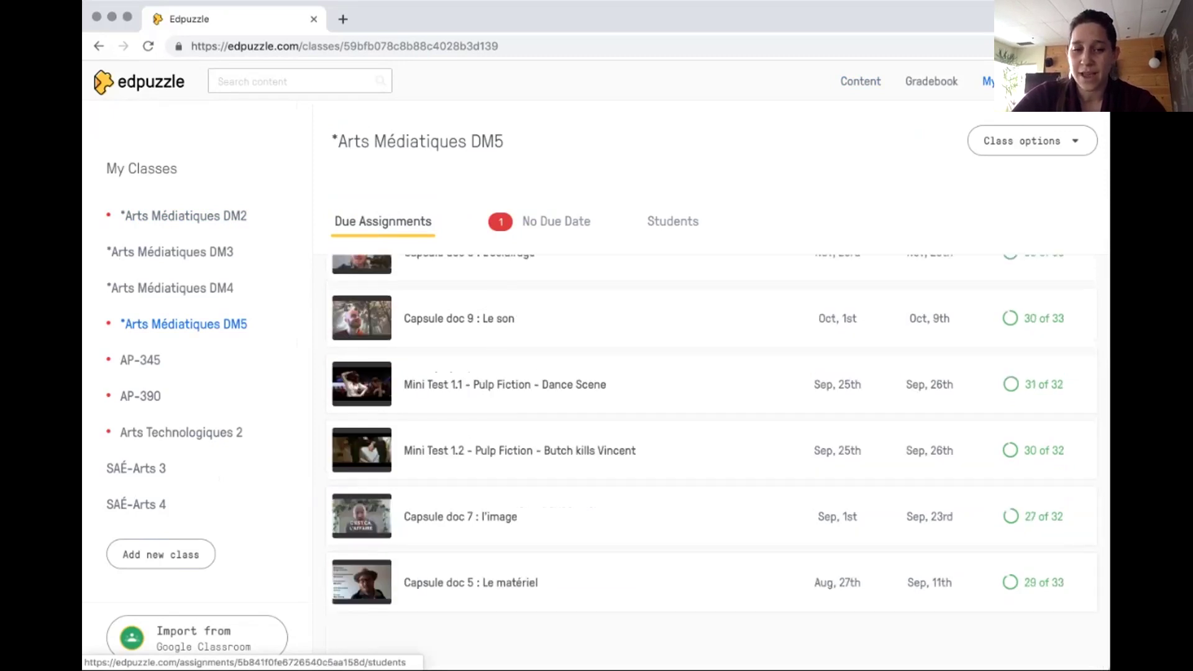
pyautogui.click(459, 516)
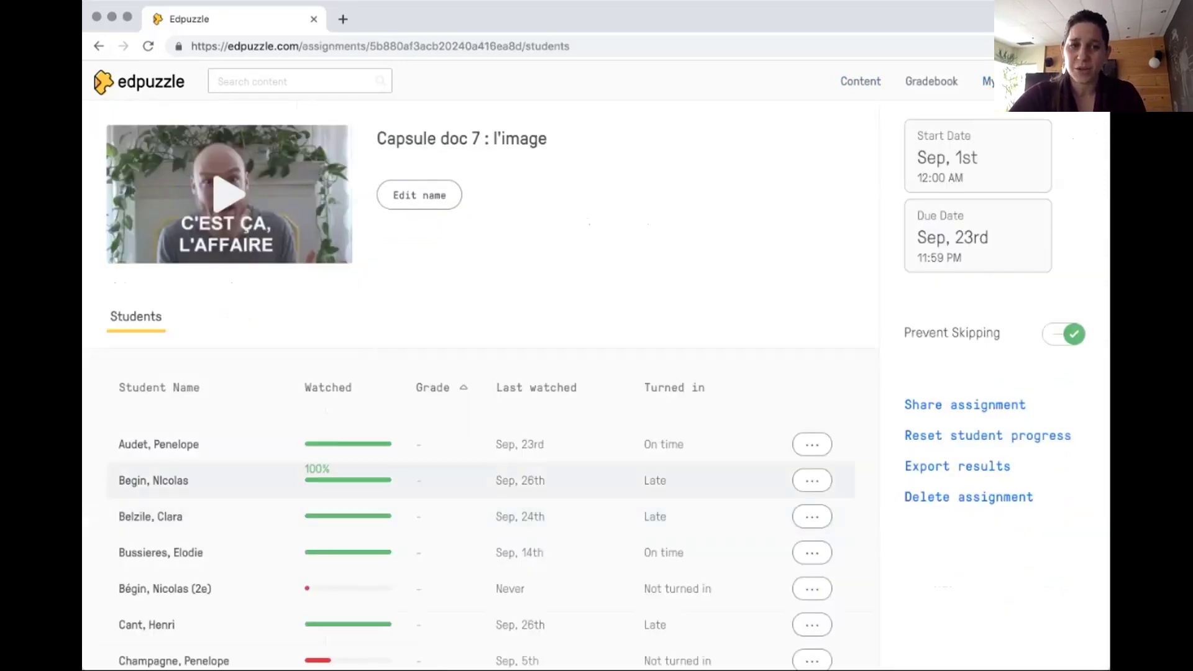
pyautogui.scroll(-10, 348, 460)
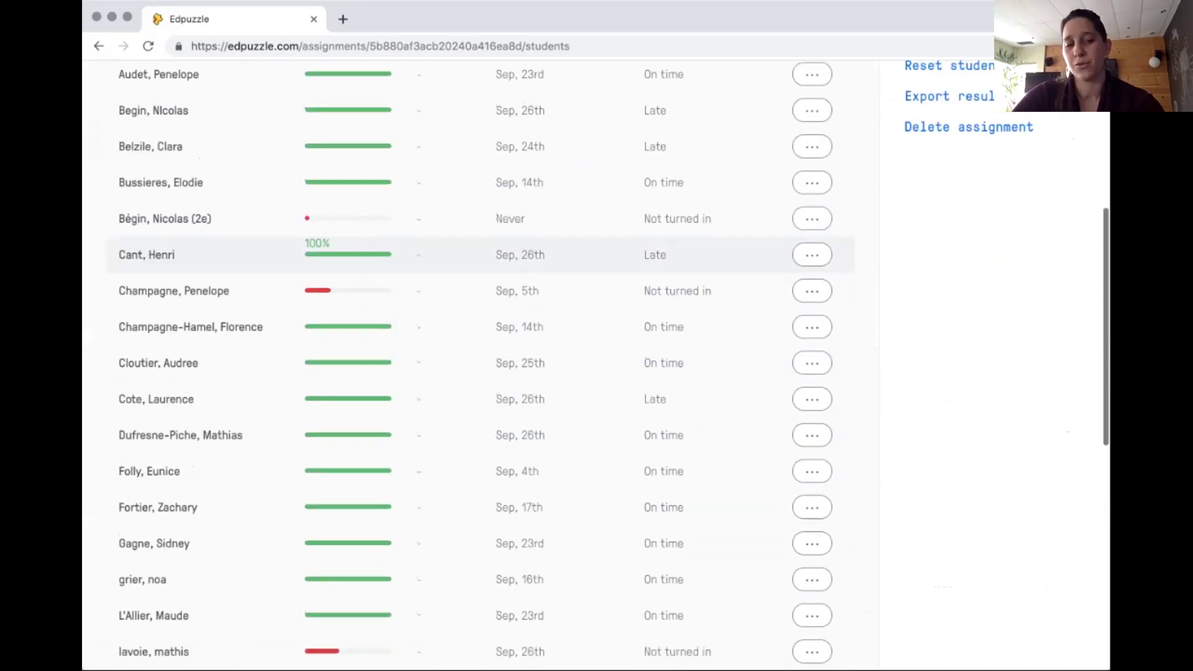
# - View the progress details of the student who last watched on Sep, 17th, and return to the class's assignments
pyautogui.click(158, 288)
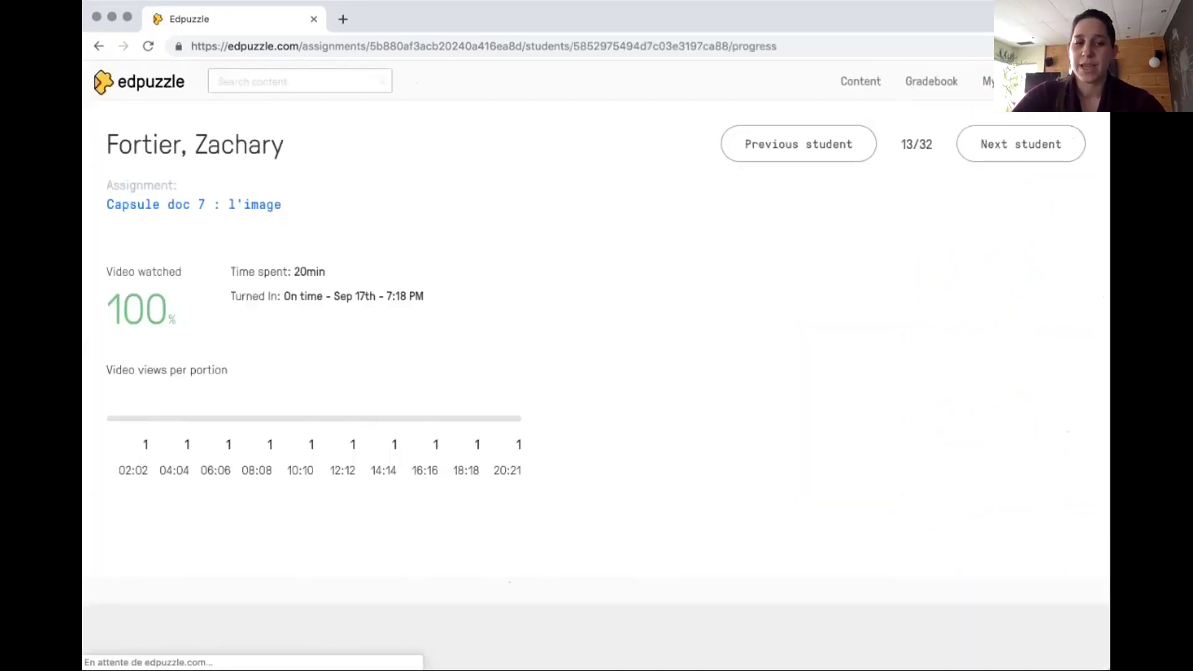
pyautogui.press('super+Left')
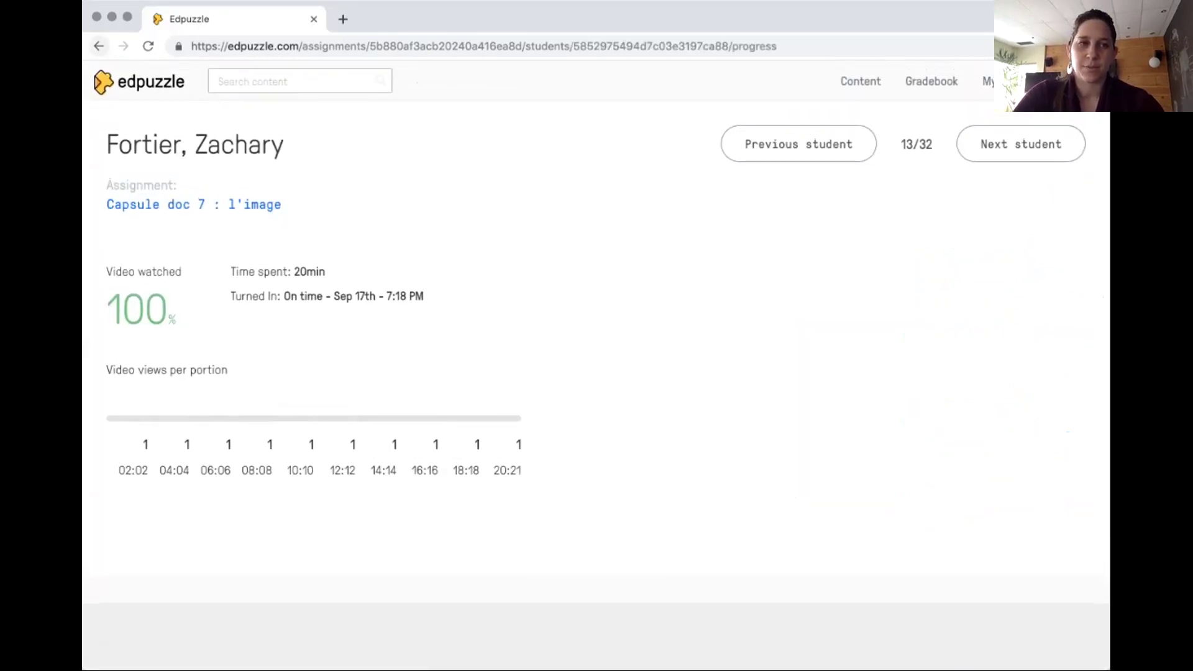
pyautogui.press('super+Left')
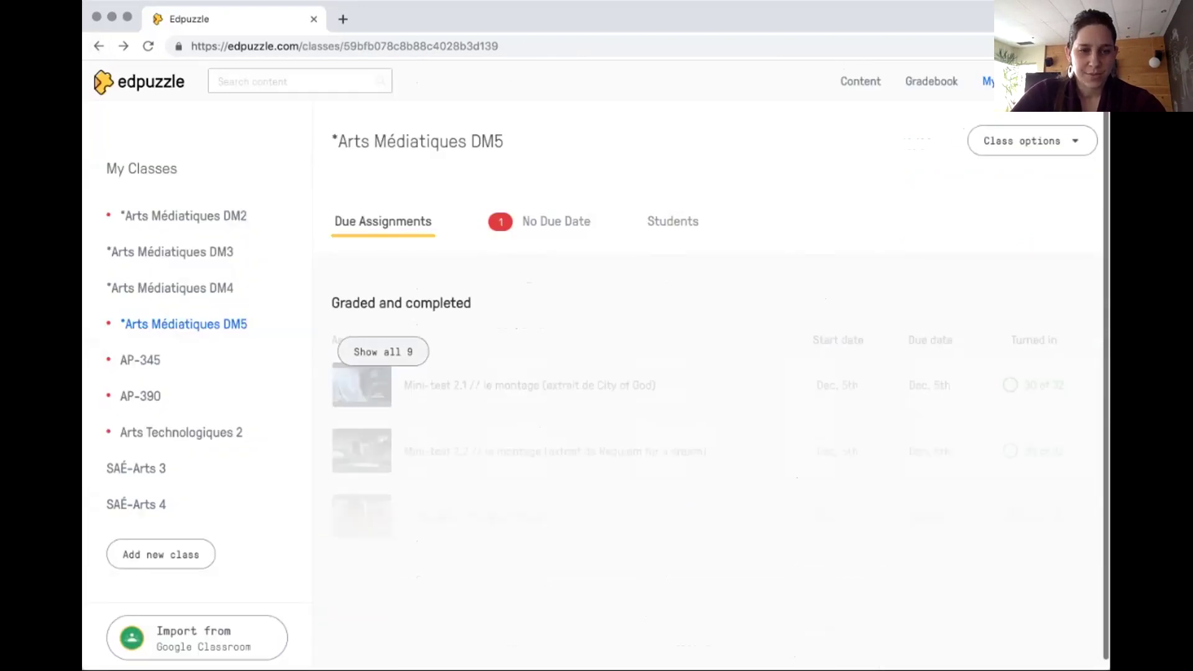
# - In "Capsule doc 11 : Le montage", open the late 67/100 student's results and read the answers down to "Justifie ta réponse"
pyautogui.scroll(-2, 472, 435)
pyautogui.click(472, 385)
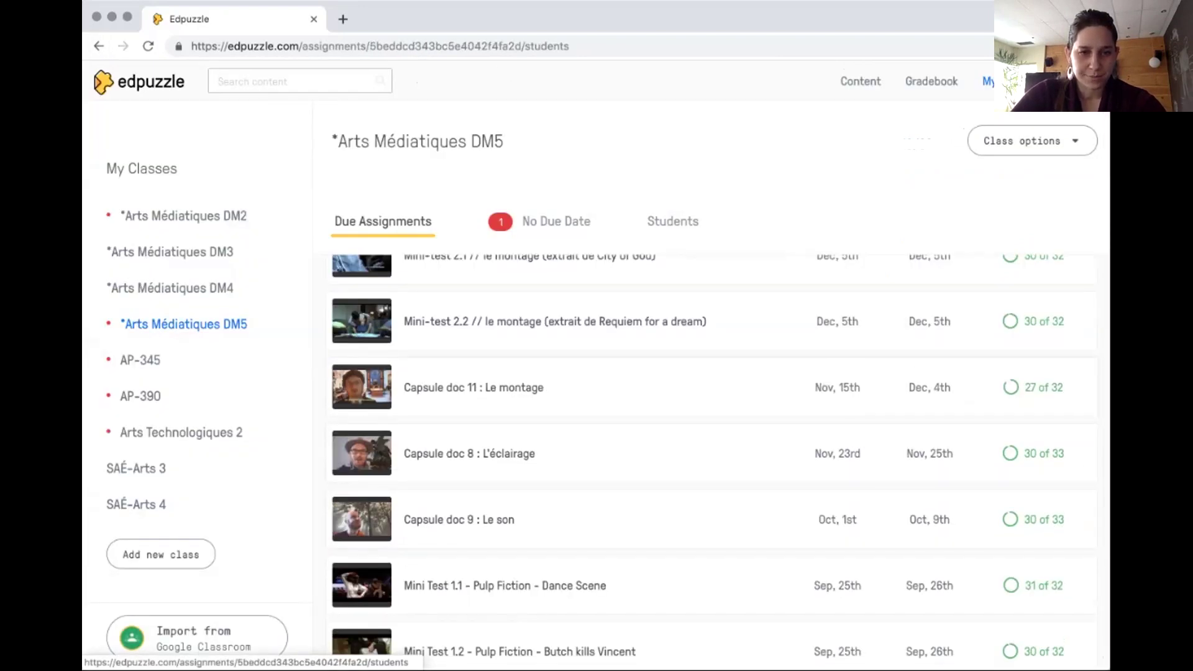
pyautogui.scroll(-5, 311, 509)
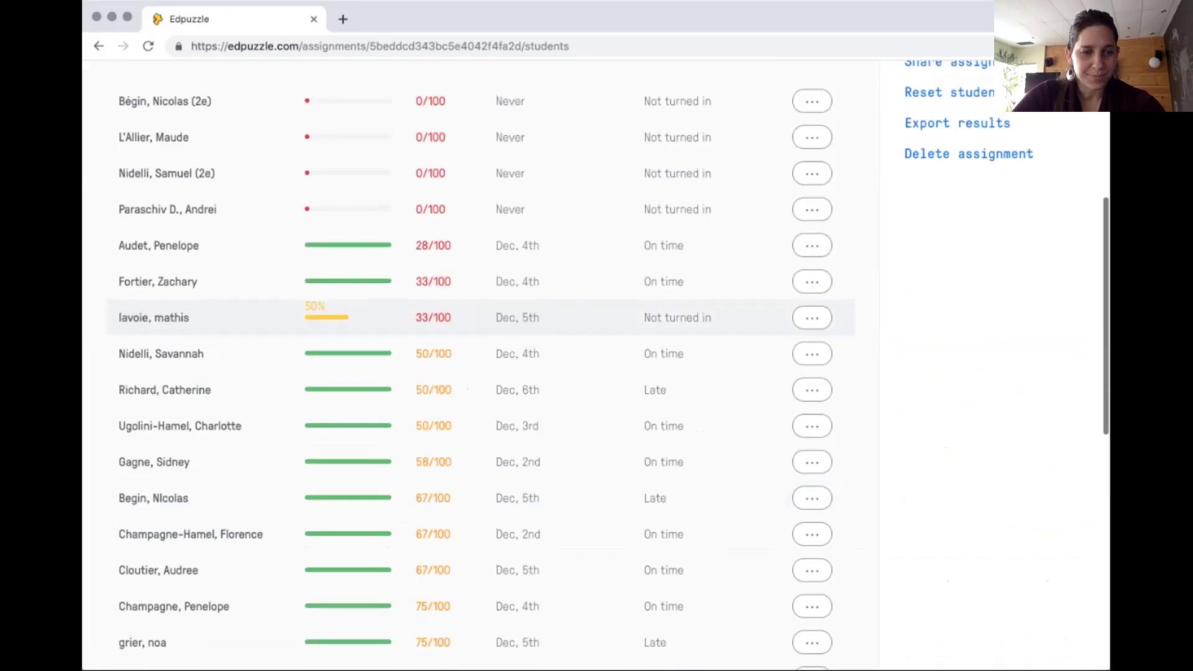
pyautogui.click(348, 498)
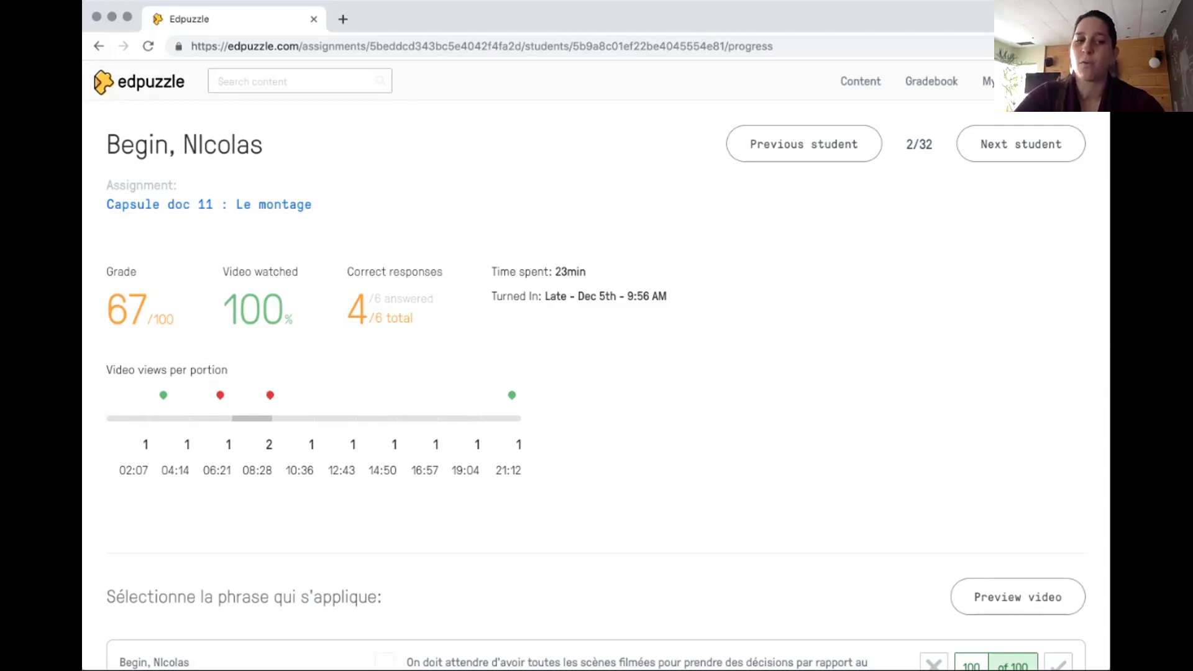
pyautogui.scroll(-6, 103, 274)
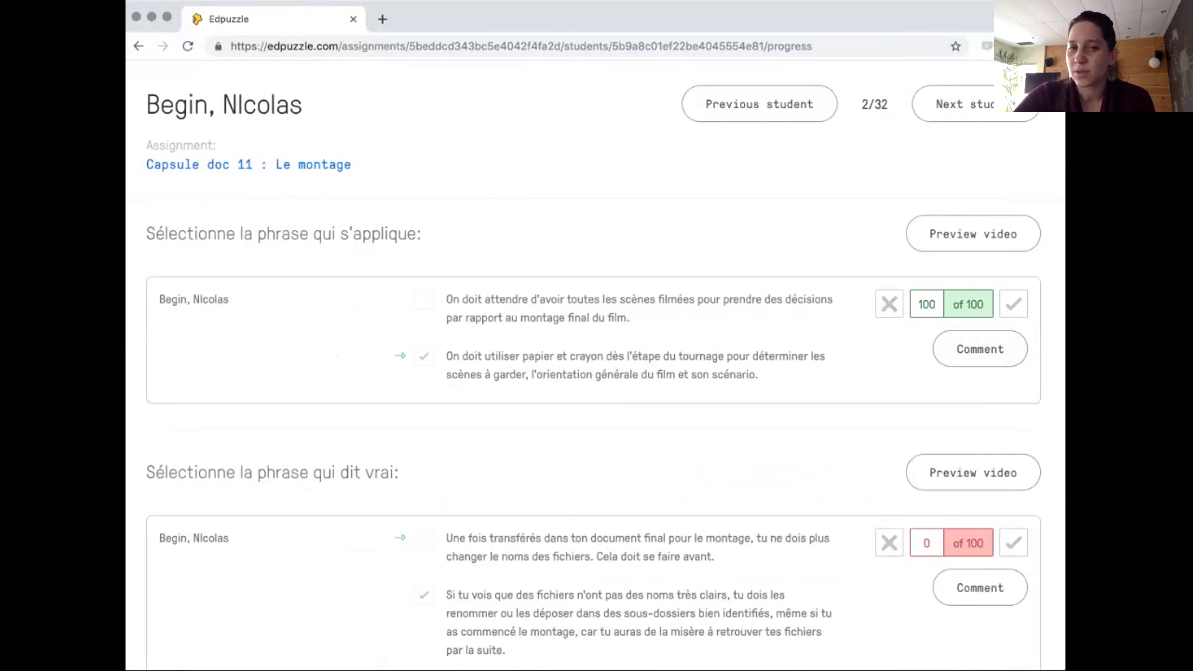
pyautogui.scroll(-5, 596, 429)
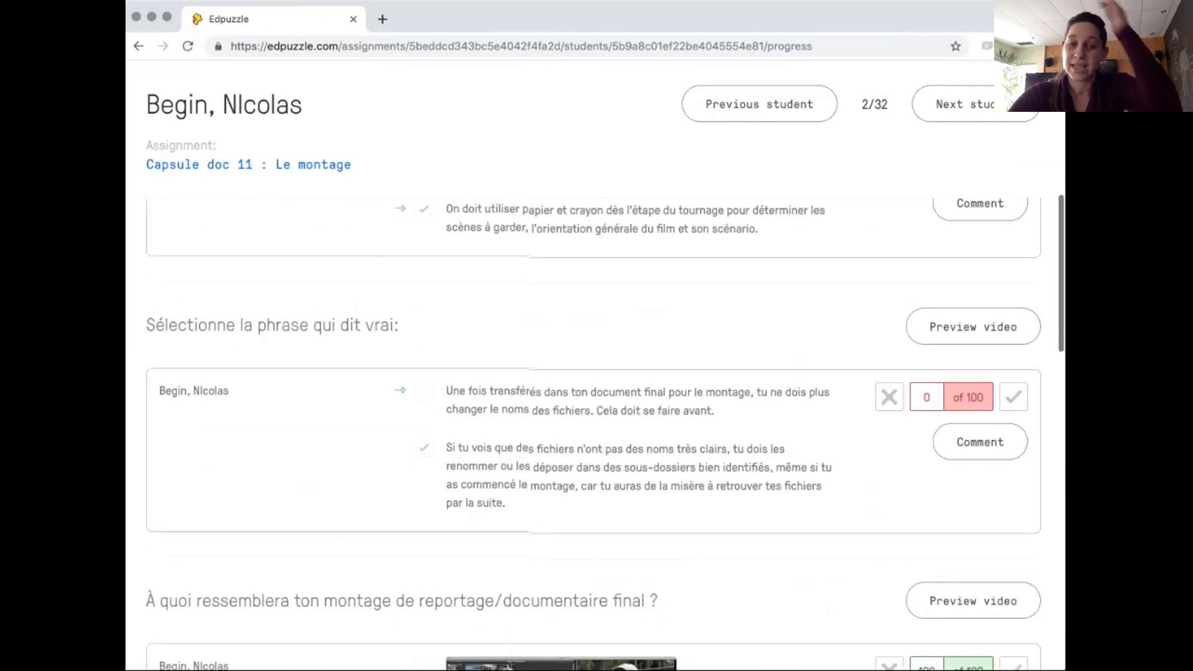
pyautogui.scroll(-10, 596, 429)
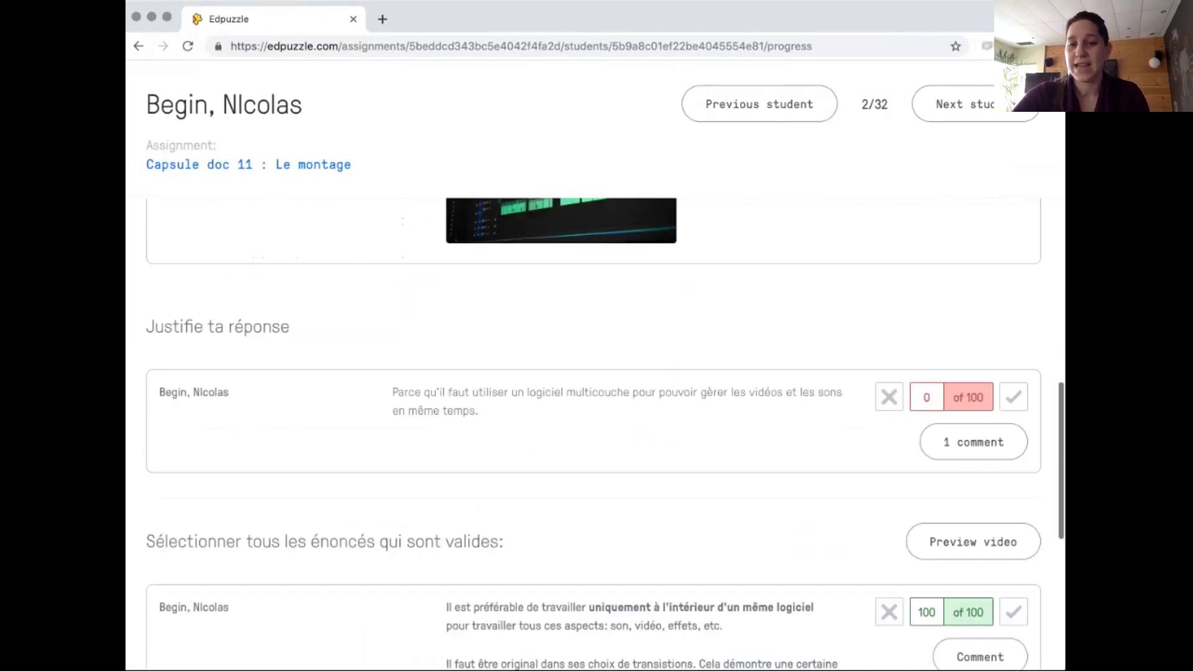
# - Set the score of the student's "Justifie ta réponse" answer to 25, and reset it to 0
pyautogui.click(926, 397)
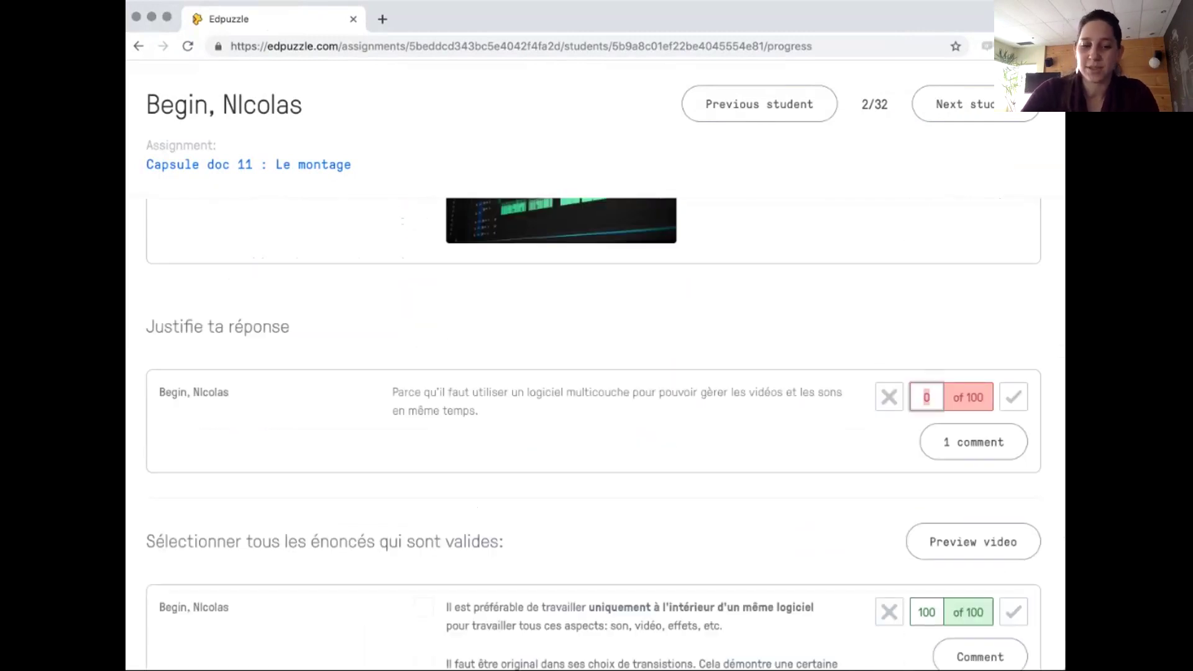
pyautogui.write('25')
pyautogui.press('Return')
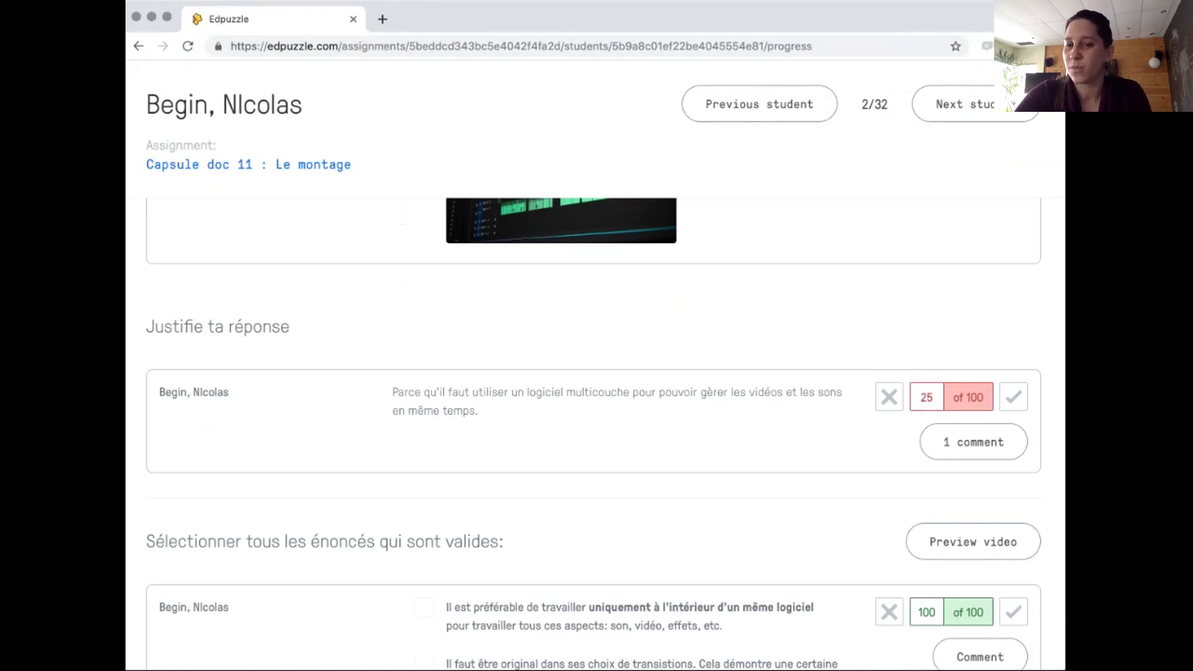
pyautogui.click(926, 397)
pyautogui.press('BackSpace')
pyautogui.press('BackSpace')
pyautogui.write('0')
pyautogui.press('Return')
# - Read the comment on the "Justifie ta réponse" answer, close it, and review the student's other answers and scores
pyautogui.click(973, 442)
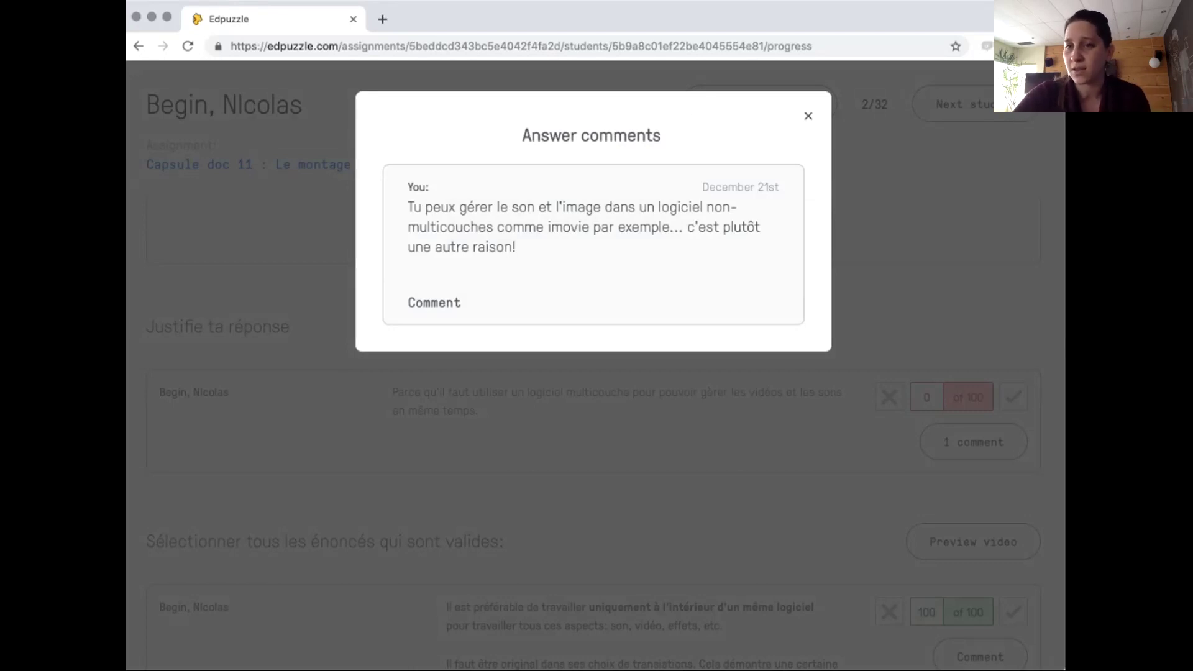
pyautogui.press('Escape')
pyautogui.scroll(-4, 596, 435)
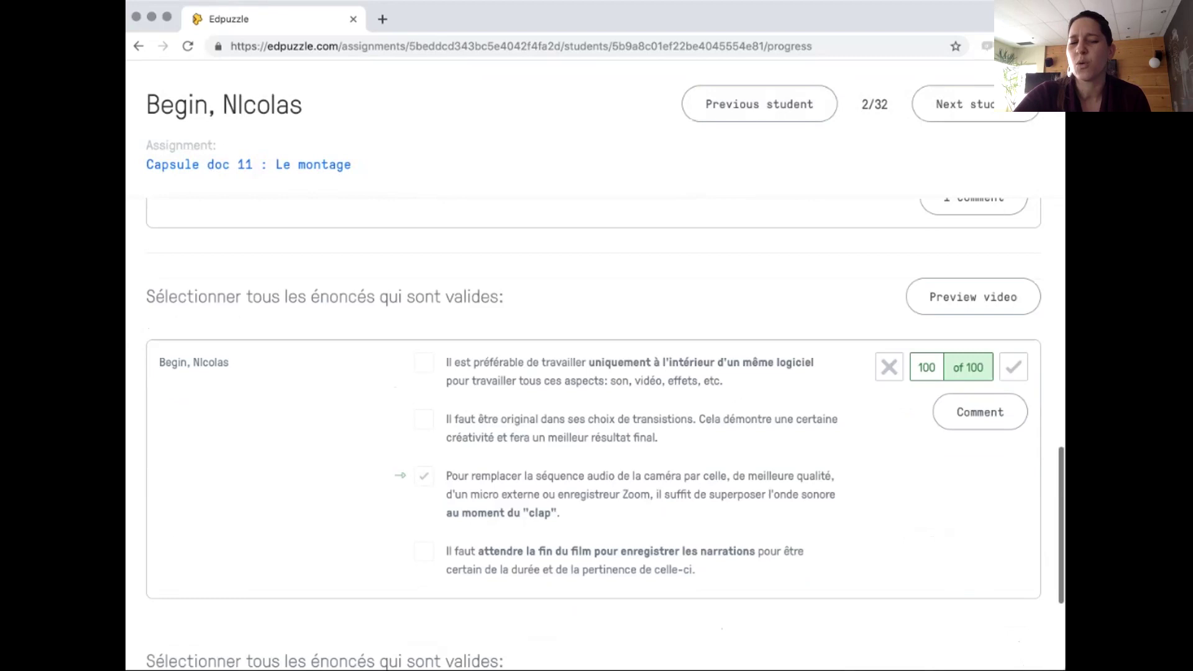
pyautogui.scroll(-4, 596, 373)
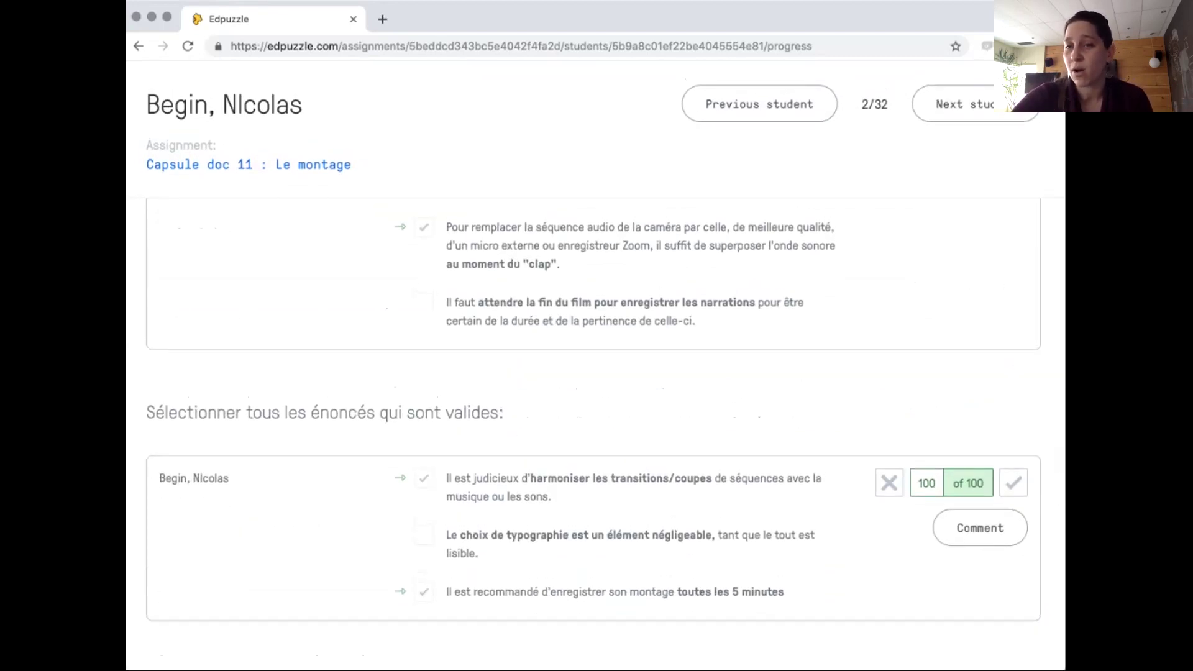
pyautogui.scroll(-15, 593, 435)
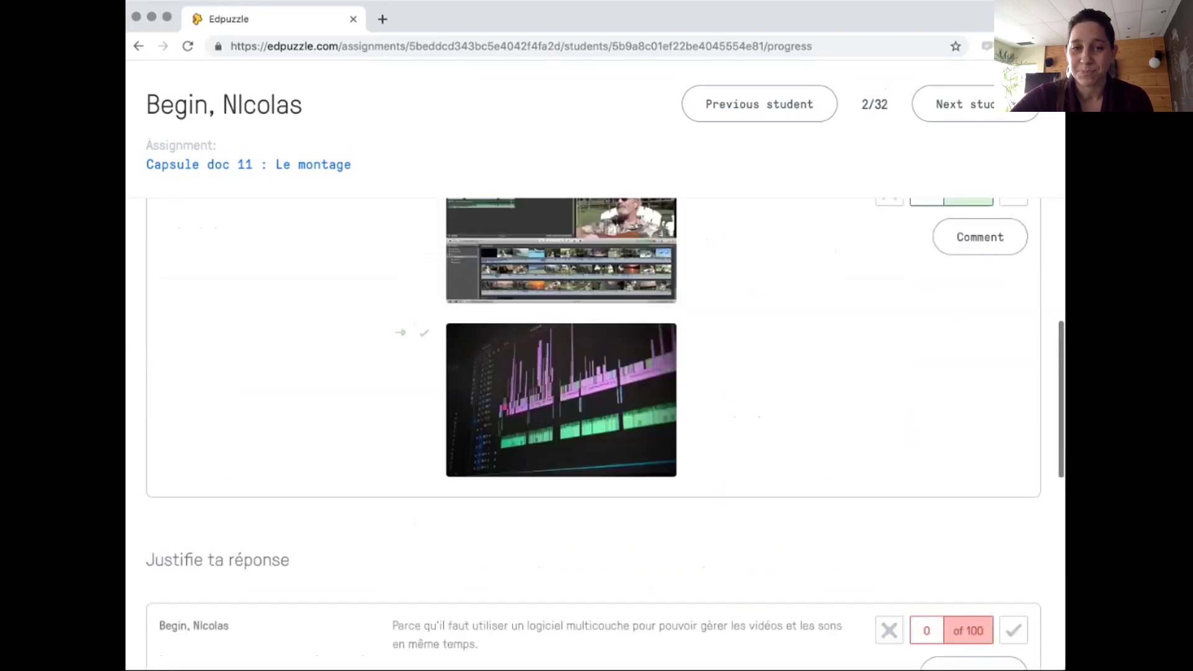
pyautogui.scroll(20, 593, 435)
pyautogui.scroll(-5, 593, 435)
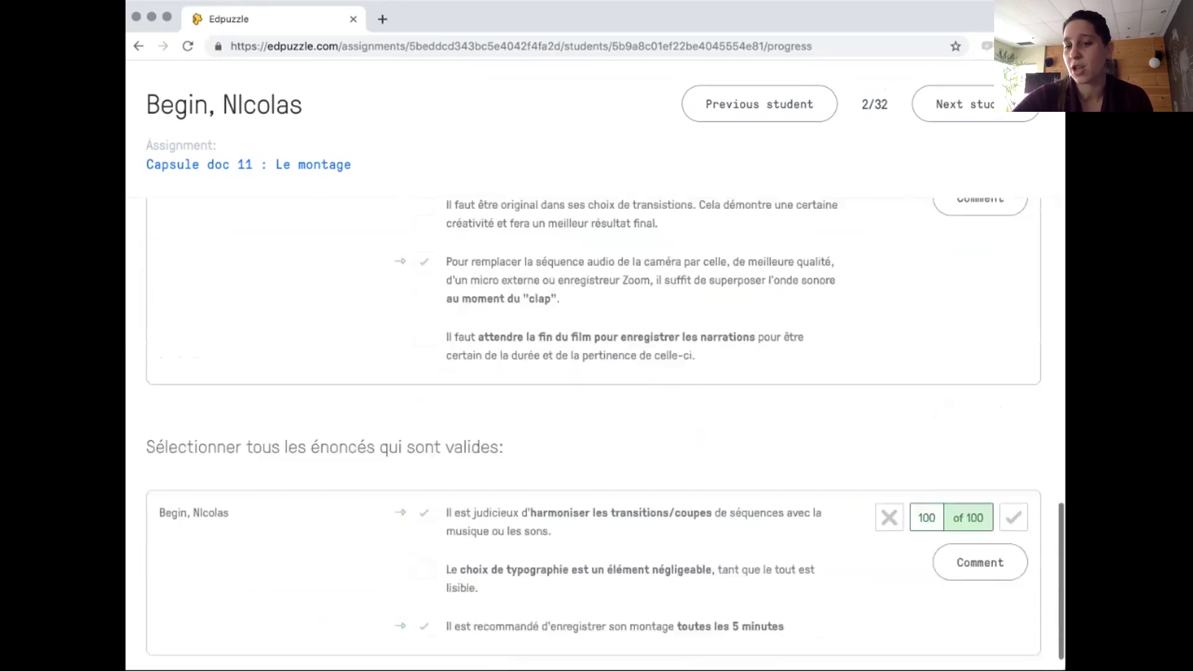
pyautogui.scroll(10, 593, 435)
pyautogui.scroll(15, 593, 434)
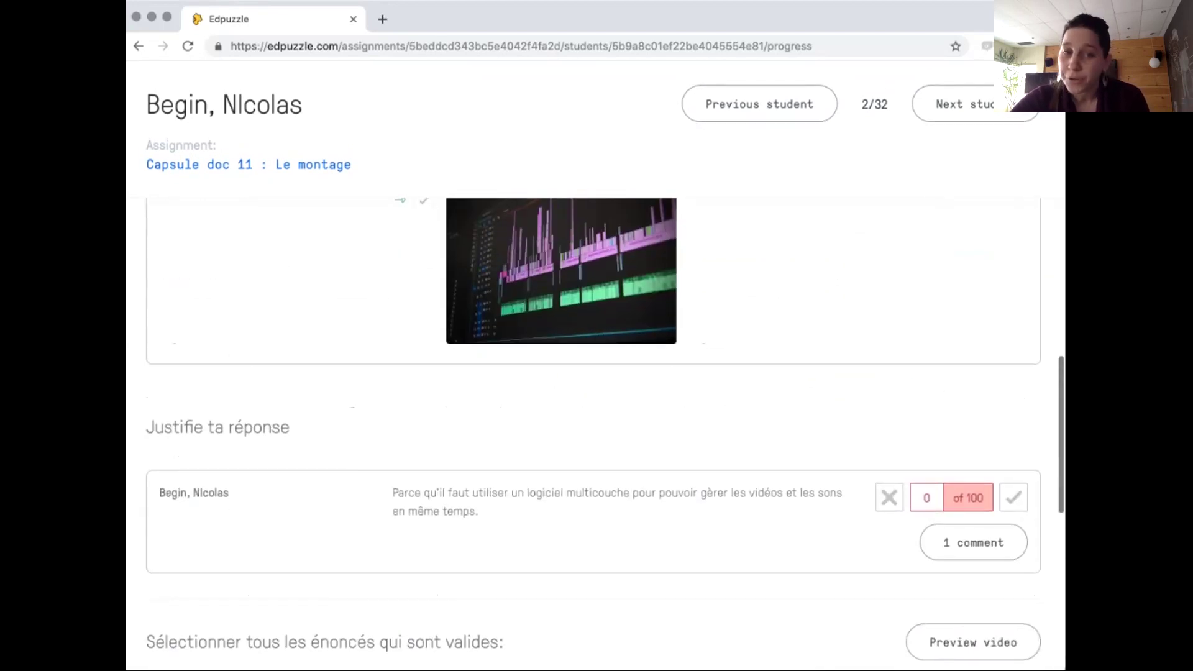
# - Page through the results of the next three students for "Capsule doc 11 : Le montage", and return to the assignment's student list
pyautogui.scroll(3, 593, 373)
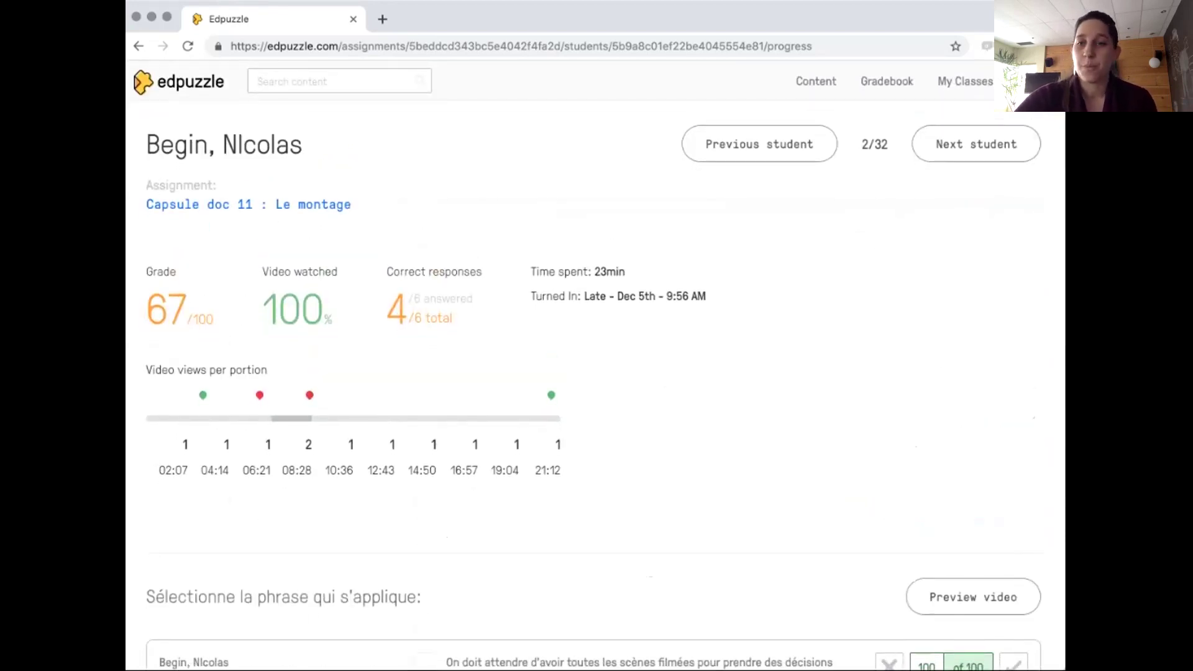
pyautogui.click(976, 143)
pyautogui.click(976, 143)
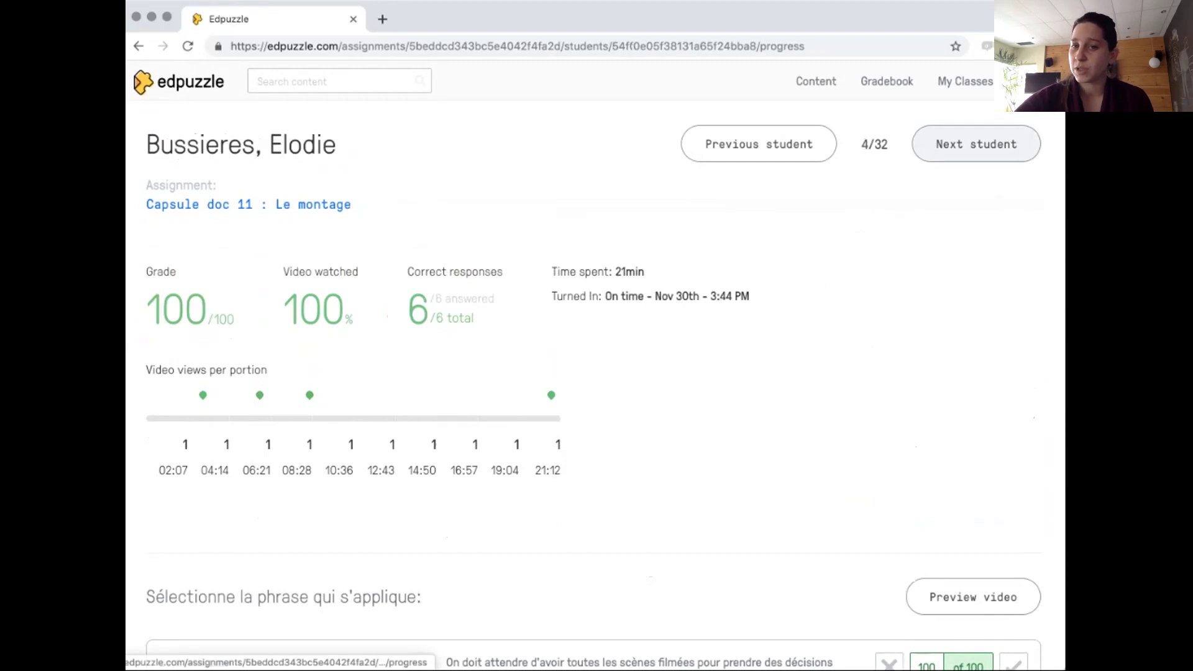
pyautogui.click(975, 144)
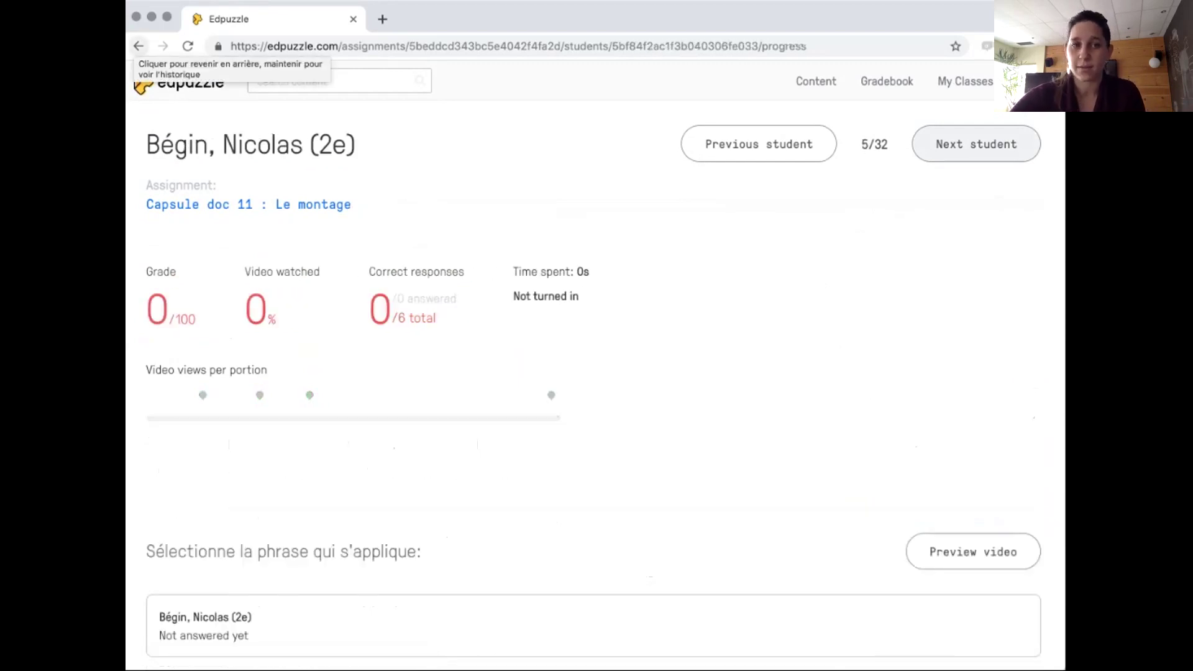
pyautogui.click(138, 46)
pyautogui.click(138, 46)
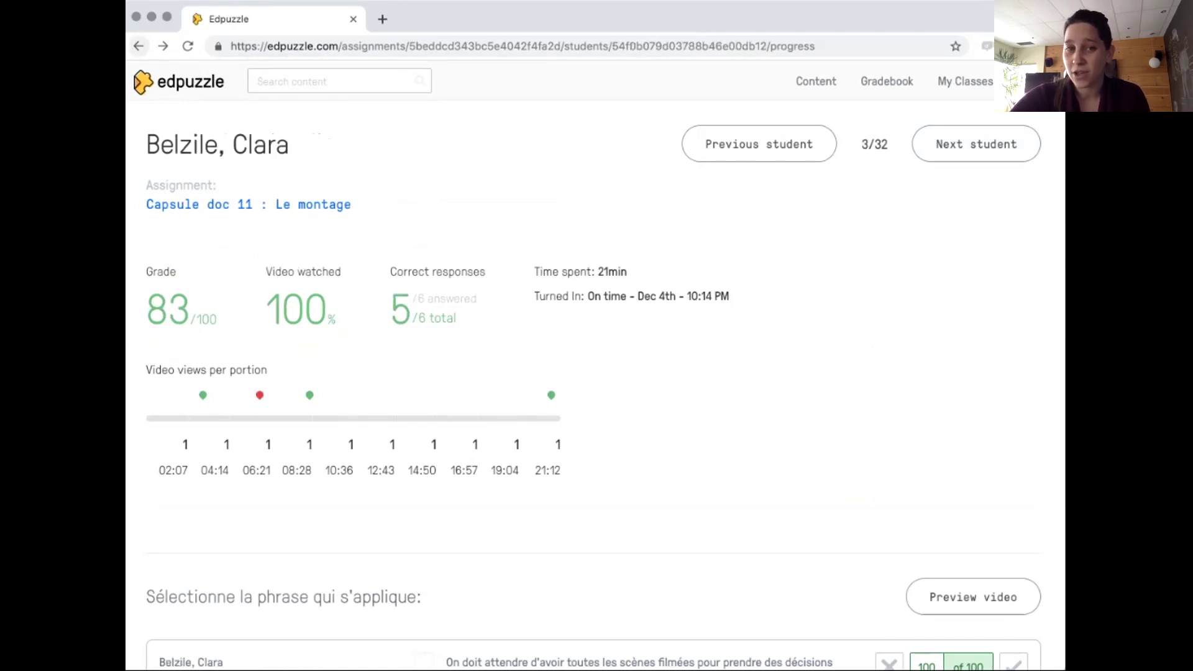
pyautogui.click(138, 46)
pyautogui.click(138, 46)
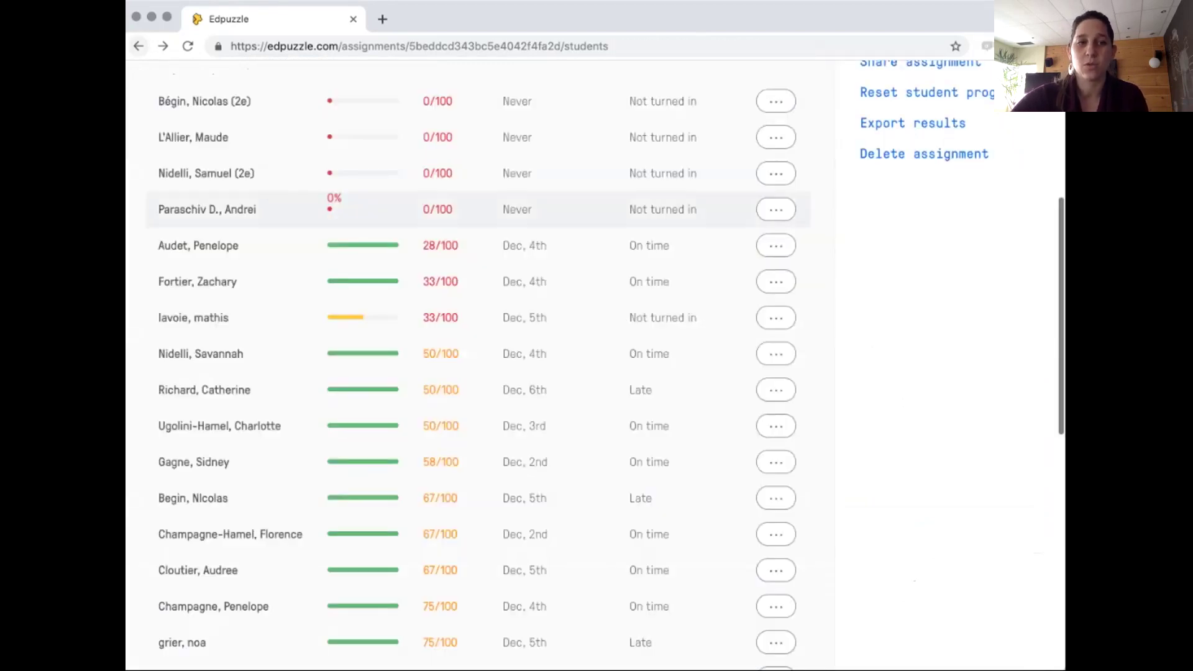
# - Review the questions of "Capsule doc 11 : Le montage" and how many students got each one right
pyautogui.press('super+bracketleft')
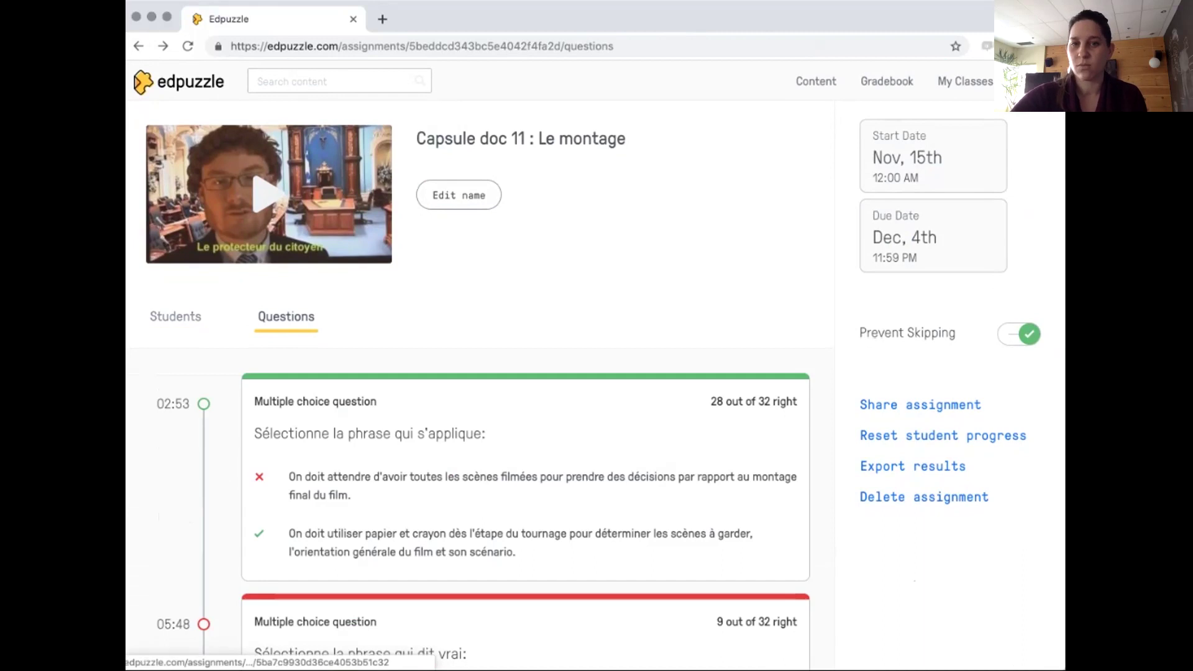
pyautogui.scroll(-3, 528, 435)
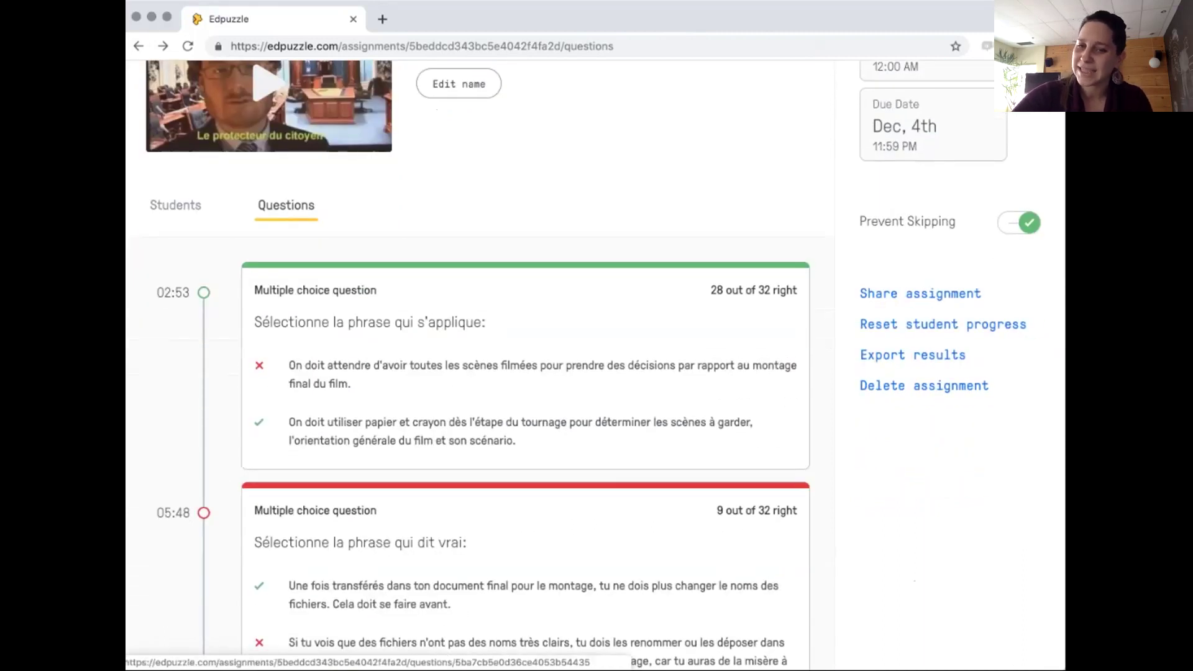
pyautogui.scroll(-5, 528, 373)
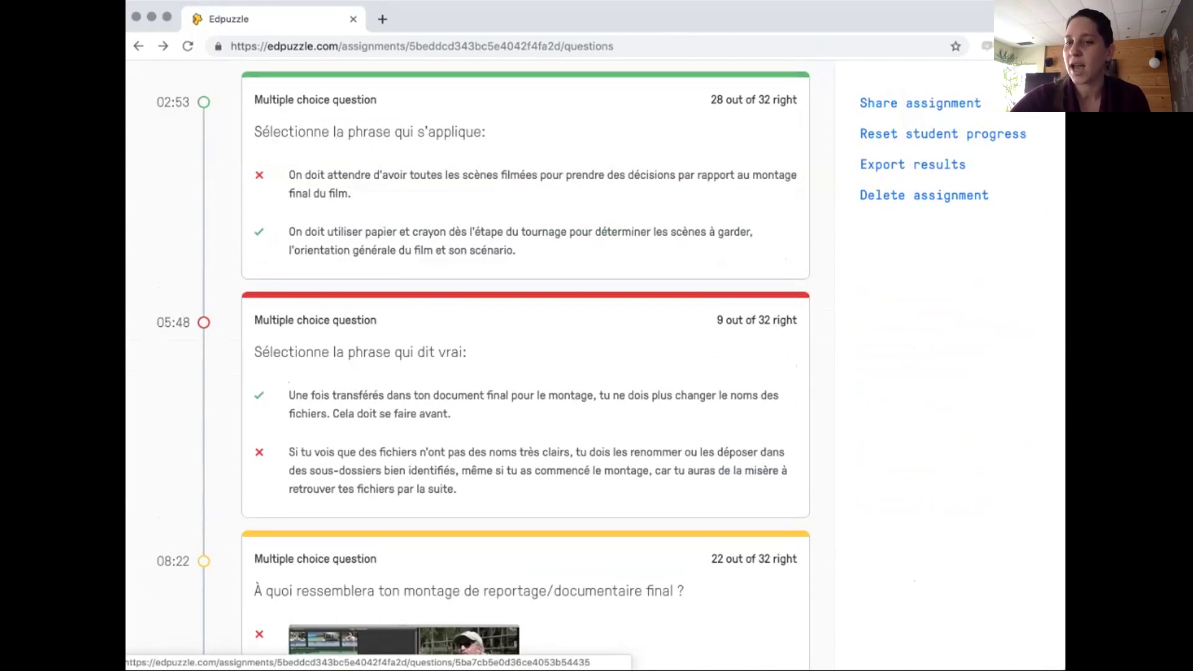
pyautogui.scroll(-3, 528, 373)
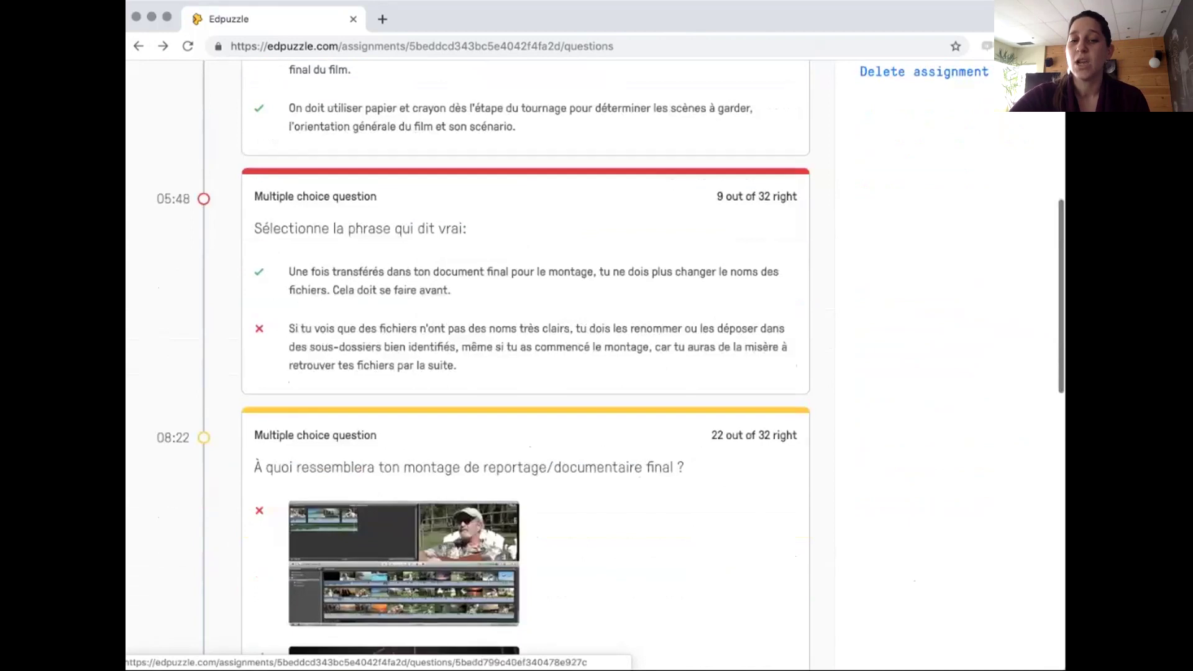
pyautogui.scroll(10, 528, 372)
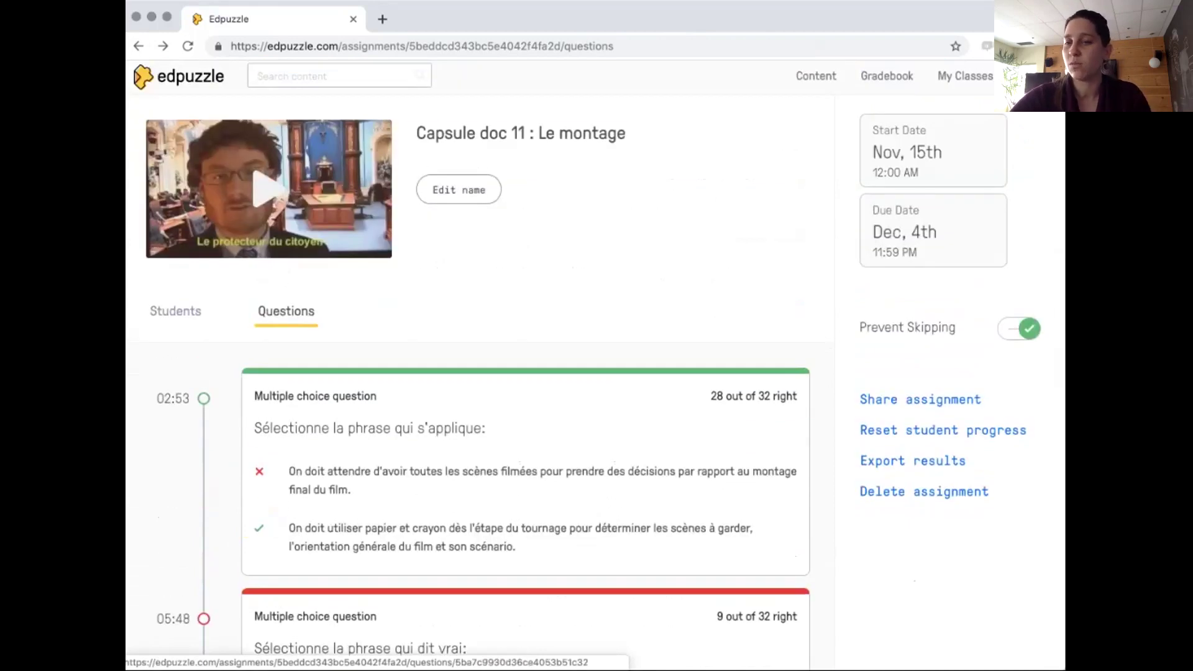
pyautogui.scroll(-2, 528, 373)
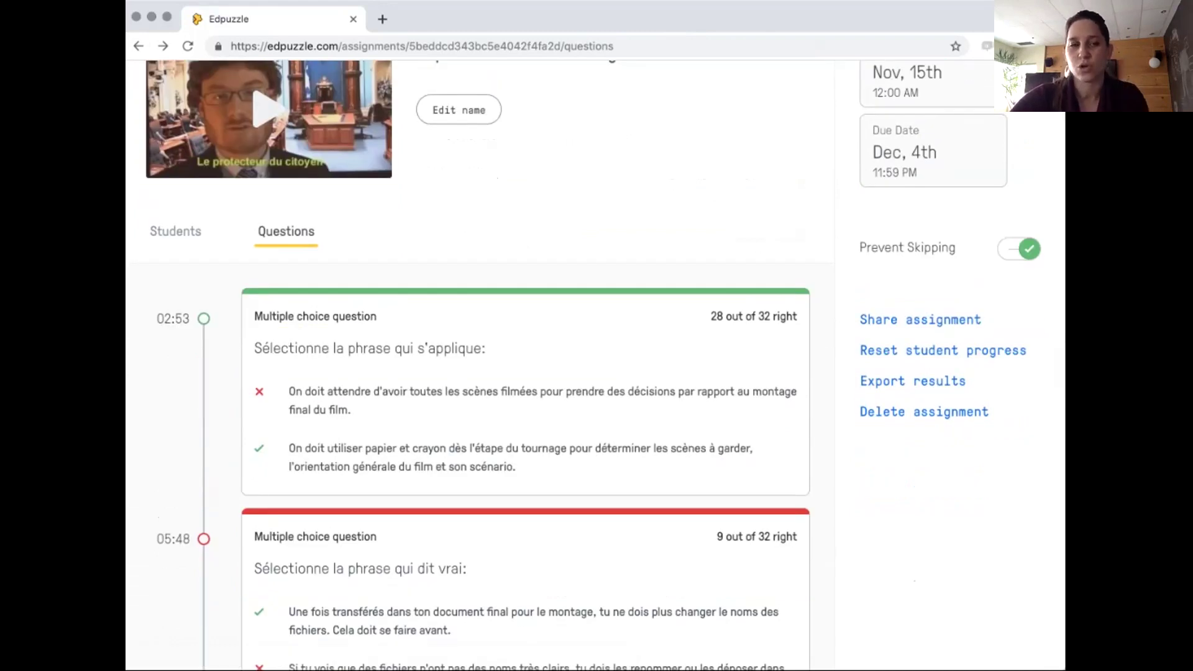
# - View the students' answers to the 02:53 question "Sélectionne la phrase qui s'applique:", and return to the question list
pyautogui.click(525, 373)
pyautogui.scroll(-6, 484, 434)
pyautogui.scroll(8, 485, 435)
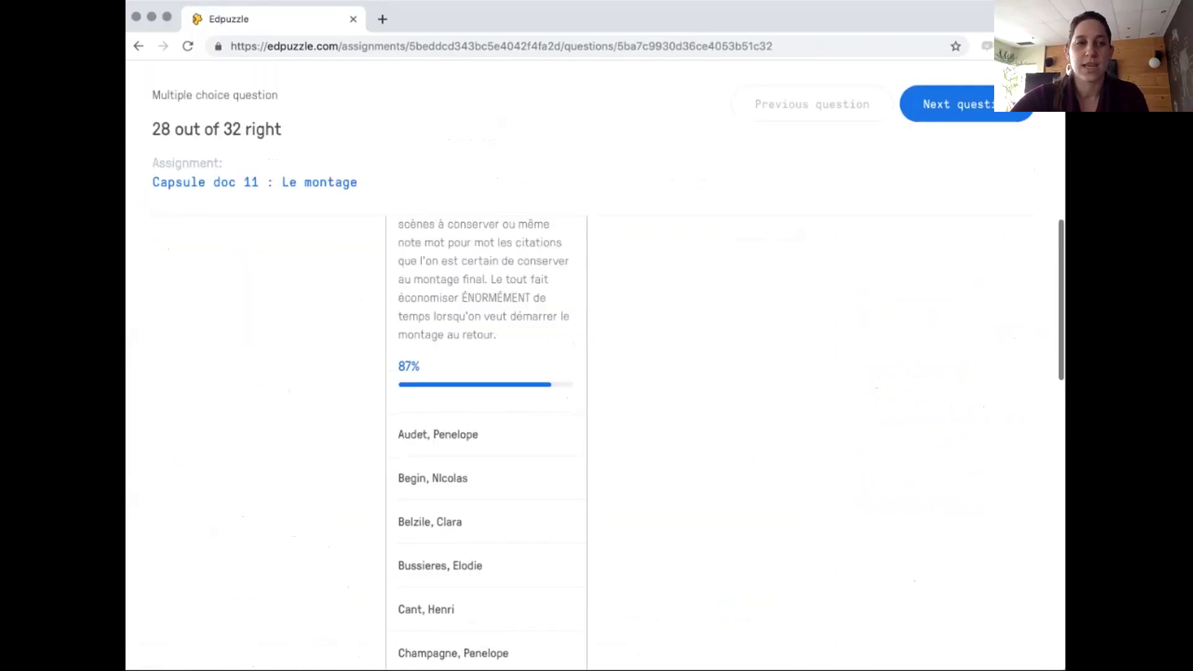
pyautogui.press('super+Left')
# - Read the wrong and average student answers to the open-ended question "Justifie ta réponse", and return to the question list
pyautogui.scroll(-15, 525, 372)
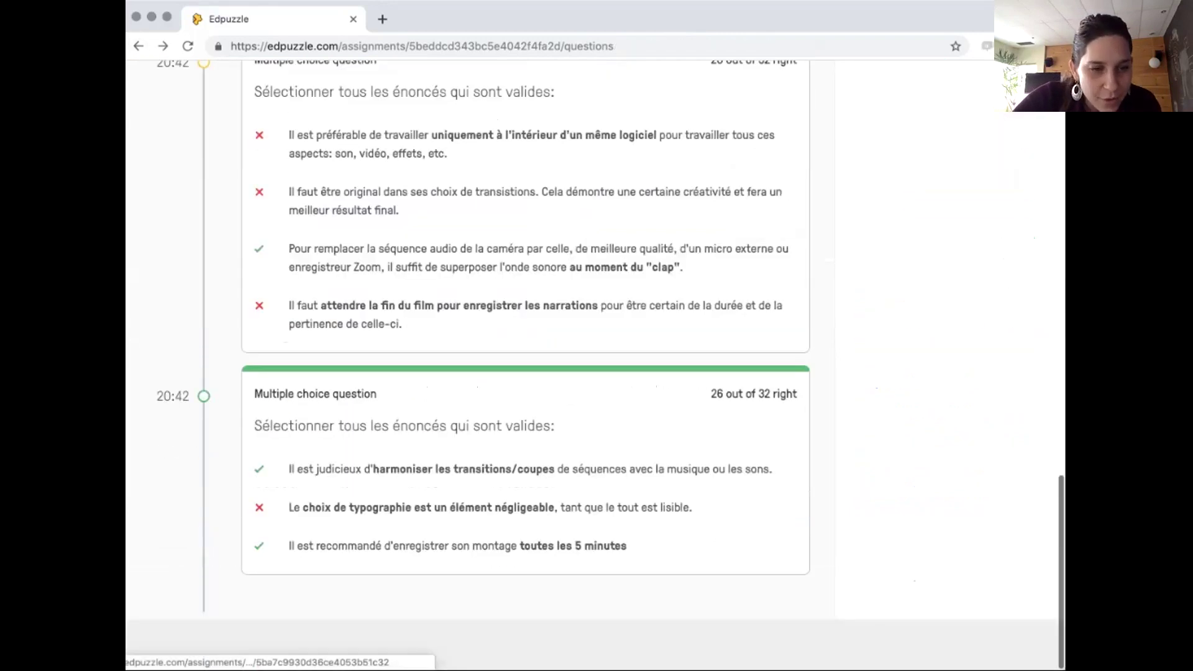
pyautogui.scroll(3, 525, 286)
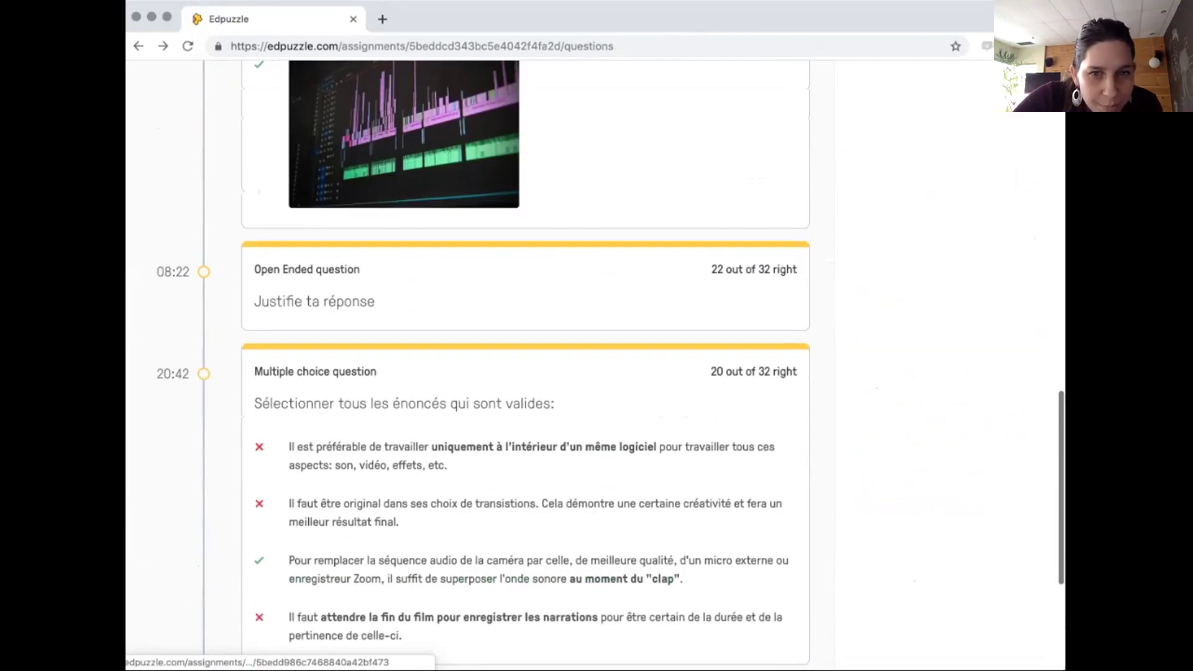
pyautogui.click(525, 286)
pyautogui.scroll(-6, 595, 397)
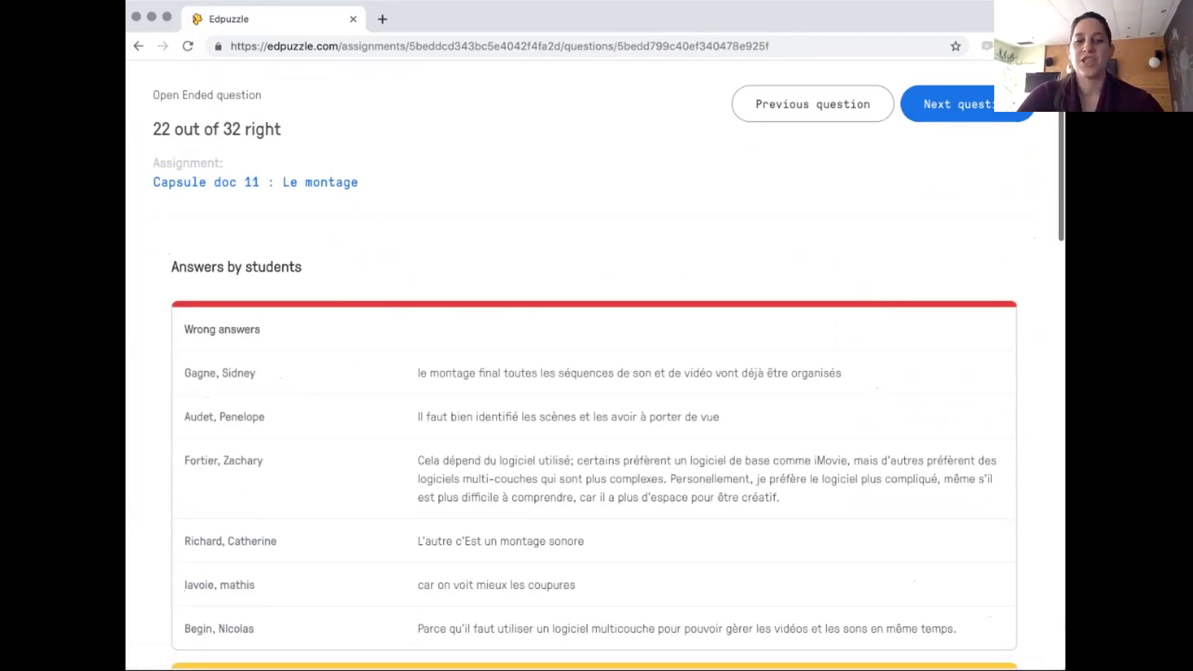
pyautogui.scroll(4, 594, 398)
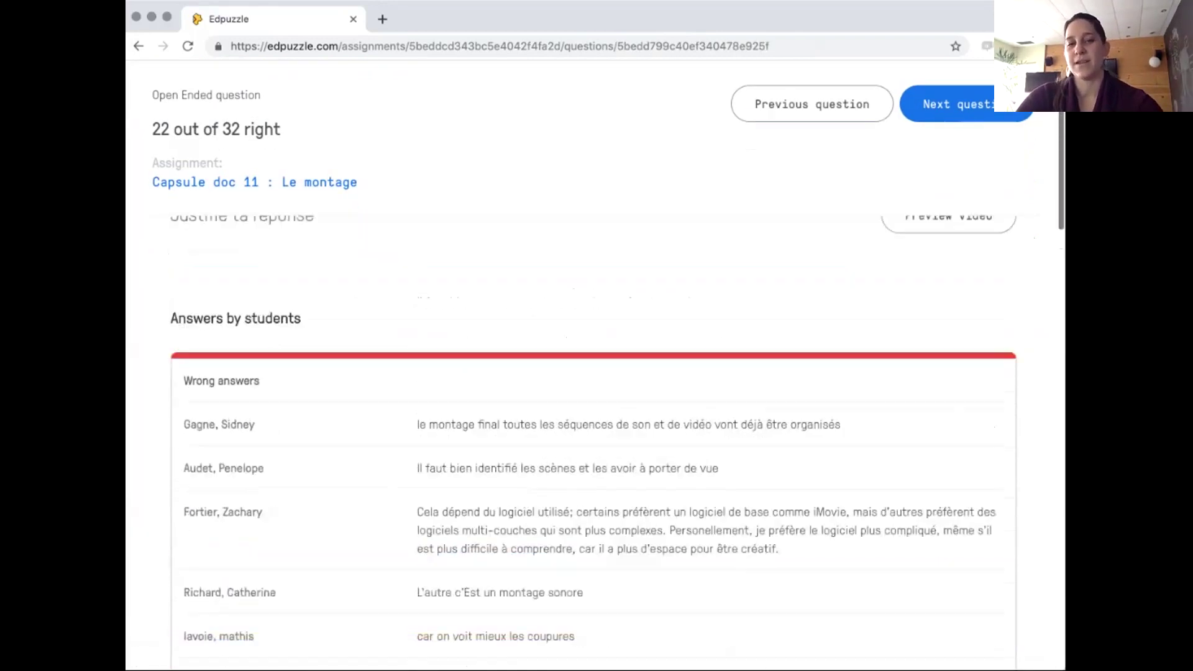
pyautogui.scroll(-6, 594, 398)
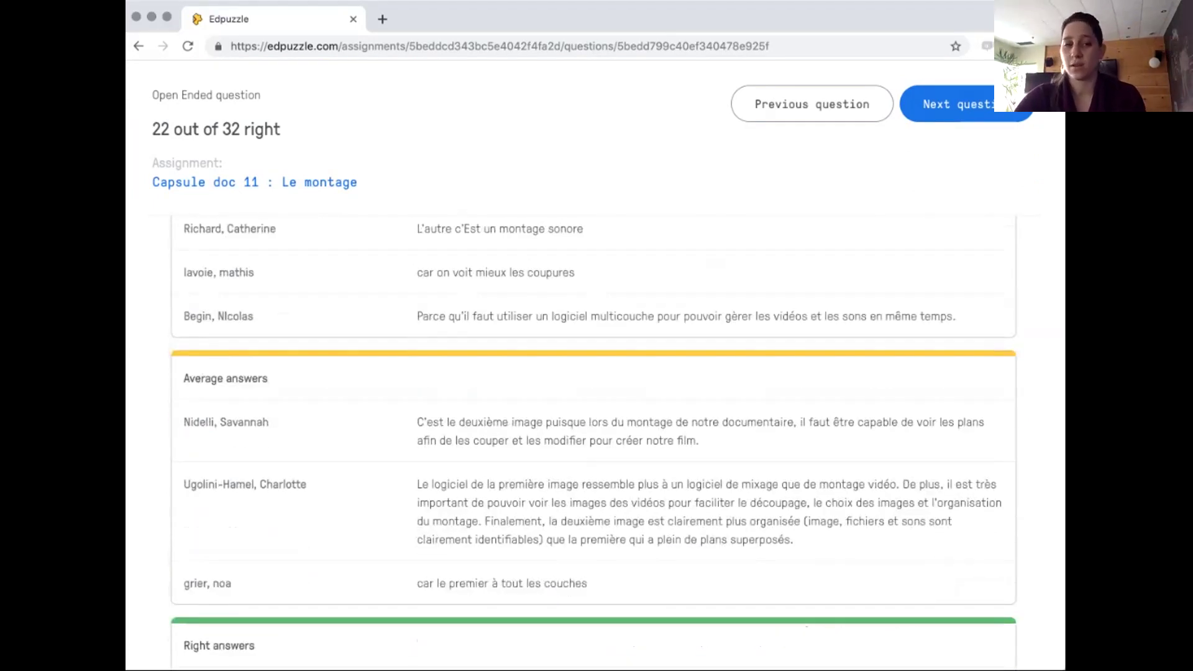
pyautogui.click(138, 46)
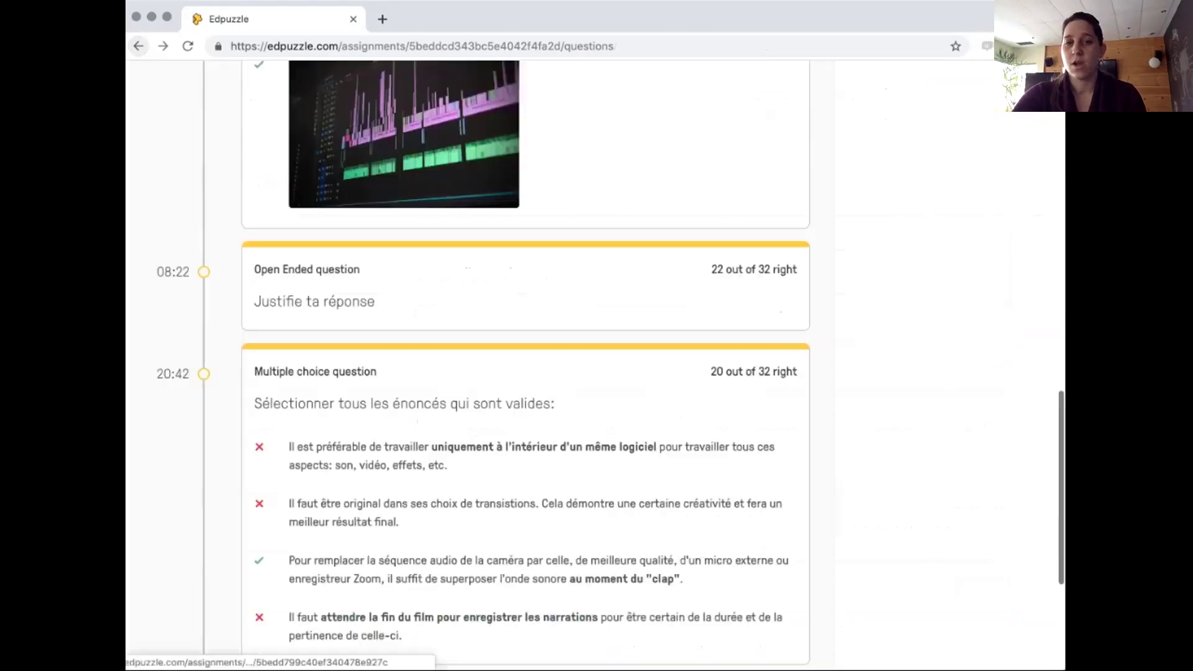
pyautogui.scroll(10, 595, 397)
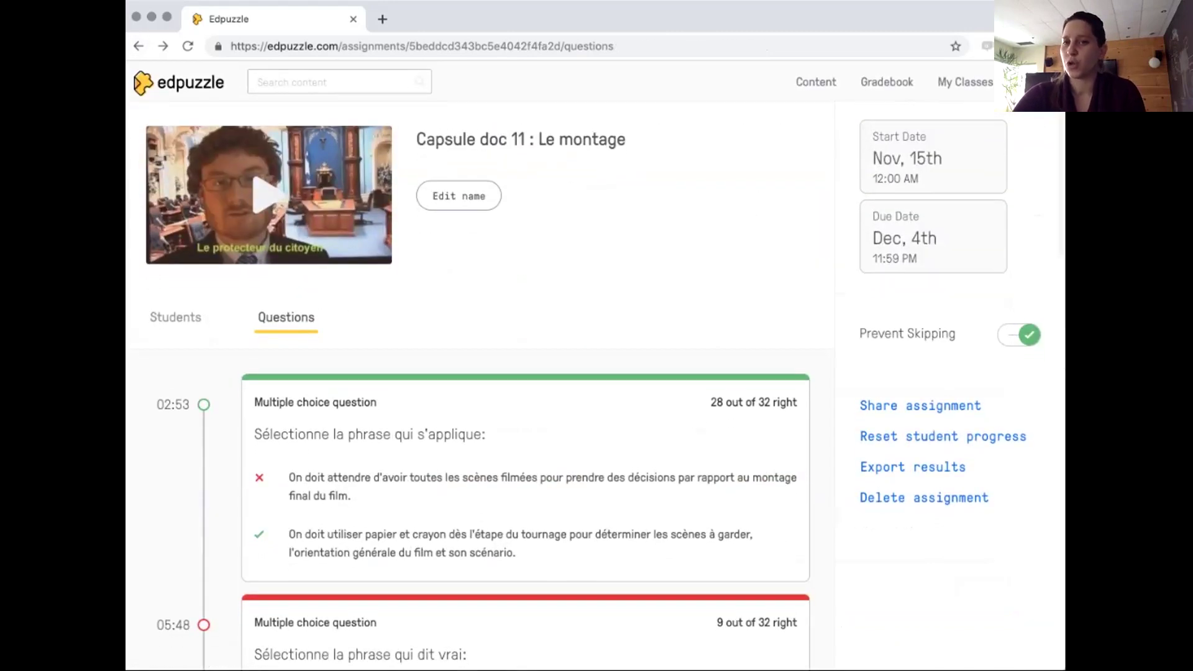
# - In the class's assignments without a due date, open "Capsule doc 1 : le documentaire" and view its answers to grade
pyautogui.click(965, 89)
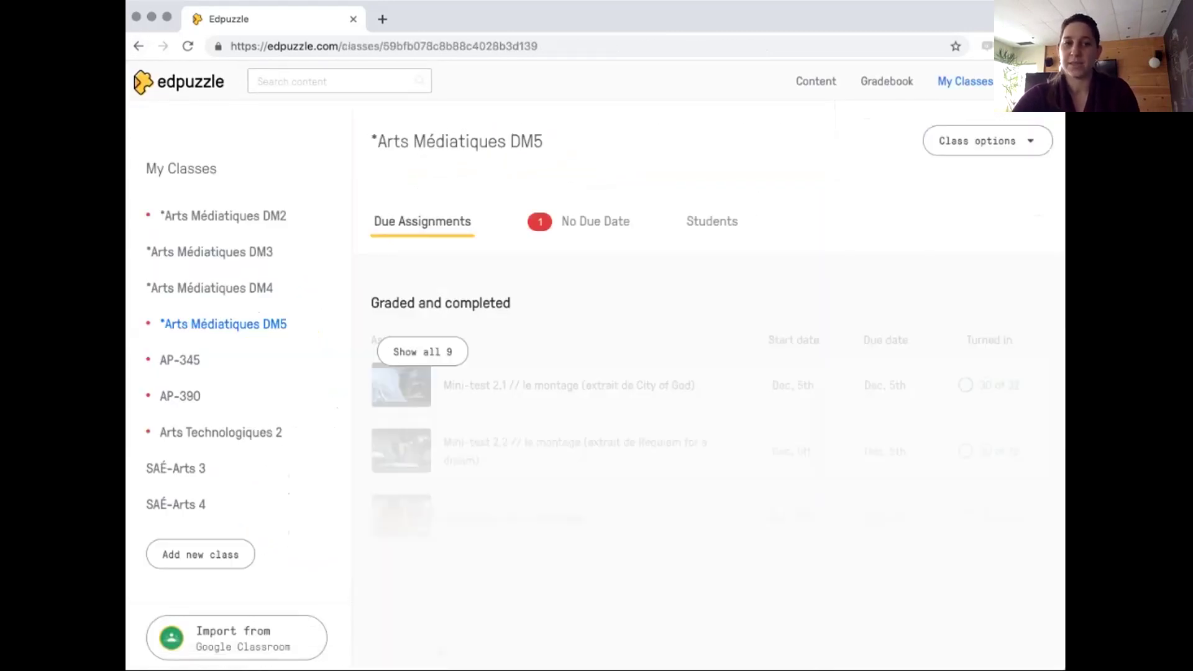
pyautogui.click(595, 221)
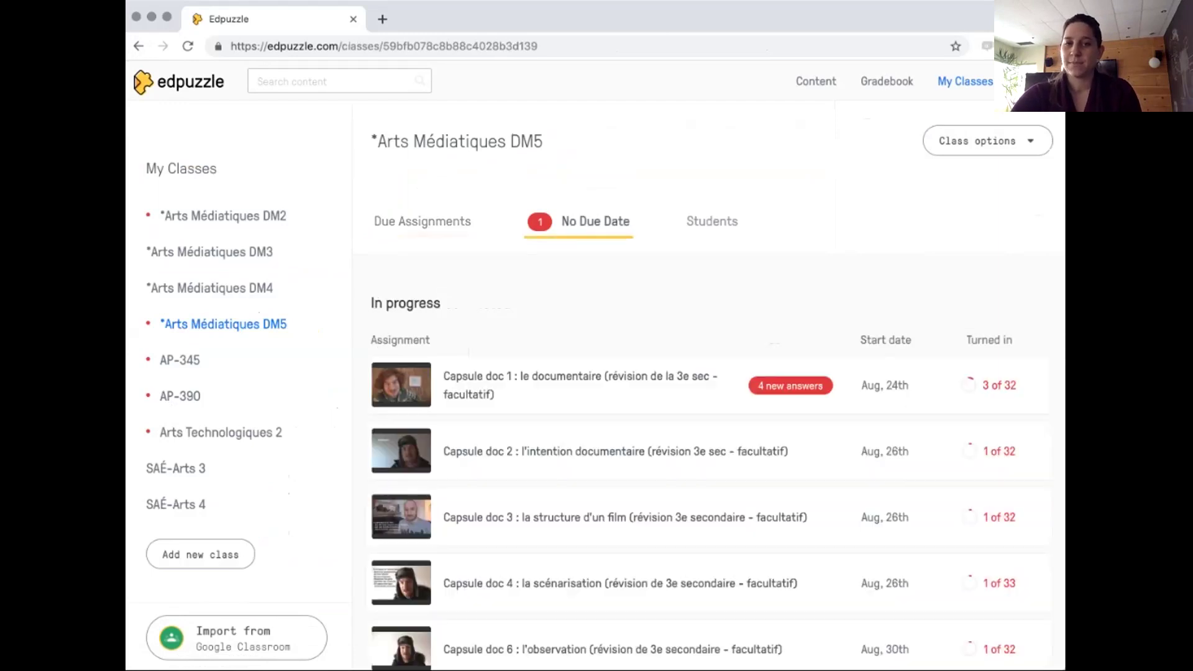
pyautogui.click(578, 385)
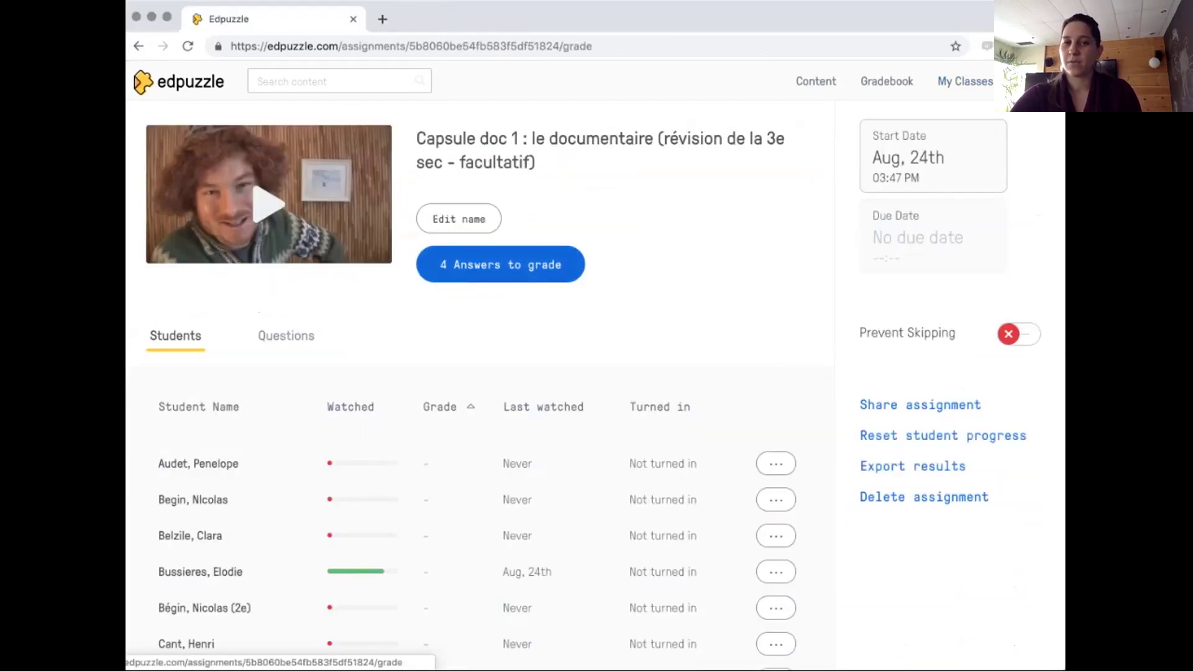
pyautogui.click(500, 264)
pyautogui.scroll(-3, 587, 369)
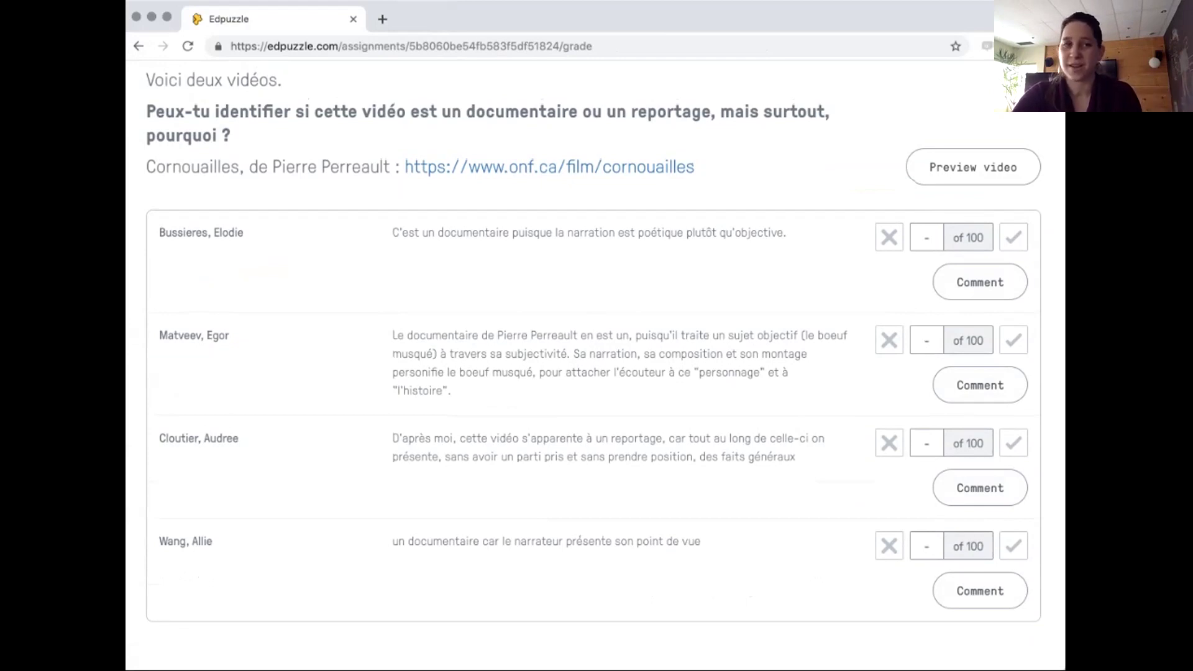
# - View the questions of "Capsule doc 1 : le documentaire", and return to the class's assignments
pyautogui.click(138, 45)
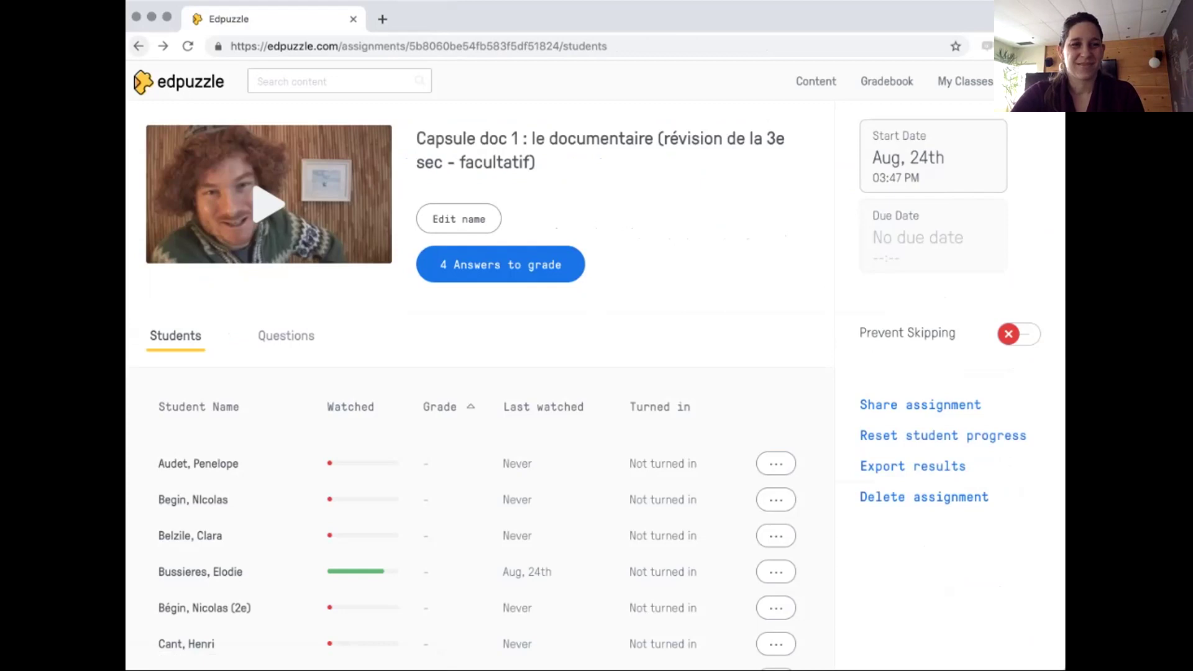
pyautogui.click(286, 335)
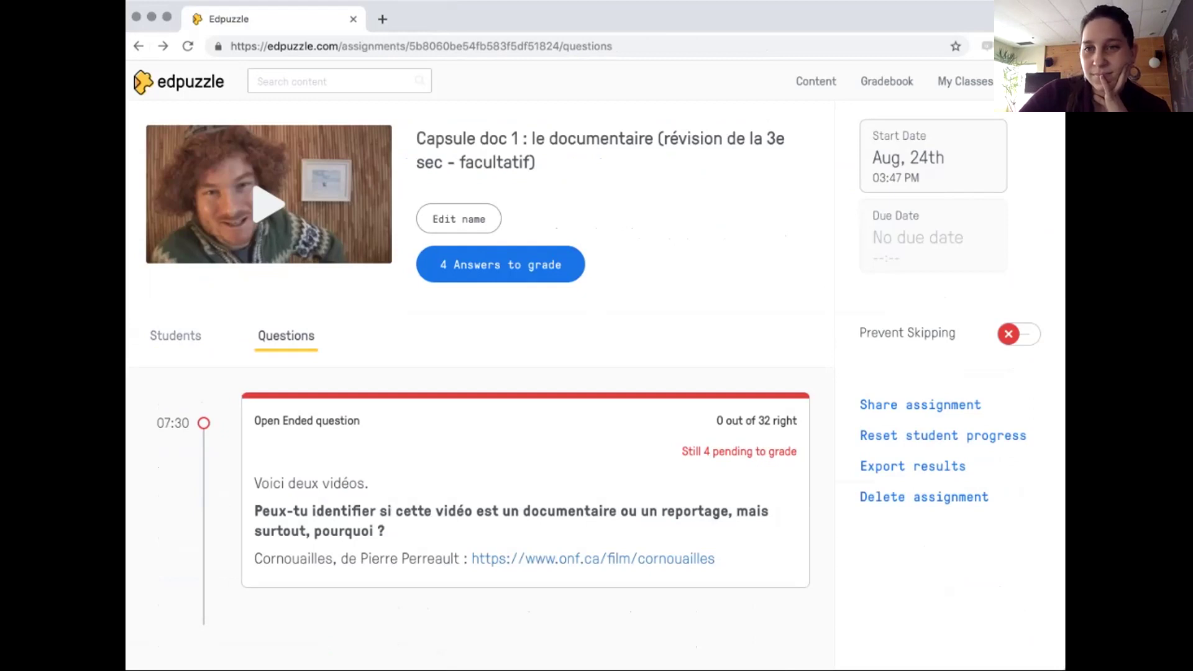
pyautogui.click(965, 81)
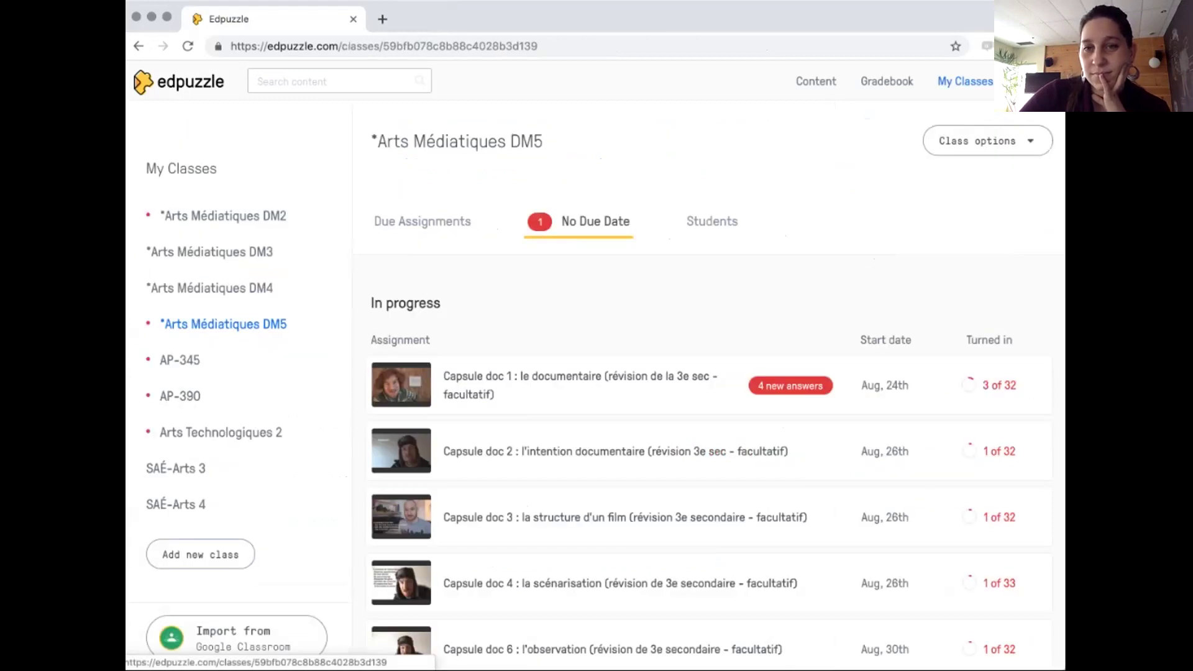
# - Browse the videos of the YouTube channel in the content library
pyautogui.click(815, 80)
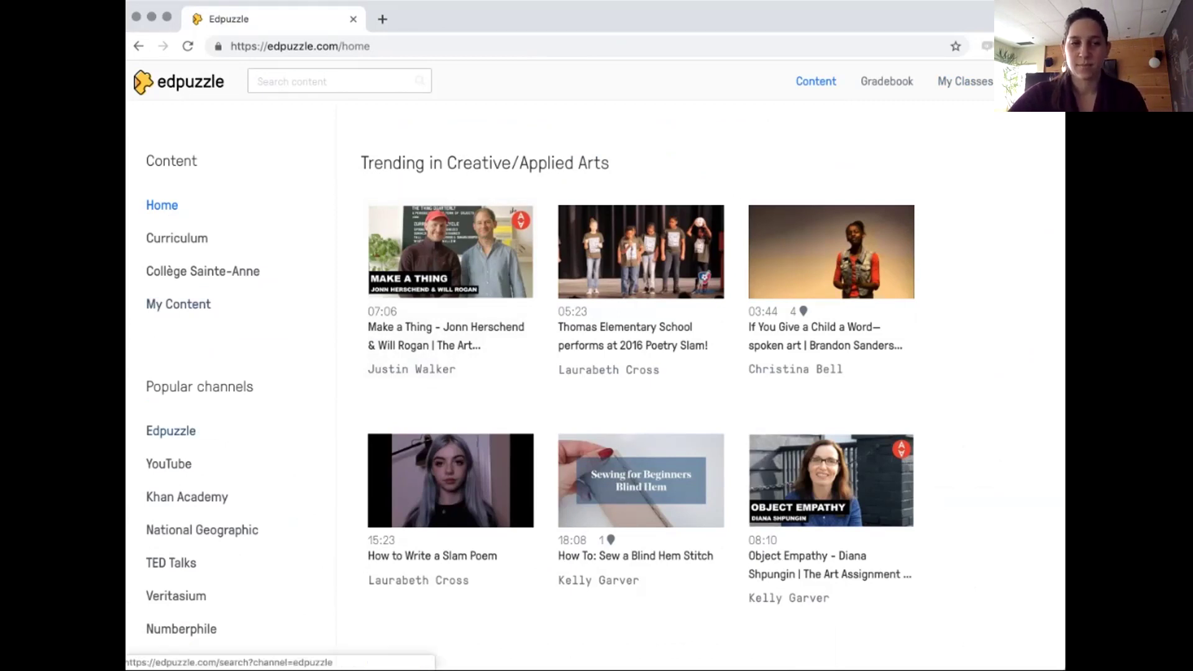
pyautogui.click(168, 463)
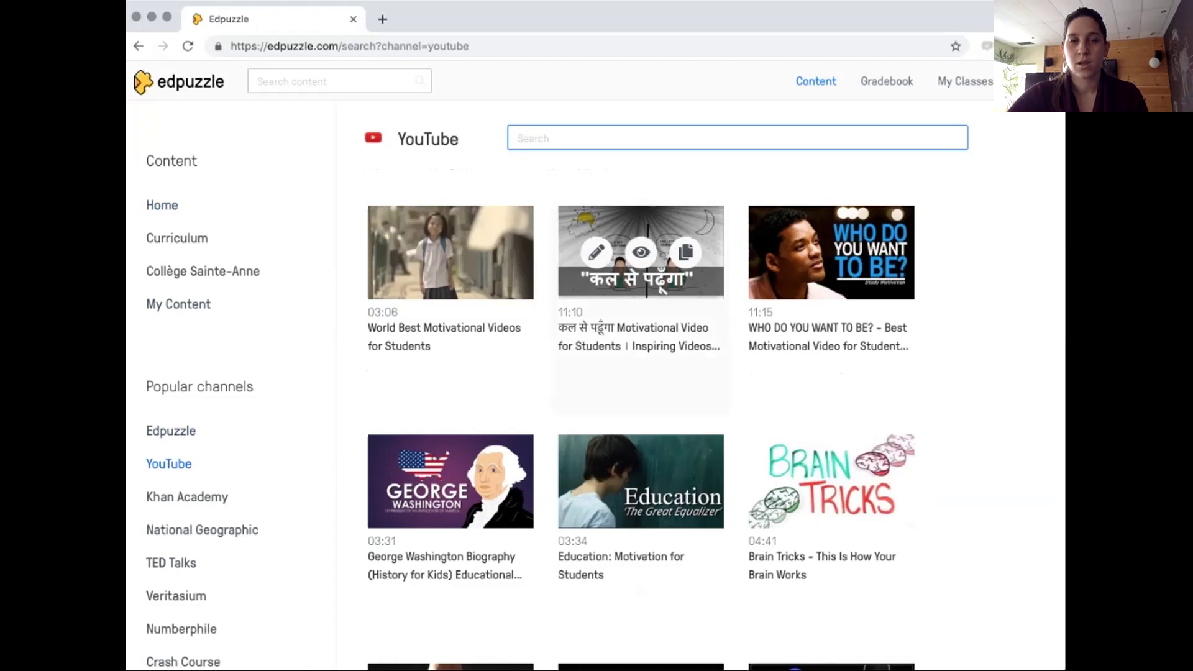
pyautogui.moveTo(831, 273)
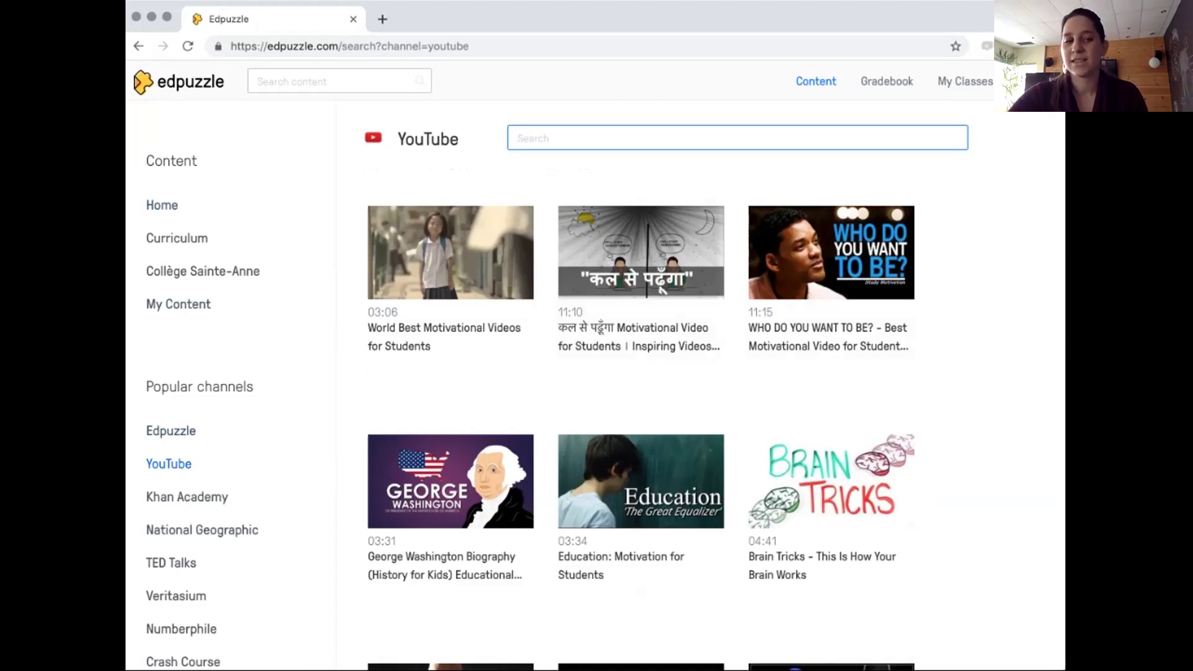
# - Search the Edpuzzle channel for "linocut"
pyautogui.click(171, 430)
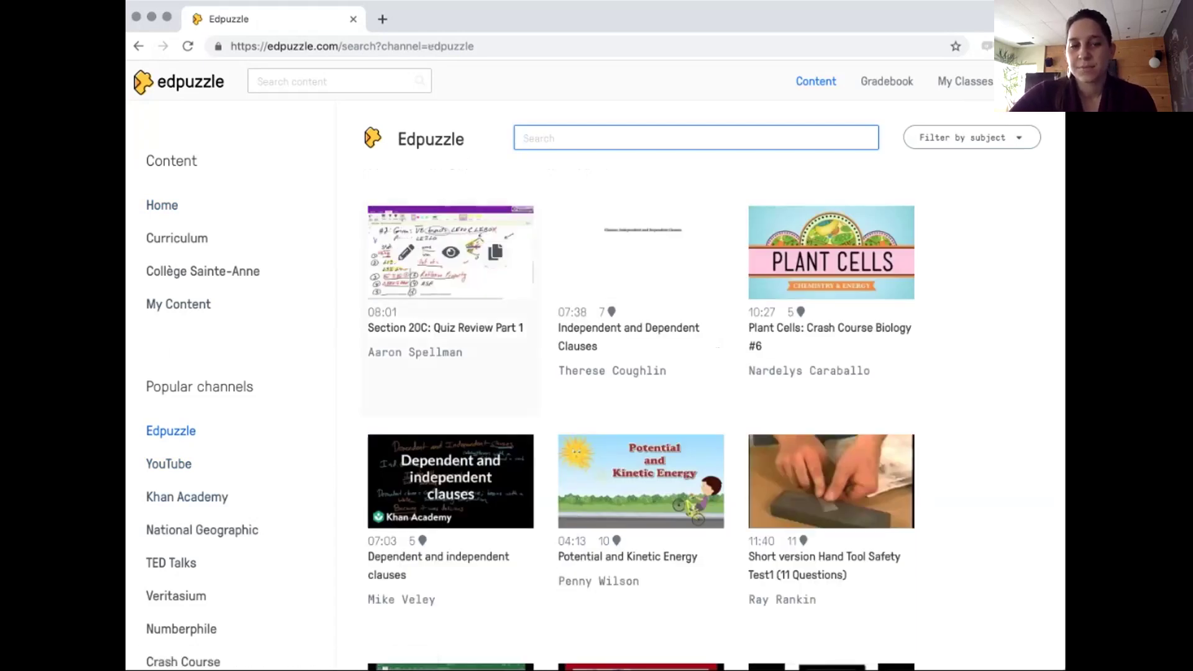
pyautogui.write('linocut')
pyautogui.press('Return')
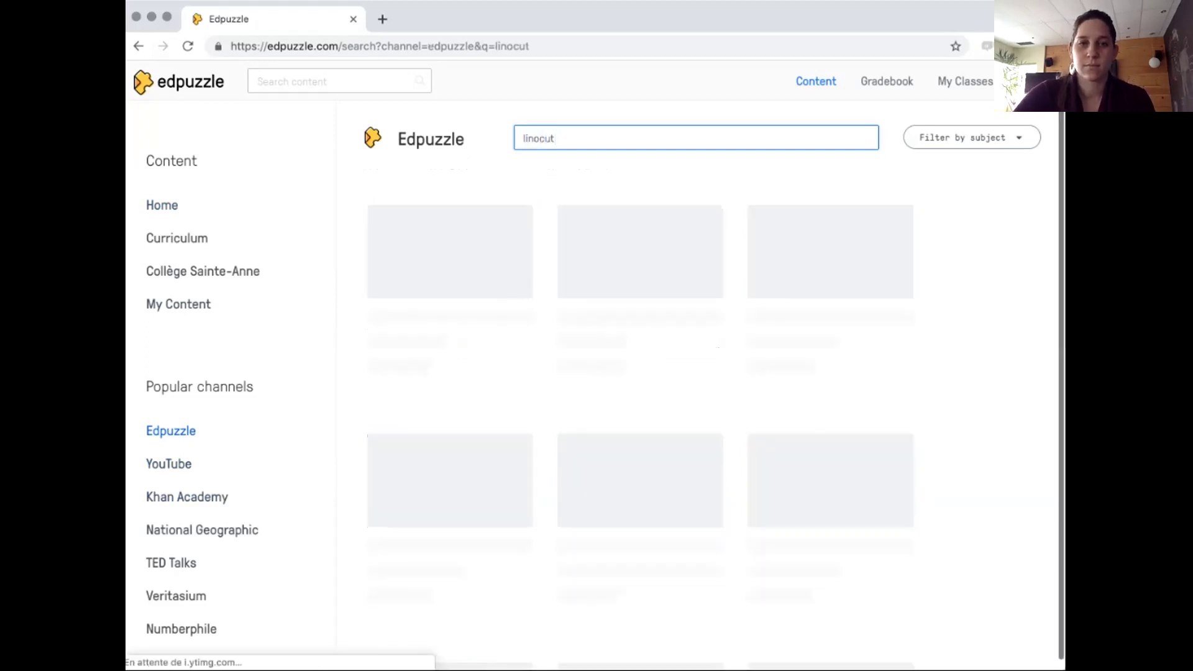
# - Preview "The Linocut Process.mov", check the two questions embedded in its timeline, and close the preview
pyautogui.moveTo(640, 261)
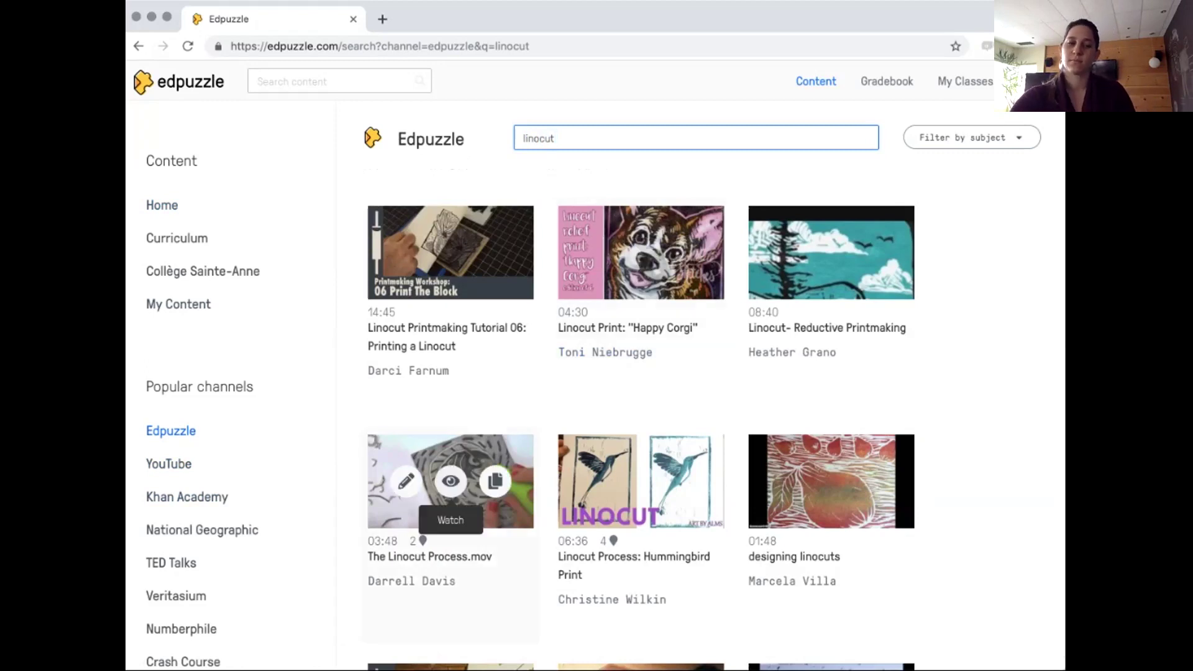
pyautogui.click(450, 481)
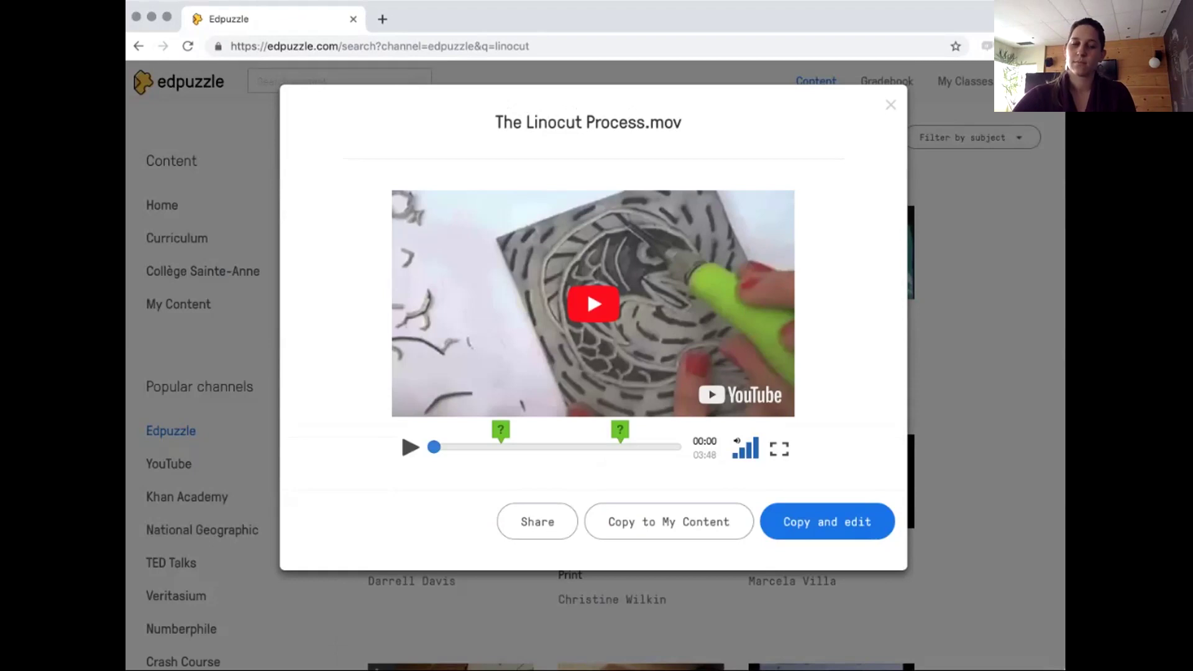
pyautogui.click(501, 430)
pyautogui.click(515, 429)
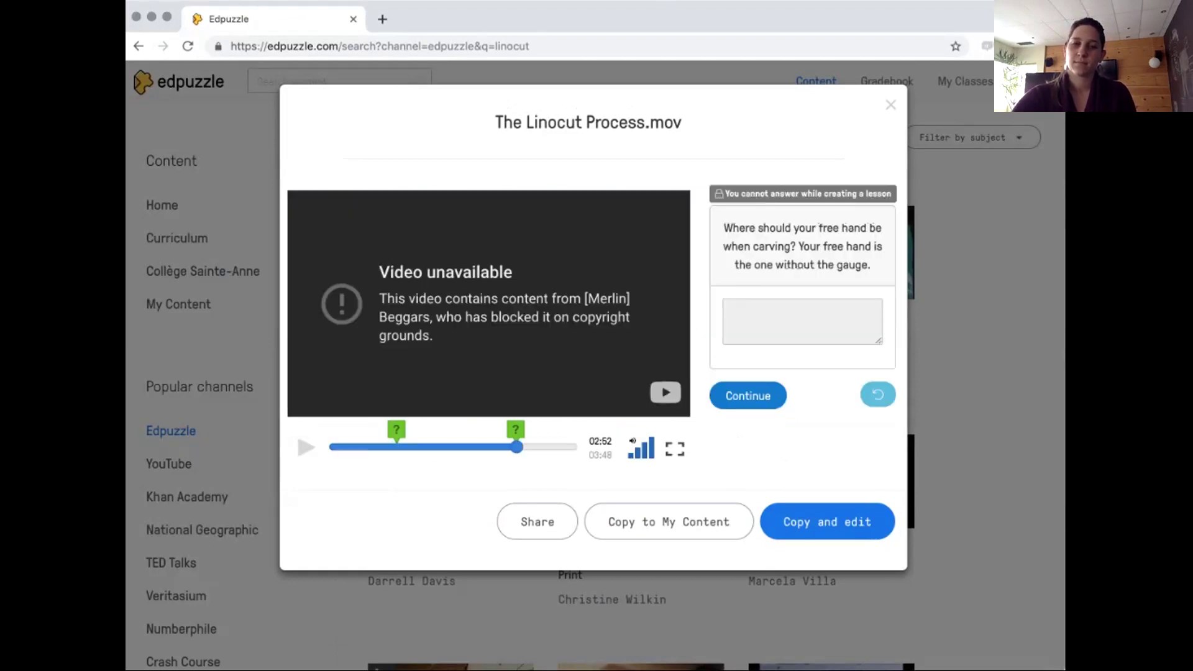
pyautogui.click(890, 105)
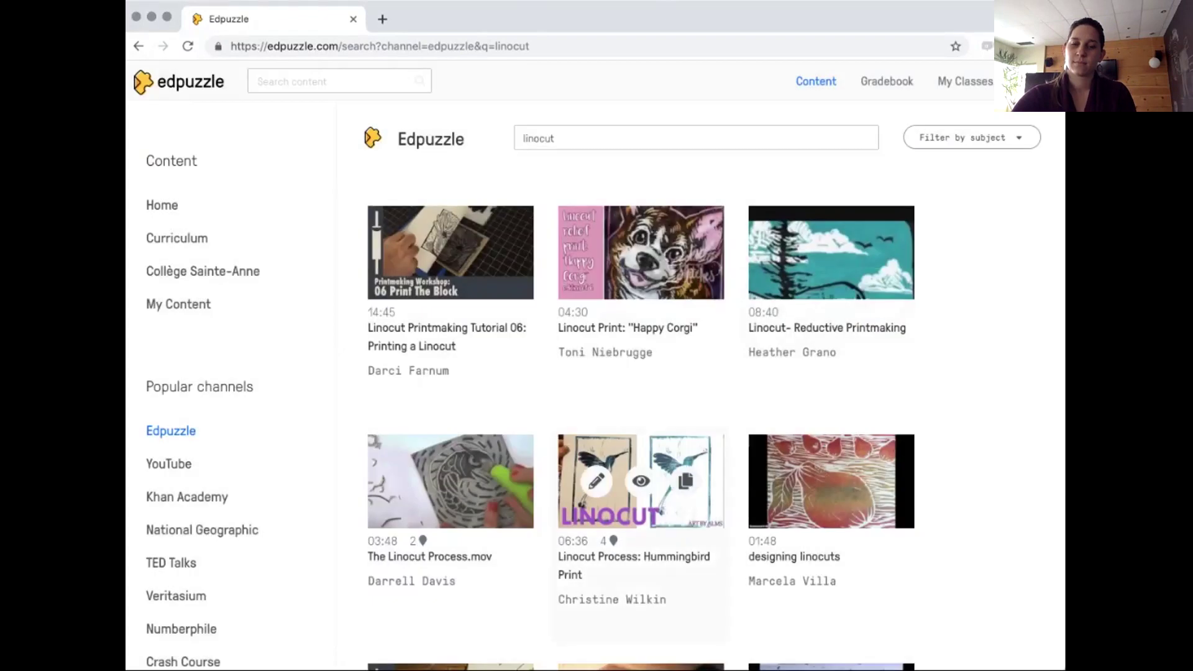
# - Examine the Edpuzzle channel's "linocut" results for ready-made videos with embedded questions
pyautogui.scroll(-2, 646, 481)
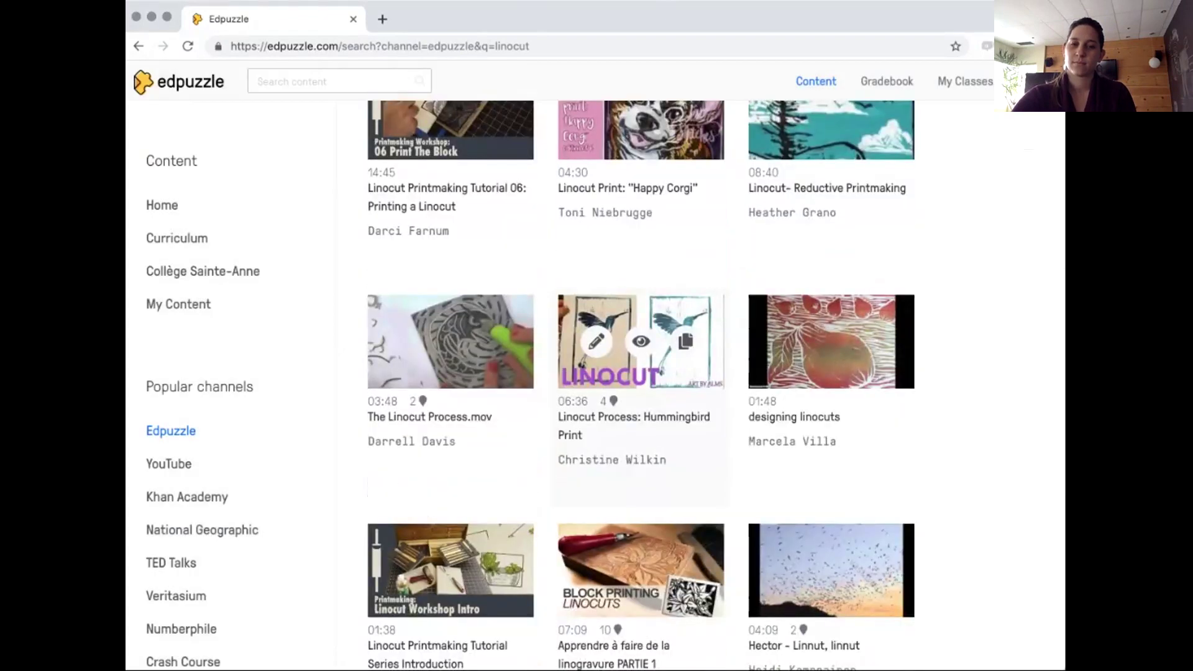
pyautogui.scroll(-3, 584, 506)
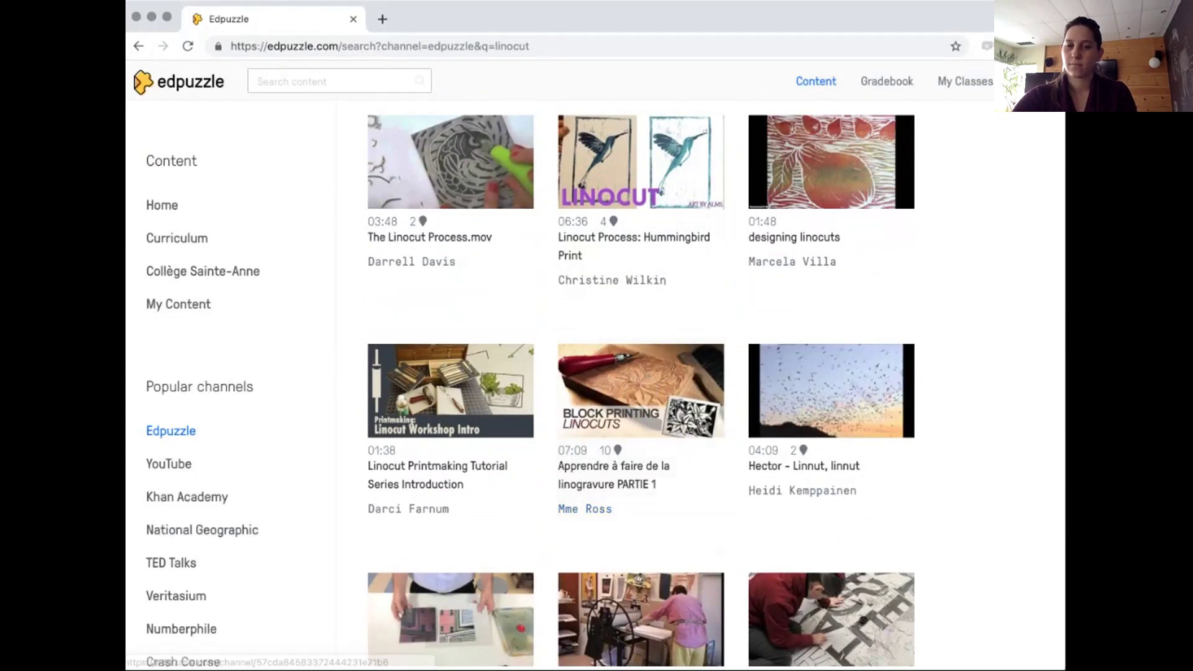
pyautogui.scroll(-1, 584, 508)
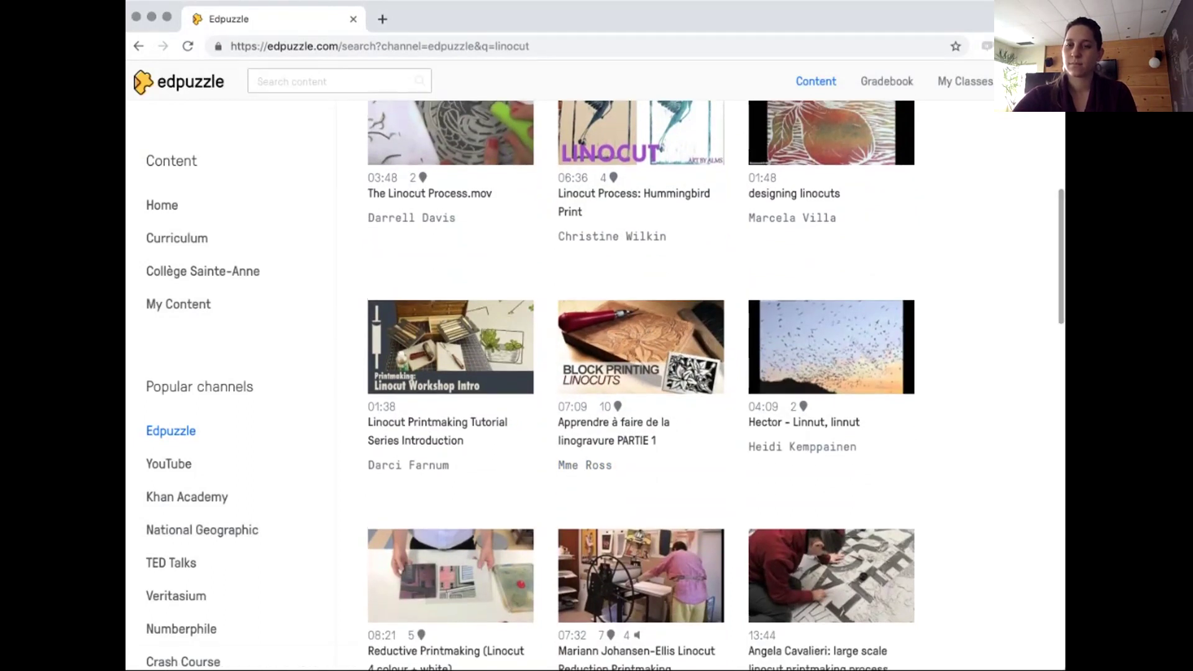
pyautogui.scroll(8, 640, 385)
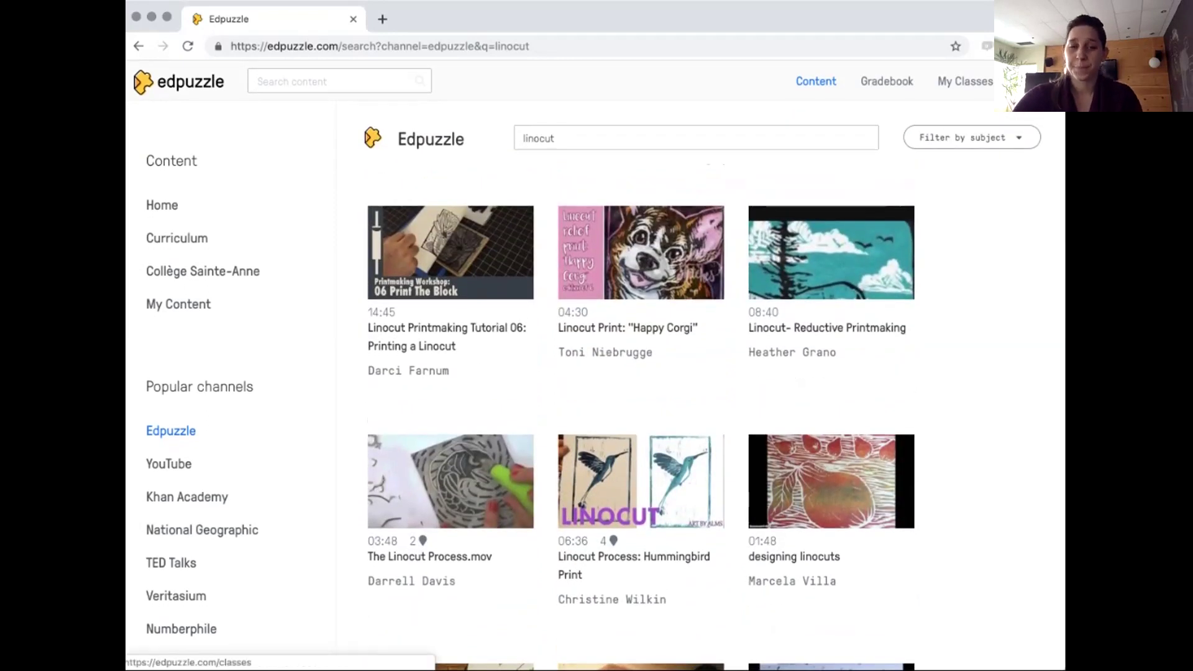
pyautogui.moveTo(641, 482)
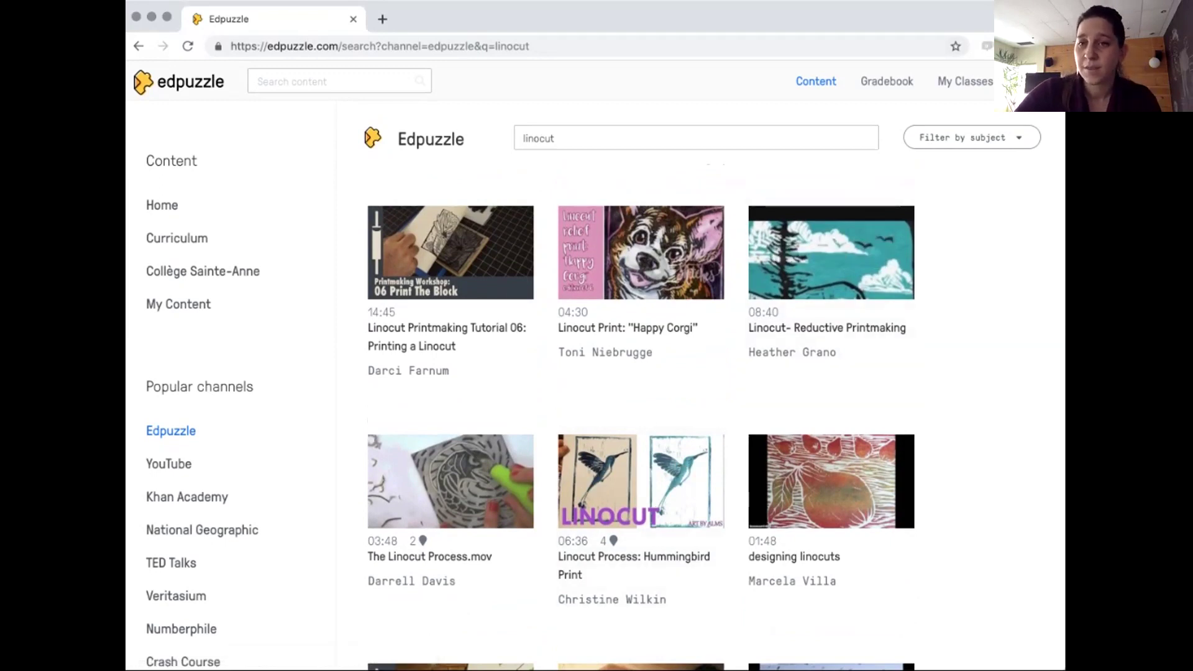
pyautogui.scroll(-5, 831, 310)
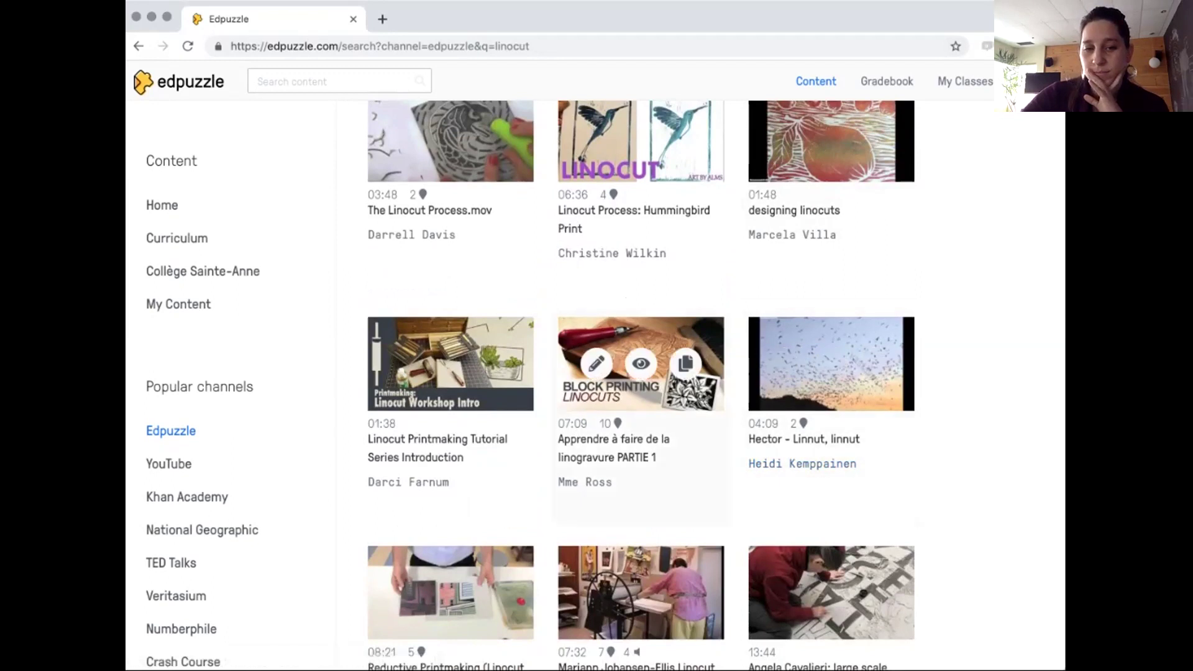
pyautogui.scroll(-2, 641, 484)
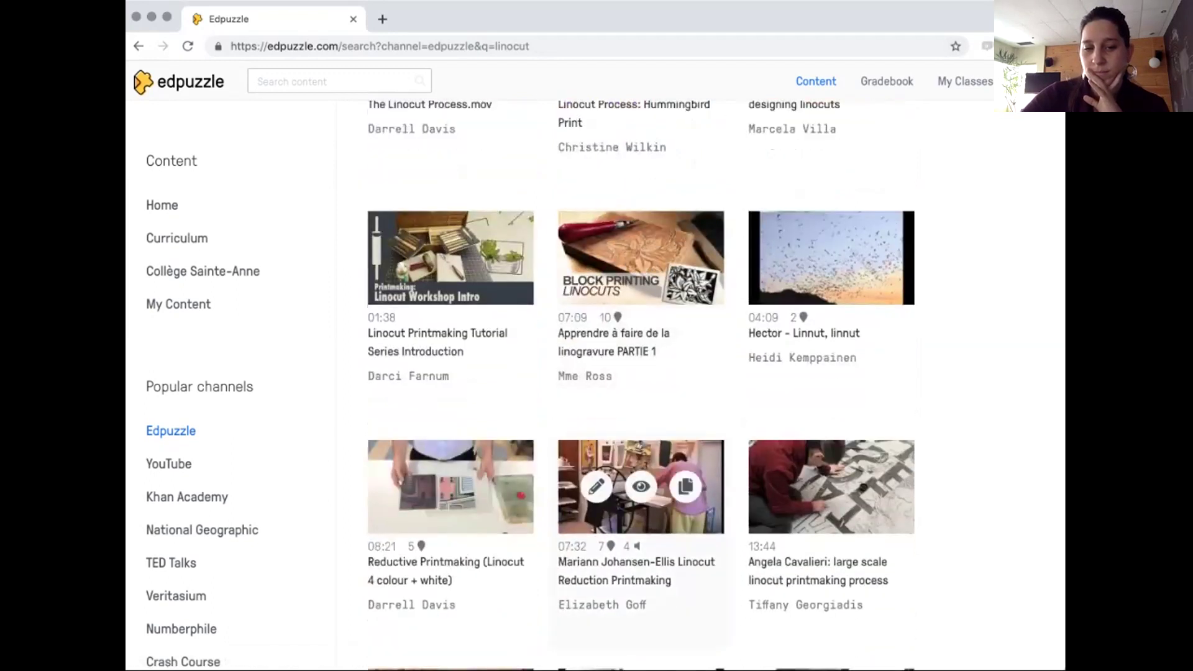
pyautogui.scroll(-5, 641, 485)
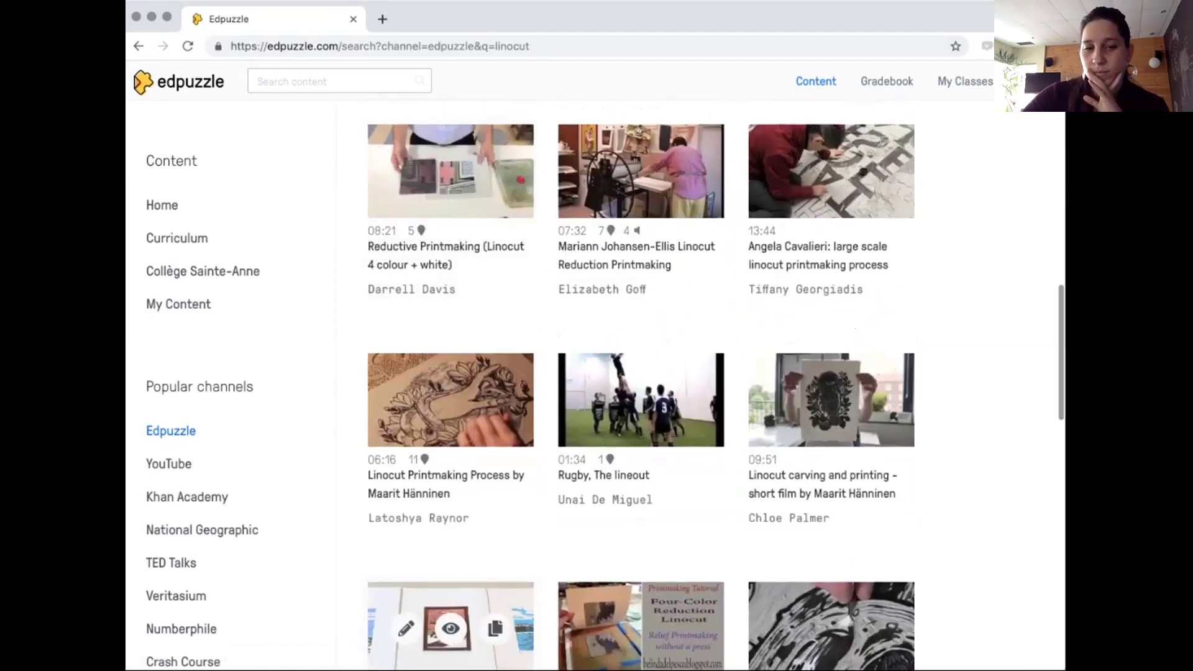
pyautogui.scroll(-4, 451, 627)
pyautogui.scroll(15, 450, 627)
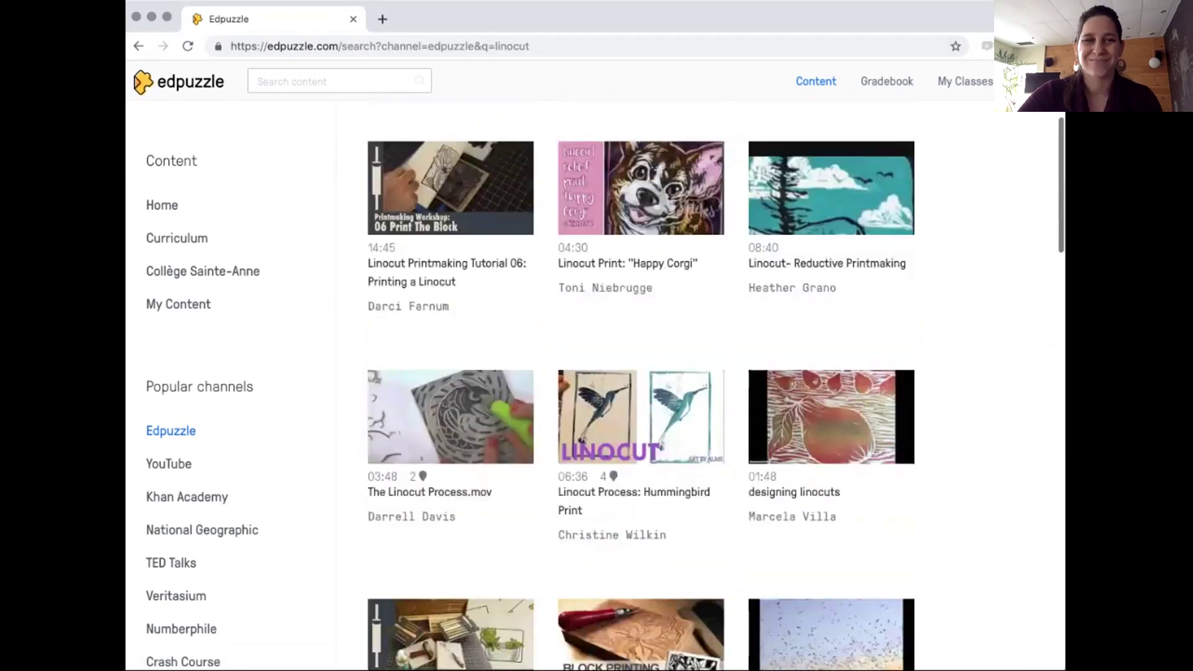
pyautogui.scroll(-4, 450, 447)
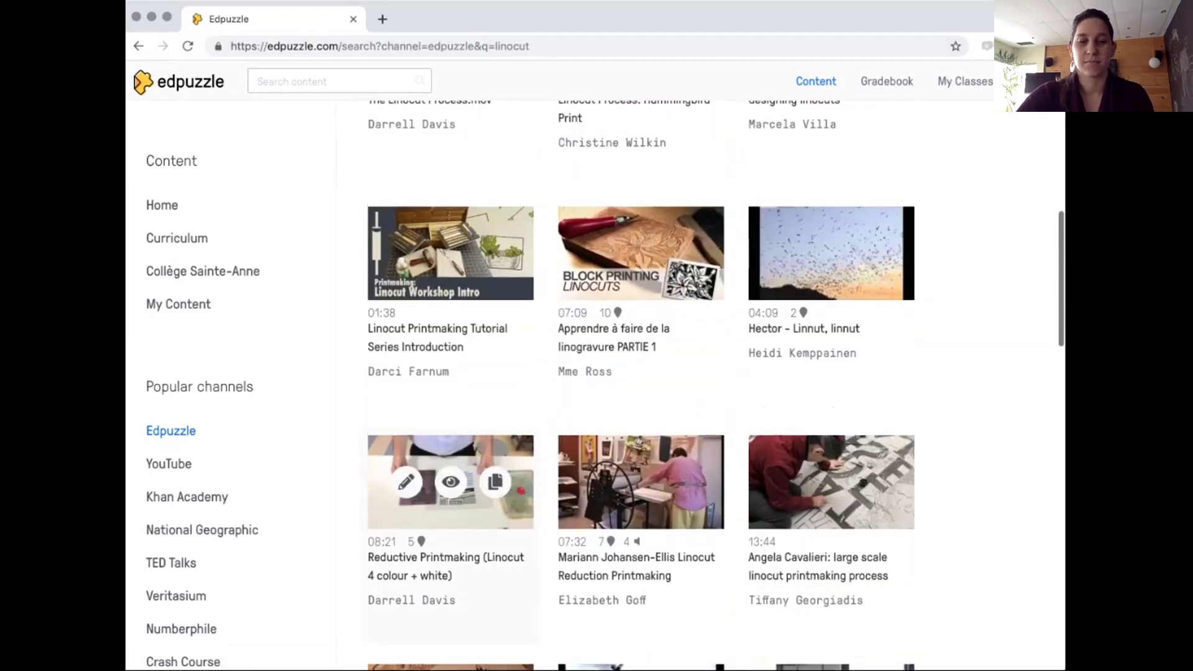
pyautogui.scroll(-5, 807, 600)
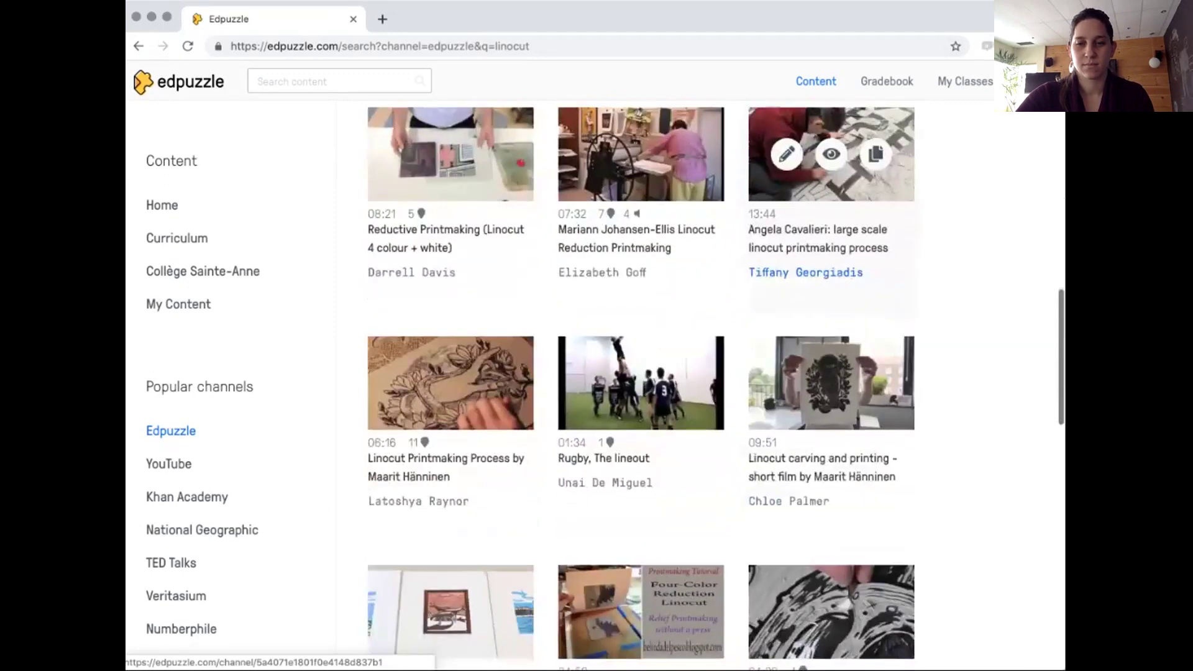
pyautogui.scroll(-1, 641, 383)
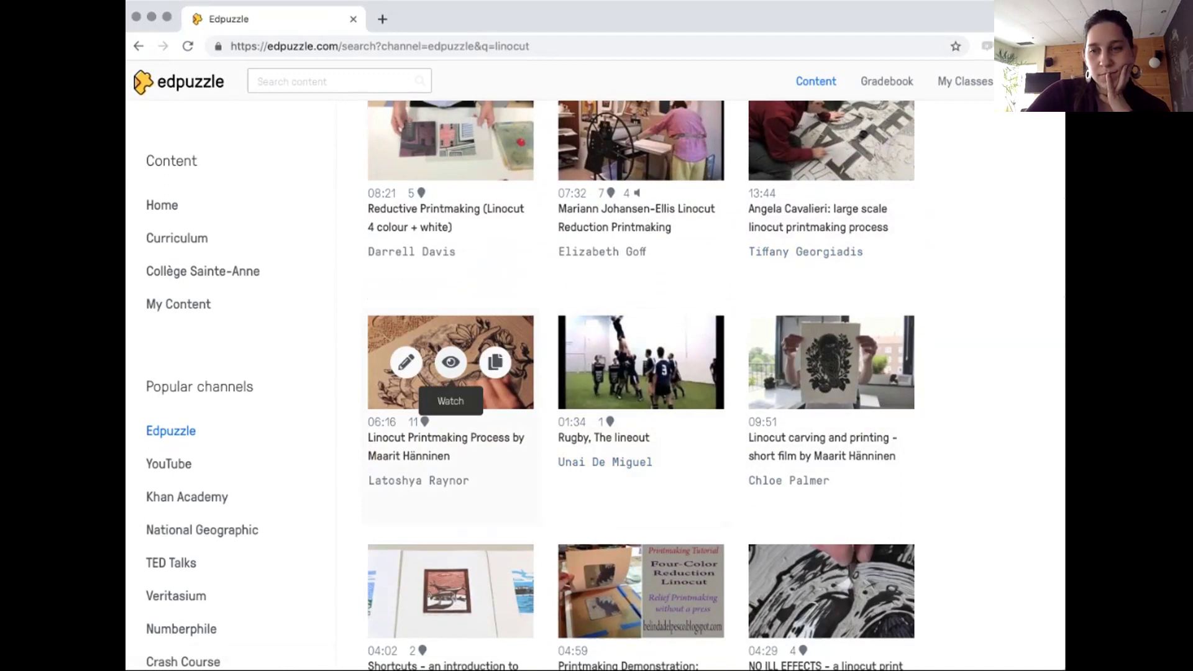
# - Preview the Edpuzzle version of "Linocut Printmaking Process", check the first, second and fourth markers in its timeline, and close the preview
pyautogui.click(450, 361)
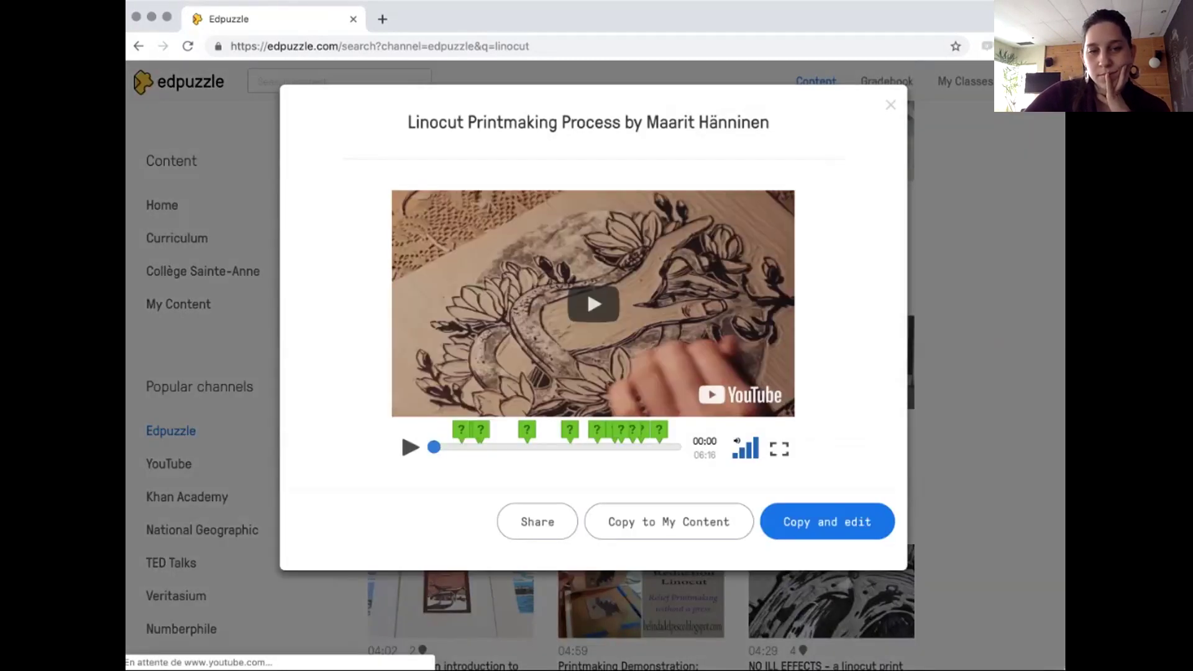
pyautogui.click(461, 430)
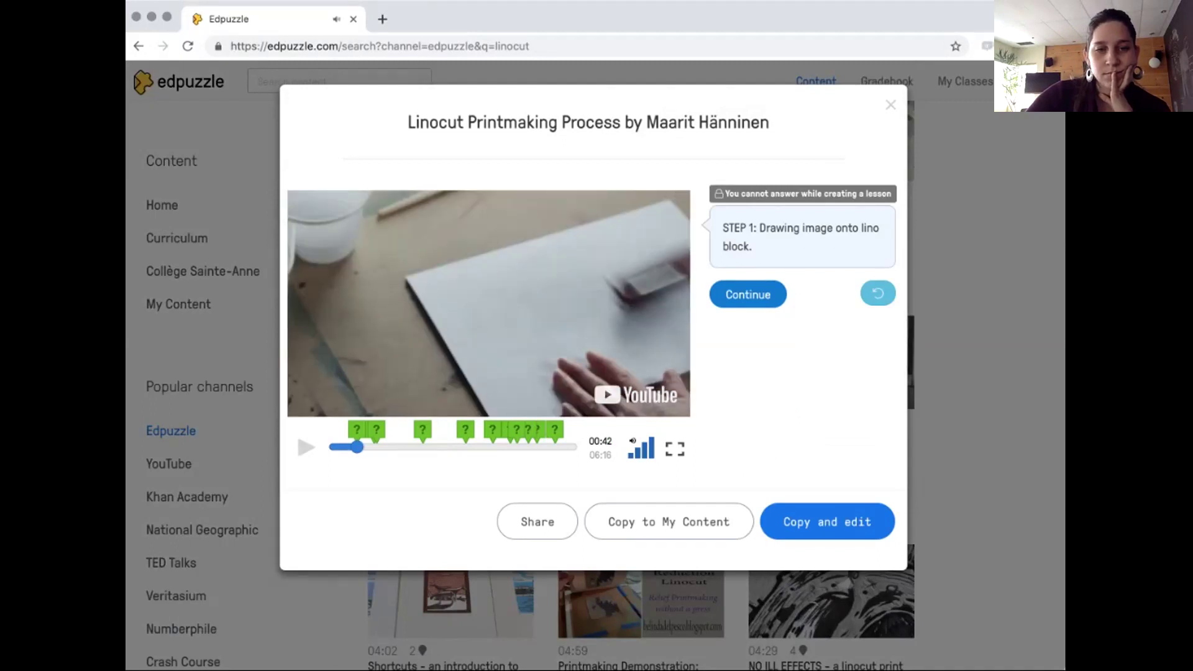
pyautogui.click(376, 430)
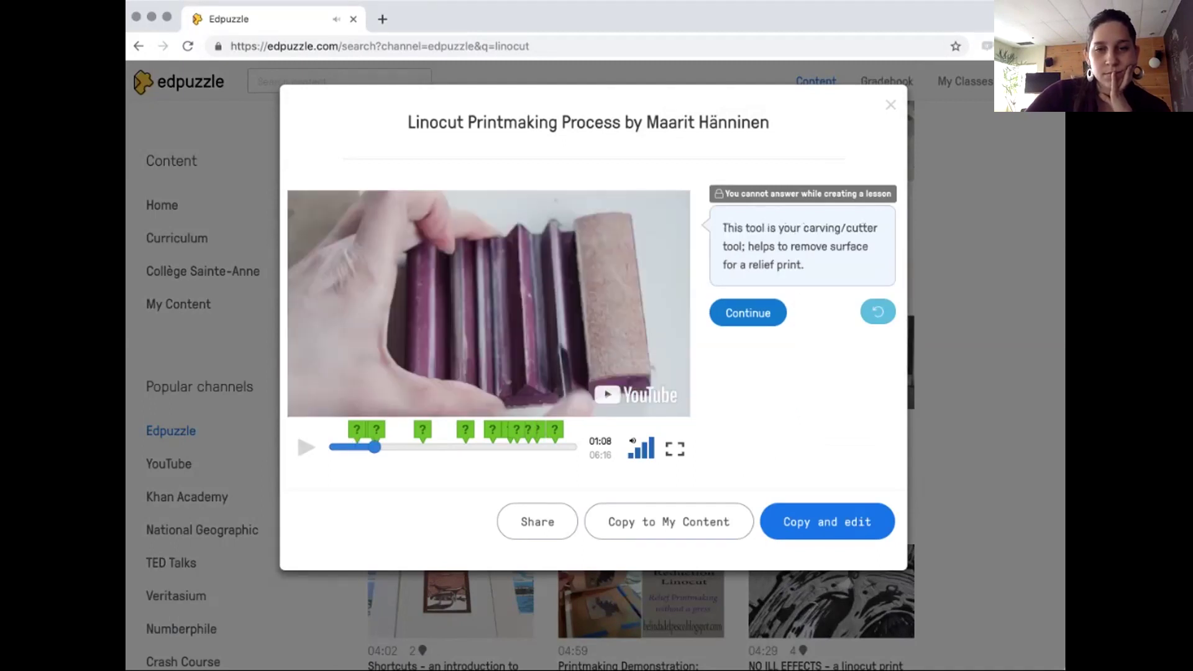
pyautogui.click(465, 430)
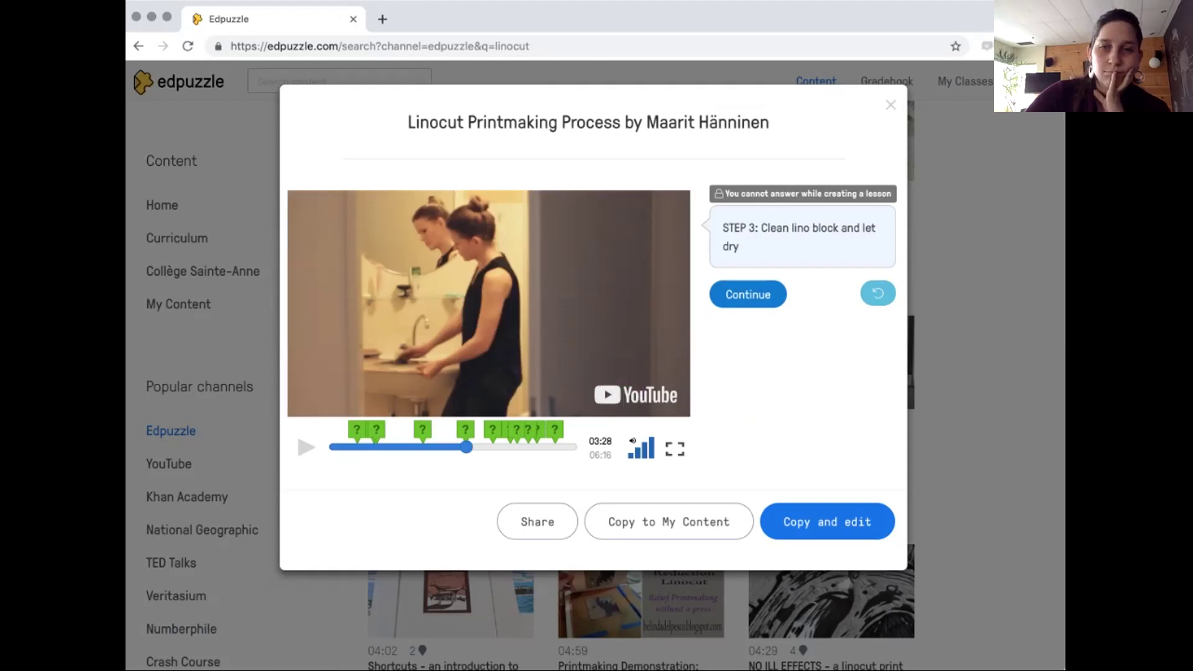
pyautogui.click(890, 105)
# - Preview "Fading inout video and audio in Final Cut Pro X" among the last results, view its first embedded question, and close the preview
pyautogui.scroll(-5, 641, 311)
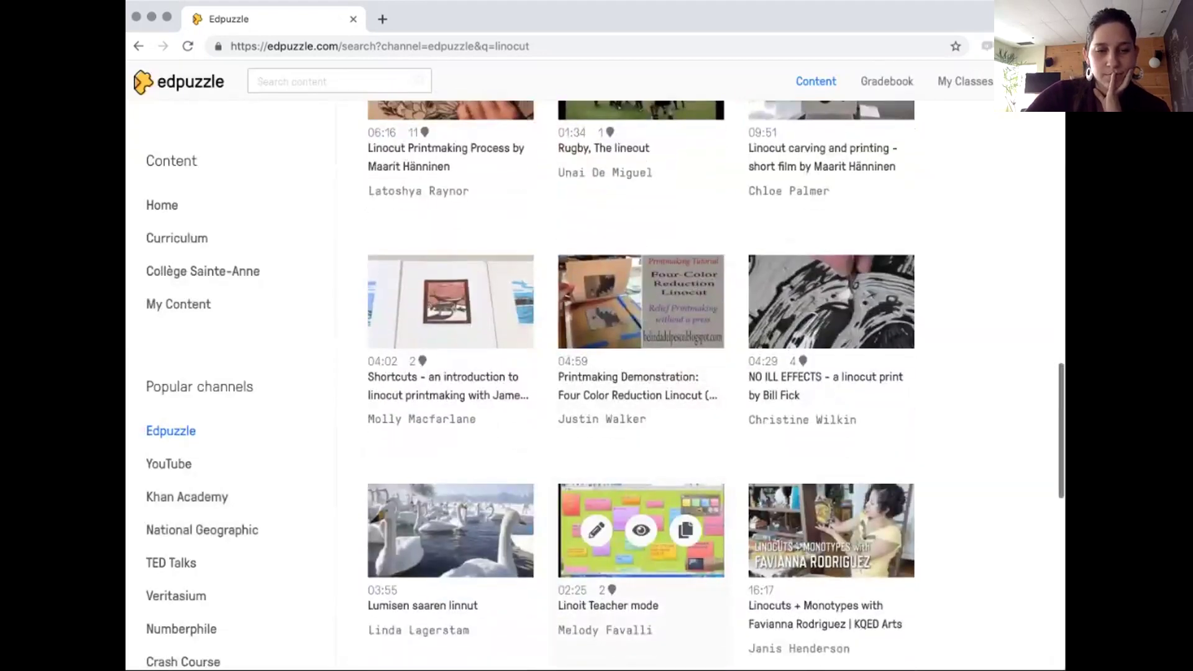
pyautogui.scroll(-6, 641, 410)
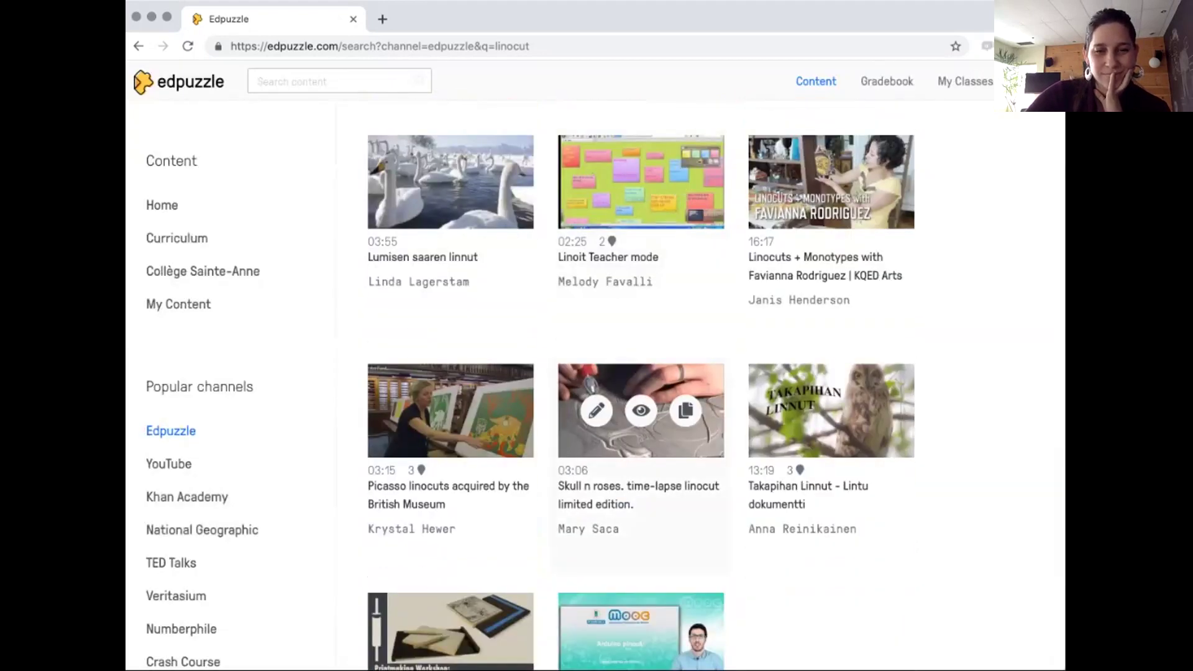
pyautogui.scroll(-1, 640, 410)
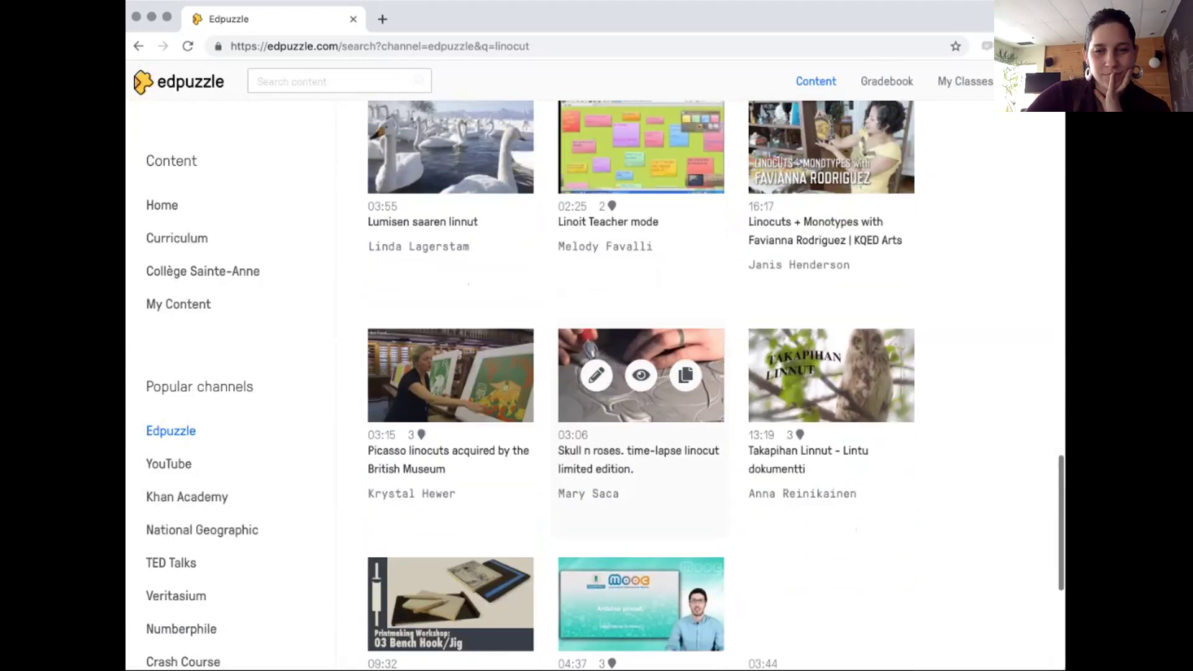
pyautogui.scroll(-5, 685, 541)
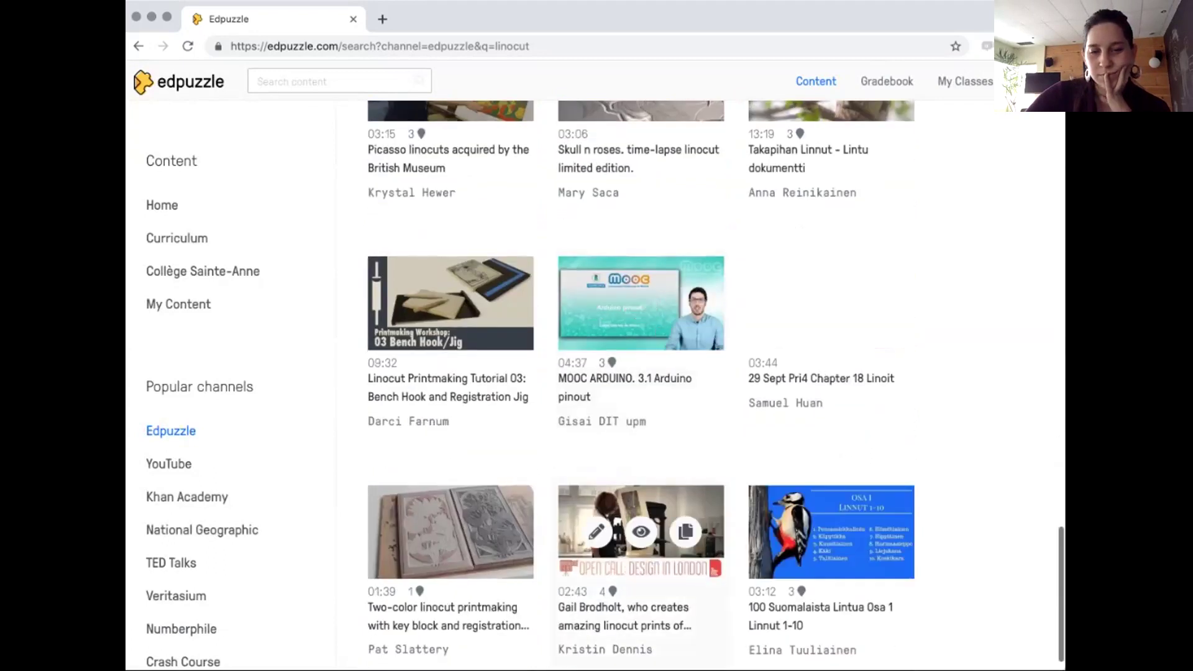
pyautogui.scroll(-3, 685, 540)
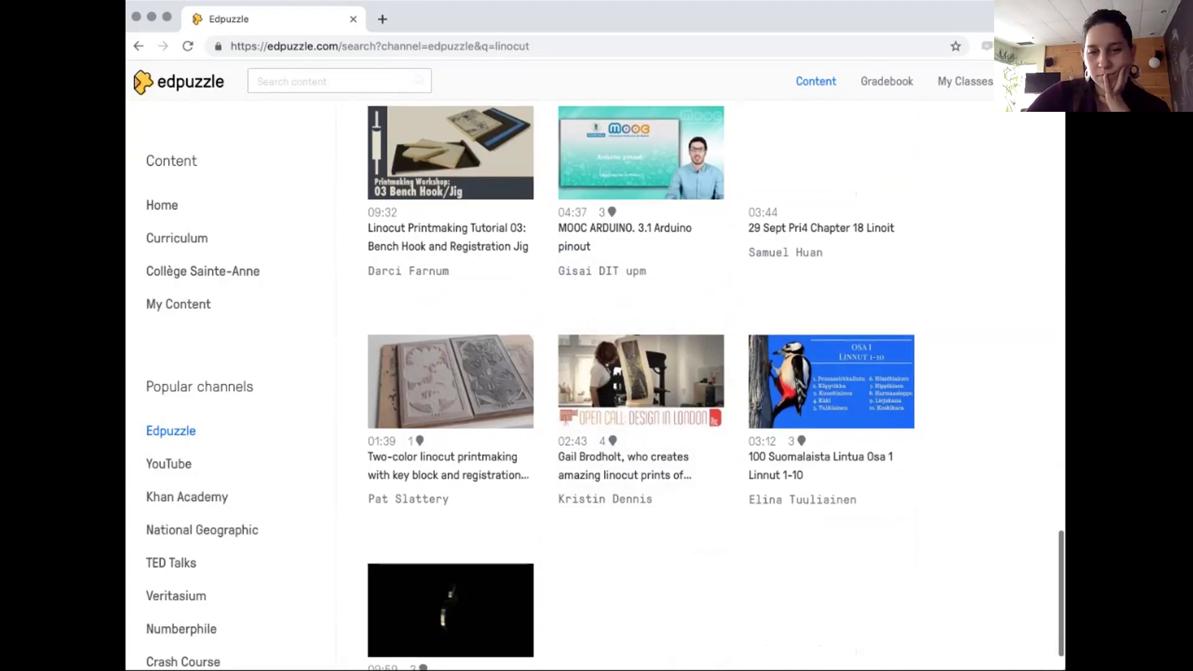
pyautogui.scroll(-2, 715, 386)
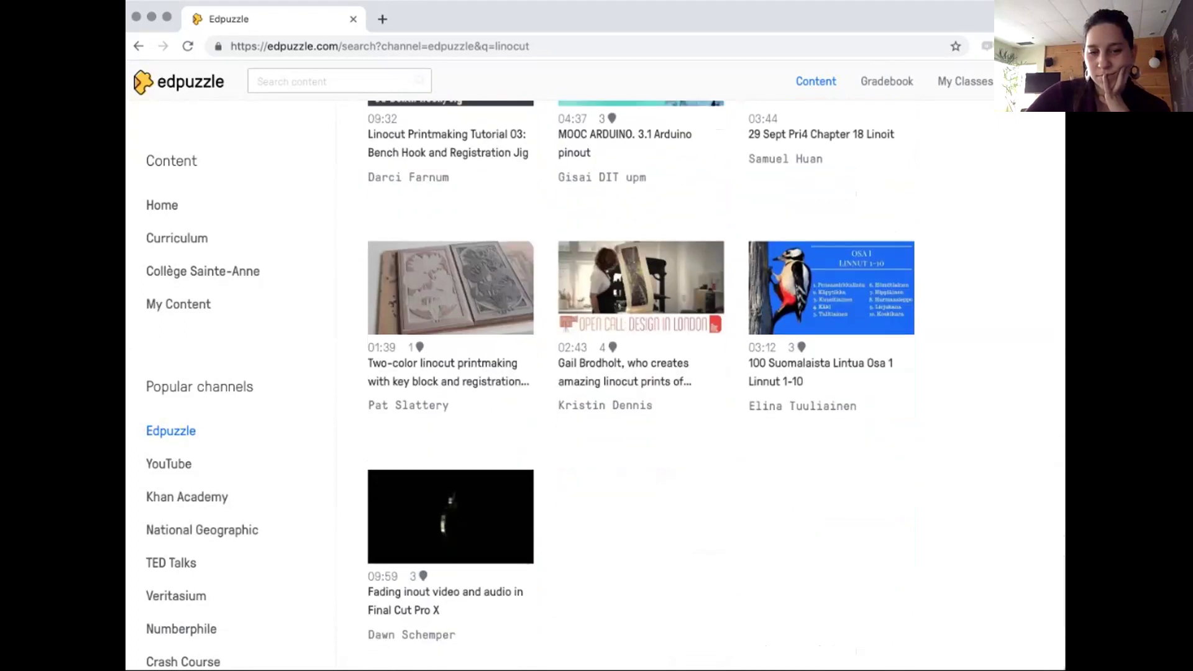
pyautogui.click(453, 514)
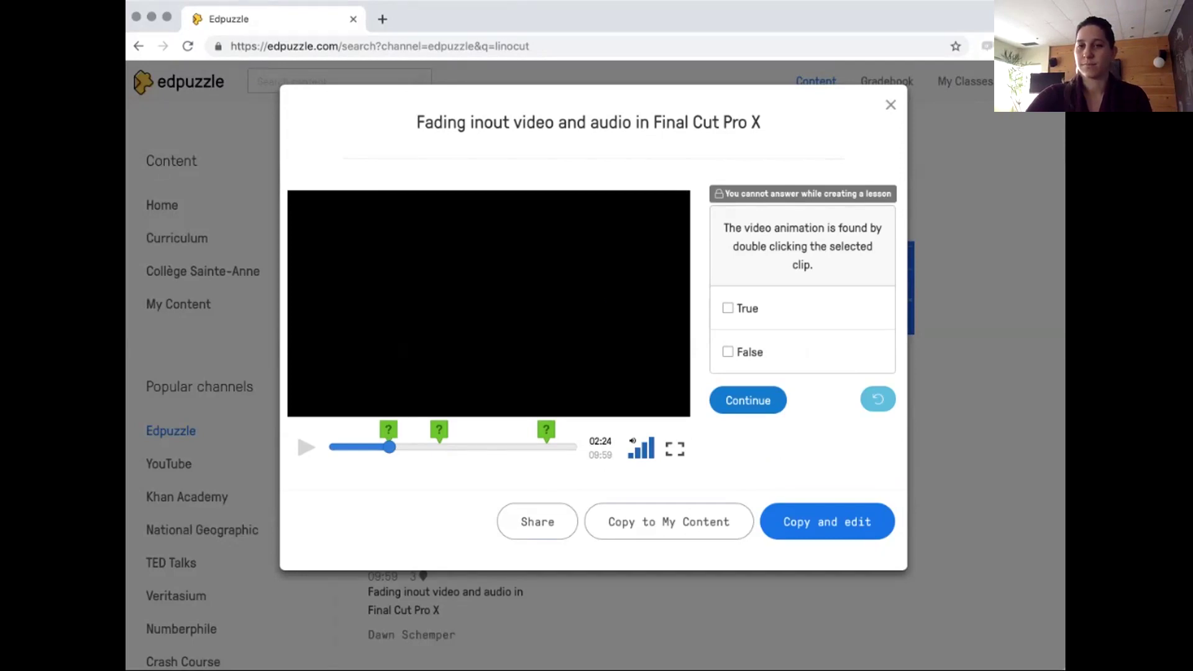
pyautogui.click(890, 105)
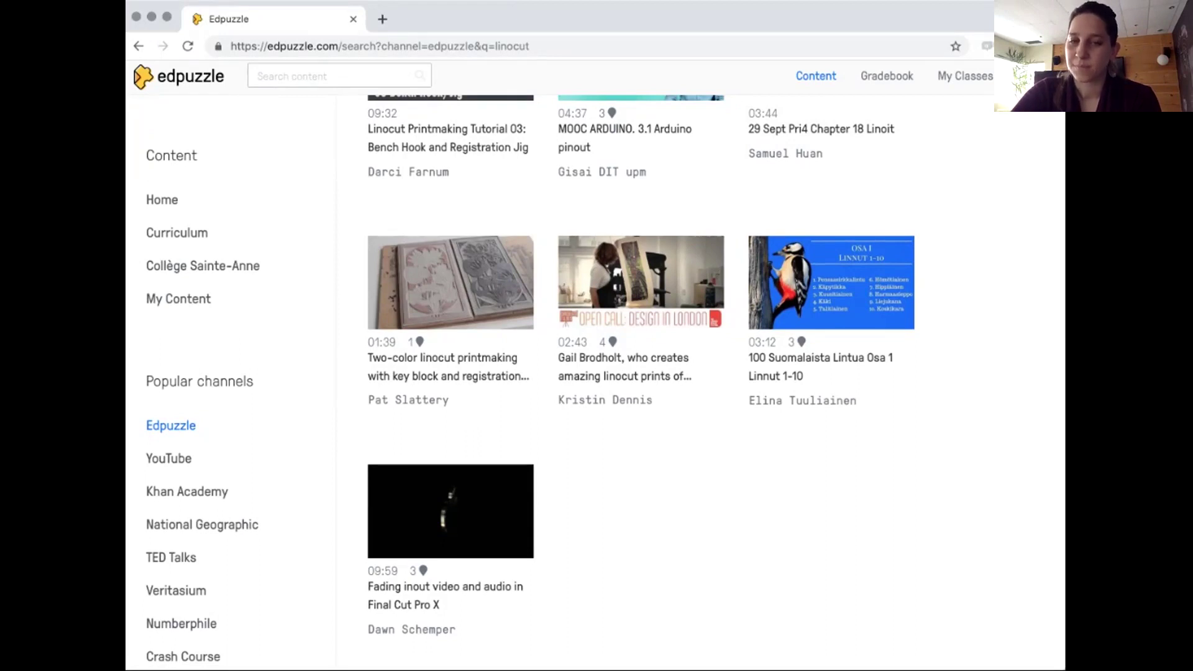
# - Switch to the YouTube channel, clear its search, and search it again for "linocut"
pyautogui.moveTo(447, 540)
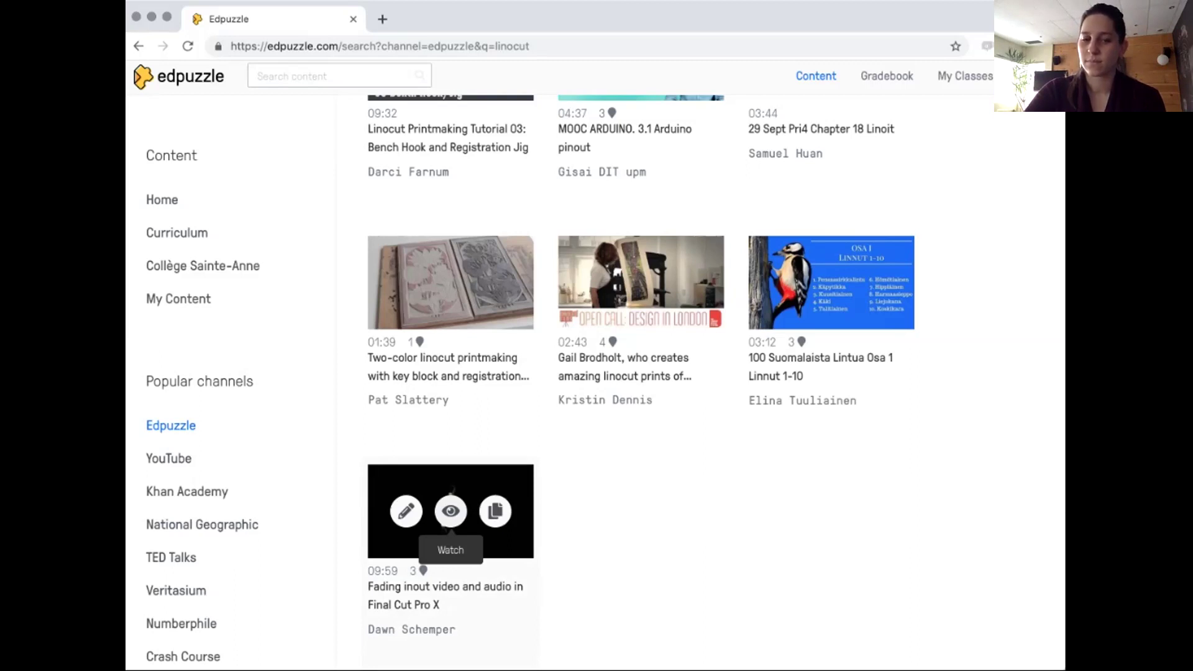
pyautogui.scroll(1, 714, 379)
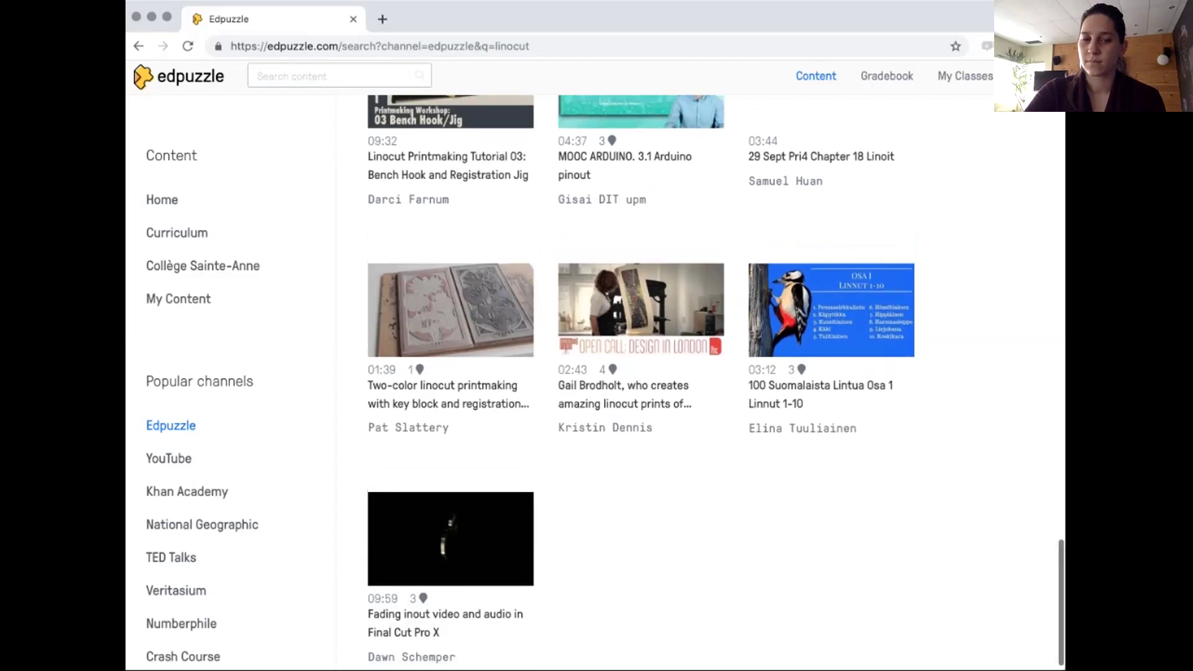
pyautogui.scroll(1, 715, 379)
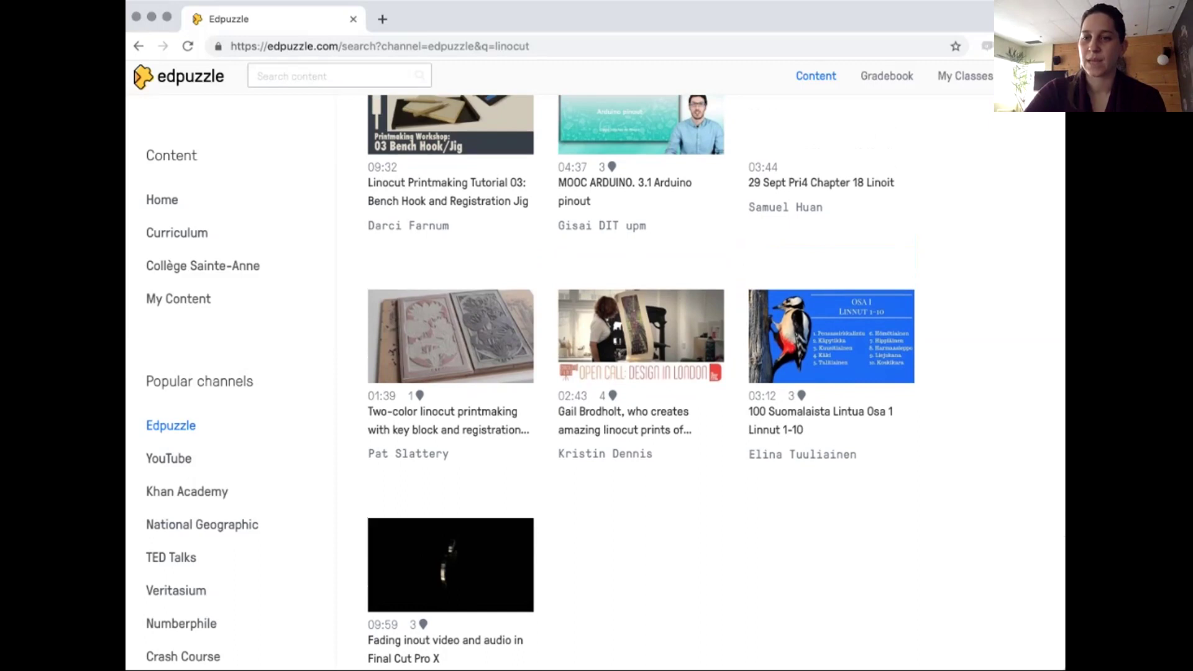
pyautogui.scroll(-1, 641, 382)
pyautogui.scroll(10, 641, 382)
pyautogui.scroll(15, 596, 482)
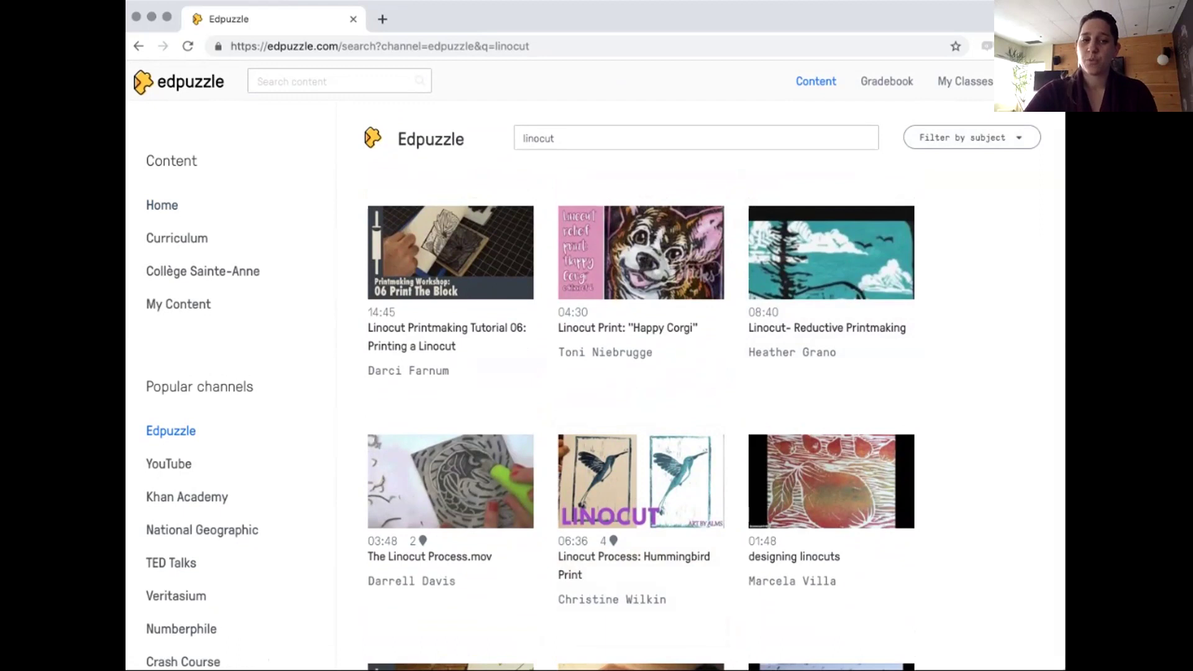
pyautogui.click(169, 464)
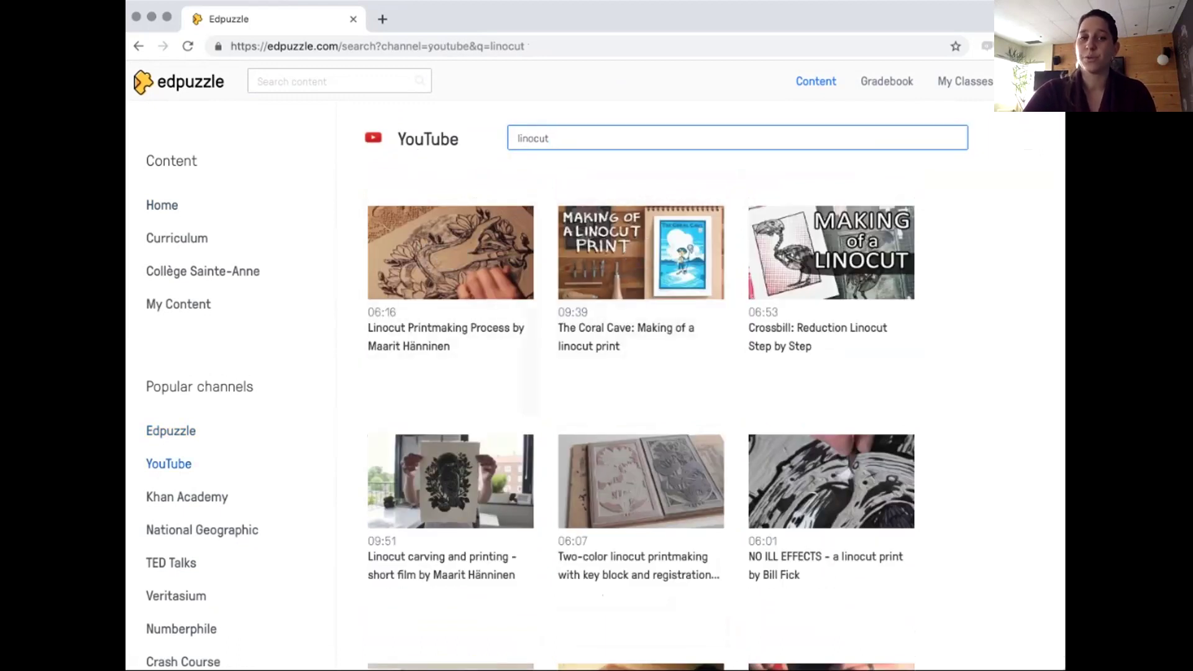
pyautogui.press('super+a')
pyautogui.press('BackSpace')
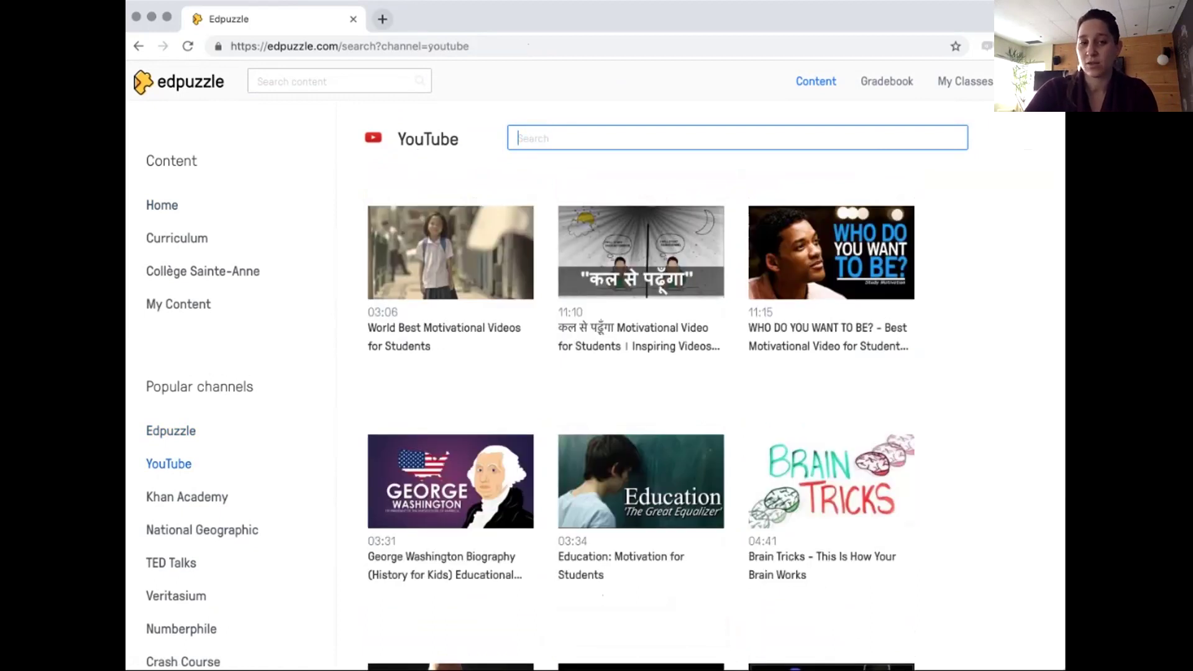
pyautogui.write('inot')
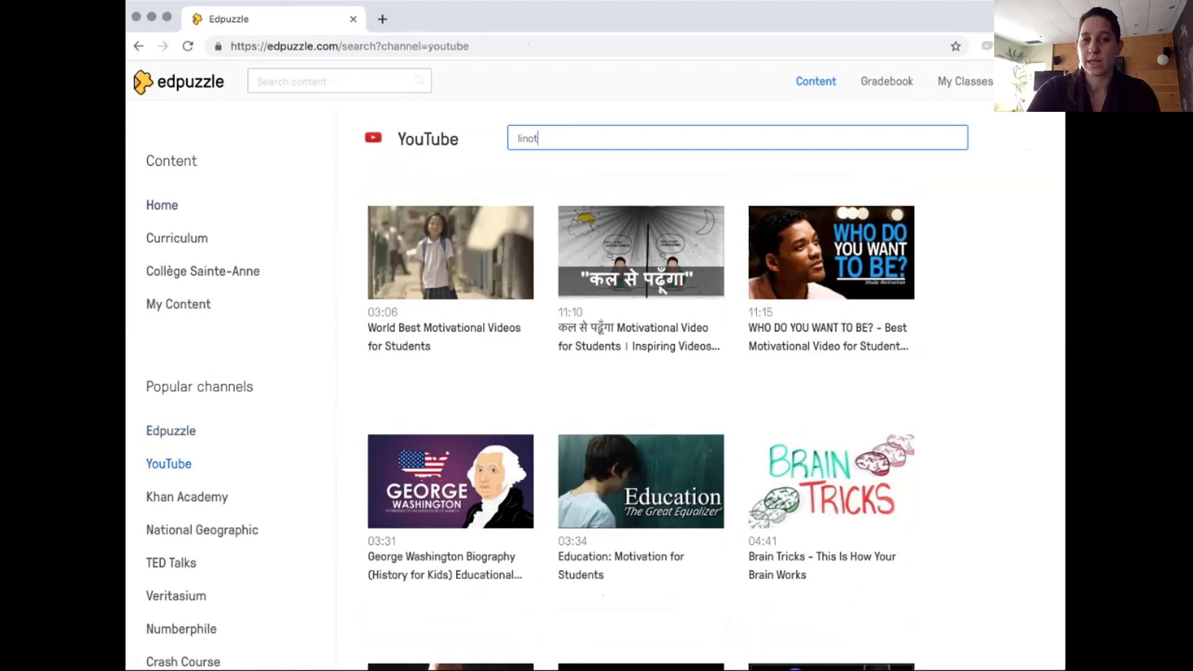
pyautogui.press('BackSpace')
pyautogui.write('cut')
# - Open the preview of the YouTube video "Linocut Printmaking Process" and play it
pyautogui.moveTo(451, 252)
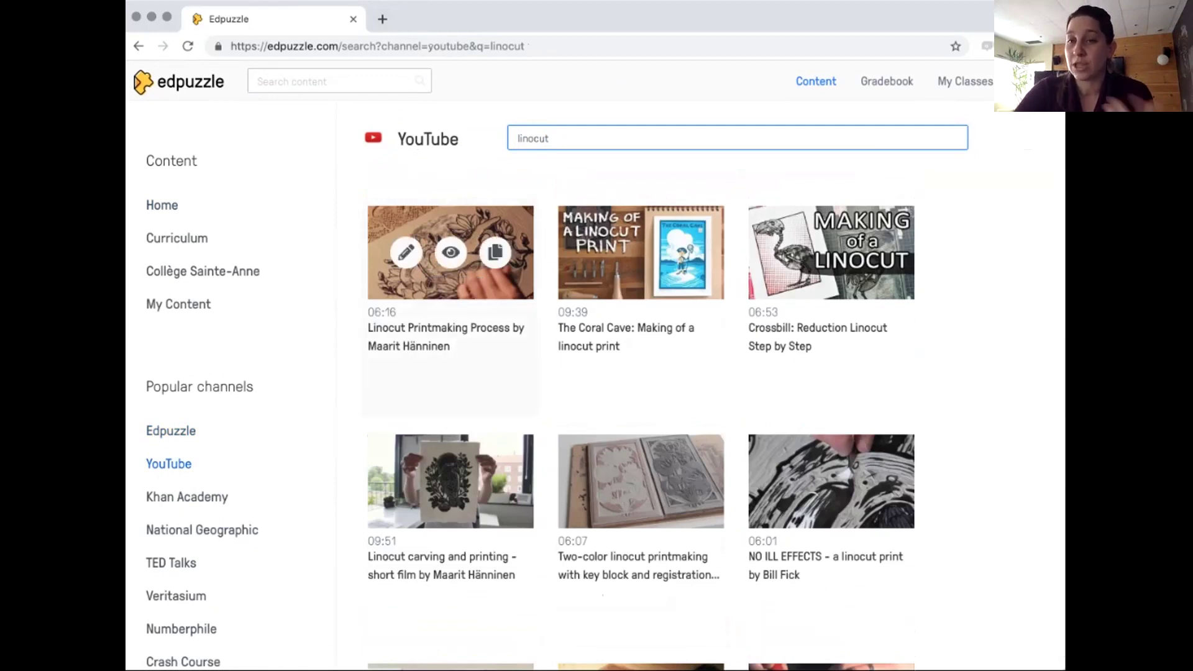
pyautogui.click(450, 252)
pyautogui.click(593, 304)
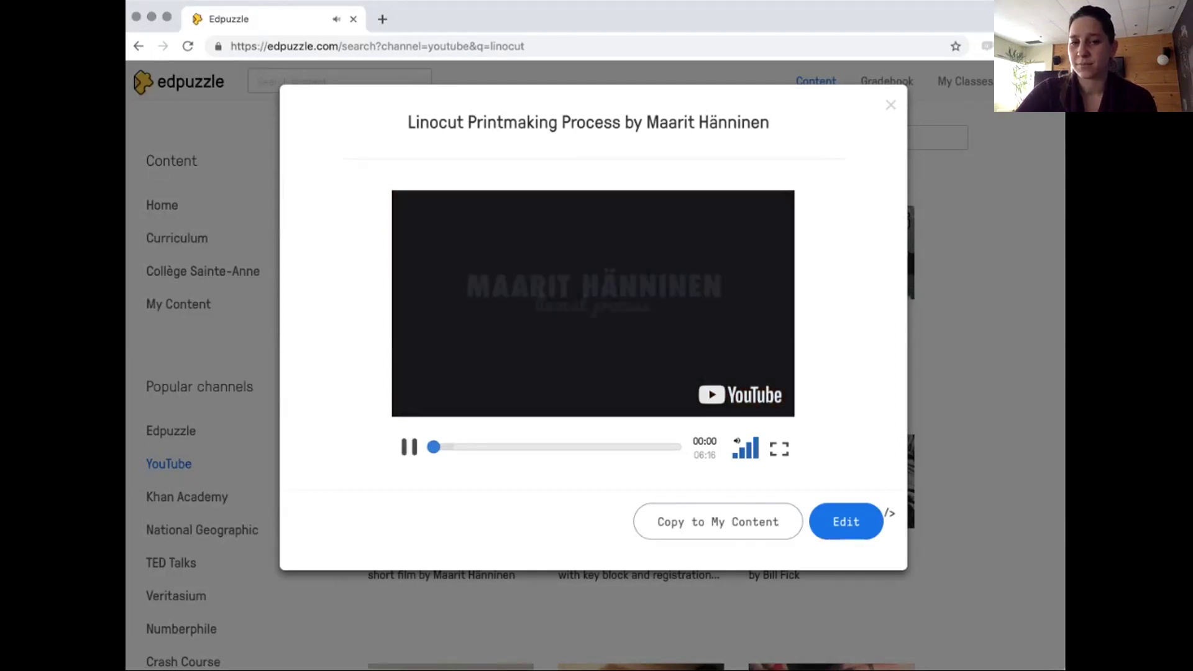
# - Preview the Linocut Printmaking Process video at 01:43 and 03:09, pause it and close the preview
pyautogui.click(501, 446)
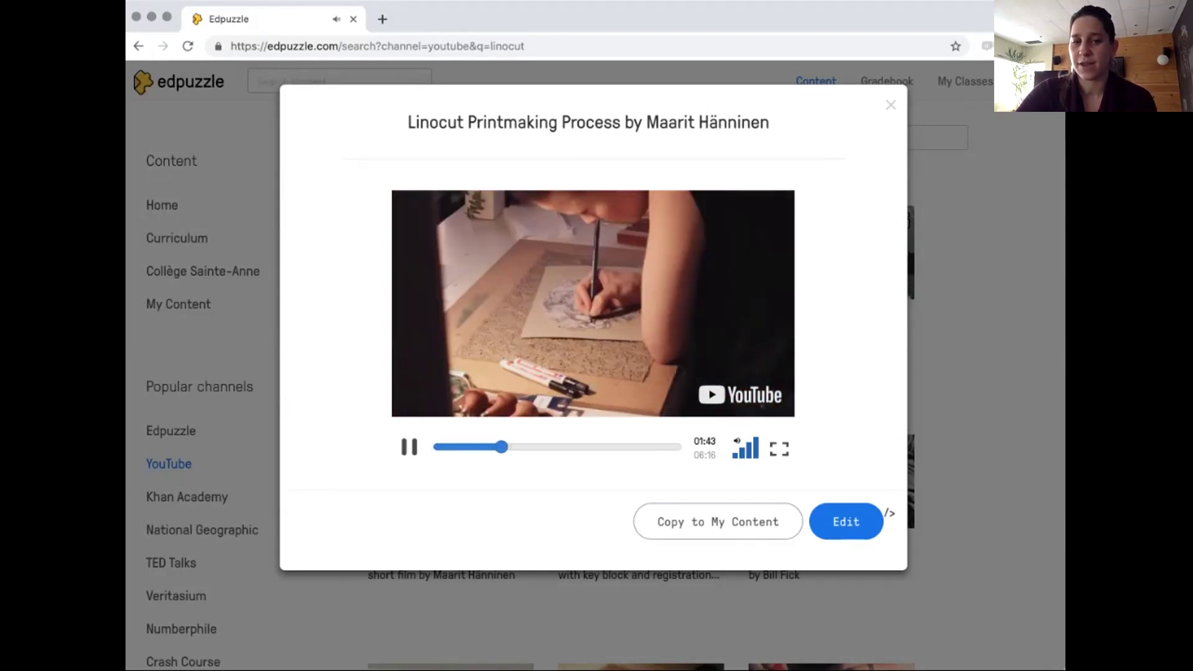
pyautogui.click(557, 446)
pyautogui.press('space')
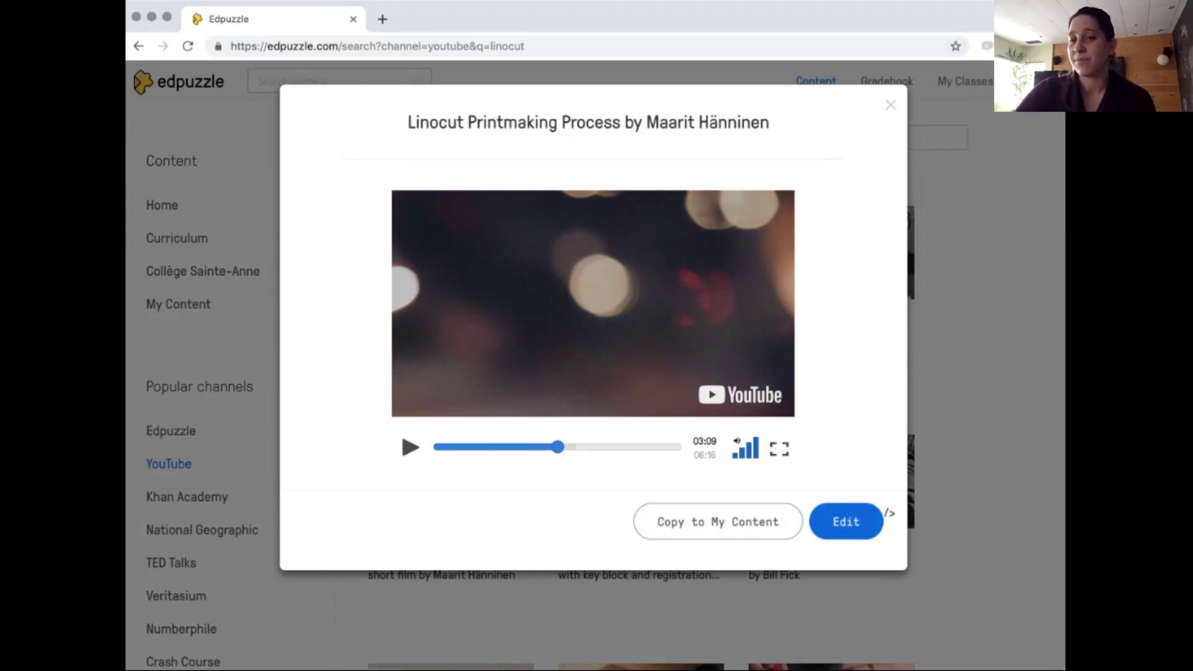
pyautogui.click(890, 105)
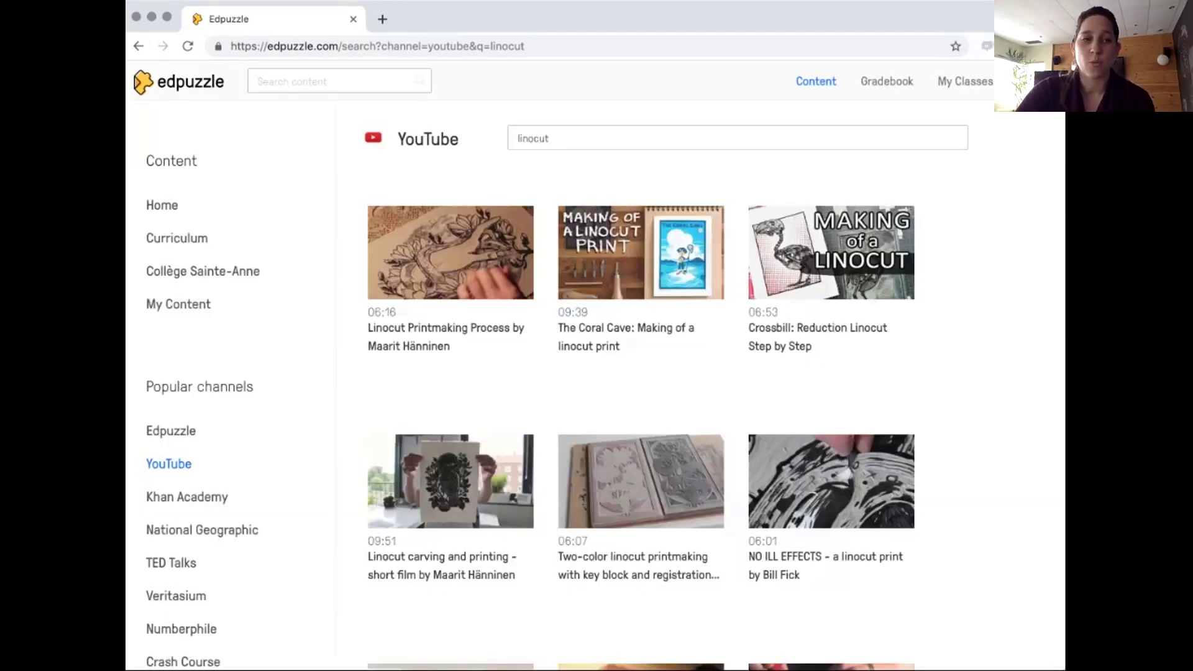
# - Open the first Linocut Printmaking Process video in My Content for editing and crop its end to 05:17
pyautogui.click(178, 304)
pyautogui.scroll(-10, 640, 384)
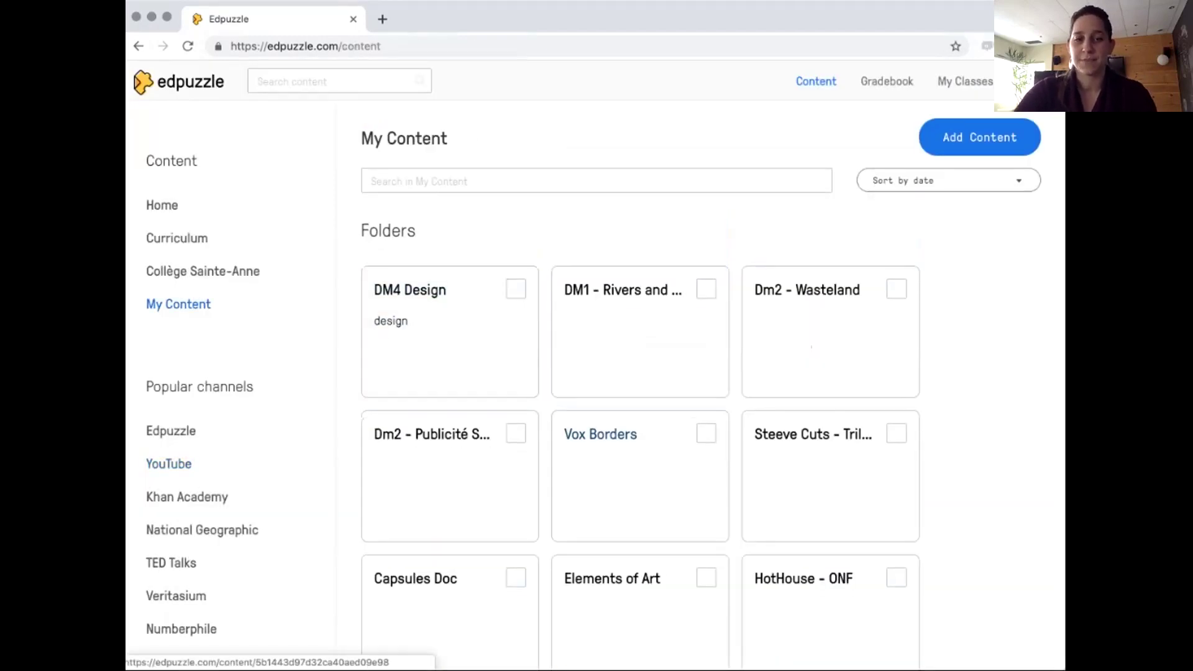
pyautogui.scroll(1, 641, 384)
pyautogui.scroll(-2, 641, 384)
pyautogui.scroll(10, 641, 383)
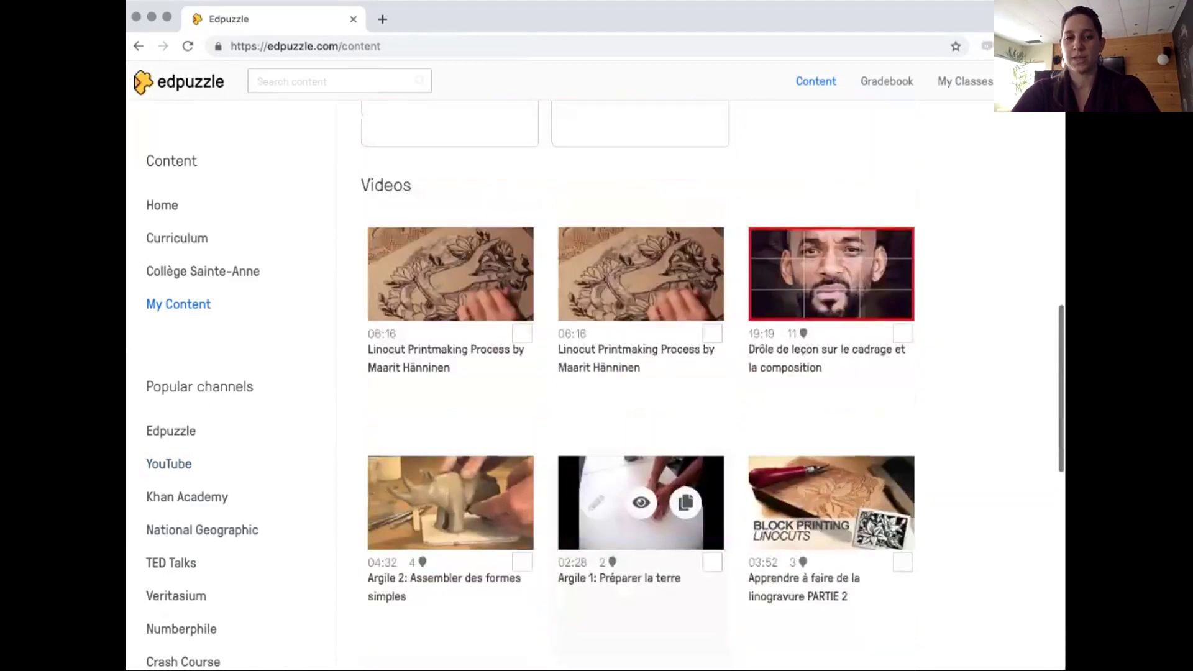
pyautogui.scroll(3, 640, 384)
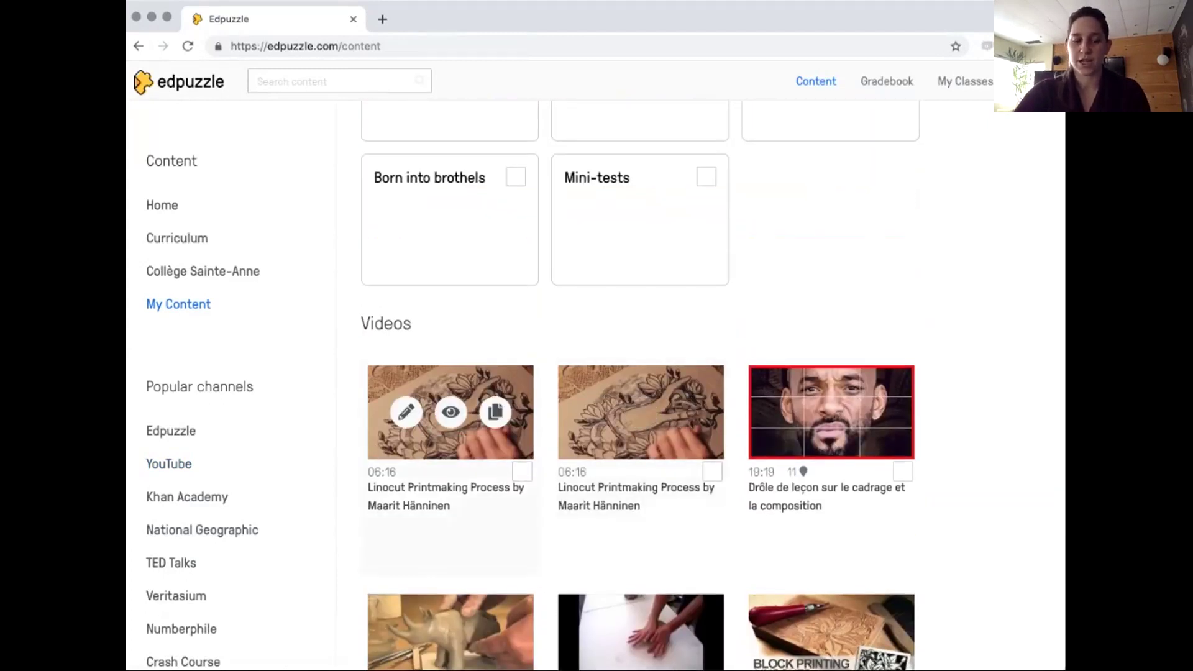
pyautogui.click(406, 412)
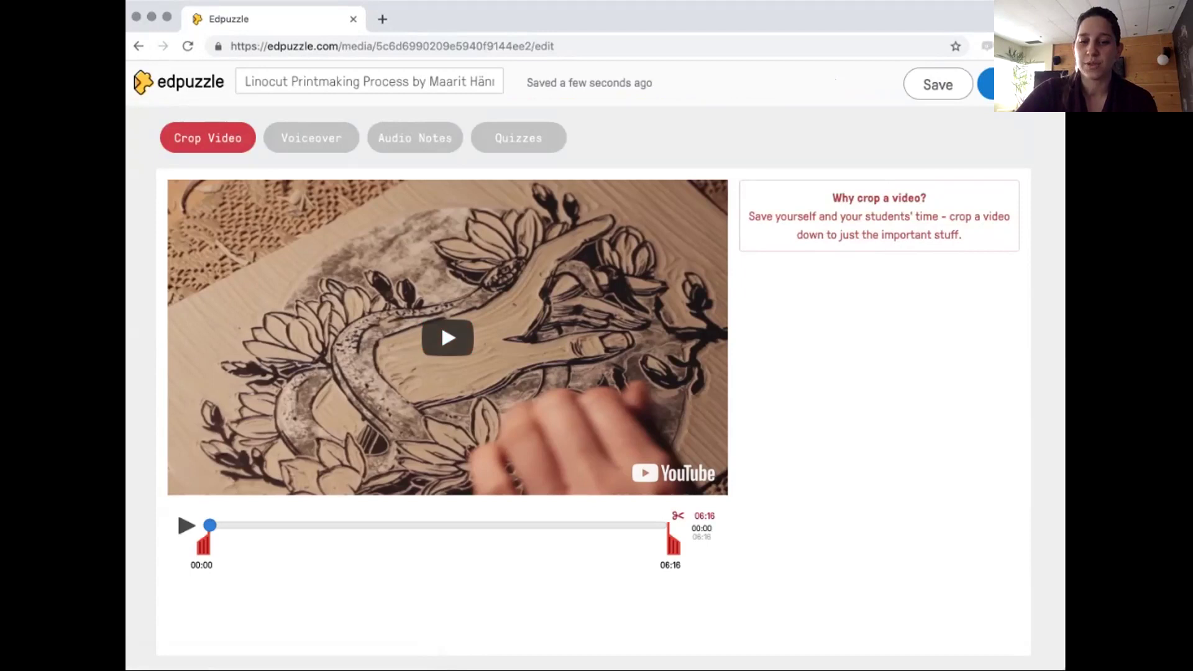
pyautogui.moveTo(673, 543); pyautogui.dragTo(601, 544)
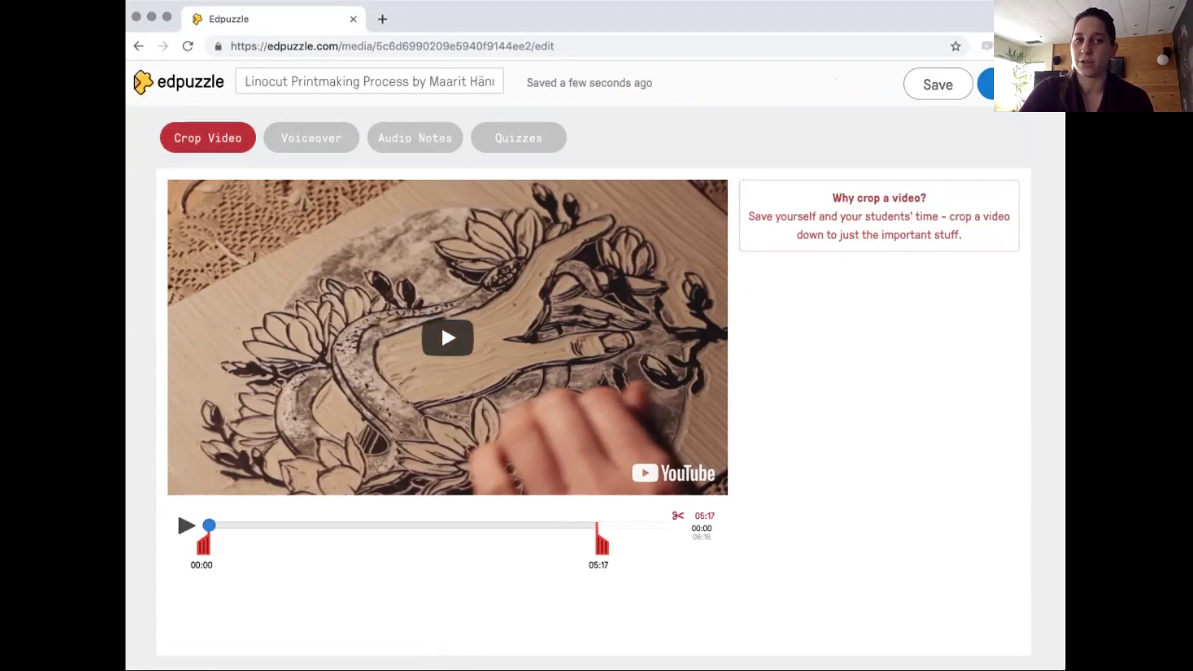
# - Look at the Voiceover mode, stop its playback and view the Audio Notes mode
pyautogui.click(311, 137)
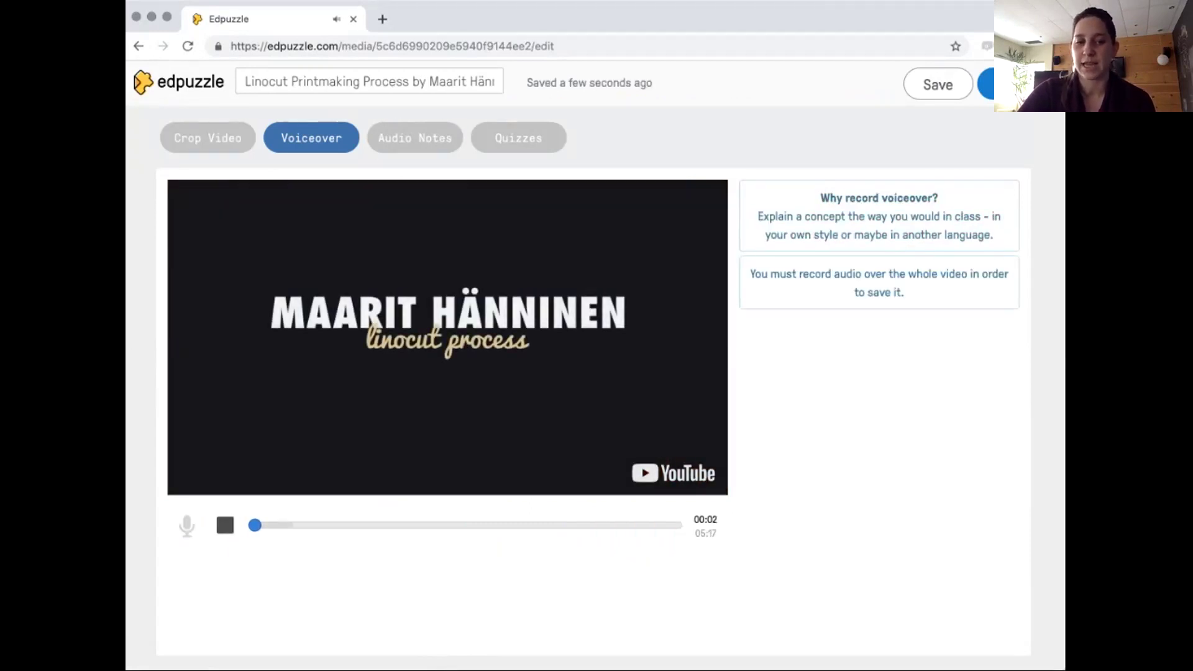
pyautogui.click(225, 525)
pyautogui.click(415, 138)
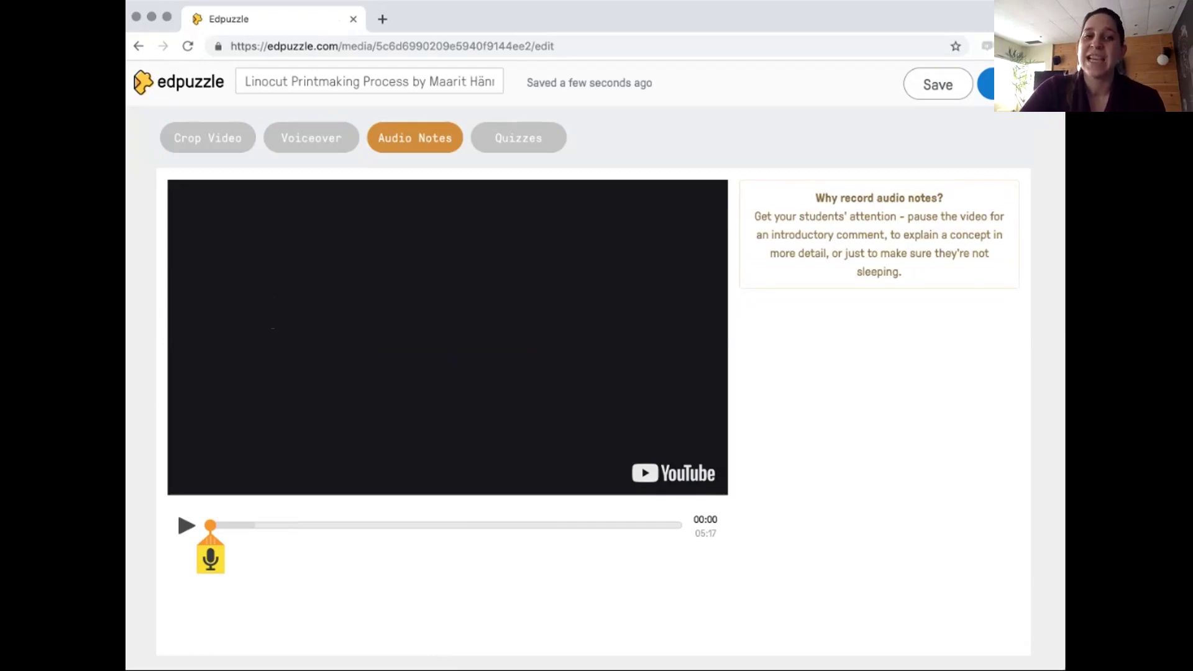
# - Add and save a quiz comment reading "commentaire ici" at 01:26 in the video
pyautogui.click(518, 137)
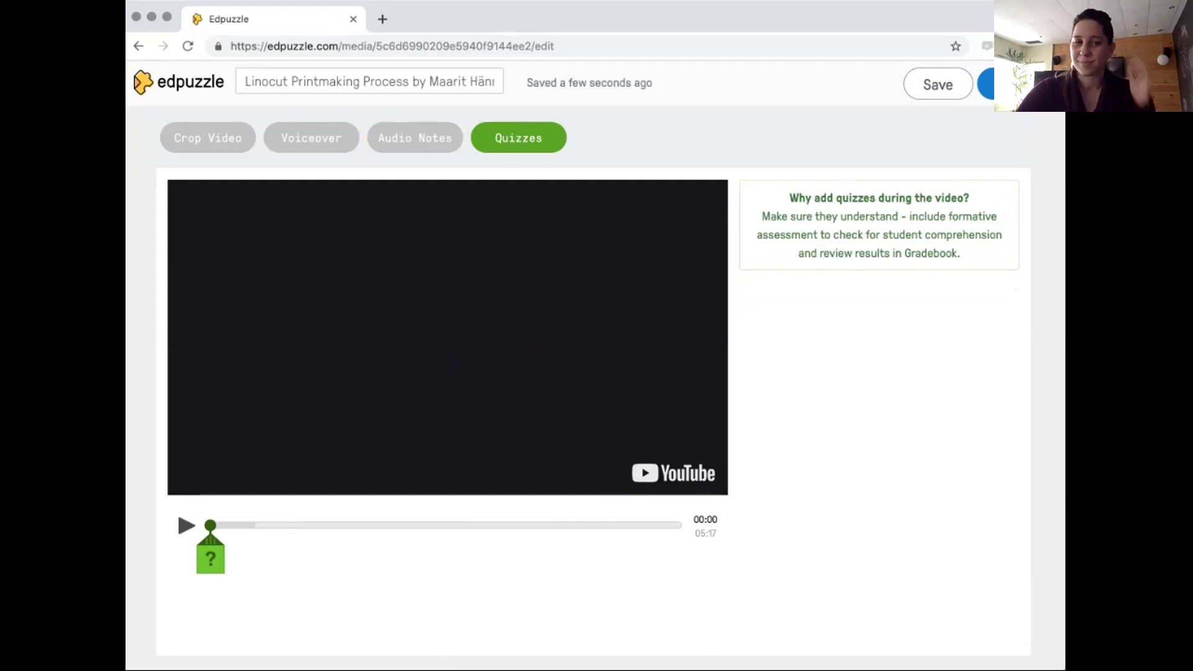
pyautogui.click(338, 525)
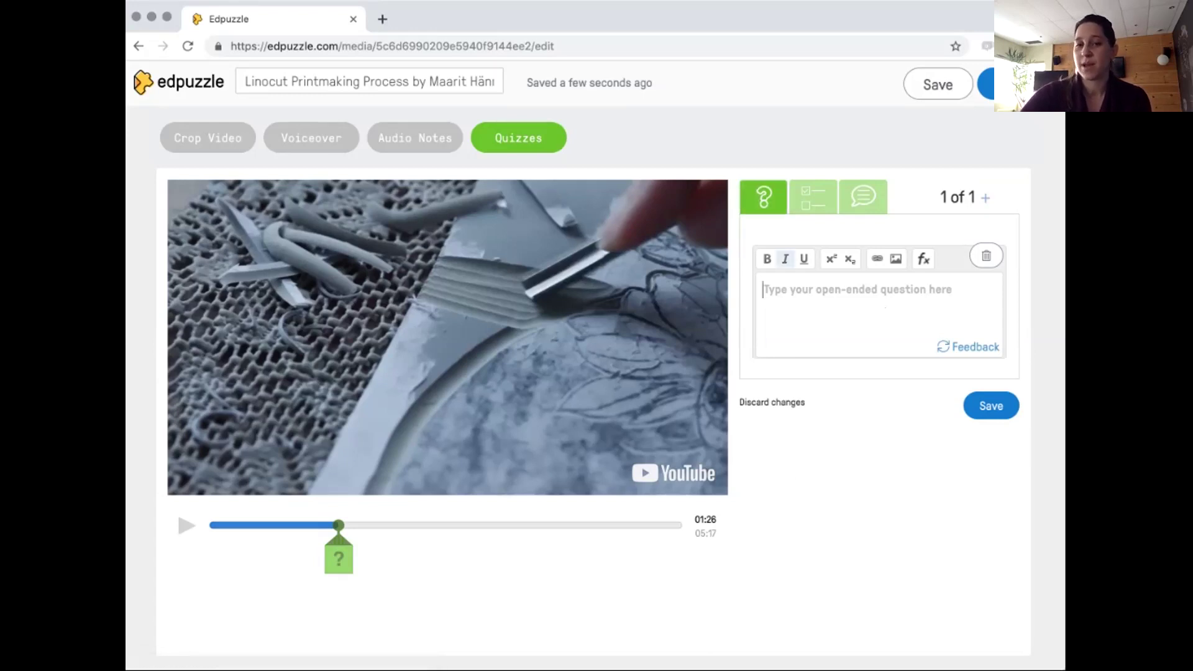
pyautogui.click(812, 197)
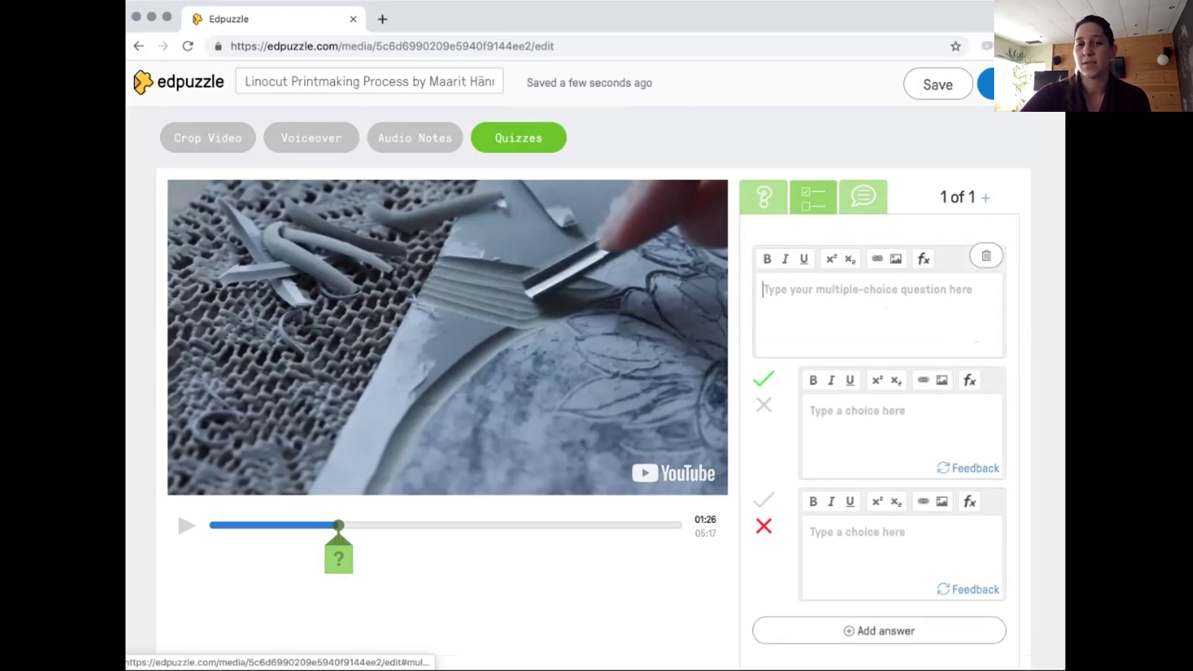
pyautogui.click(862, 197)
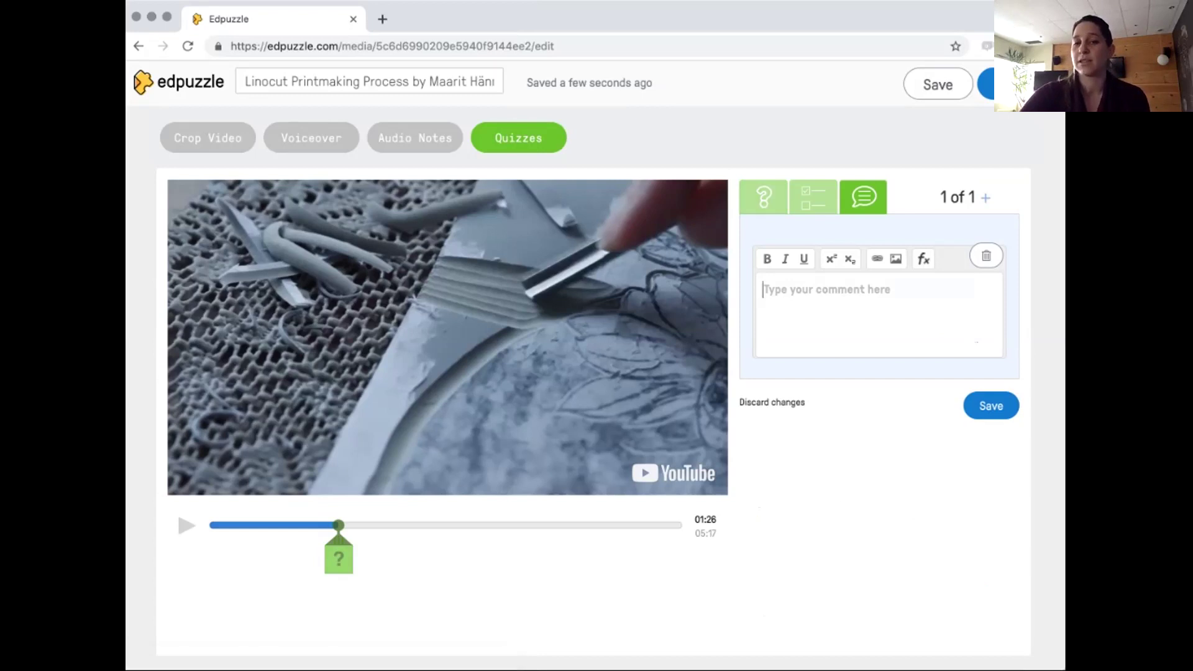
pyautogui.write('commentaire ici')
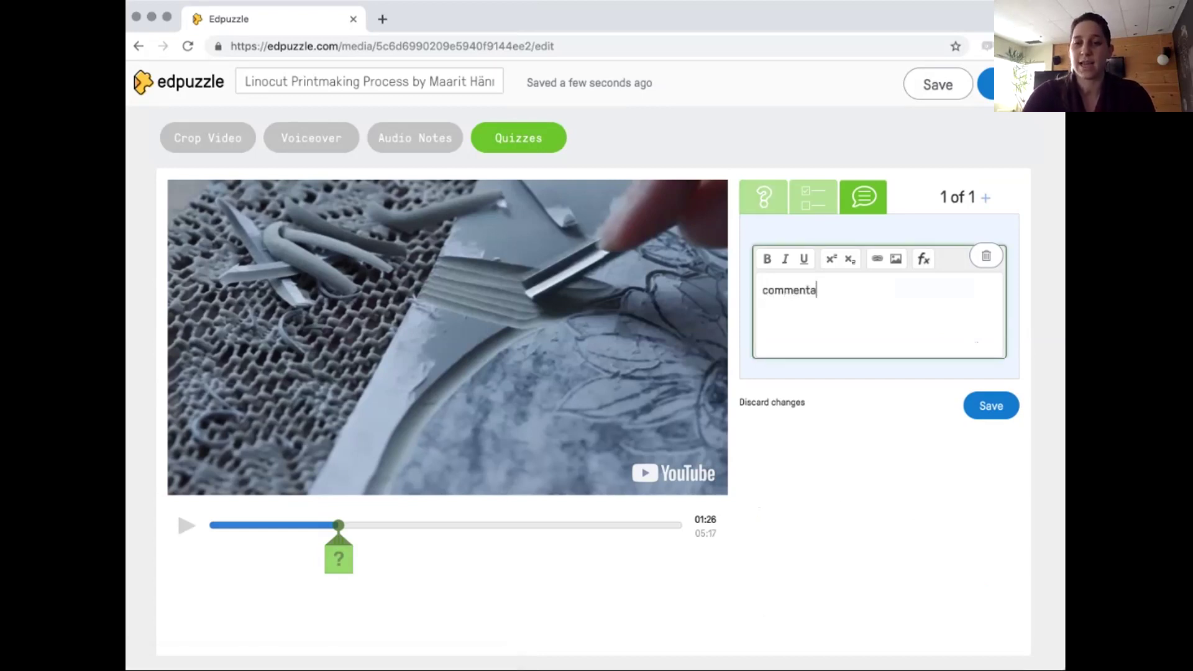
pyautogui.click(990, 406)
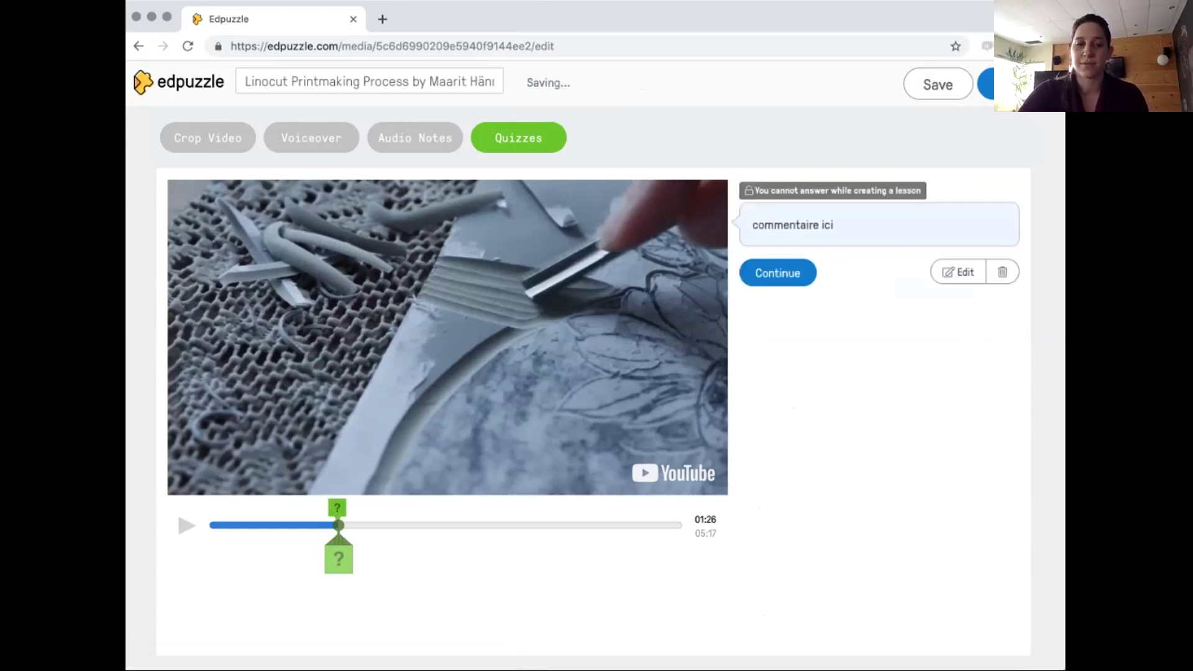
# - Continue past the comment and save an open-ended question reading "question ouverte" at 02:06
pyautogui.click(777, 271)
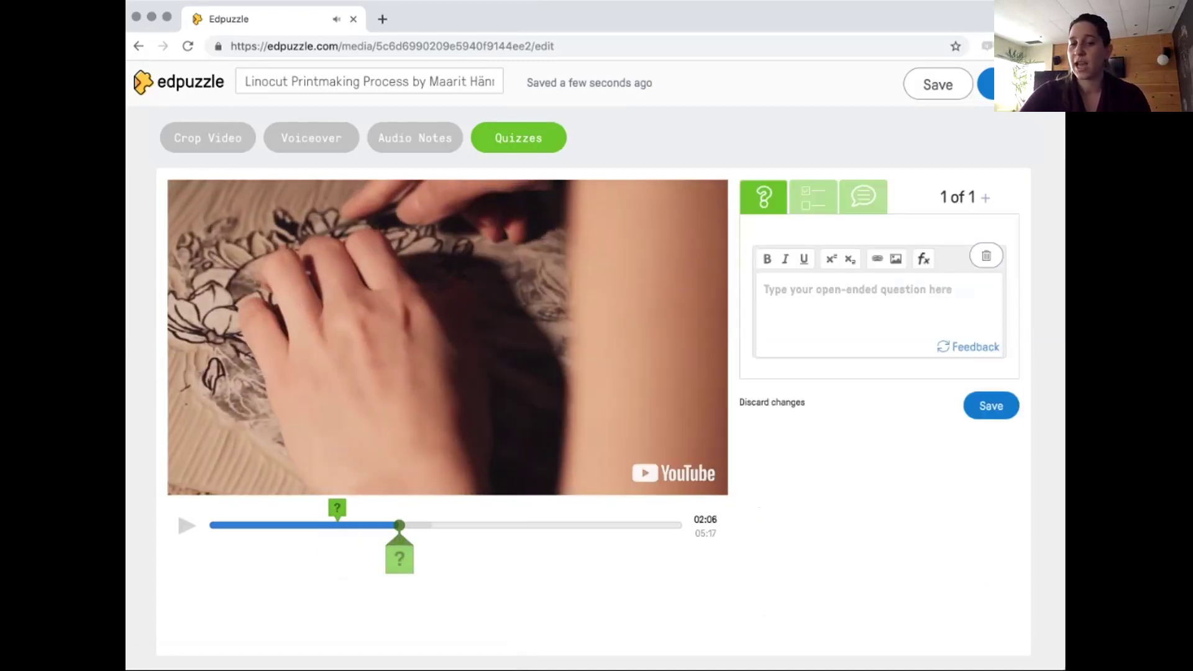
pyautogui.write('q')
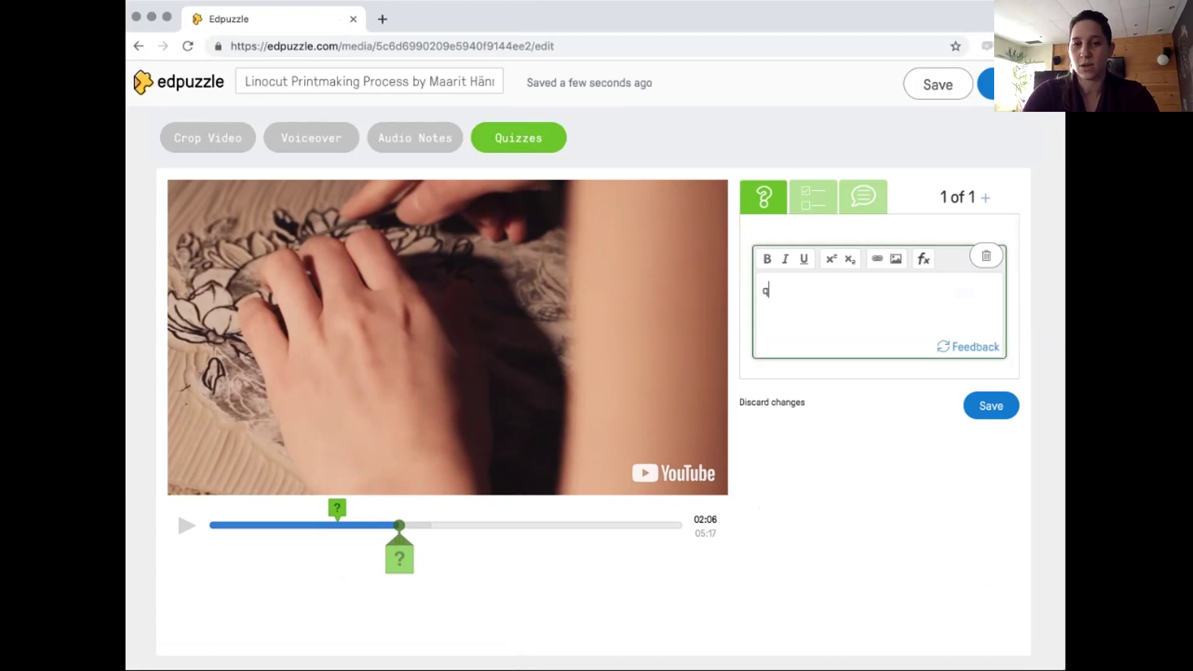
pyautogui.write('uestion ouverte')
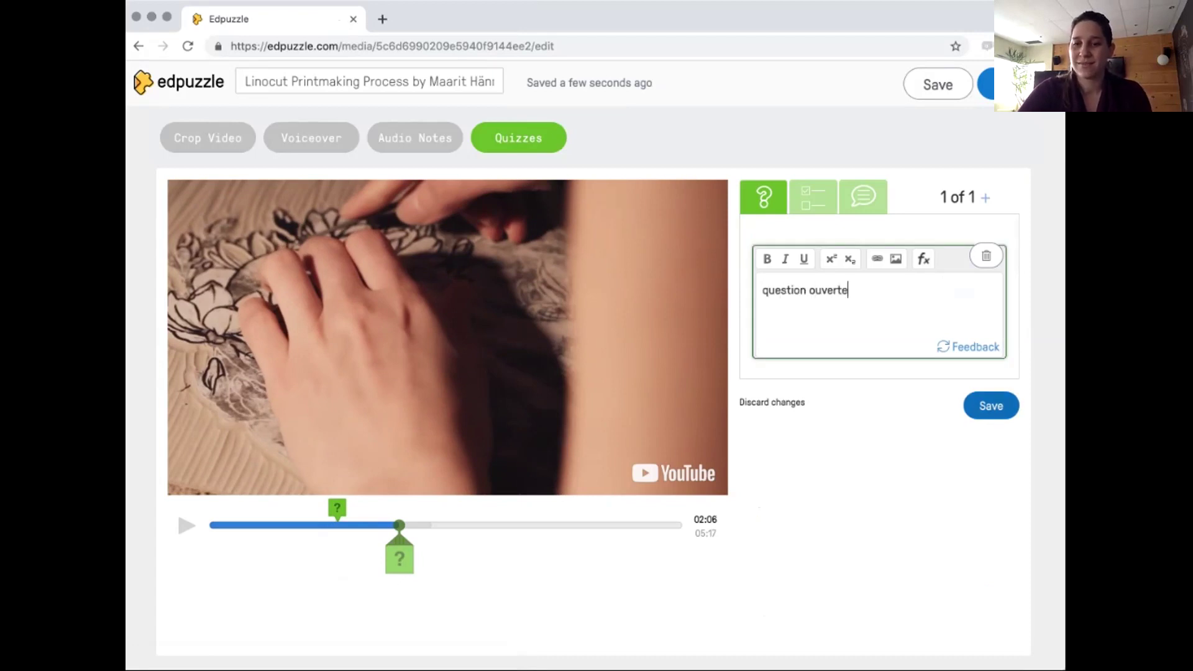
pyautogui.click(991, 405)
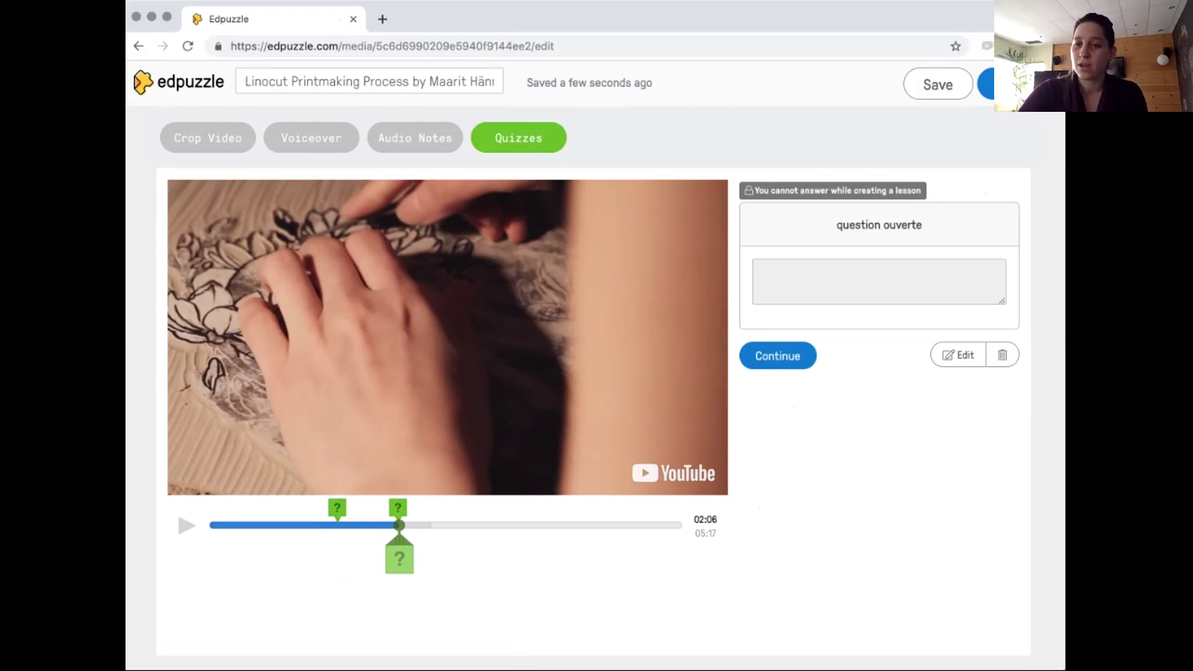
# - Add and save a second open-ended question reading "question ouverte 2" at the same 02:06 point
pyautogui.click(958, 355)
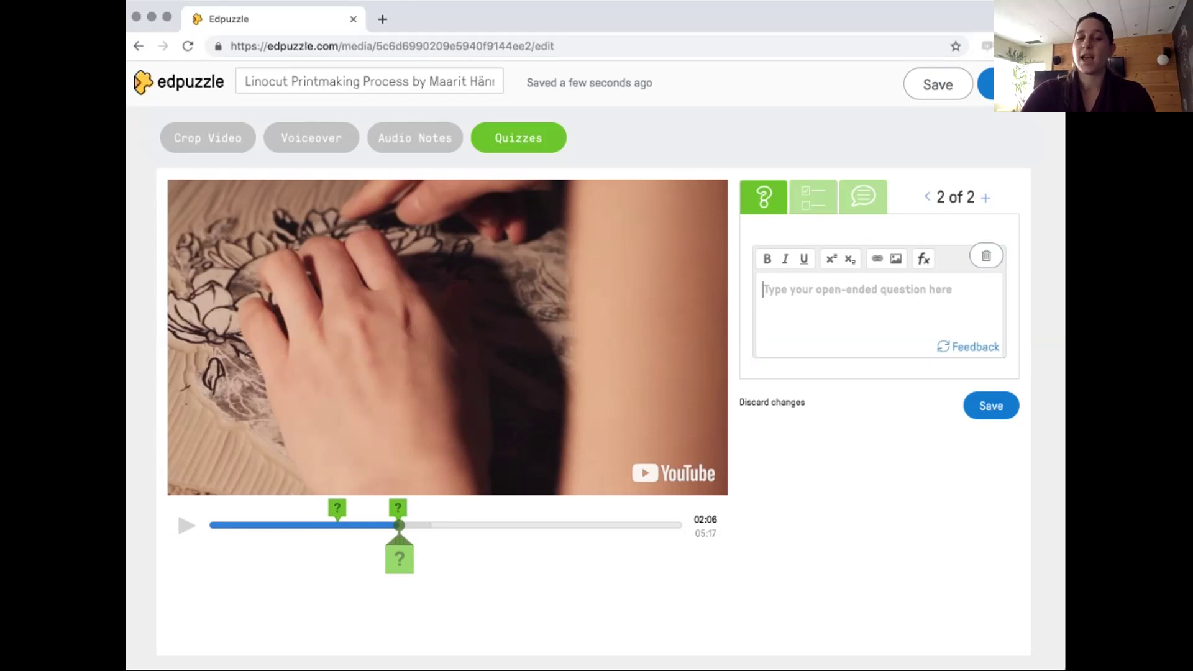
pyautogui.write('question ouverte 2')
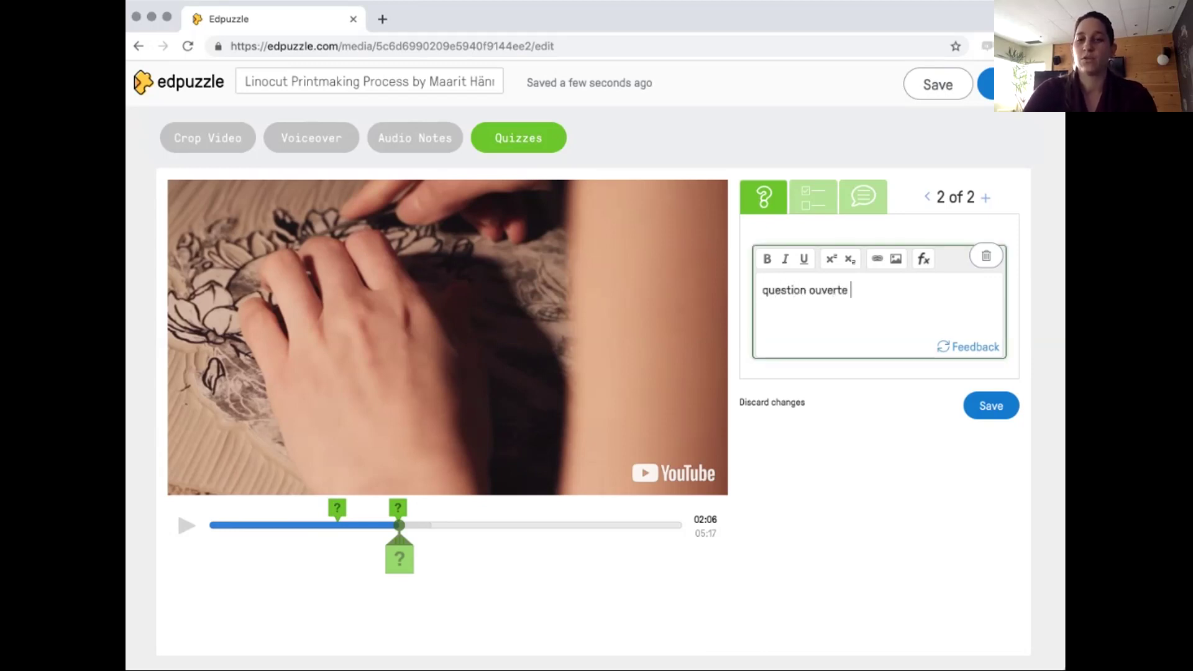
pyautogui.click(991, 405)
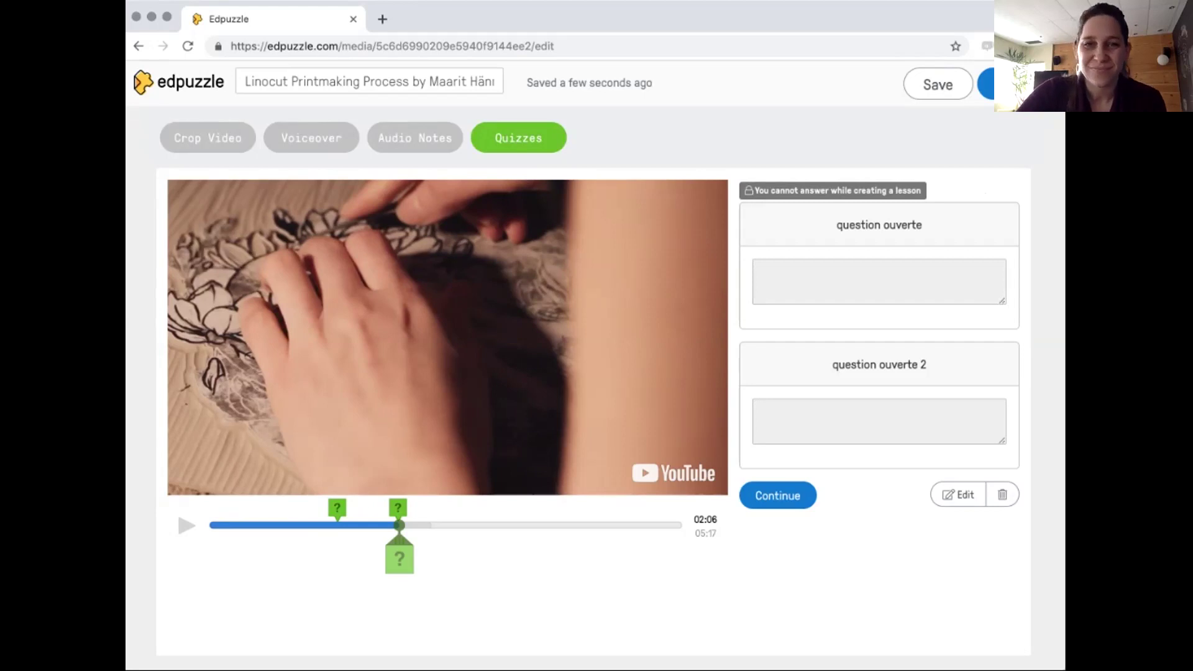
# - Create a multiple-choice question at 02:35 in the video with the text "question choix de réponse"
pyautogui.click(777, 495)
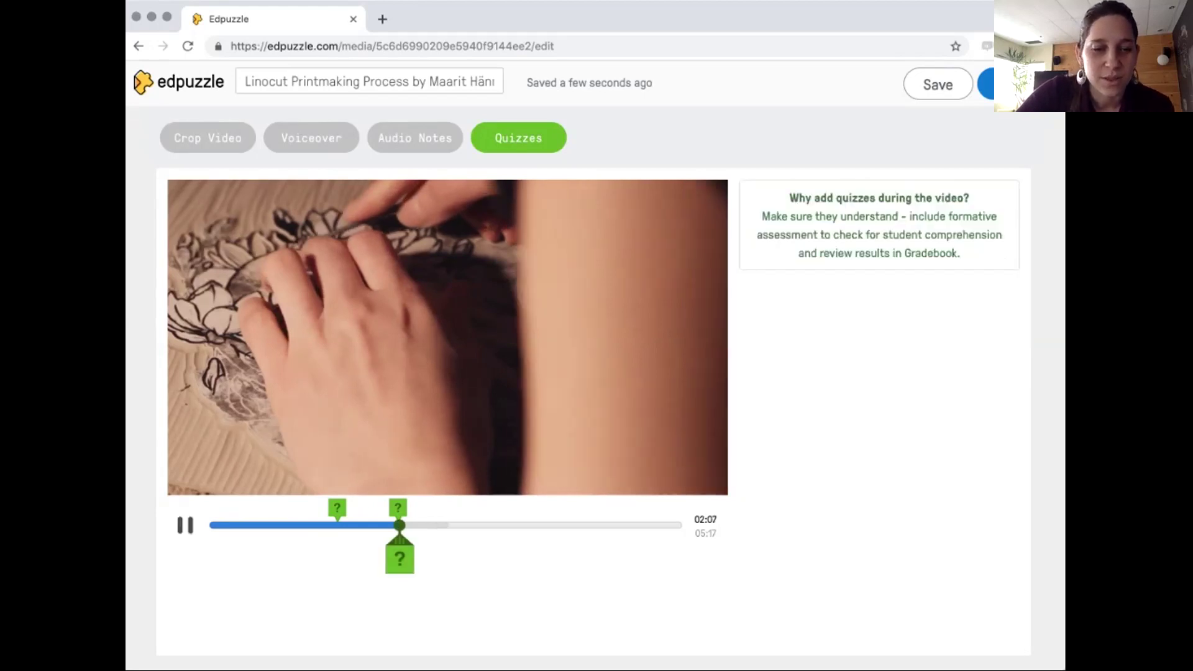
pyautogui.press('space')
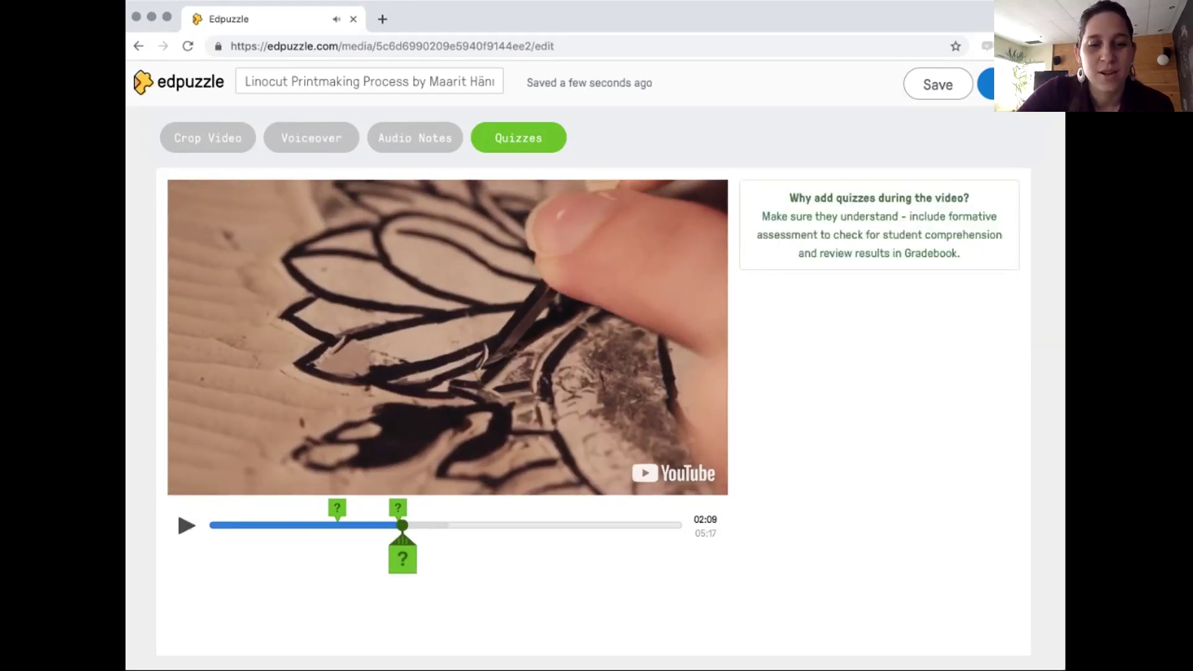
pyautogui.click(441, 525)
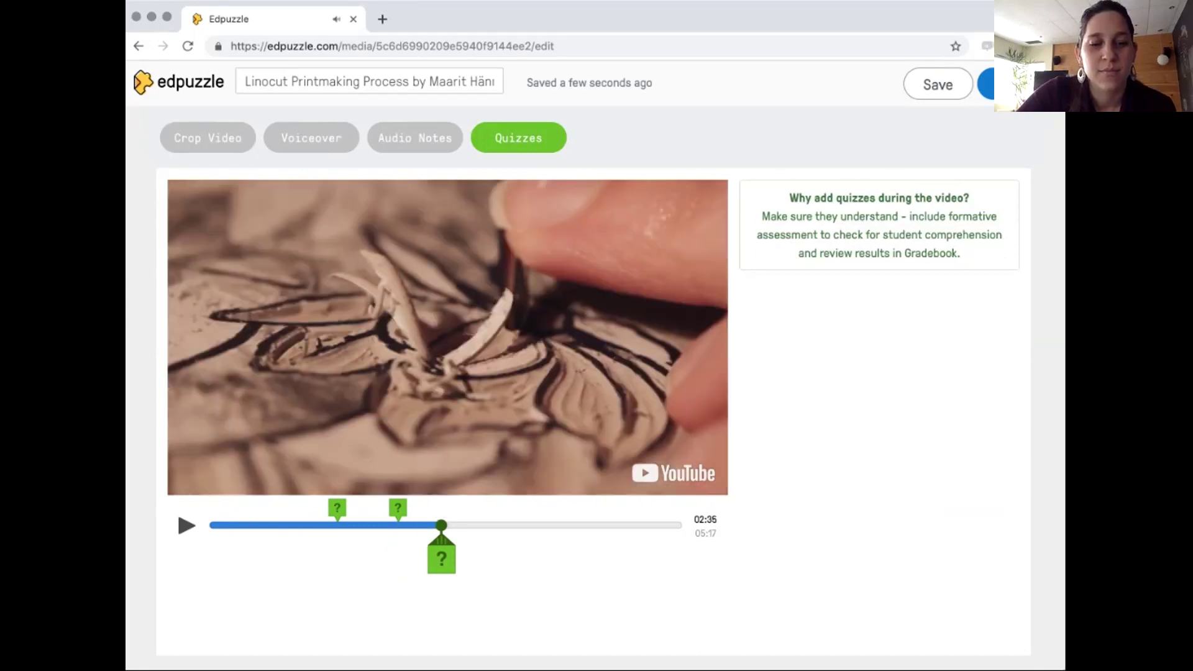
pyautogui.click(441, 559)
pyautogui.click(863, 197)
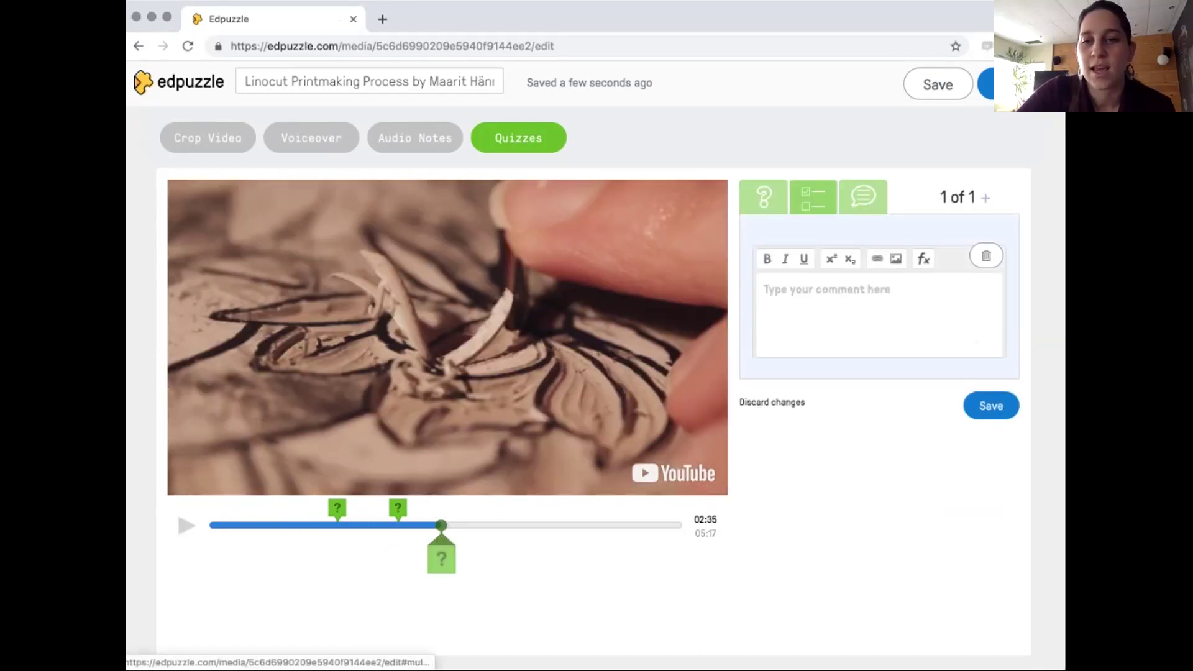
pyautogui.click(812, 197)
pyautogui.click(764, 290)
pyautogui.write('questio')
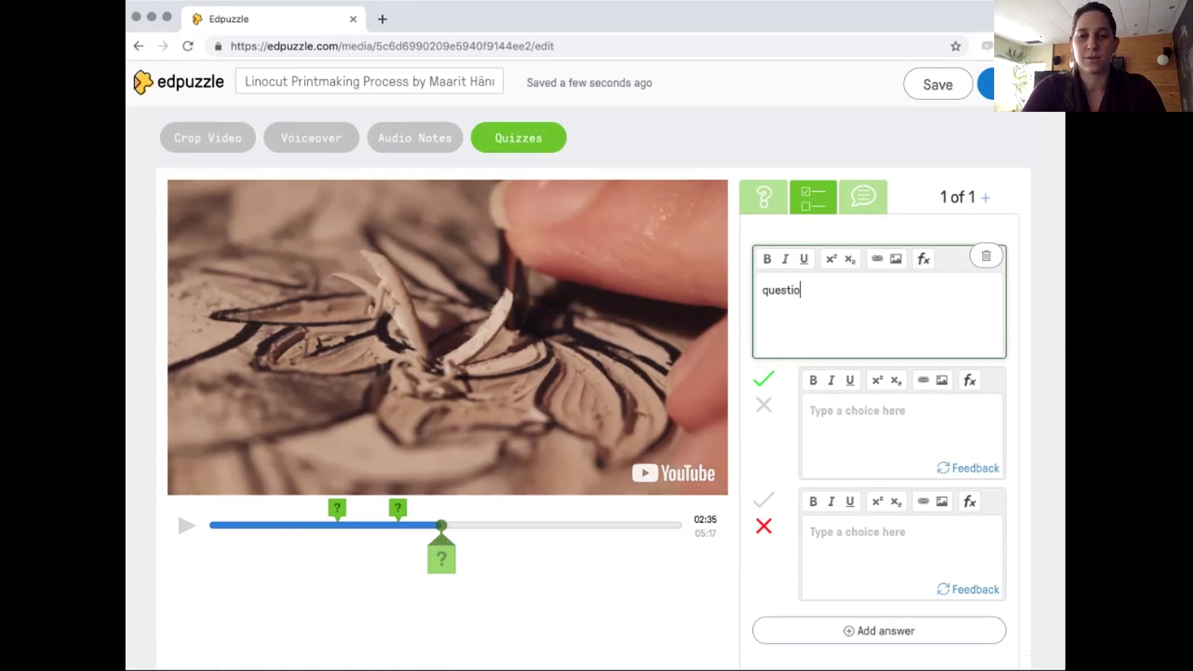
pyautogui.write('n choix de réponse')
# - Enter the answers "choix 1" and "choix 2", mark both as correct and save the multiple-choice question
pyautogui.press('Tab')
pyautogui.write('choix 1')
pyautogui.press('Tab')
pyautogui.write('choix 2')
pyautogui.click(764, 499)
pyautogui.scroll(-1, 925, 501)
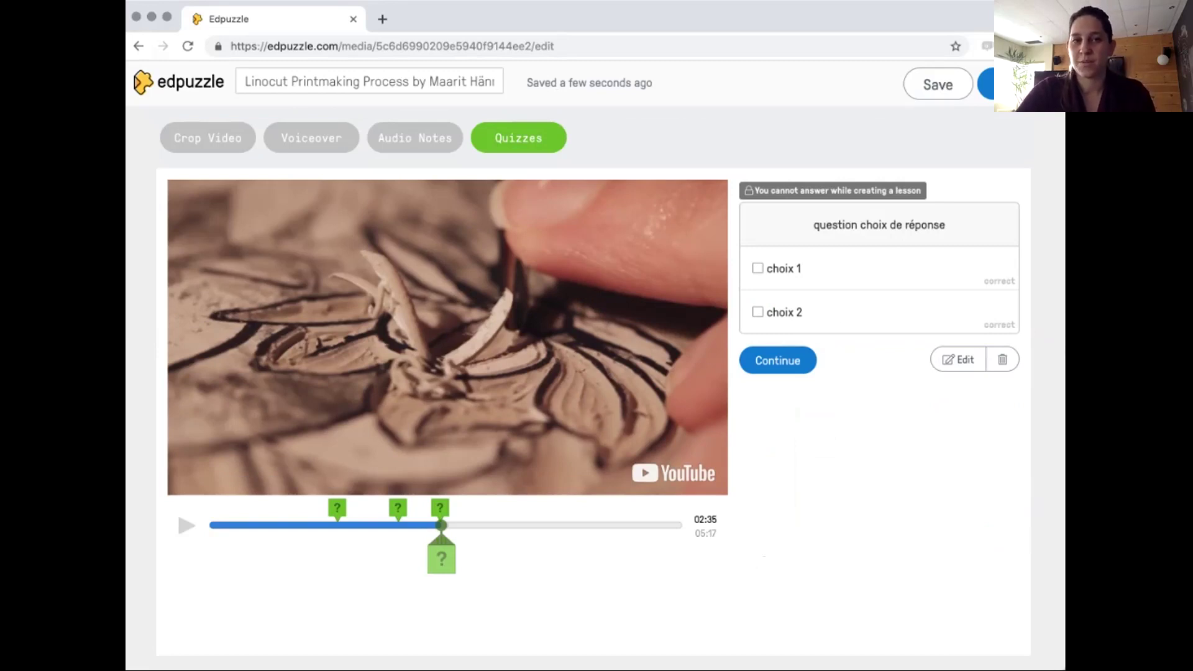
# - Rename the video lesson as "exercice de base 1"
pyautogui.click(369, 81)
pyautogui.press('End')
pyautogui.press('super+a')
pyautogui.write('exercice de vas')
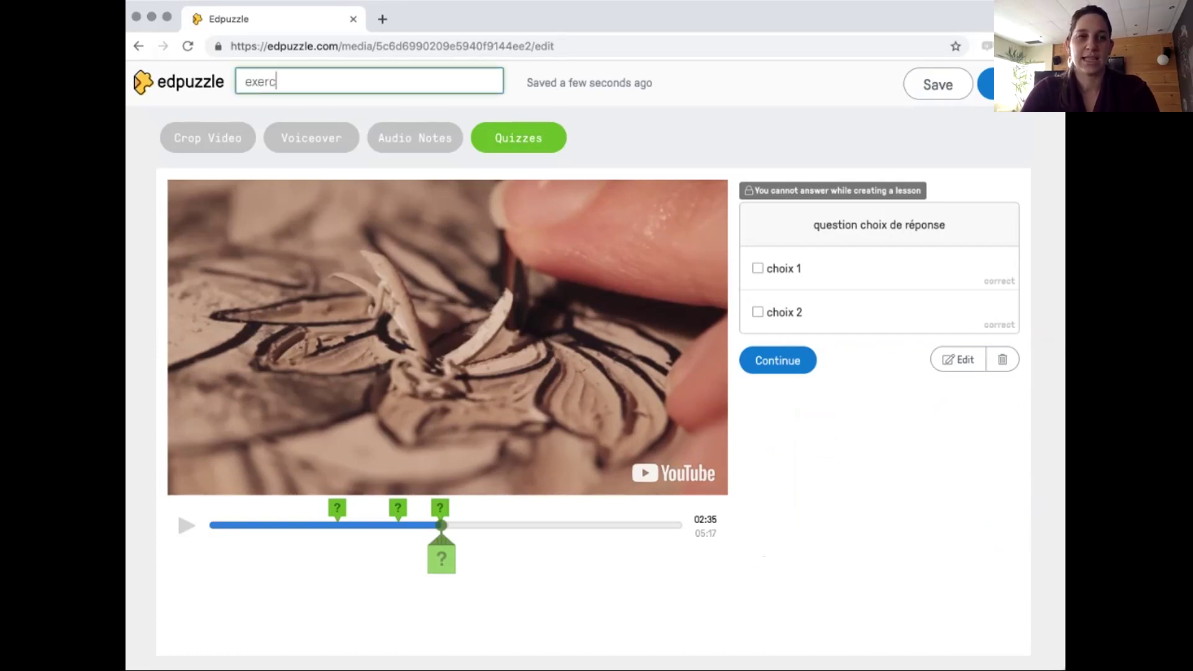
pyautogui.press('BackSpace')
pyautogui.press('BackSpace')
pyautogui.press('BackSpace')
pyautogui.press('BackSpace')
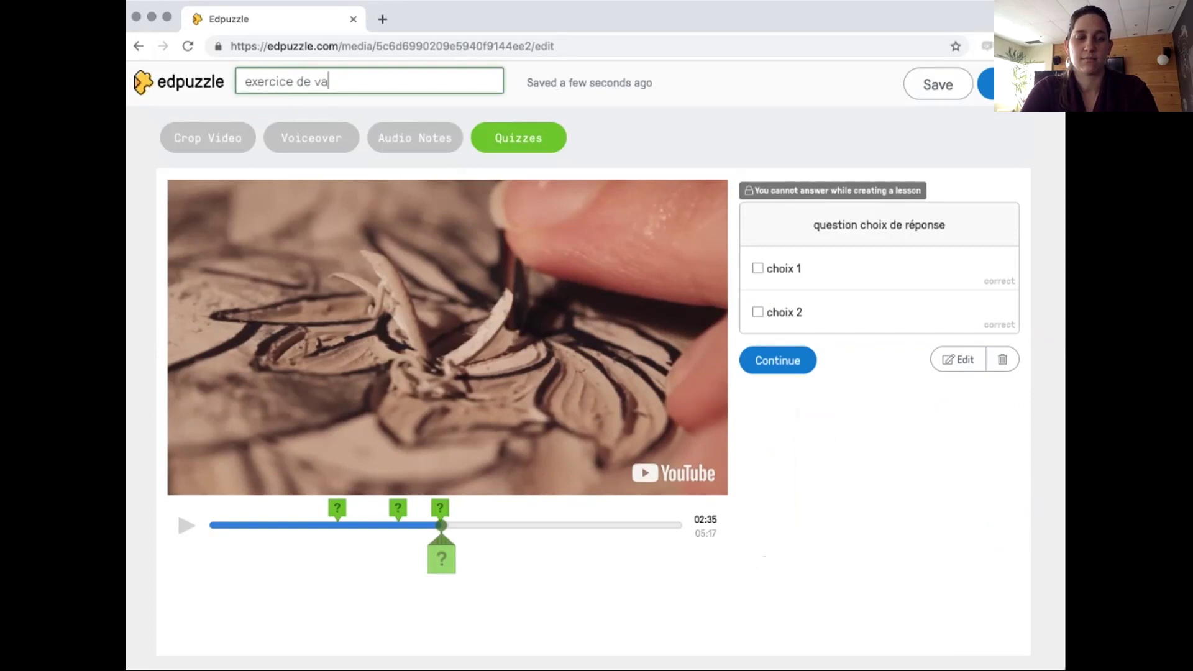
pyautogui.write('ba')
pyautogui.press('BackSpace')
pyautogui.press('BackSpace')
pyautogui.write('va')
pyautogui.press('BackSpace')
pyautogui.press('BackSpace')
pyautogui.write('base 1')
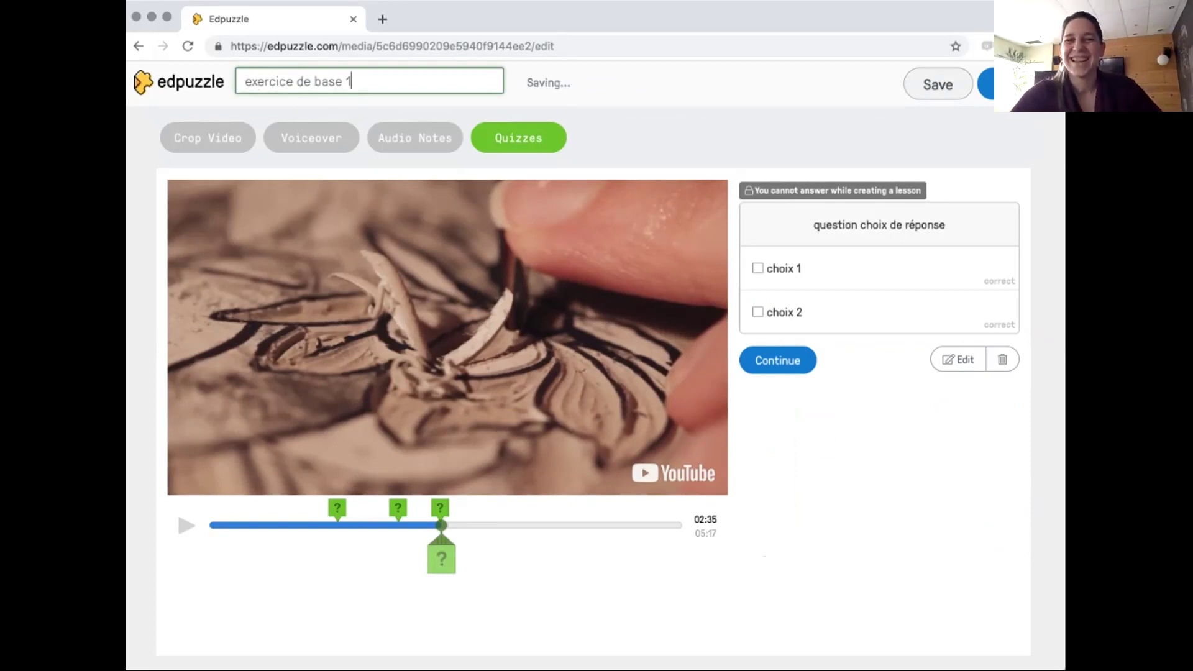
pyautogui.press('Return')
# - Assign the lesson to the *Arts Médiatiques DM2 class and look it up among the videos in My Content
pyautogui.click(987, 85)
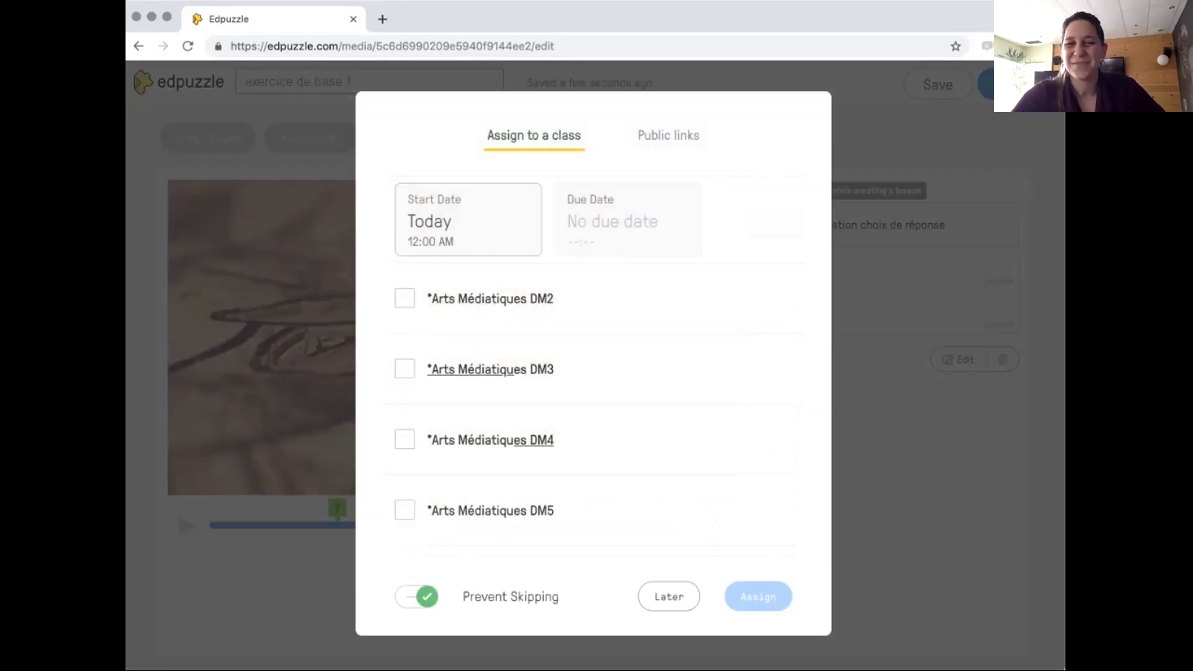
pyautogui.scroll(-10, 490, 369)
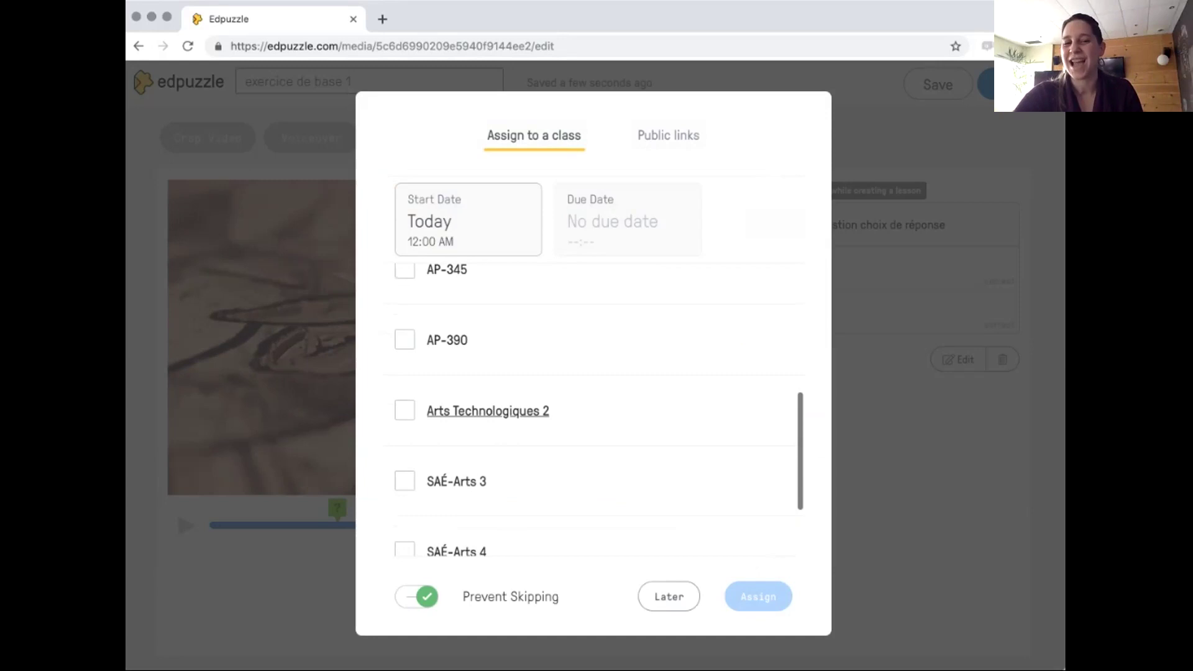
pyautogui.scroll(10, 491, 369)
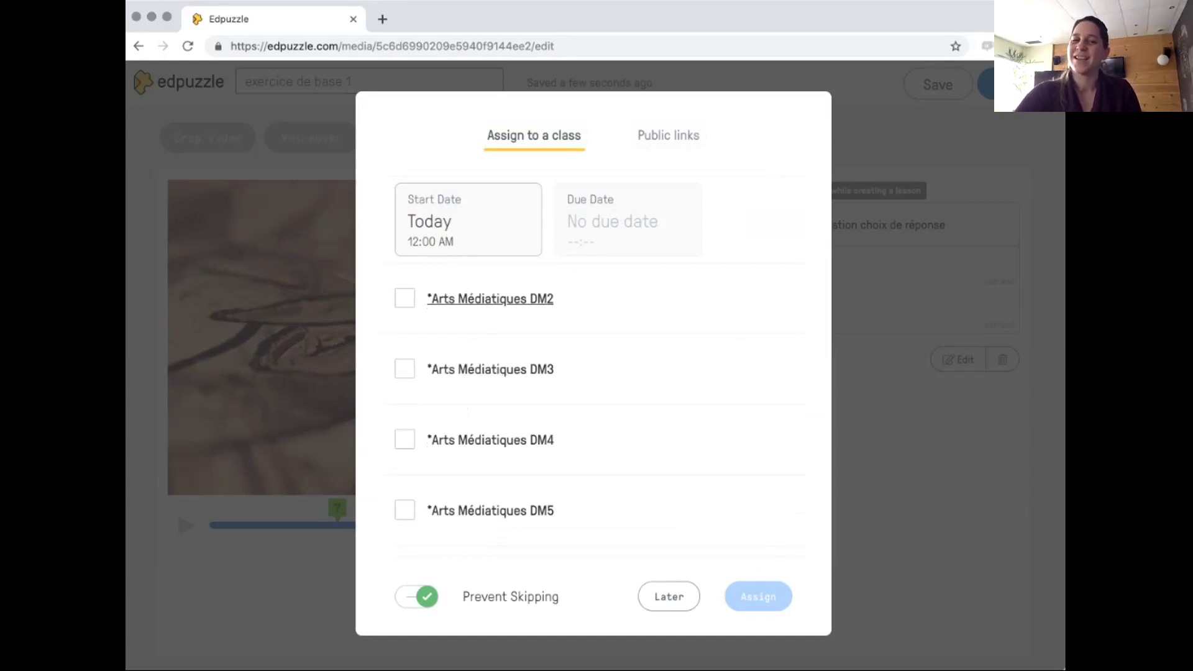
pyautogui.click(490, 298)
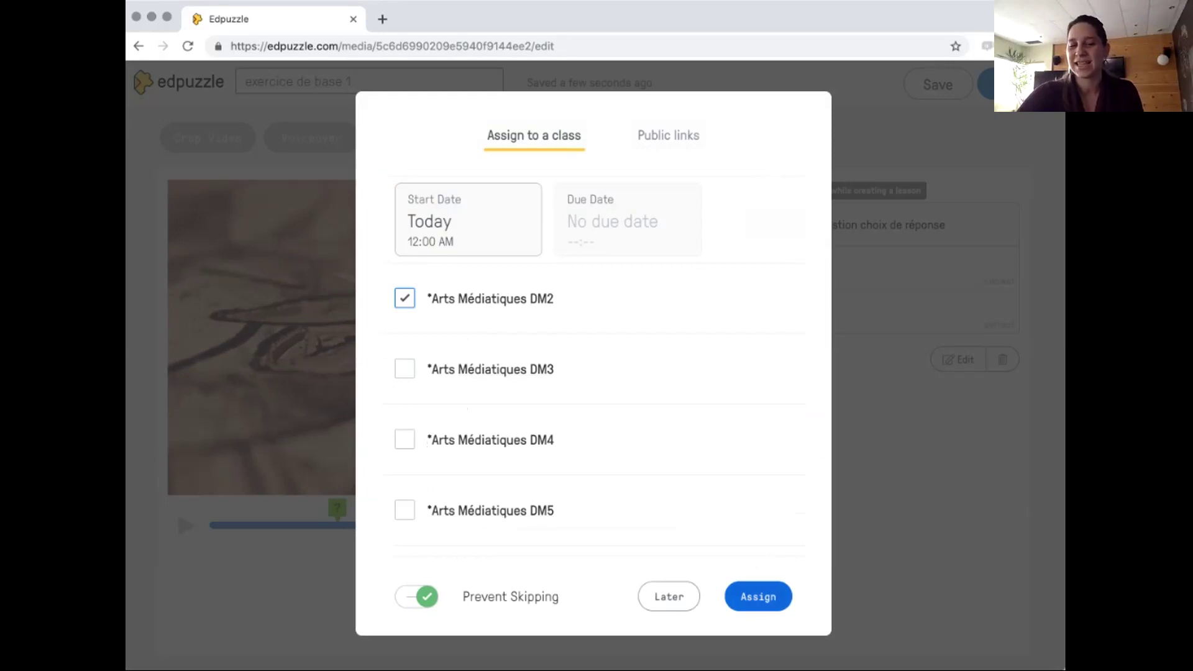
pyautogui.click(758, 596)
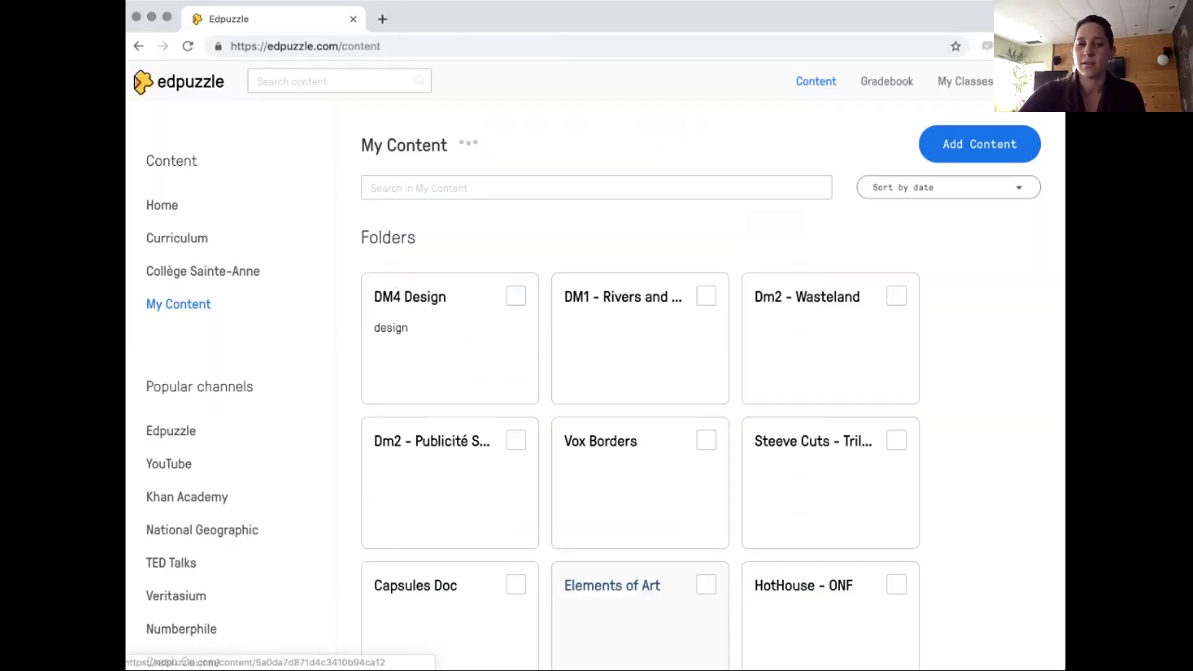
pyautogui.scroll(-10, 434, 323)
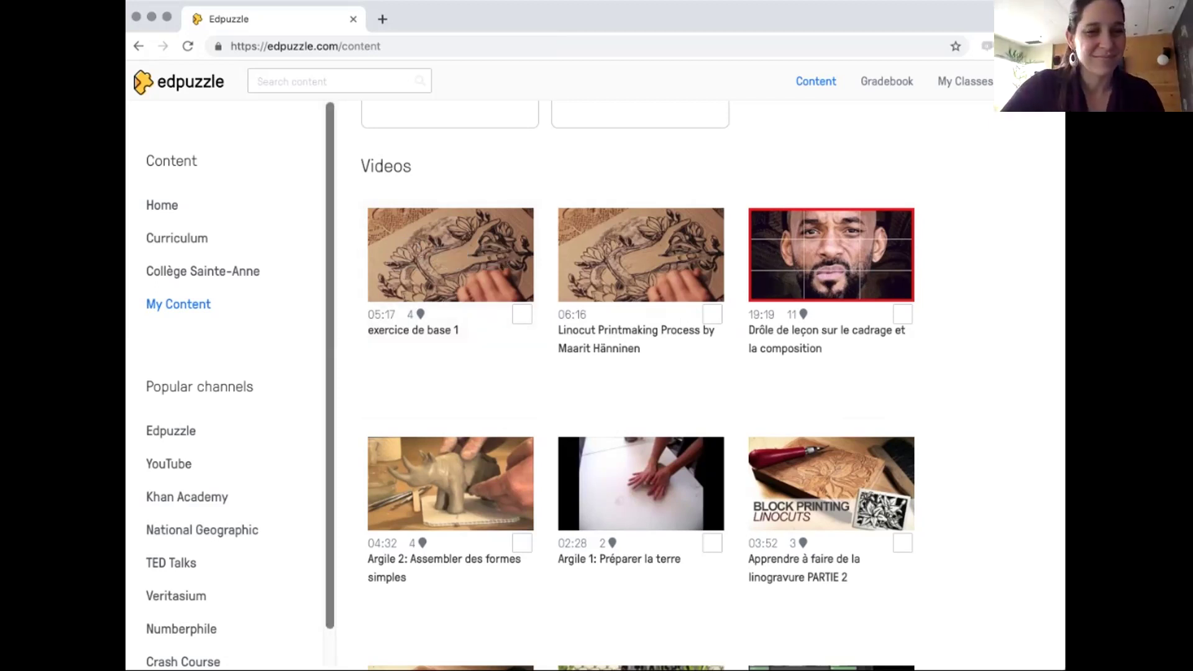
pyautogui.scroll(1, 451, 264)
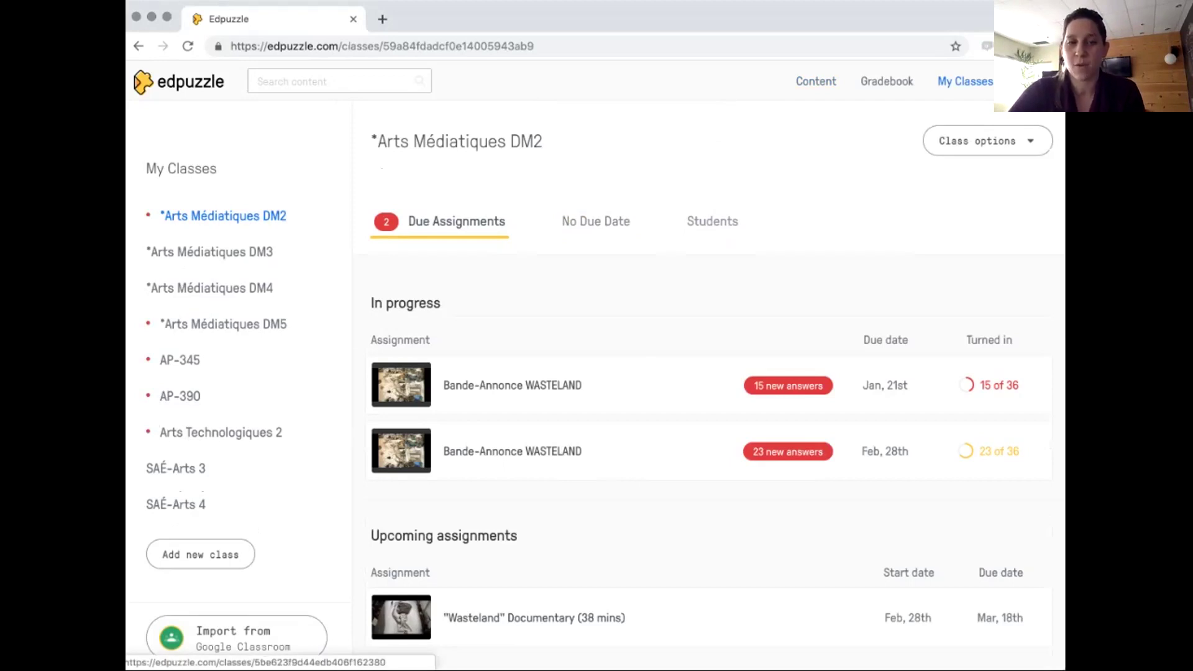
# - Open the "VIDEO 1: Têle-mêle / MindFork" assignment of the AP-345 class and review the students' viewing progress
pyautogui.click(180, 360)
pyautogui.scroll(-3, 714, 459)
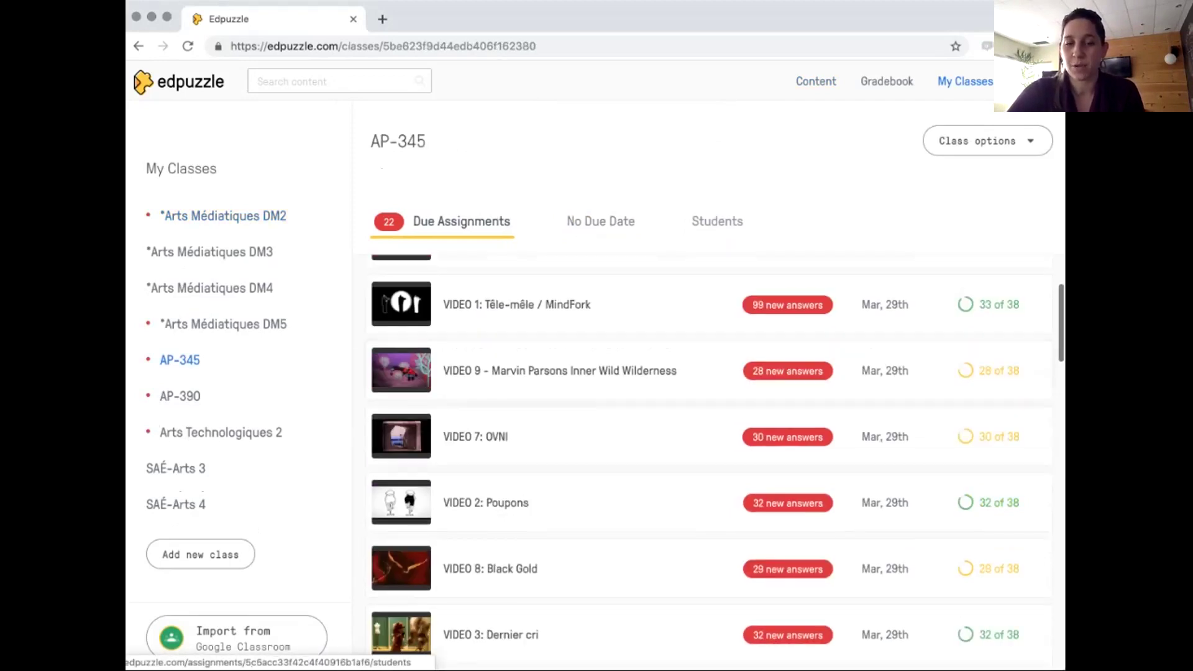
pyautogui.scroll(2, 708, 460)
pyautogui.click(515, 405)
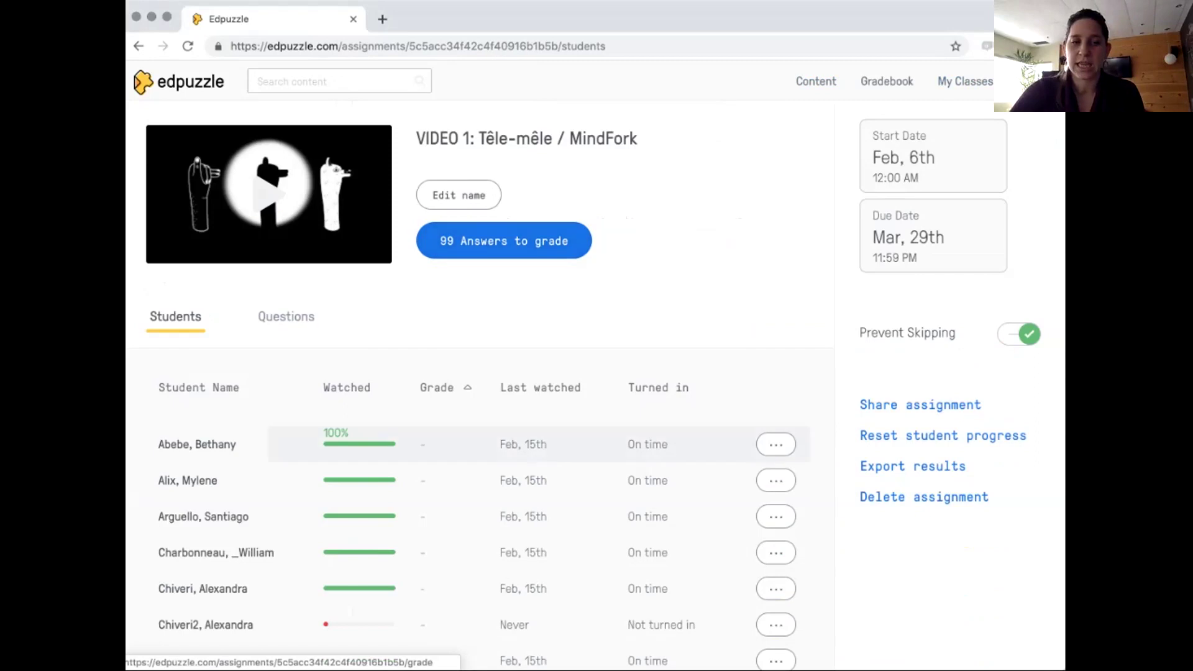
pyautogui.scroll(-10, 348, 455)
pyautogui.scroll(-8, 347, 455)
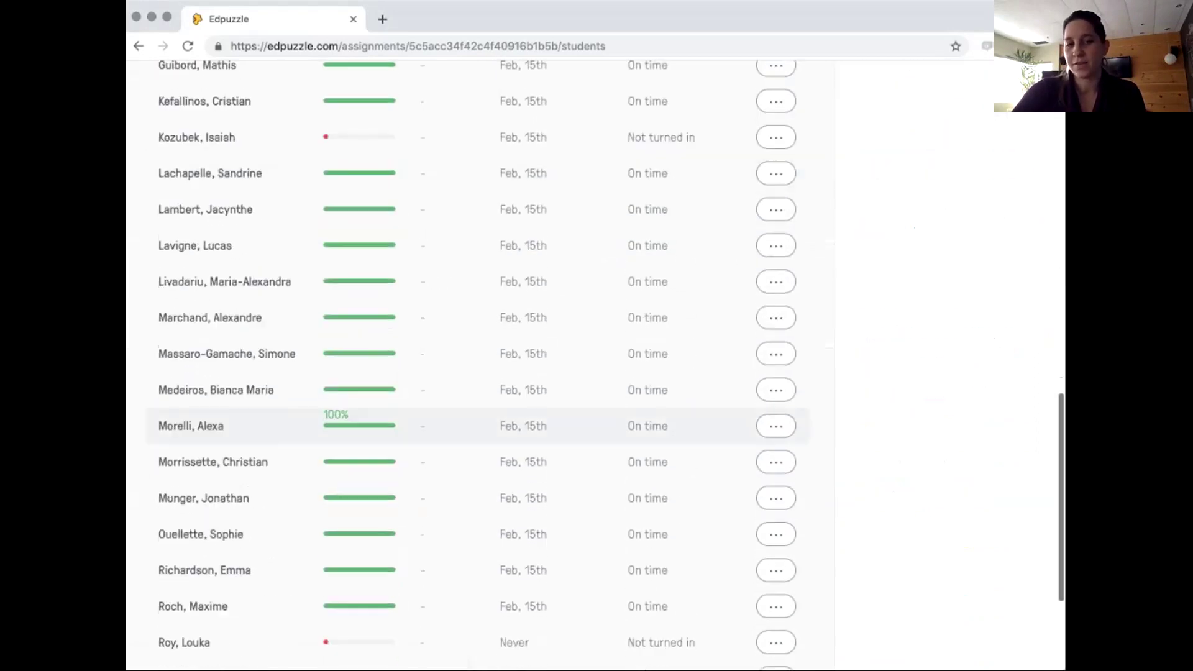
pyautogui.scroll(13, 348, 456)
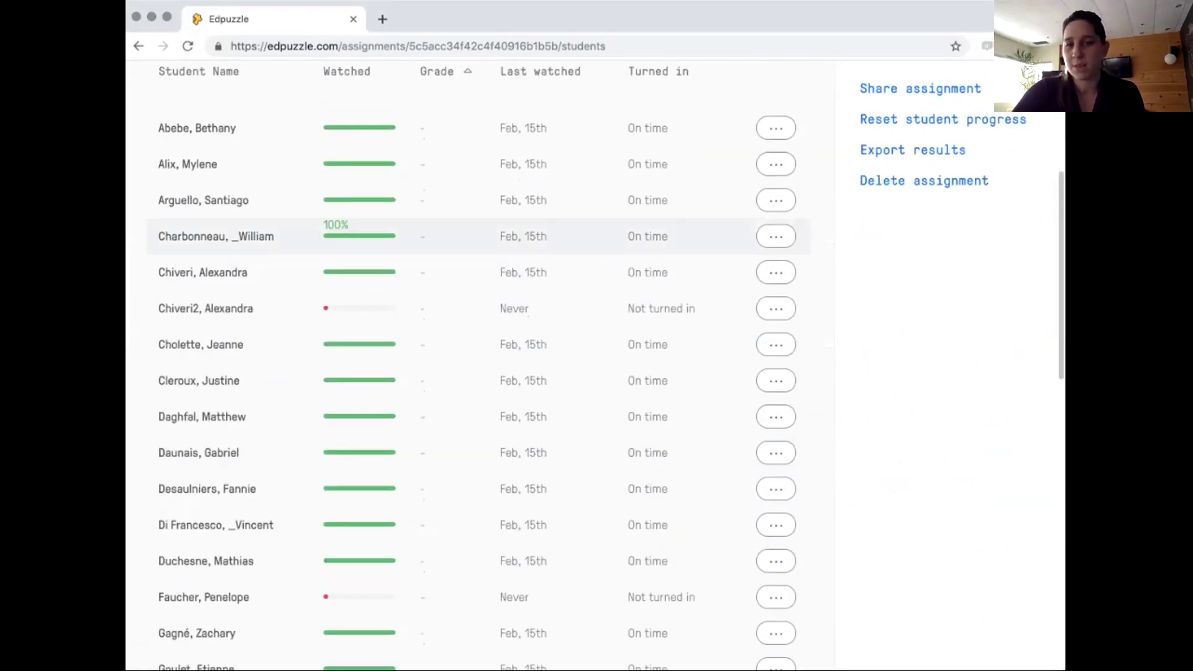
pyautogui.scroll(4, 348, 248)
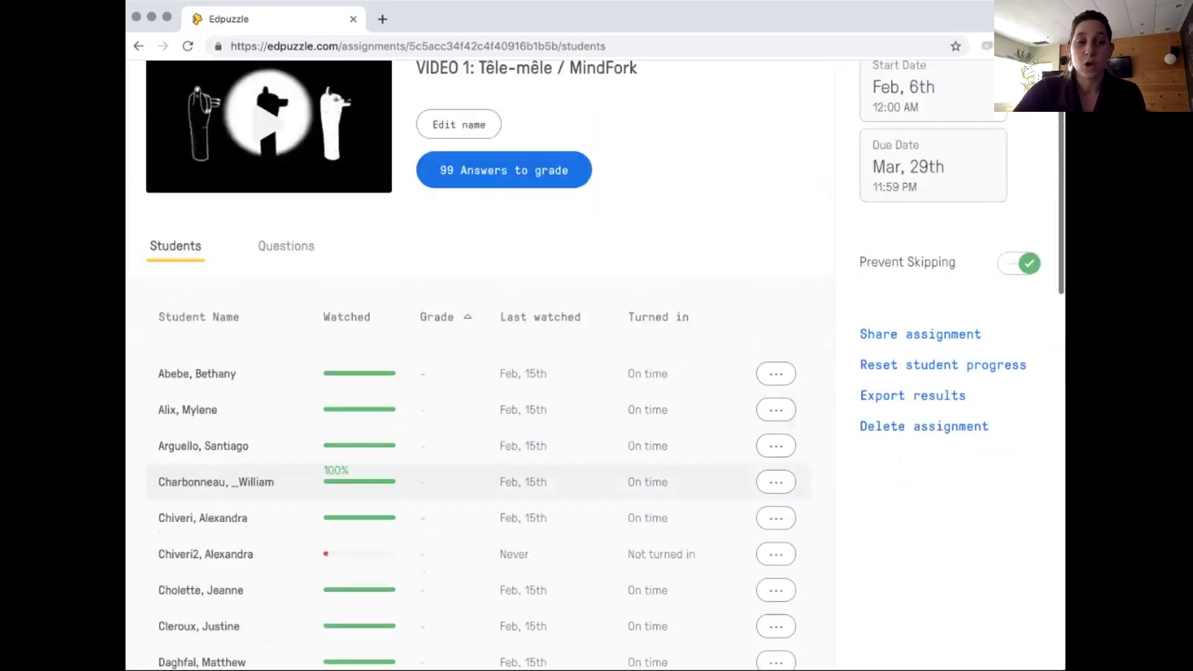
pyautogui.scroll(-4, 348, 434)
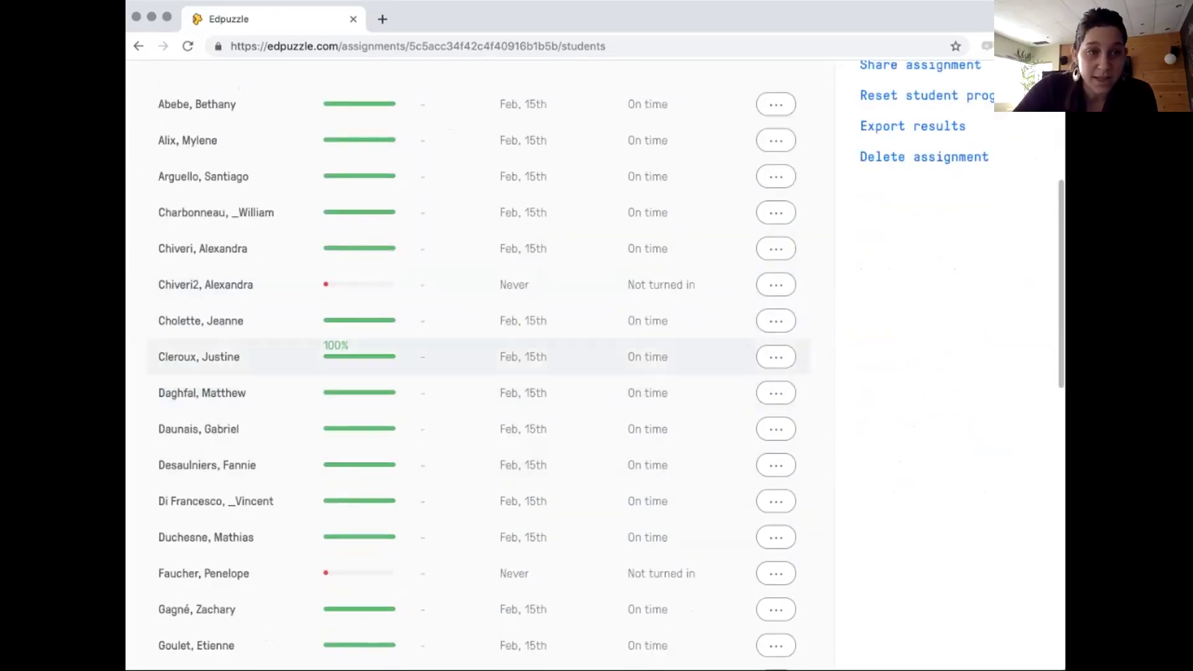
# - Open the seventh student's progress and grade the answer to the ONF question 100 of 100
pyautogui.click(347, 317)
pyautogui.scroll(-5, 593, 385)
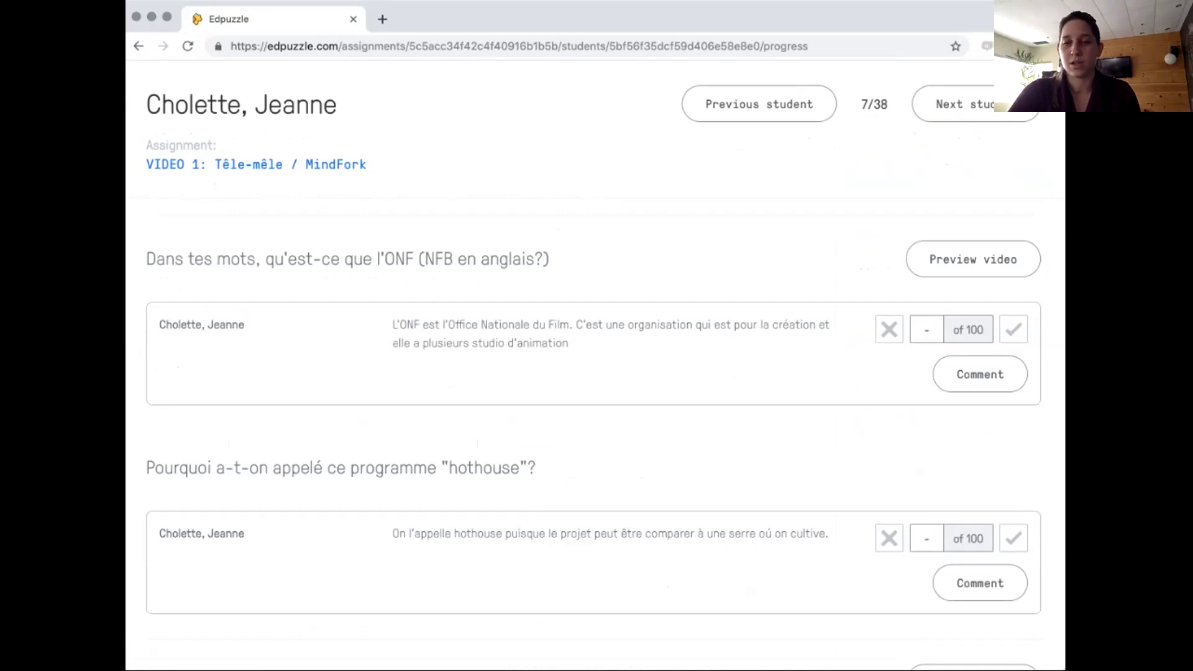
pyautogui.click(1013, 329)
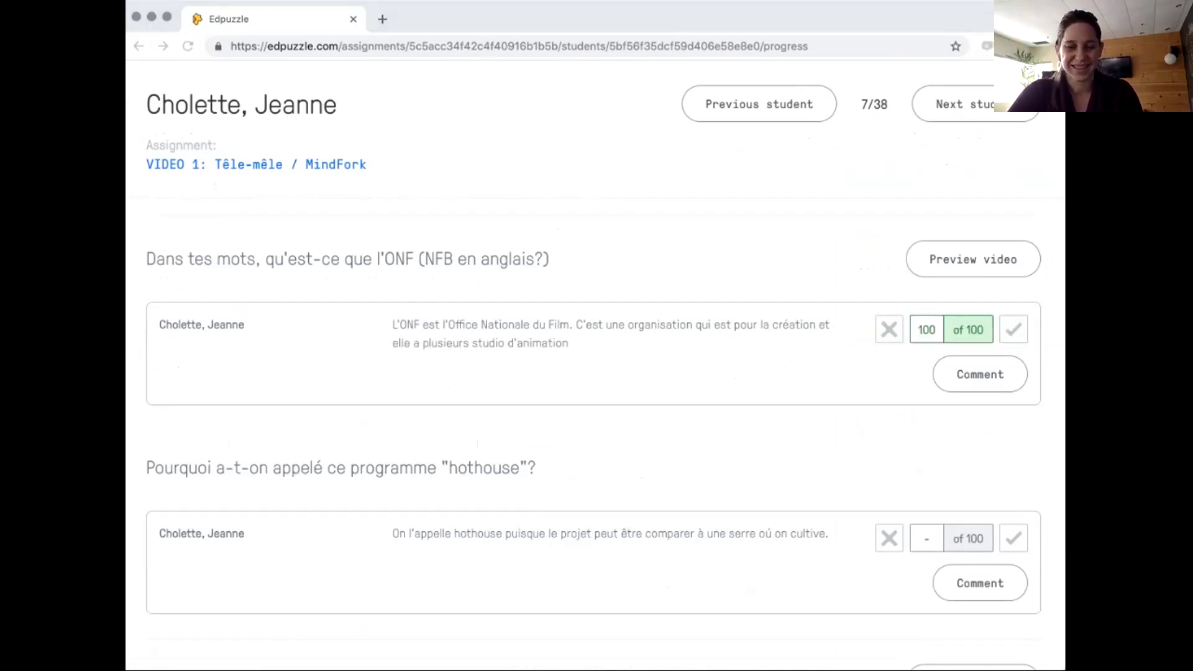
pyautogui.scroll(-1, 593, 435)
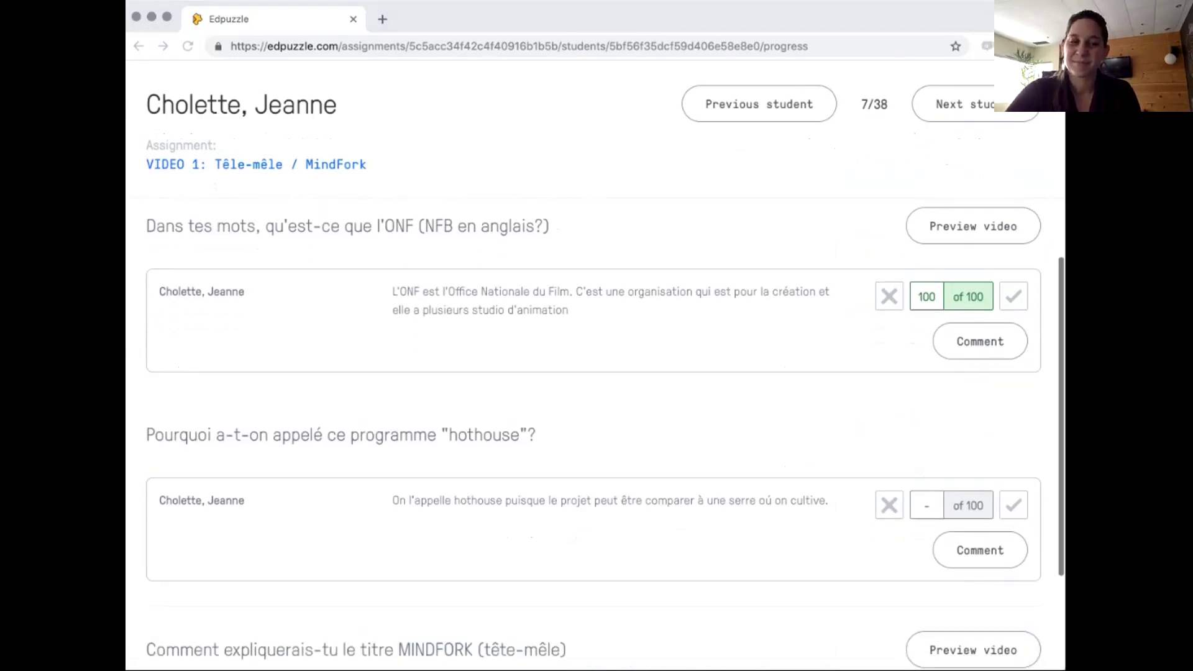
pyautogui.scroll(6, 594, 373)
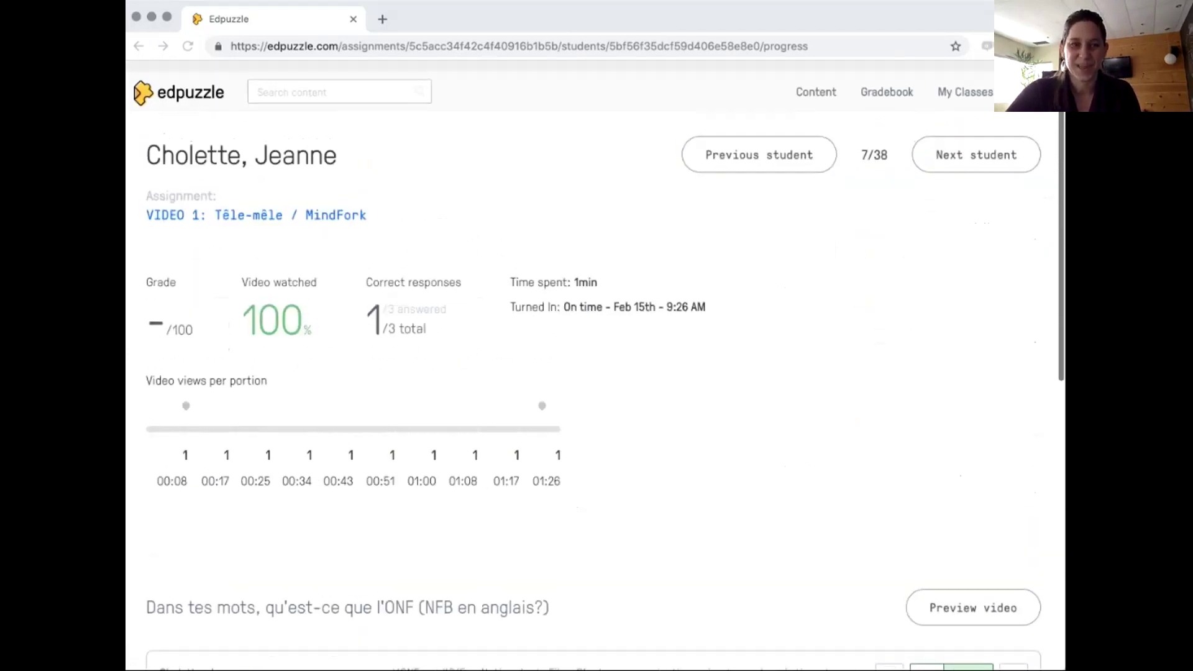
# - Return to the assignment overview and read through all students' answers pending grading for the ONF question
pyautogui.click(138, 46)
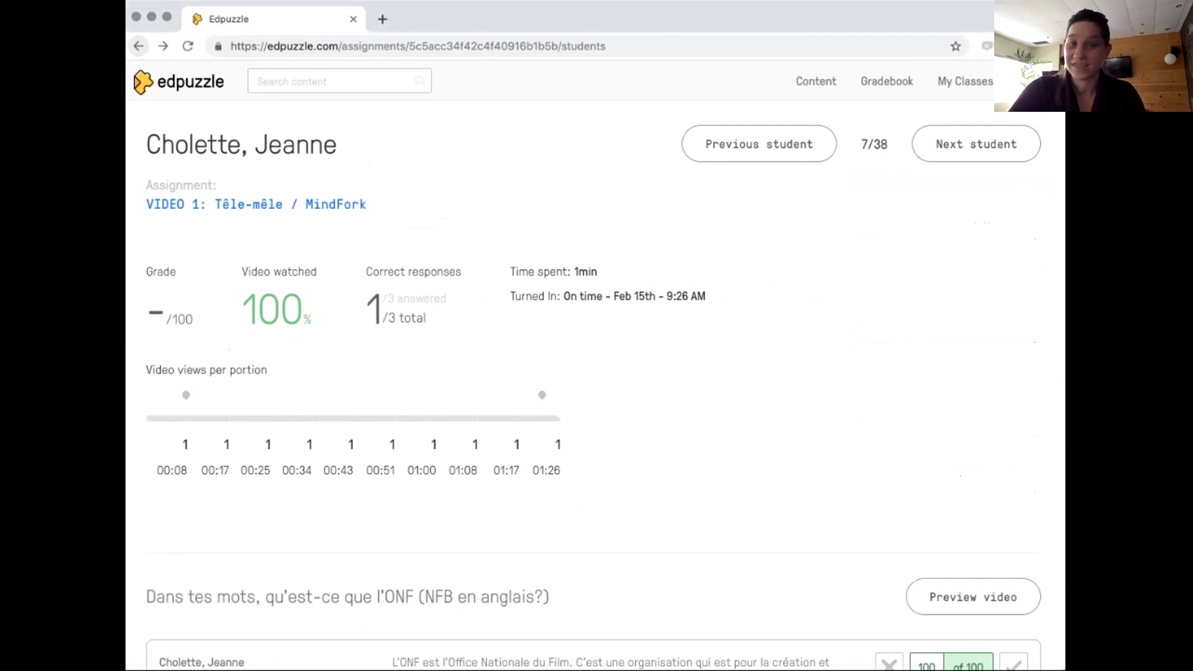
pyautogui.scroll(10, 559, 248)
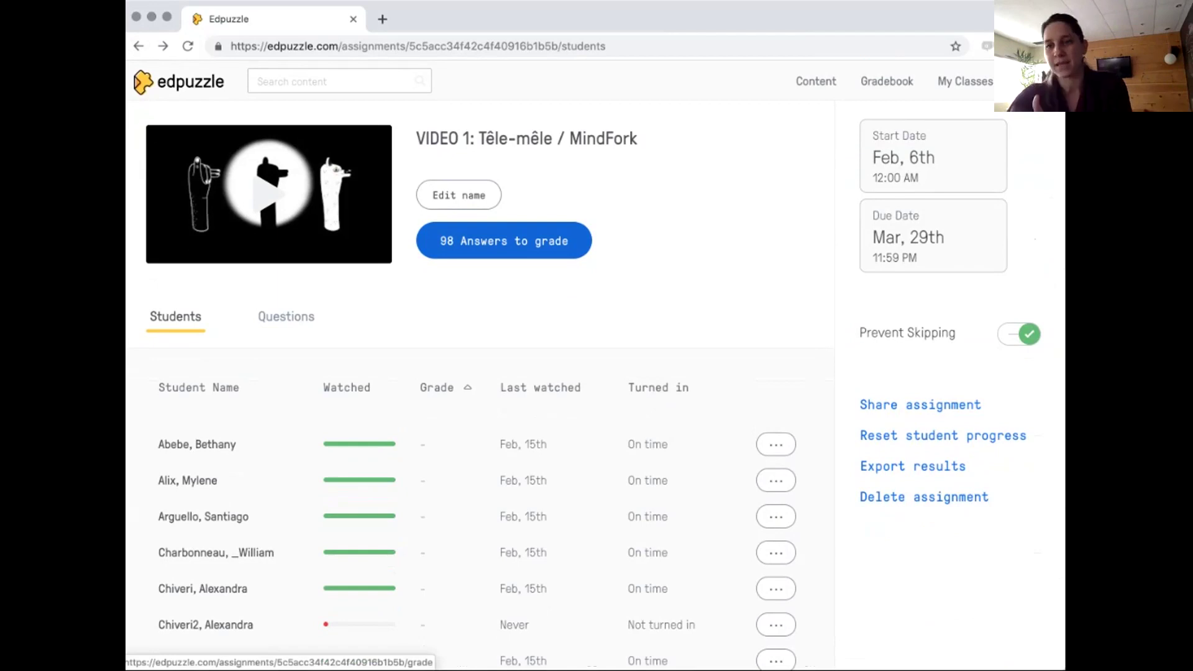
pyautogui.click(503, 240)
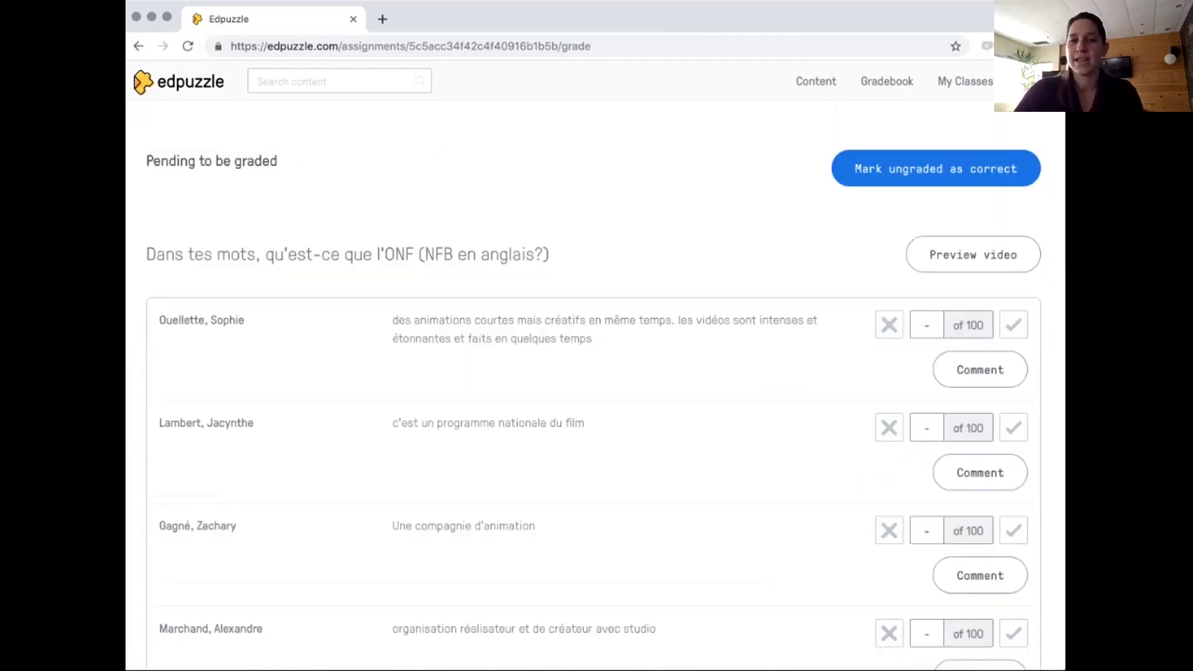
pyautogui.scroll(-3, 595, 373)
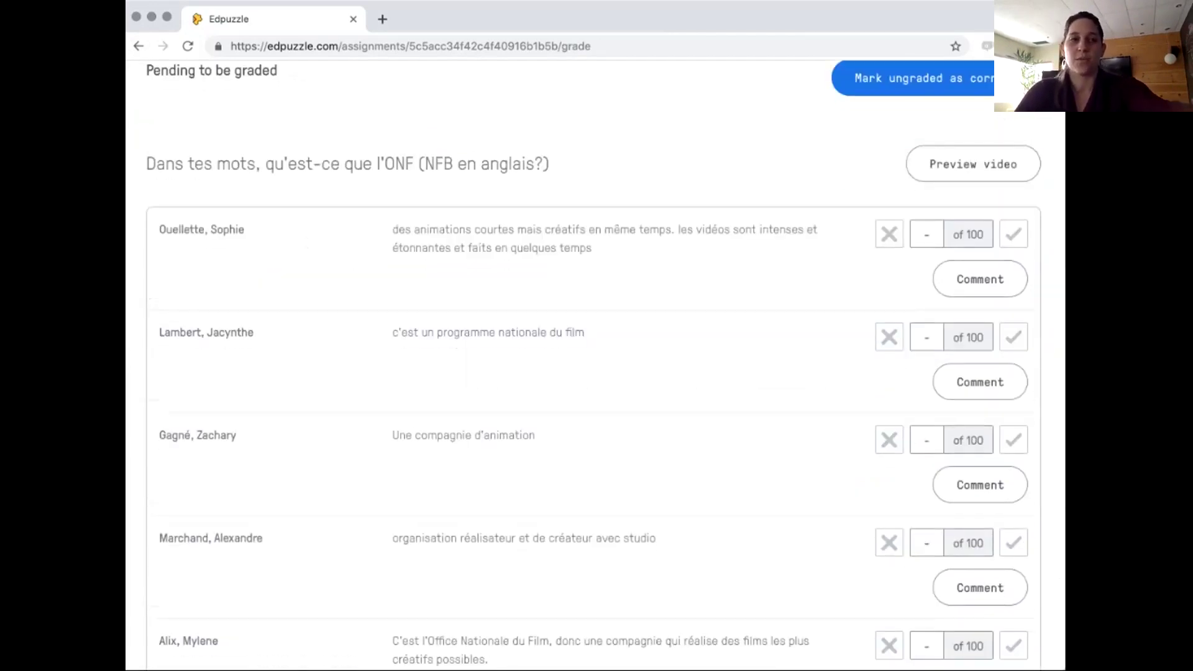
pyautogui.scroll(-20, 593, 365)
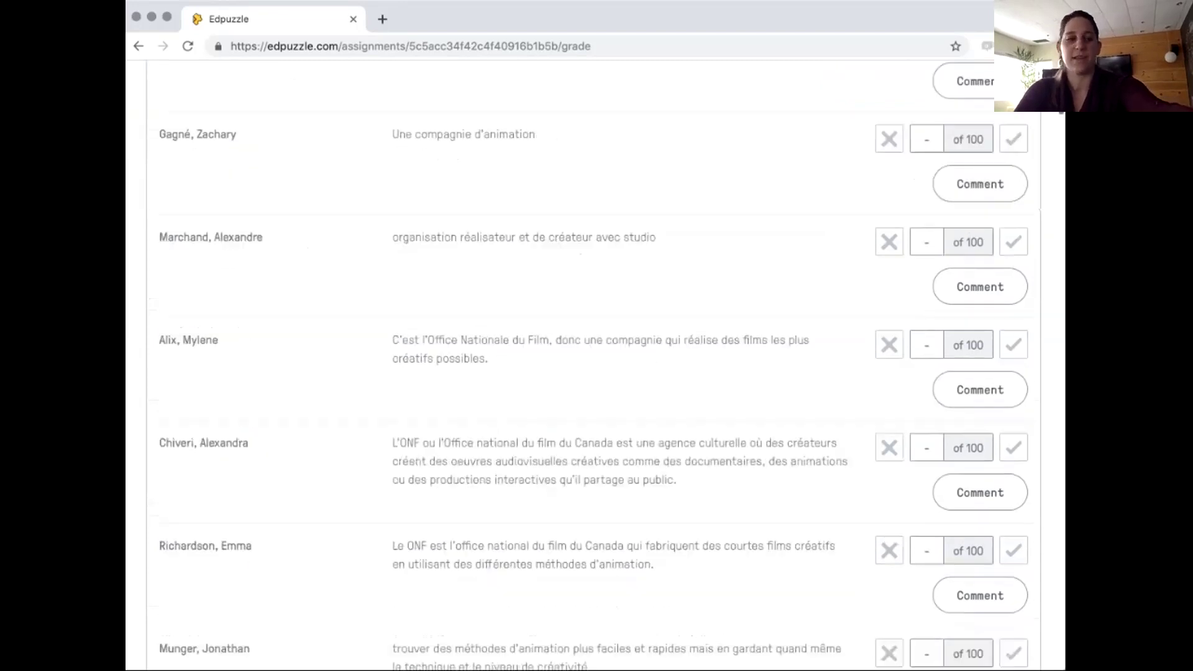
pyautogui.scroll(-20, 594, 366)
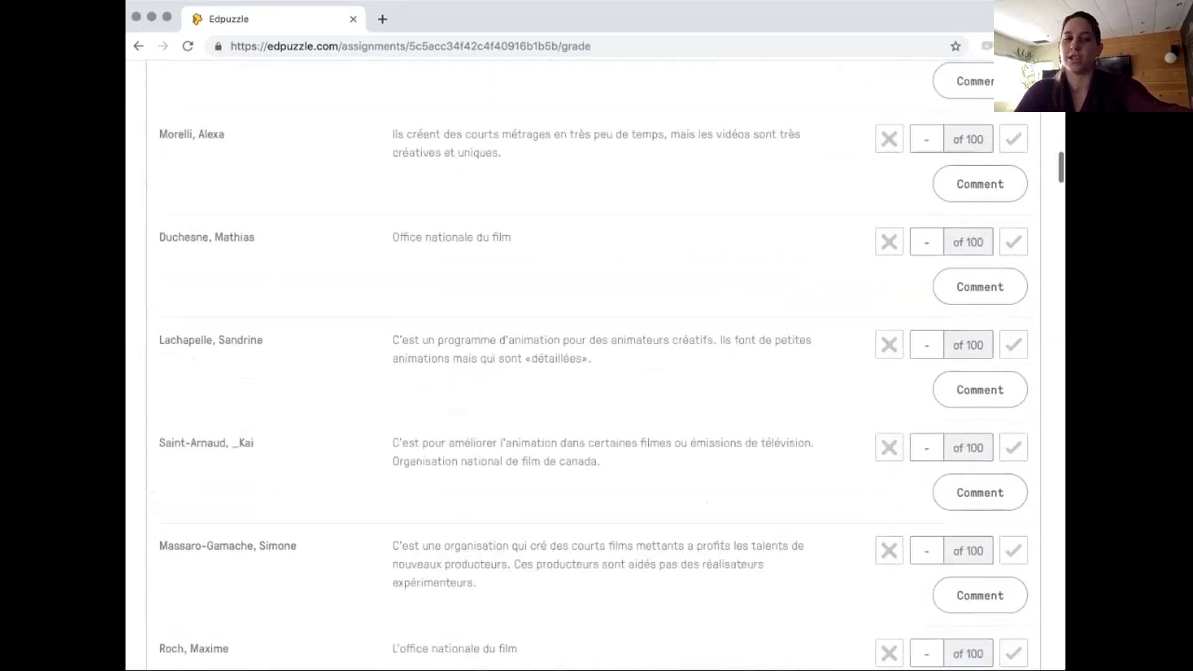
pyautogui.scroll(-2, 593, 366)
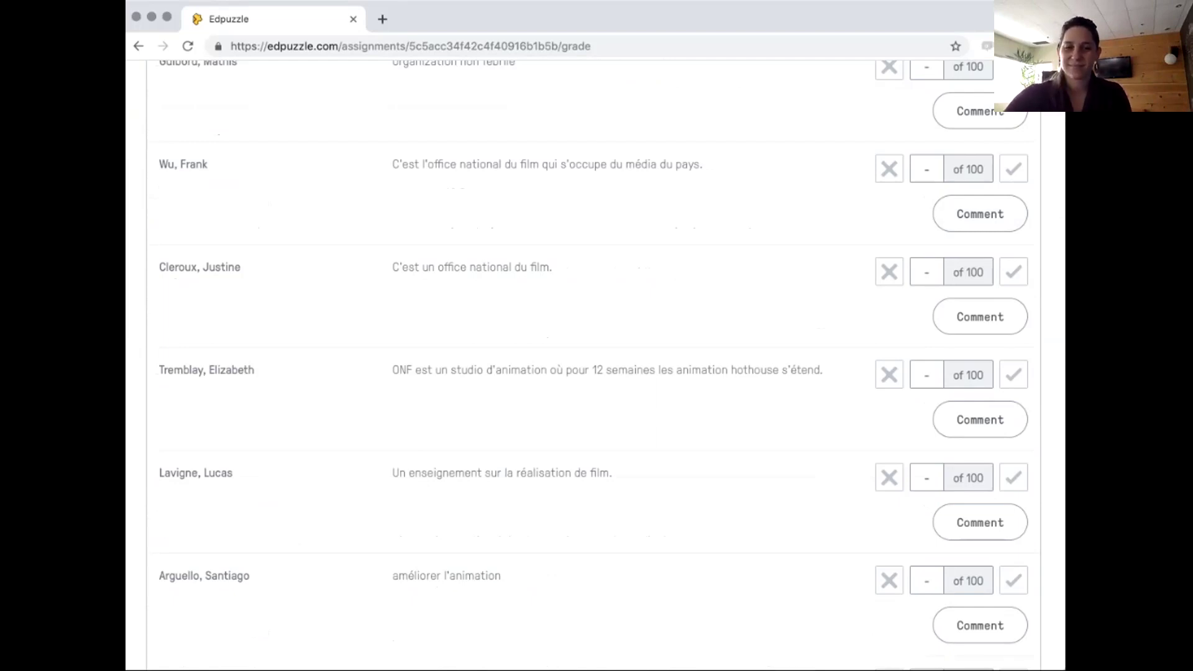
pyautogui.scroll(20, 584, 366)
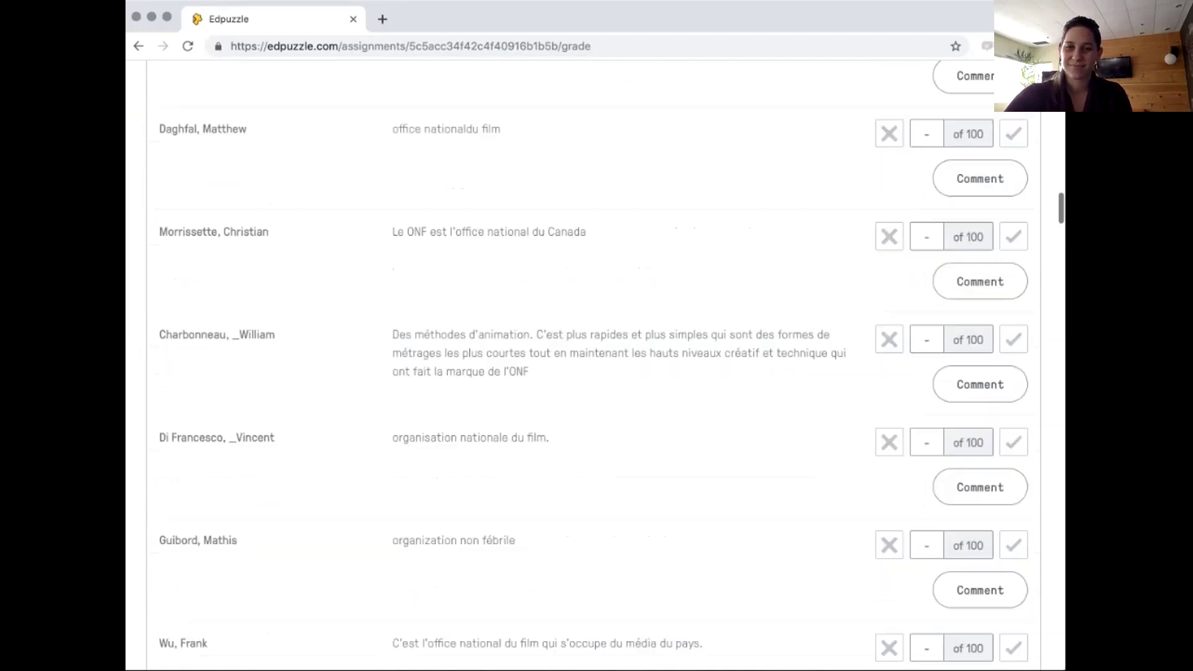
pyautogui.press('super+bracketleft')
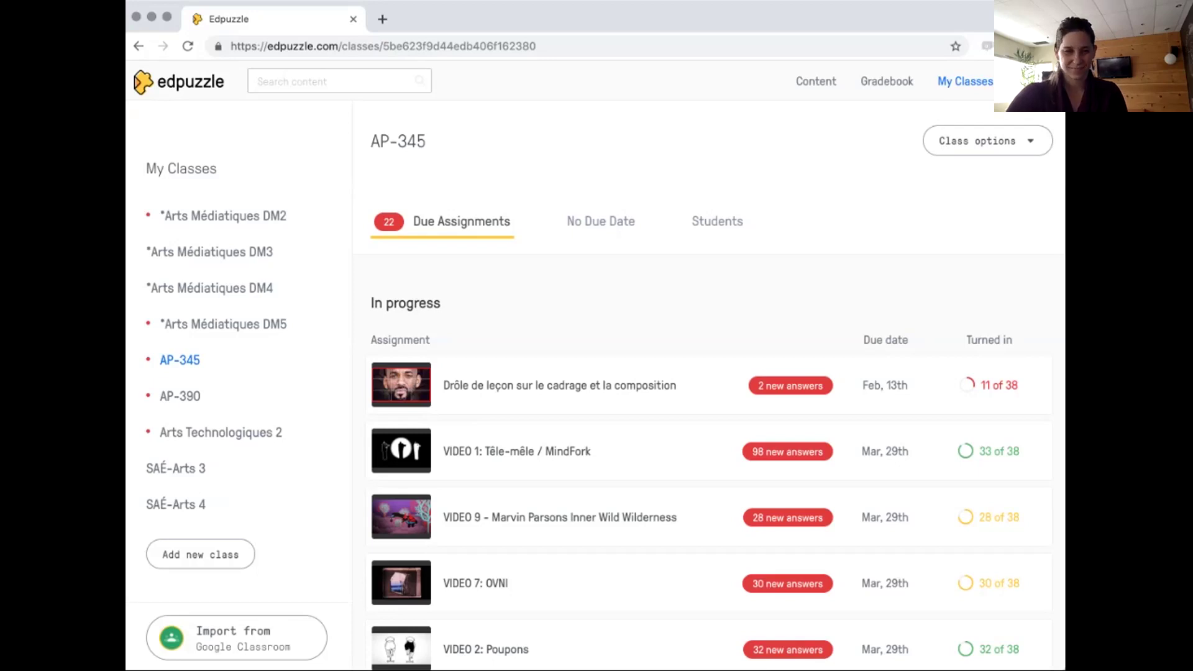
# - Open the gradebook of the Arts Technologiques 2 class and export it
pyautogui.scroll(-3, 715, 462)
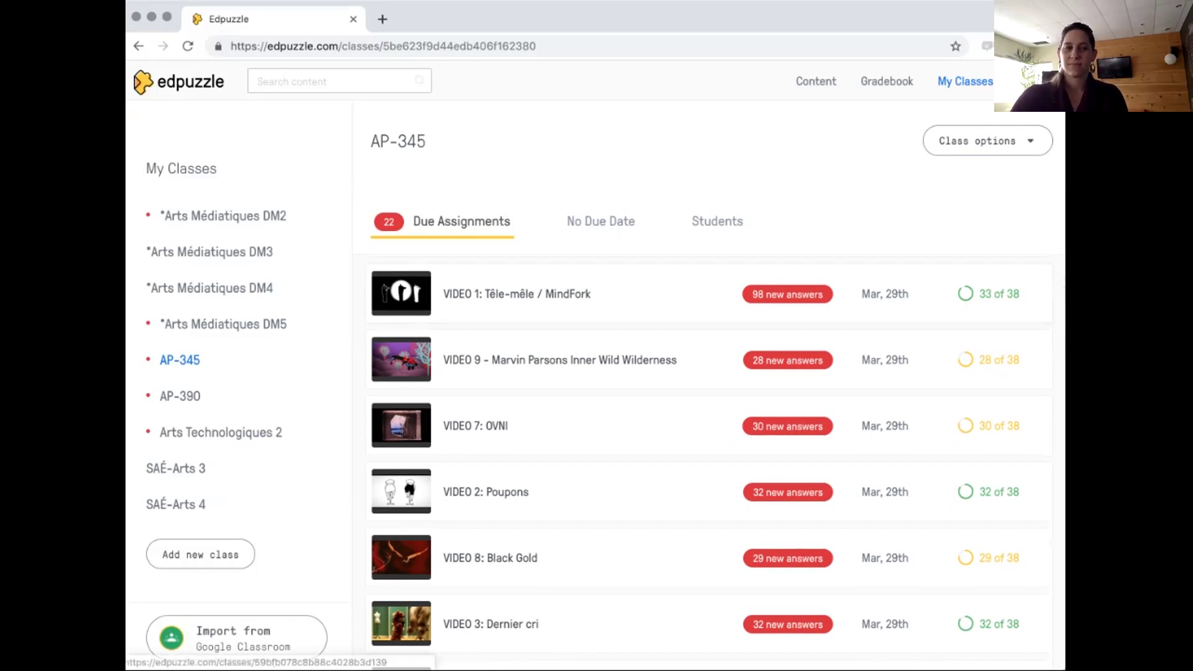
pyautogui.click(223, 215)
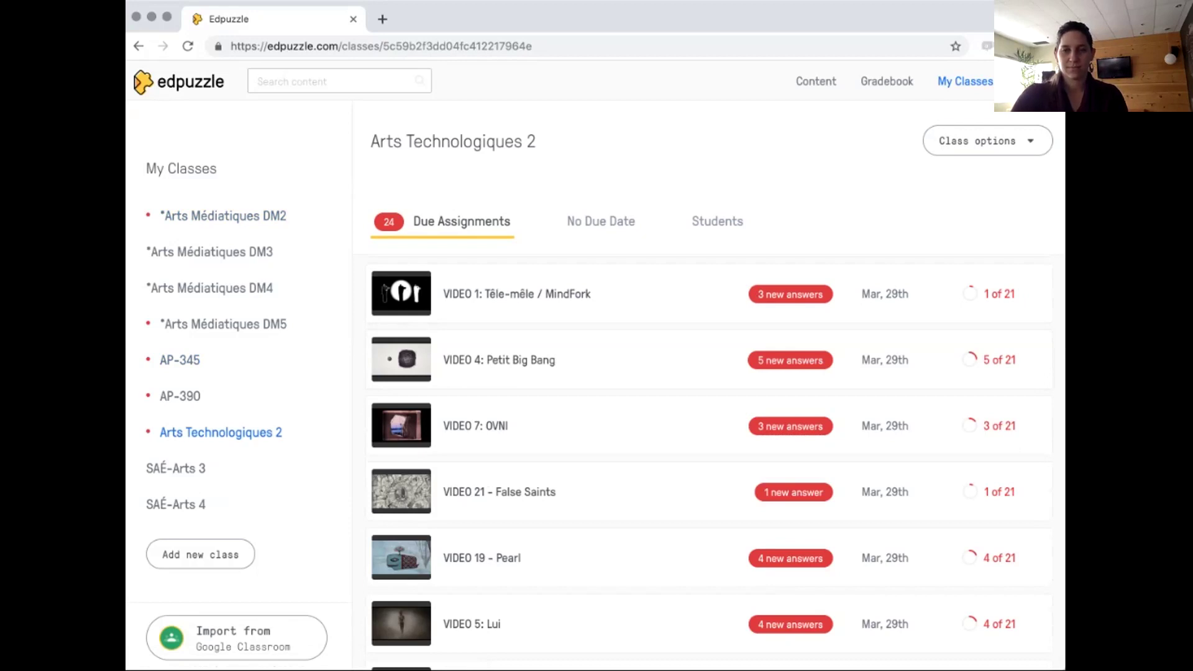
pyautogui.click(886, 82)
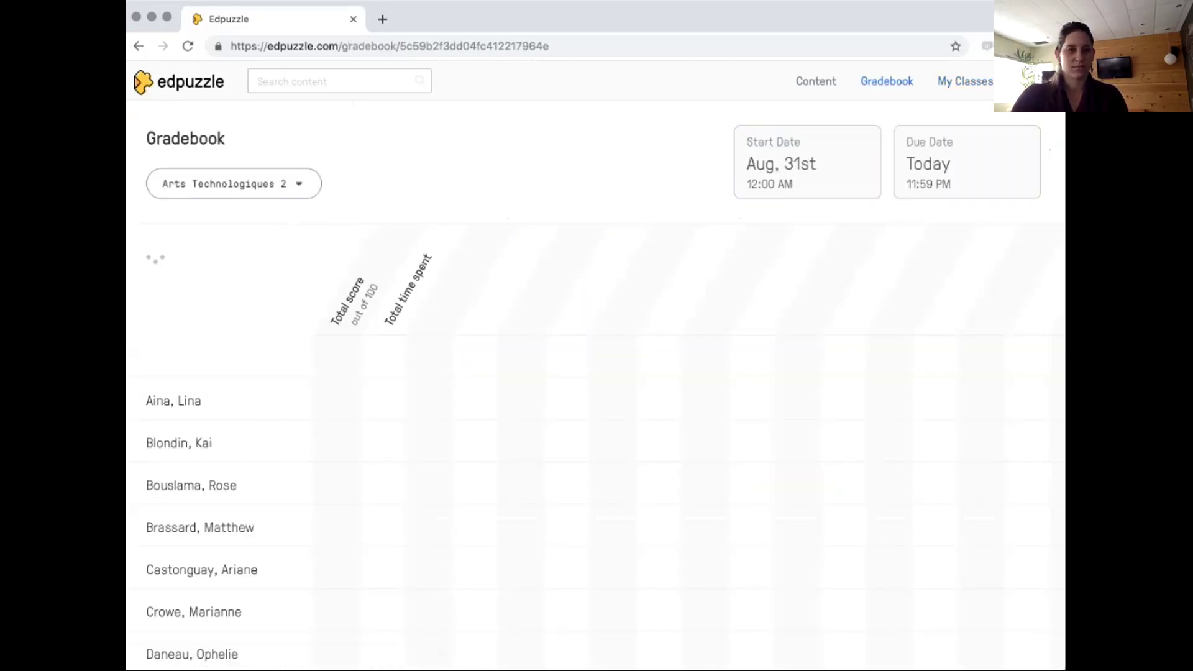
pyautogui.click(233, 184)
pyautogui.press('Escape')
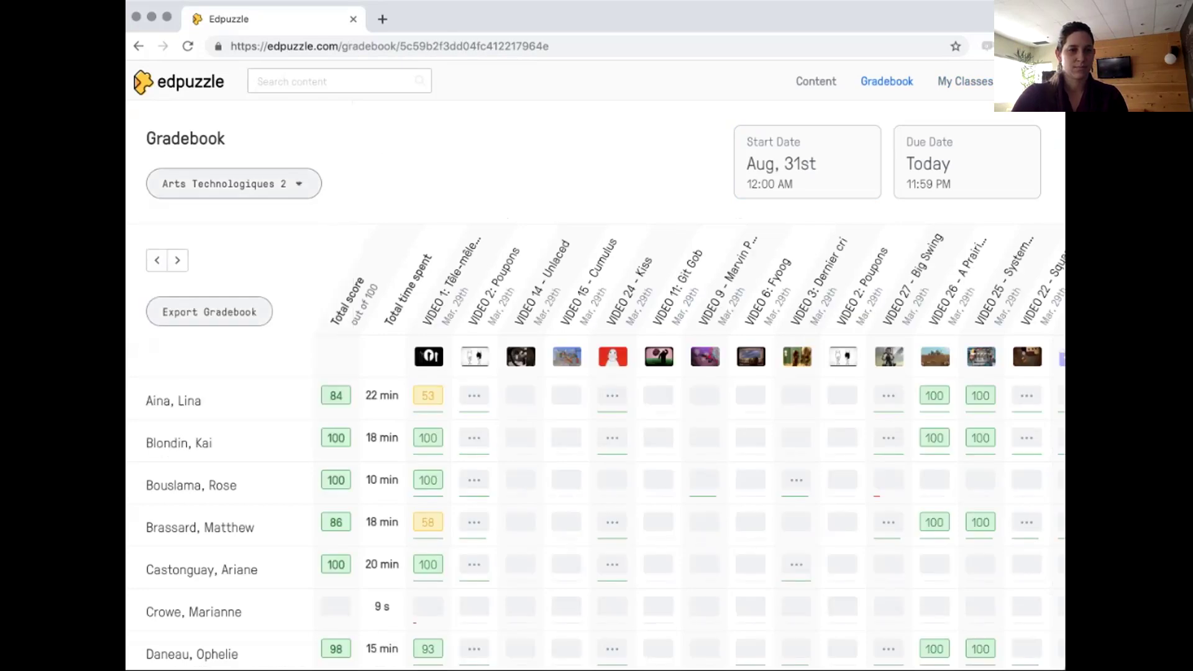
pyautogui.click(209, 312)
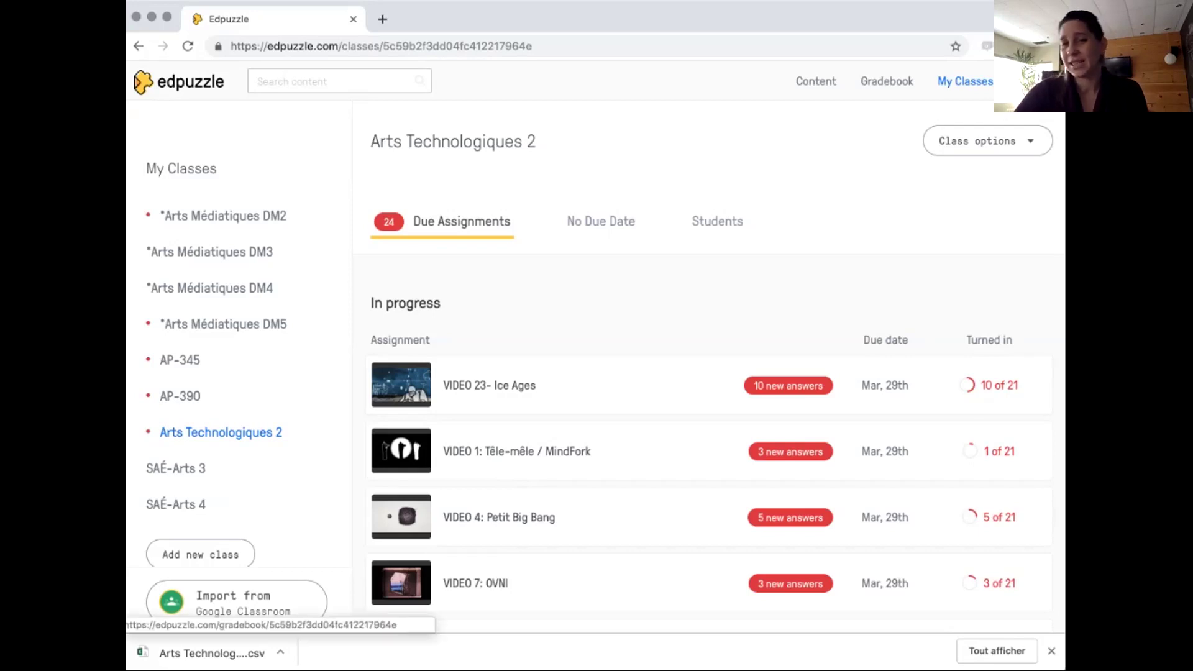
# - Open the "VIDEO 19 - Pearl" assignment of the Arts Technologiques 2 class and examine which students watched and turned it in
pyautogui.click(886, 81)
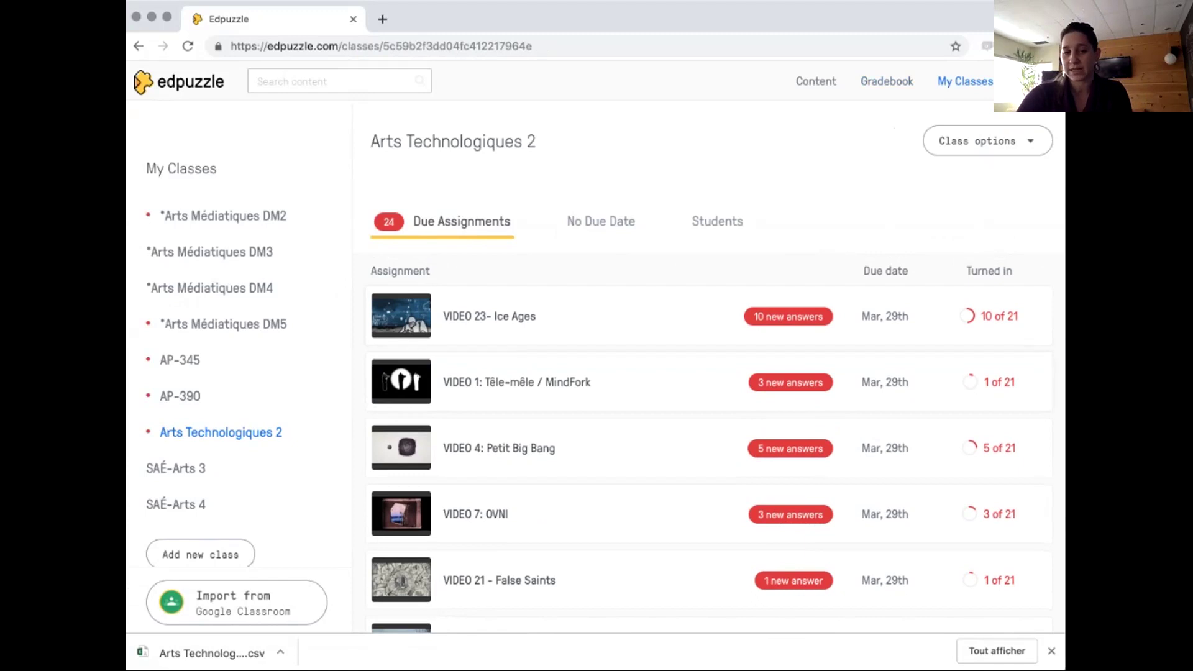
pyautogui.scroll(-3, 714, 435)
pyautogui.click(472, 492)
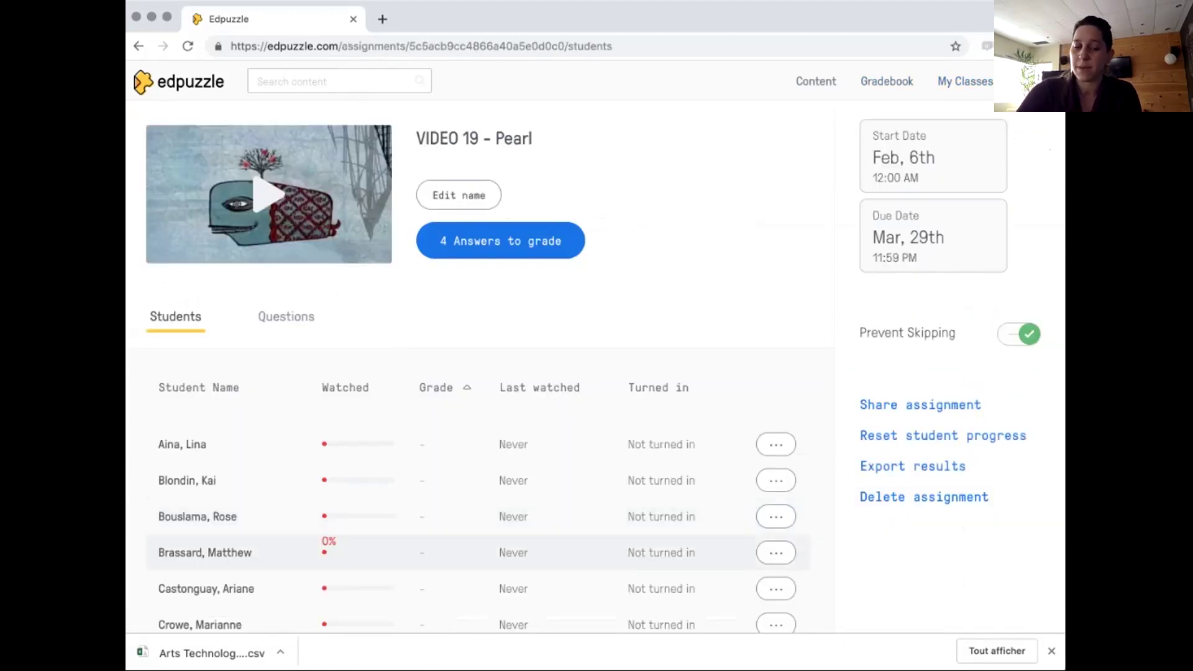
pyautogui.scroll(-10, 324, 547)
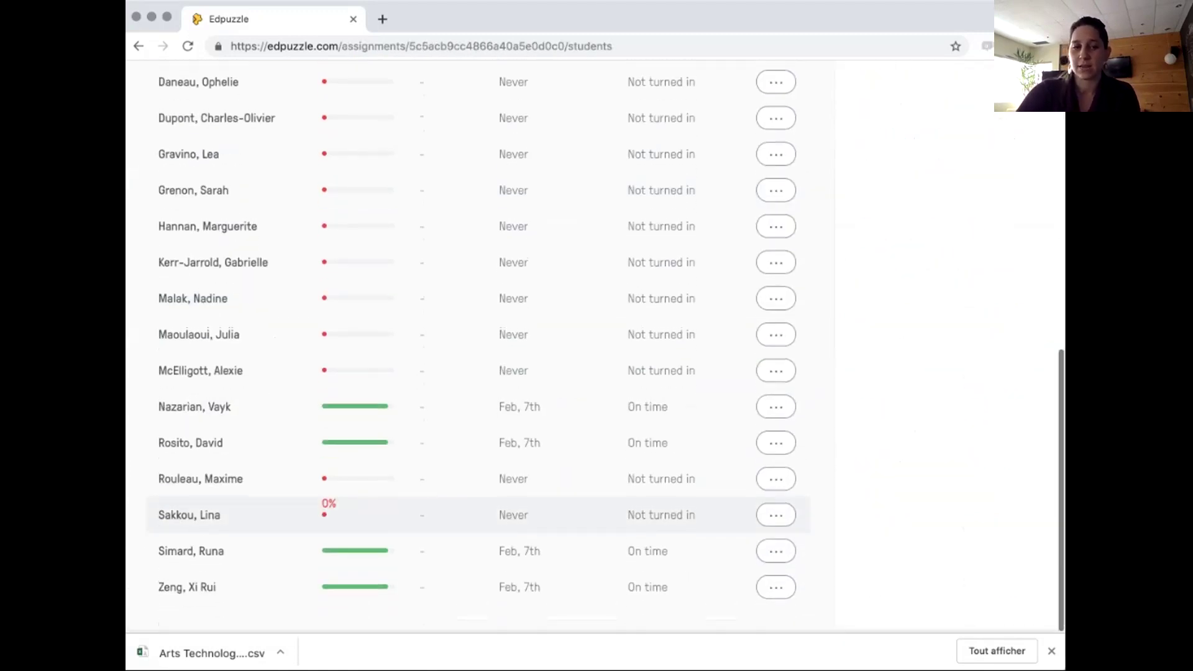
pyautogui.scroll(10, 325, 513)
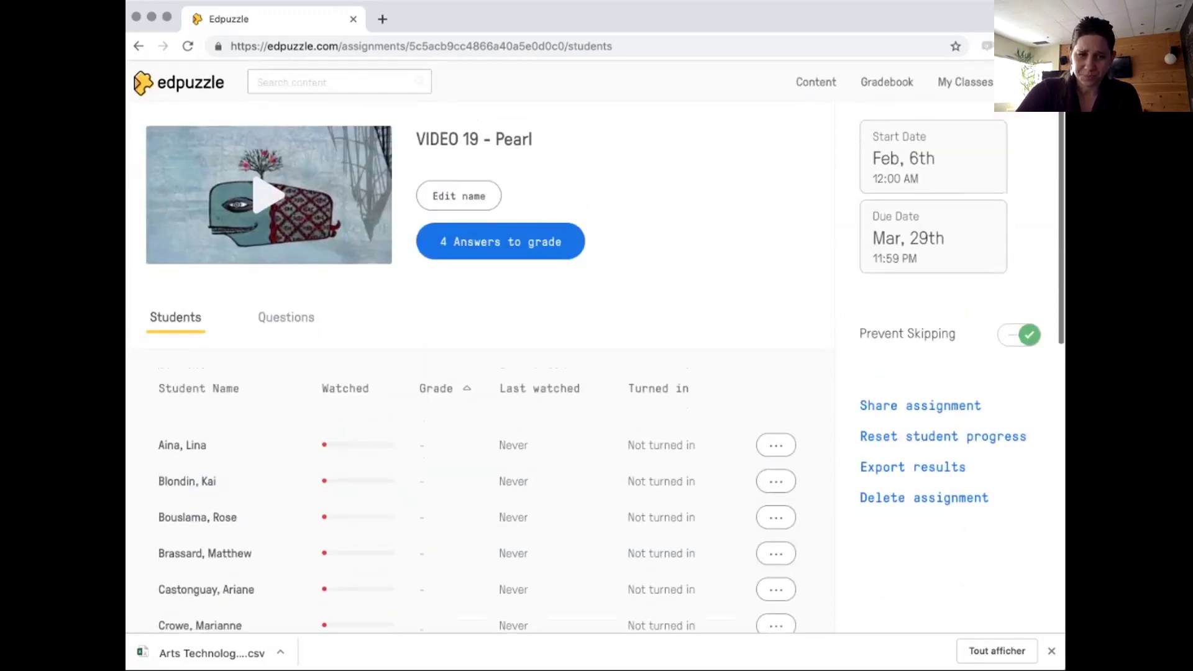
# - Examine the Pearl assignment's question, student progress and answers pending grading, and return to the content home page
pyautogui.click(286, 317)
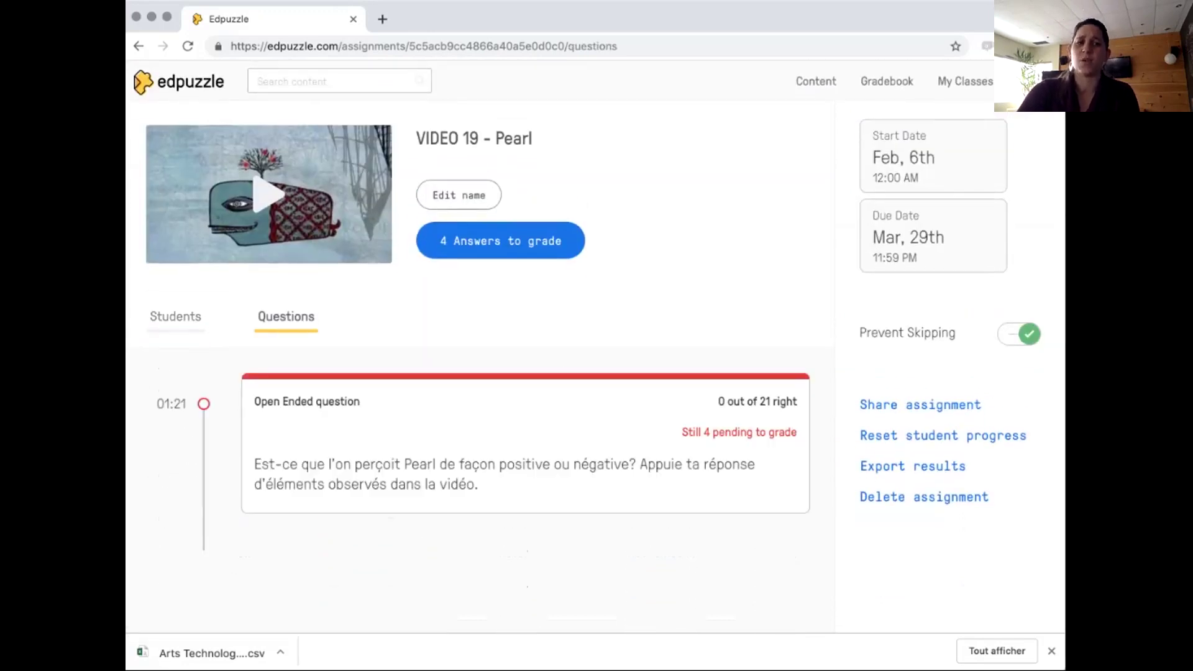
pyautogui.click(175, 316)
pyautogui.scroll(-5, 472, 373)
pyautogui.scroll(-4, 472, 348)
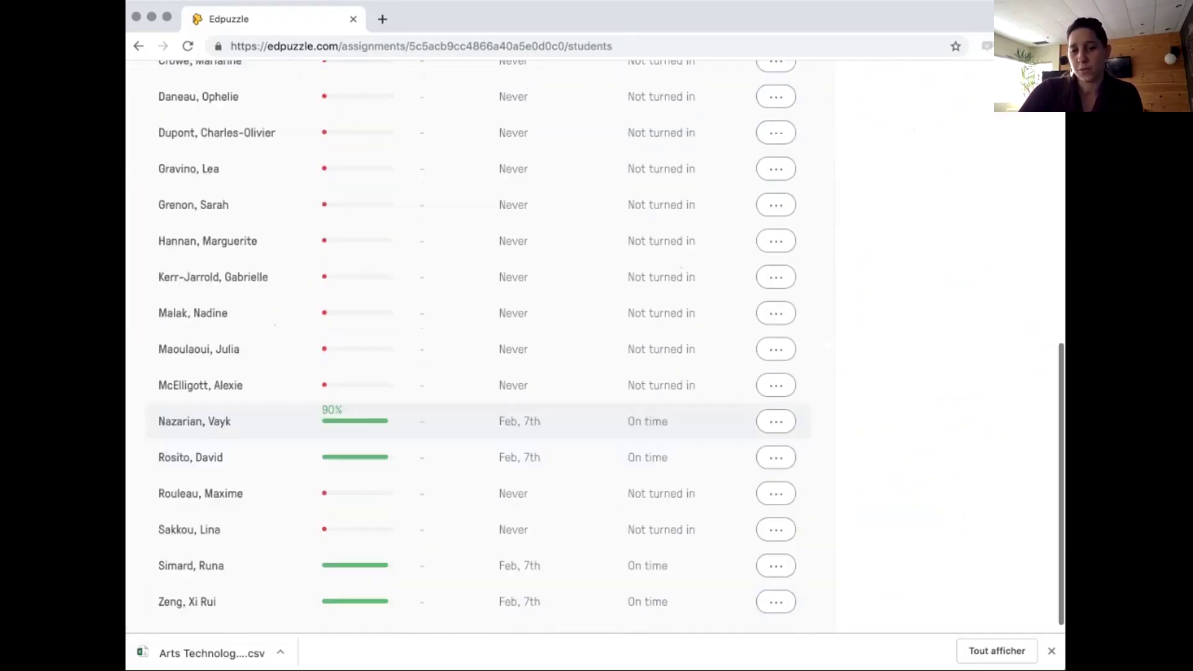
pyautogui.scroll(10, 473, 348)
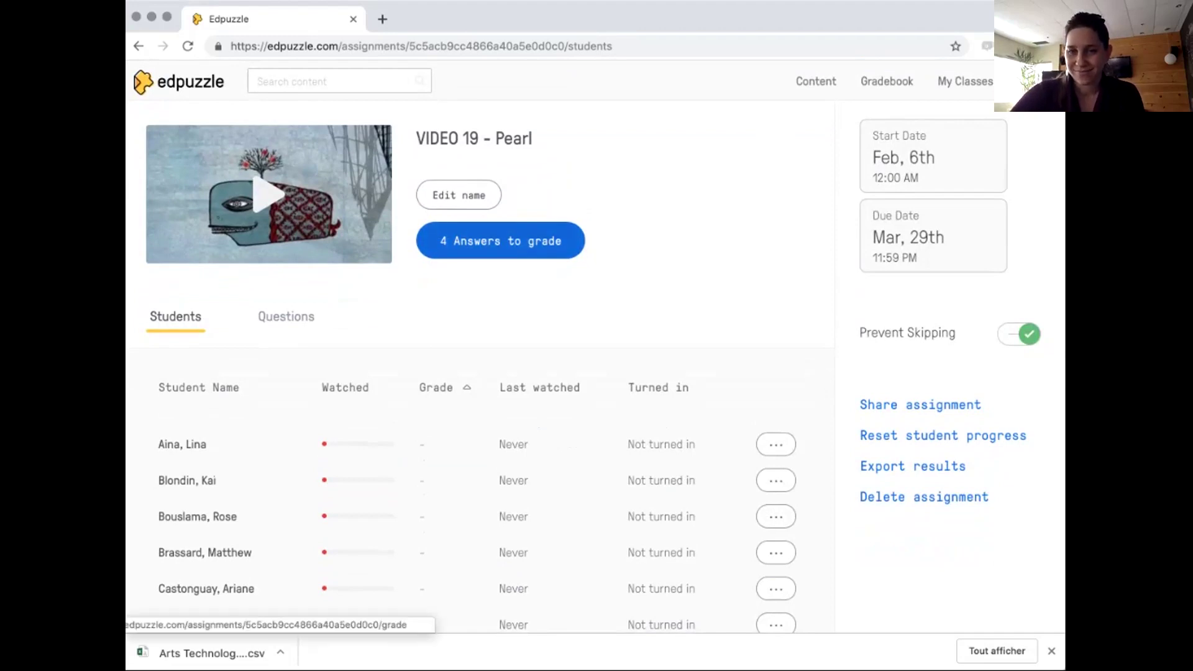
pyautogui.click(500, 240)
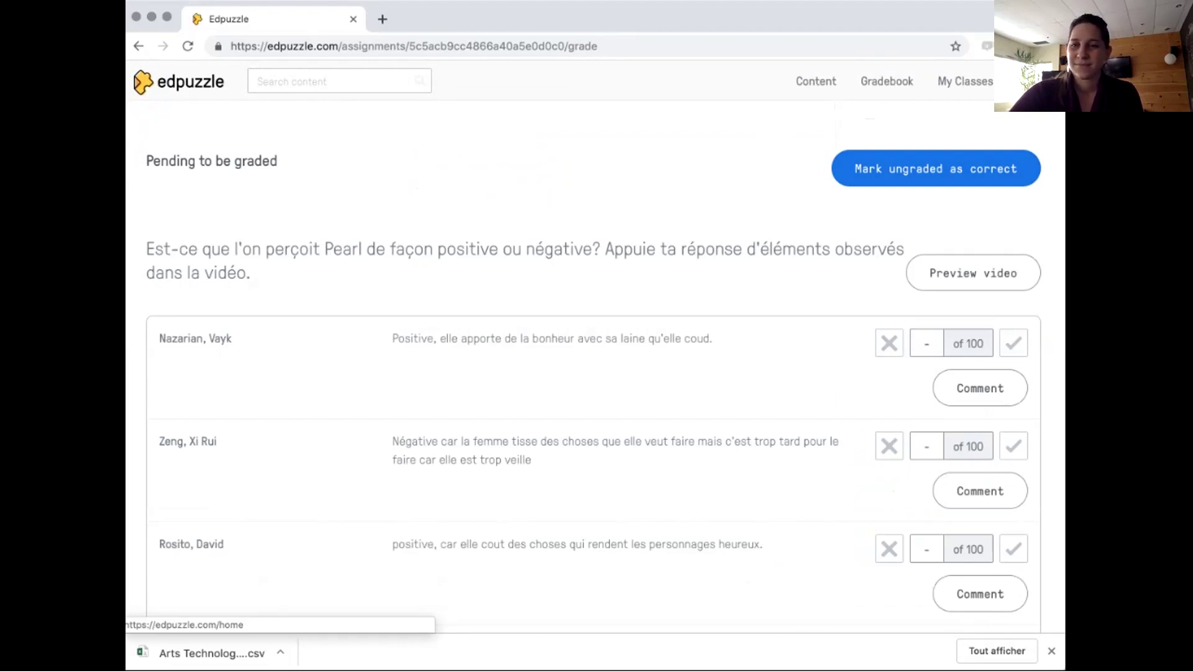
pyautogui.click(815, 81)
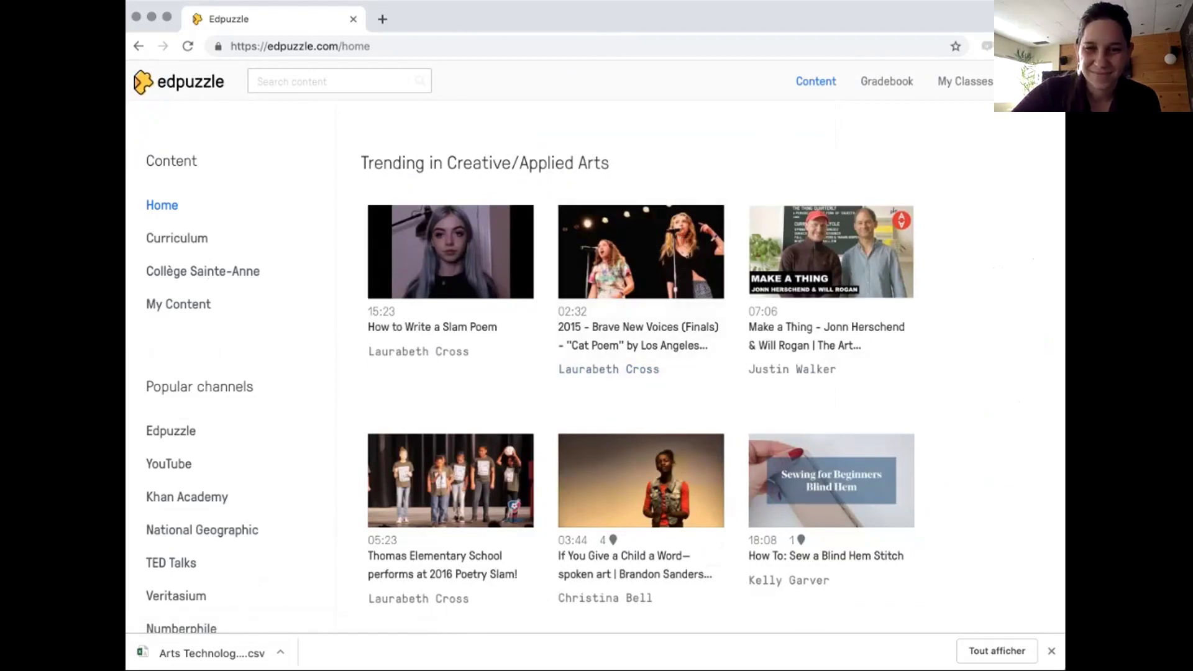
pyautogui.scroll(-1, 641, 472)
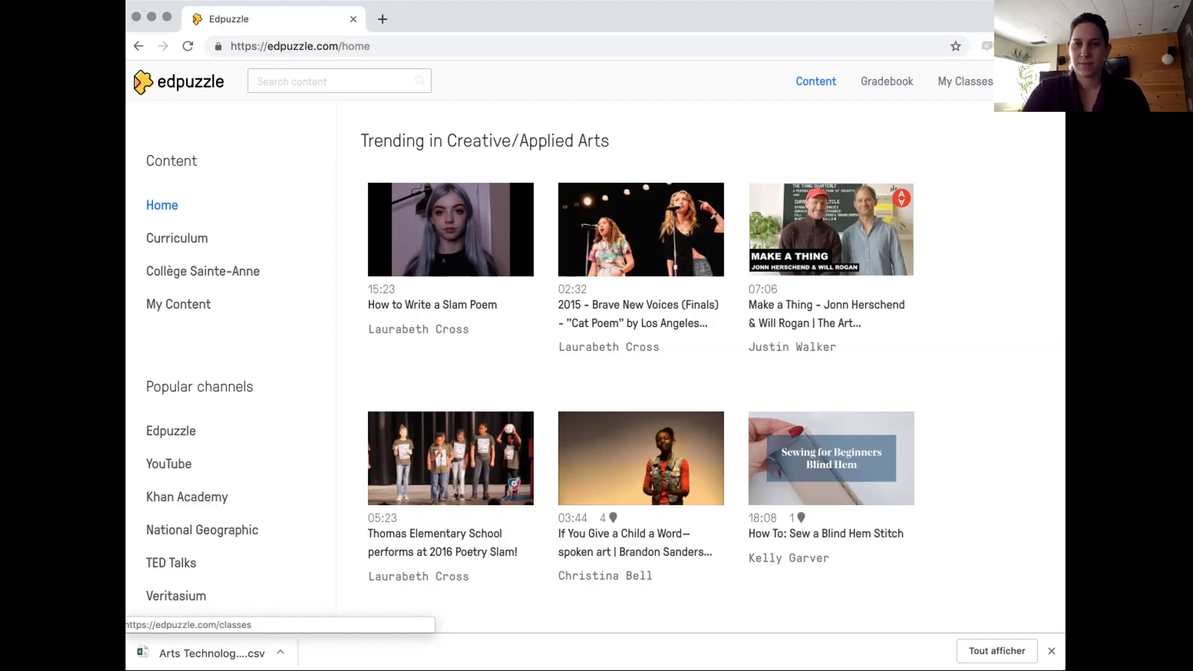
# - Add a new class named "classe1"
pyautogui.click(965, 81)
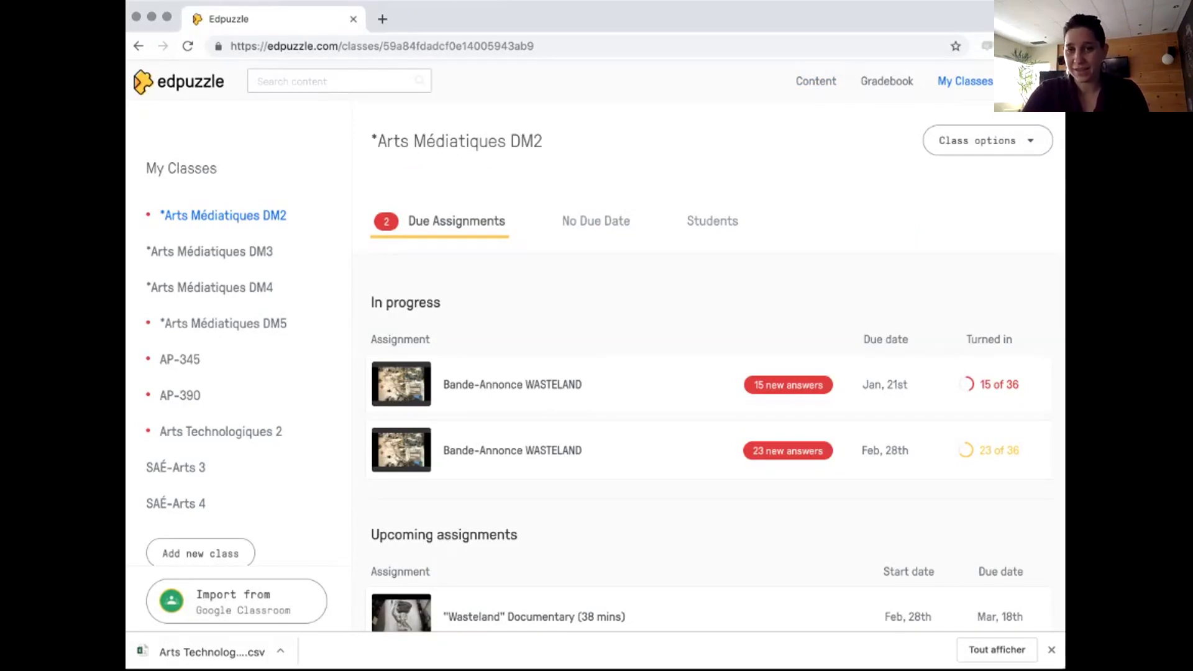
pyautogui.scroll(-1, 238, 345)
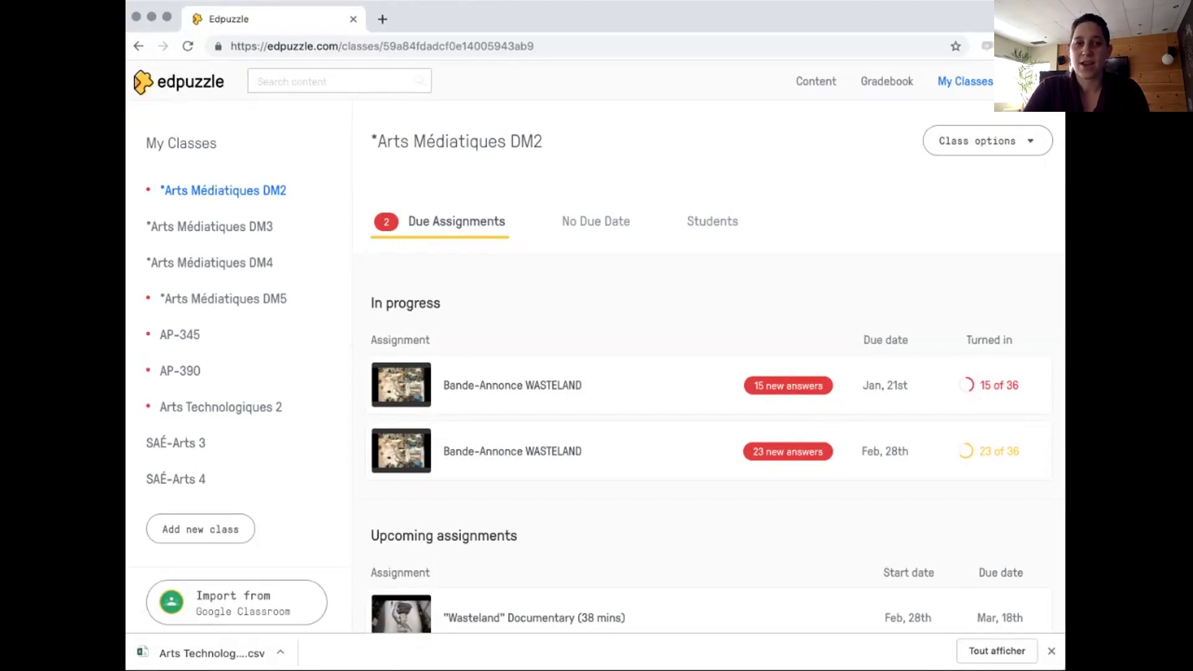
pyautogui.click(200, 528)
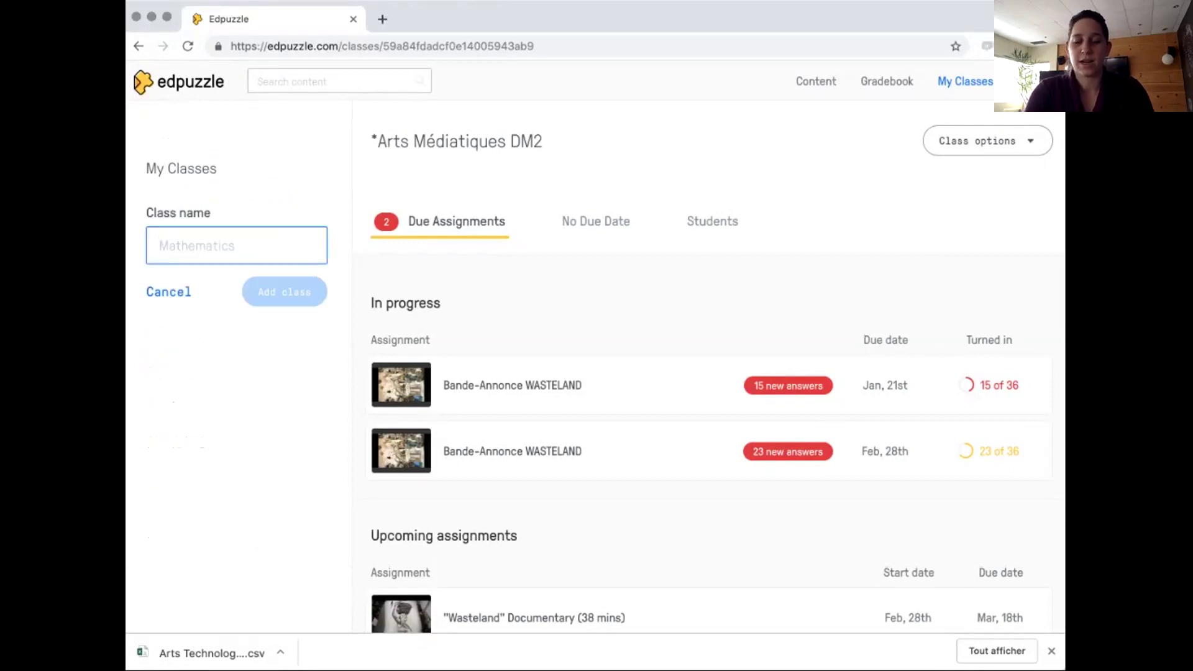
pyautogui.write('classe1')
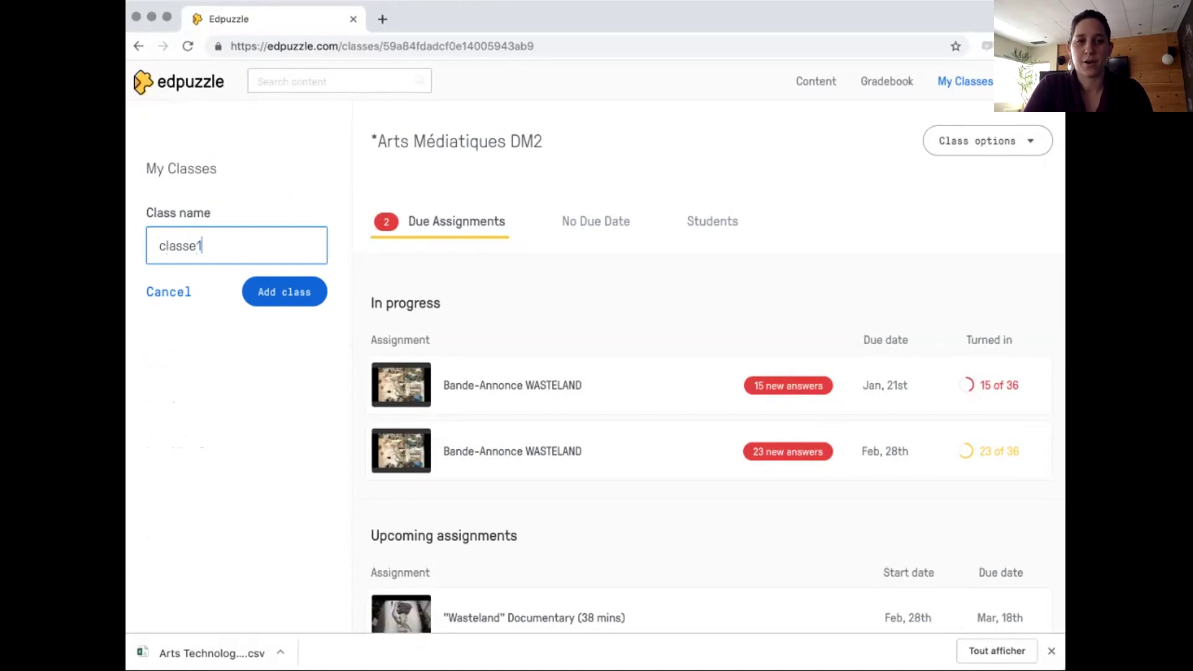
pyautogui.press('Return')
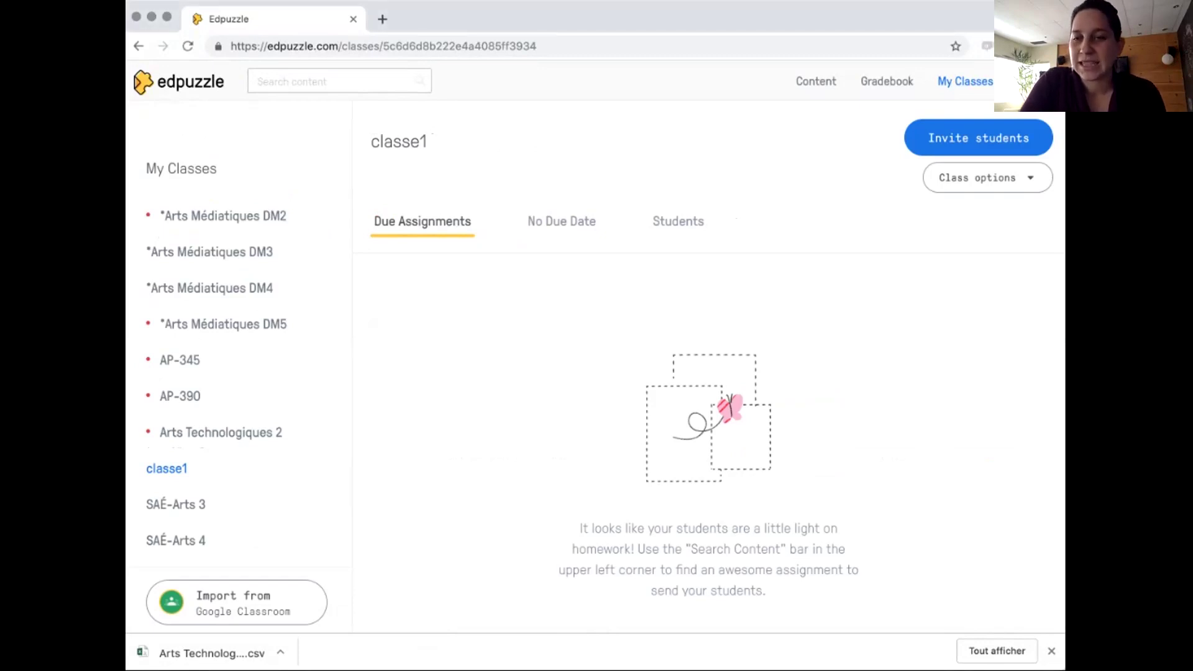
# - Open the student invitation options of classe1 and examine the class code, join link and sharing choices
pyautogui.click(978, 138)
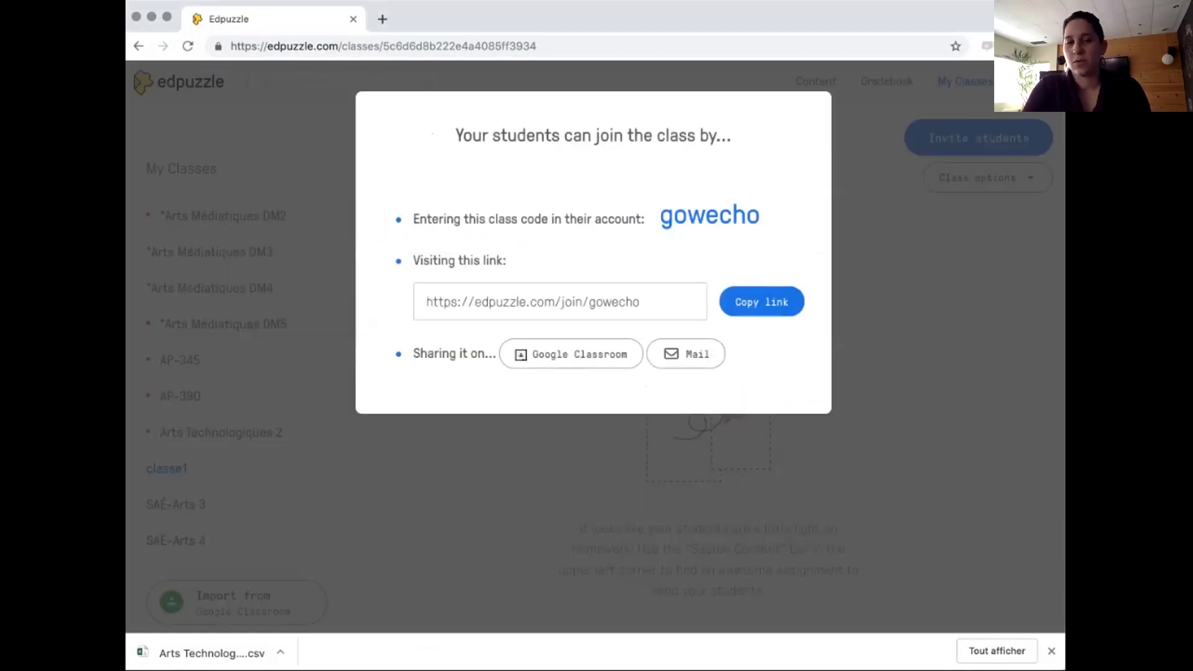
pyautogui.click(559, 301)
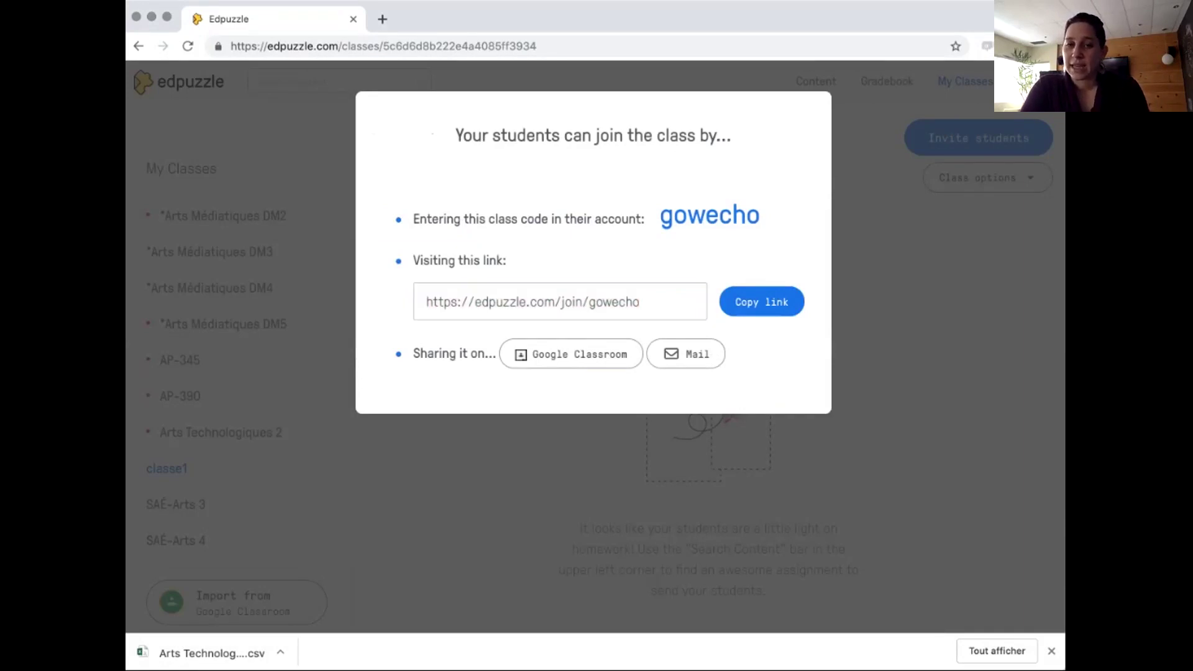
pyautogui.press('Escape')
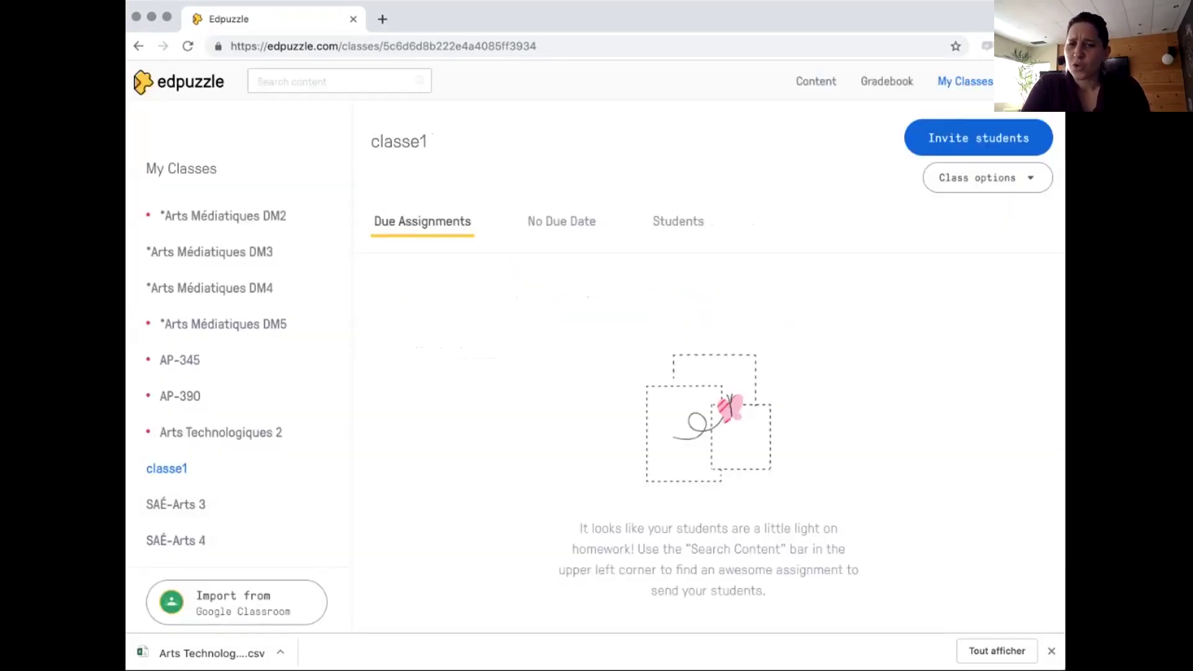
pyautogui.click(978, 138)
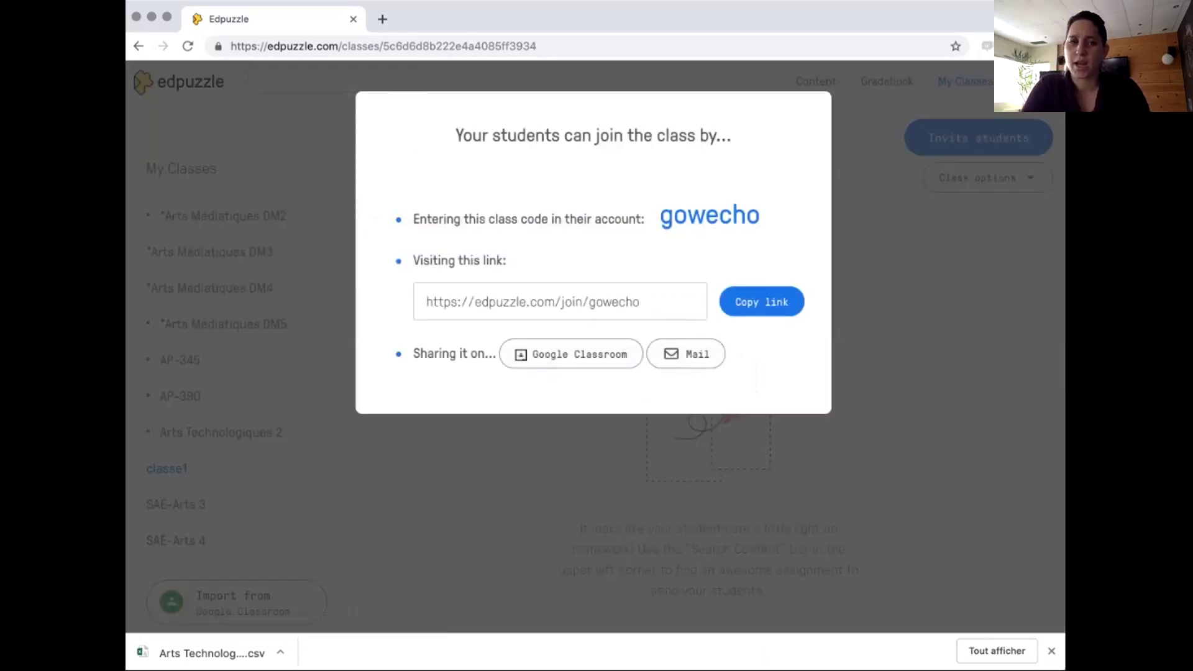
pyautogui.press('Escape')
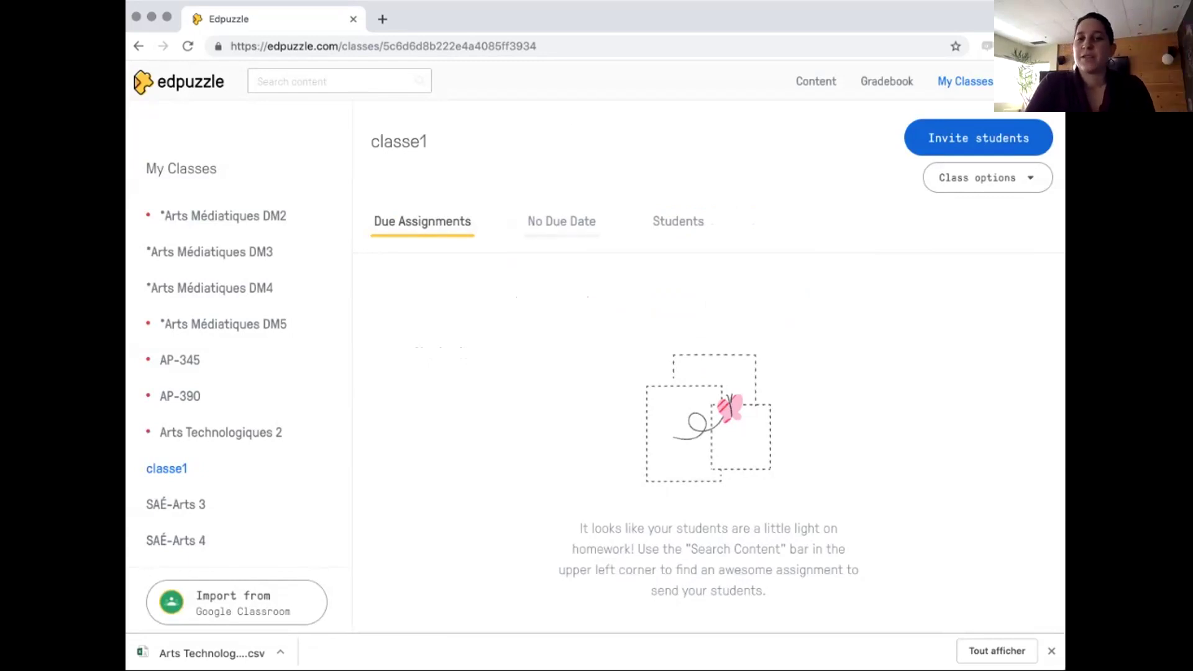
# - View the student lists of classe1 and Arts Médiatiques DM5, and show the account options for one DM5 student
pyautogui.click(678, 221)
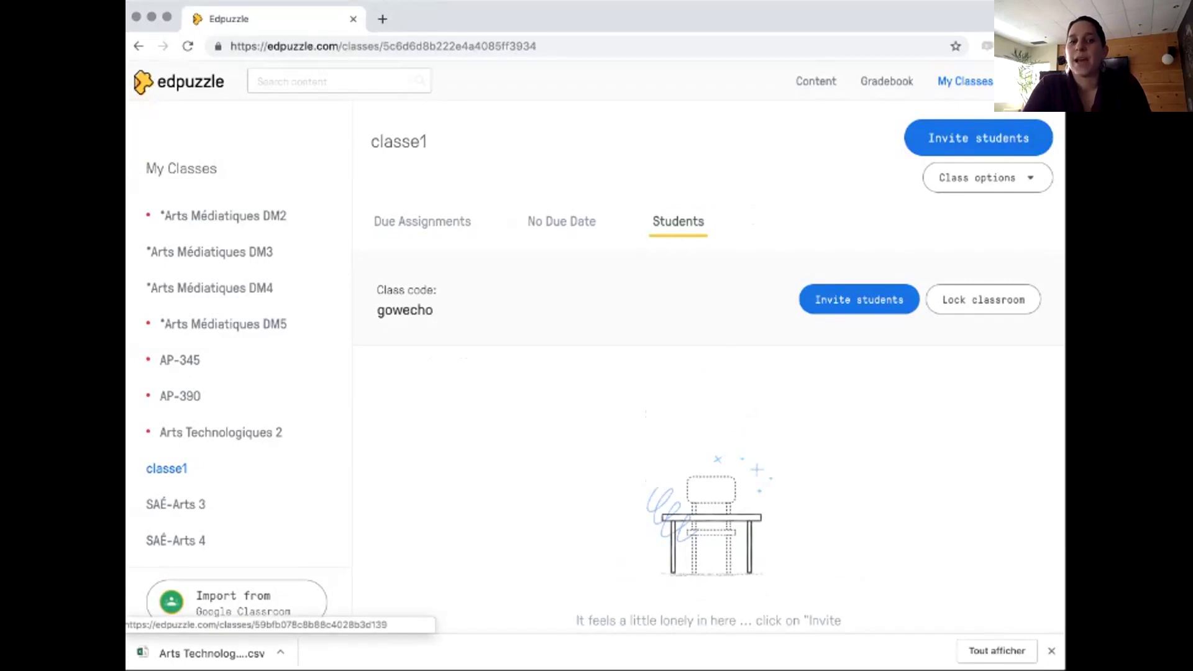
pyautogui.click(223, 324)
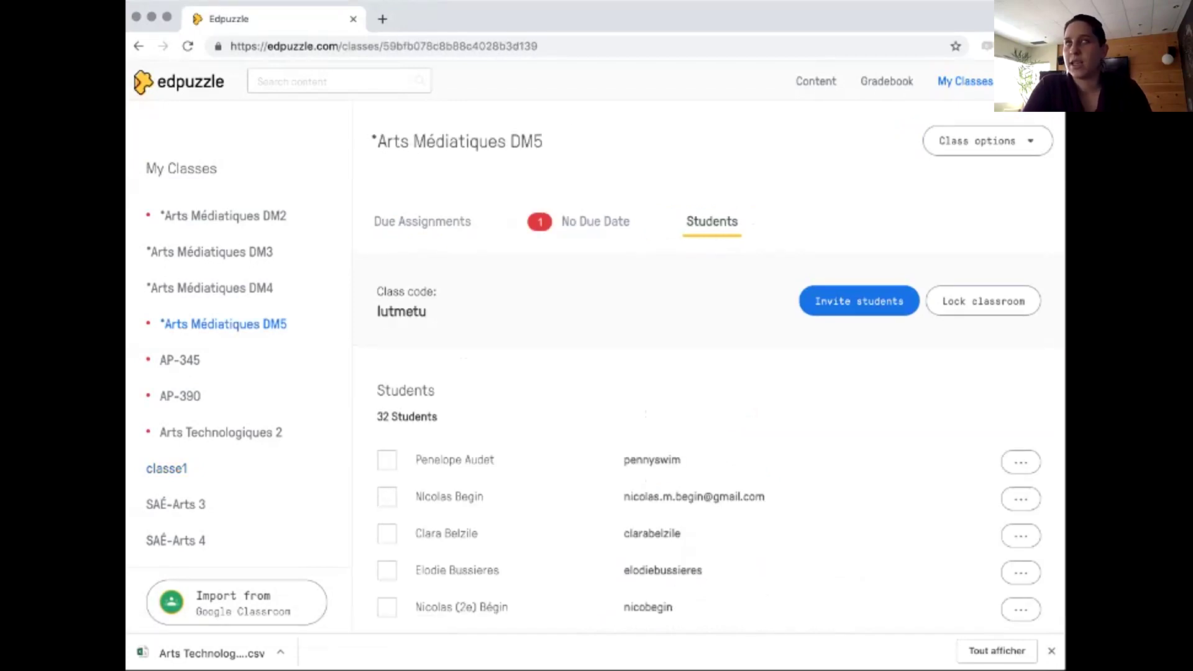
pyautogui.scroll(-4, 708, 435)
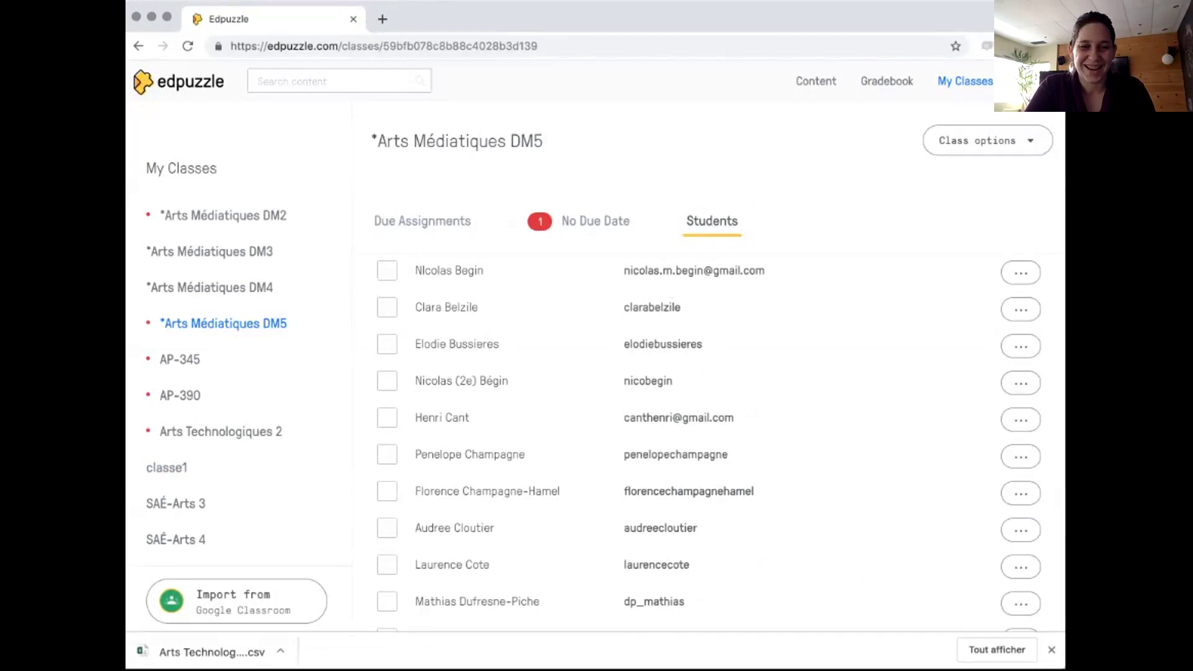
pyautogui.click(386, 380)
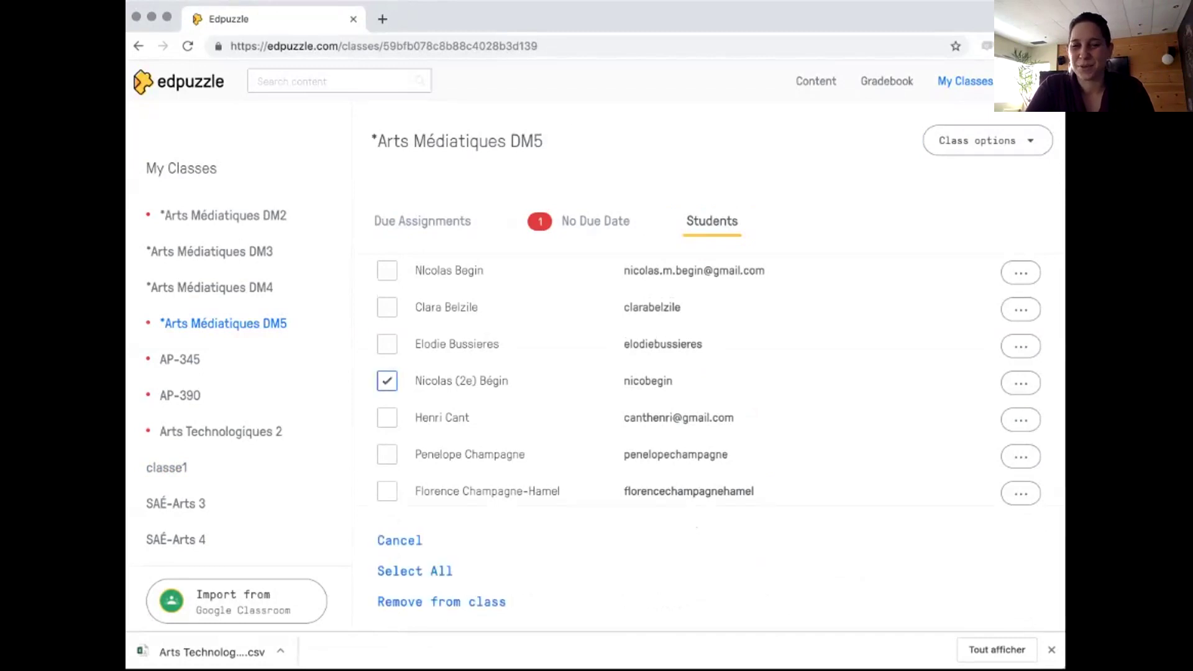
pyautogui.click(1020, 383)
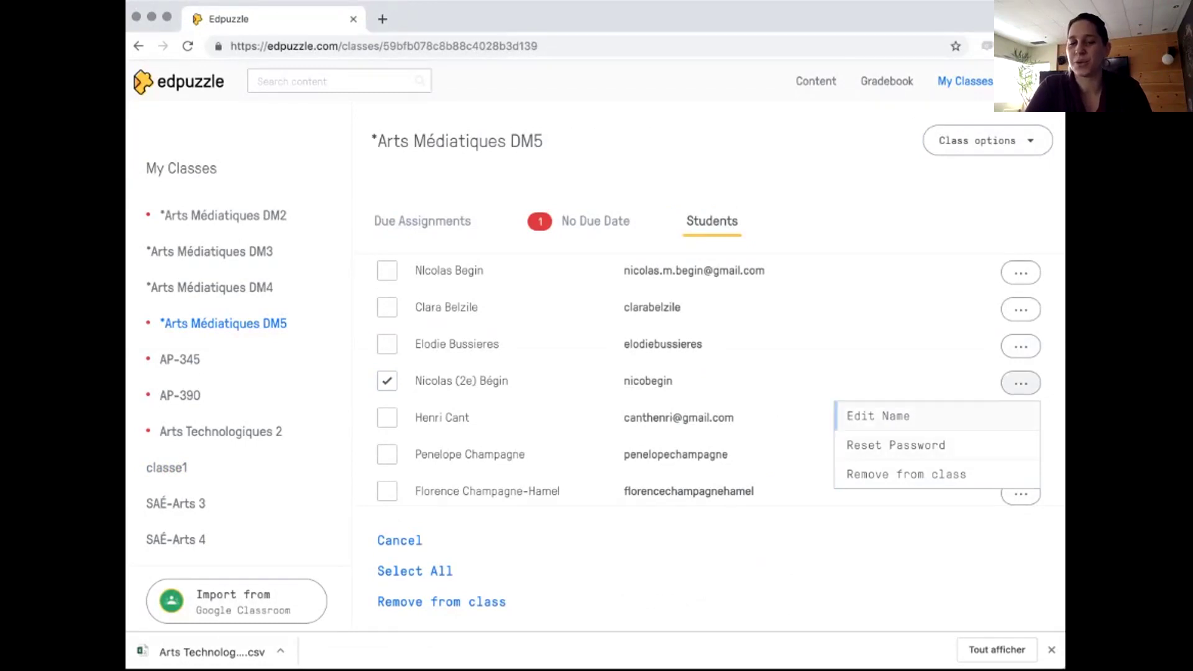
pyautogui.click(422, 221)
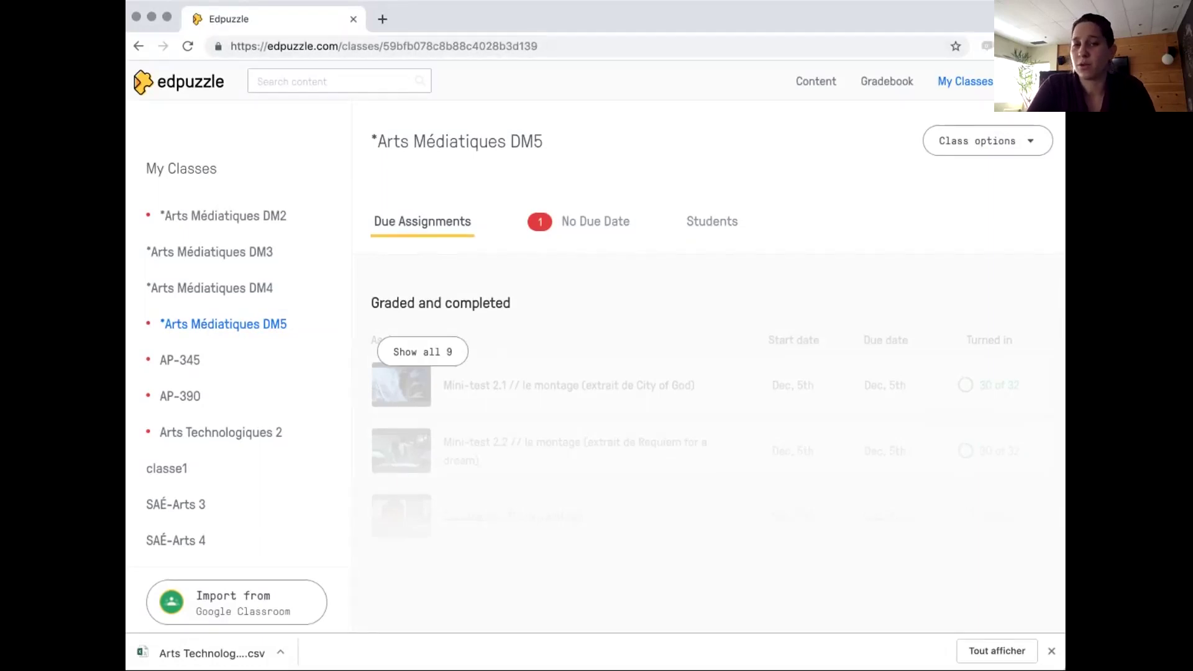
# - Preview "PUB 1: Le visage de la pauvreté change" from the Dm2 - Publicité Sociétale folder and view its class assignment options
pyautogui.click(816, 81)
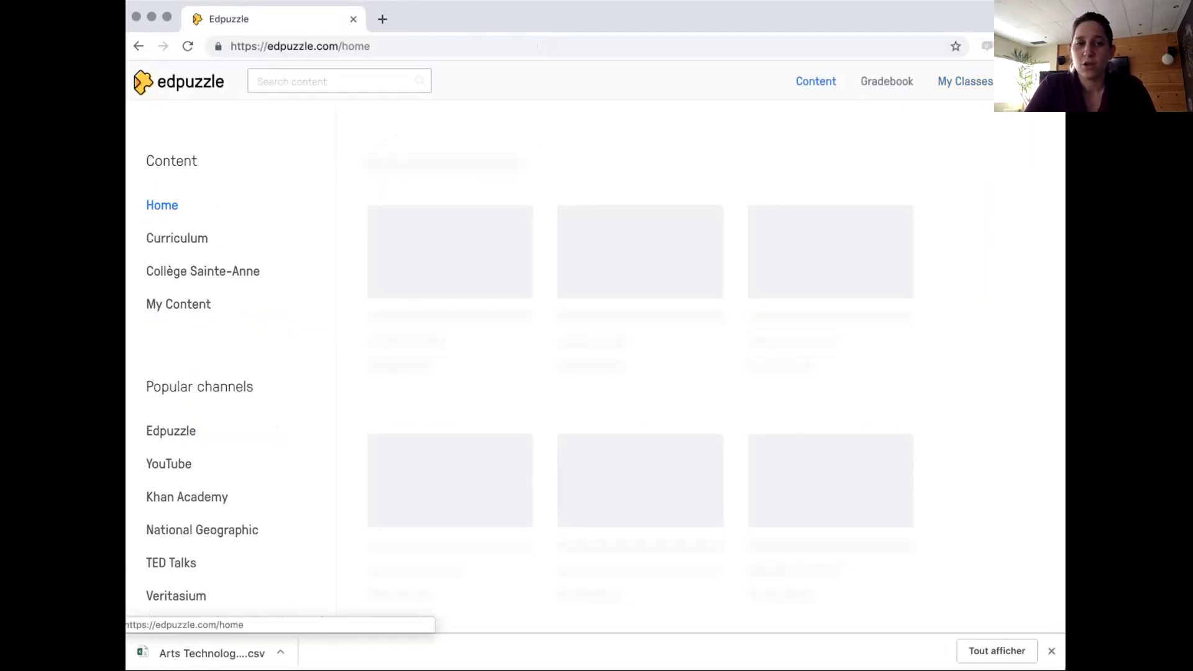
pyautogui.click(179, 304)
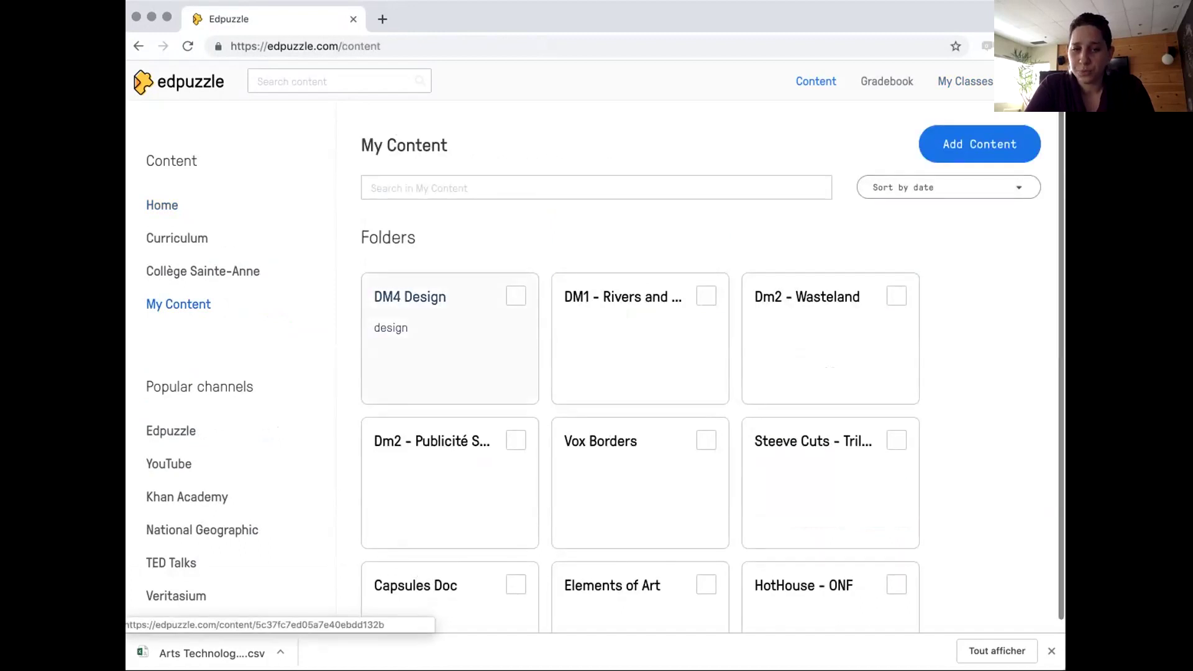
pyautogui.scroll(-1, 640, 274)
pyautogui.click(447, 404)
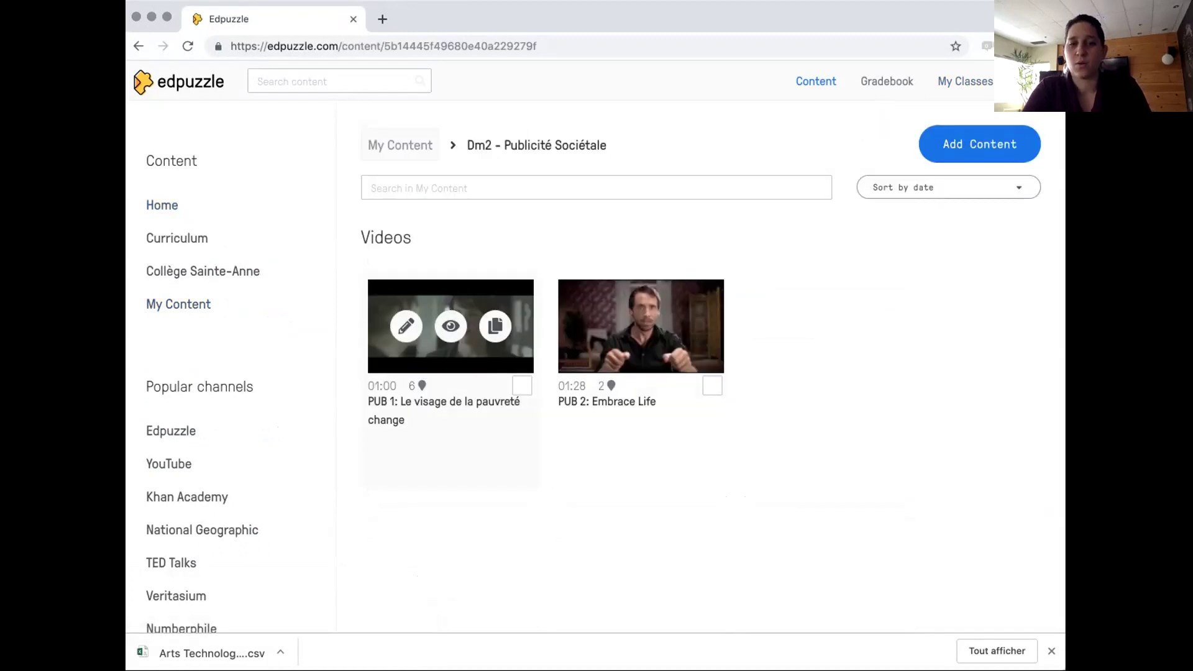
pyautogui.click(450, 326)
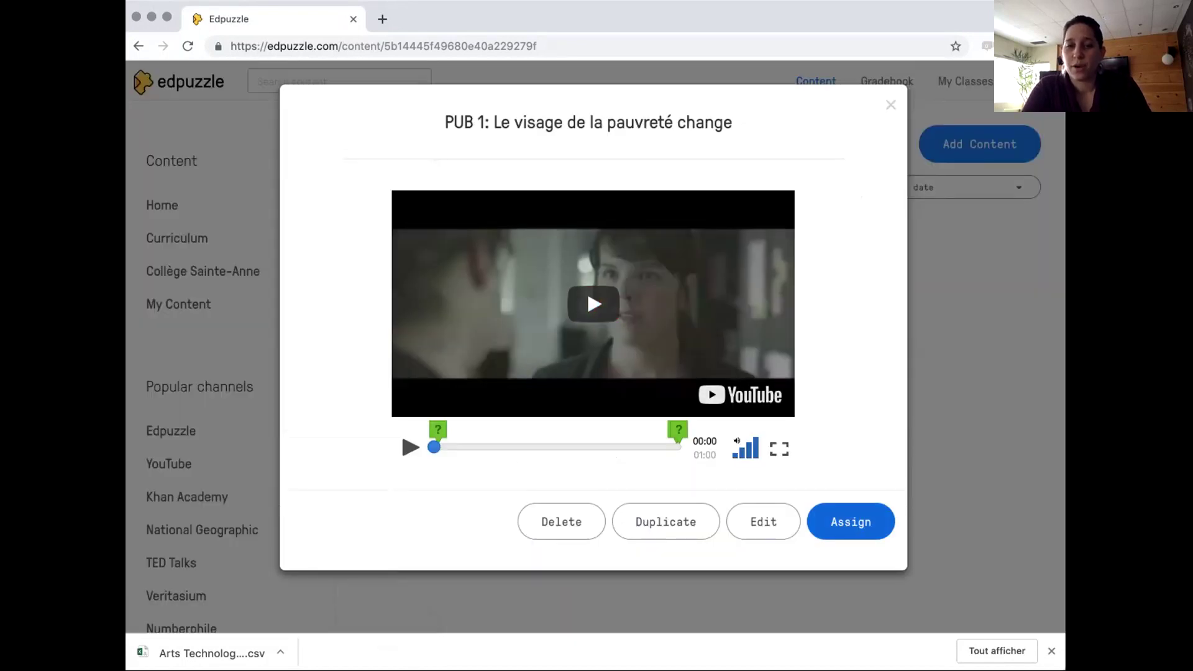
pyautogui.press('Escape')
pyautogui.scroll(-3, 491, 298)
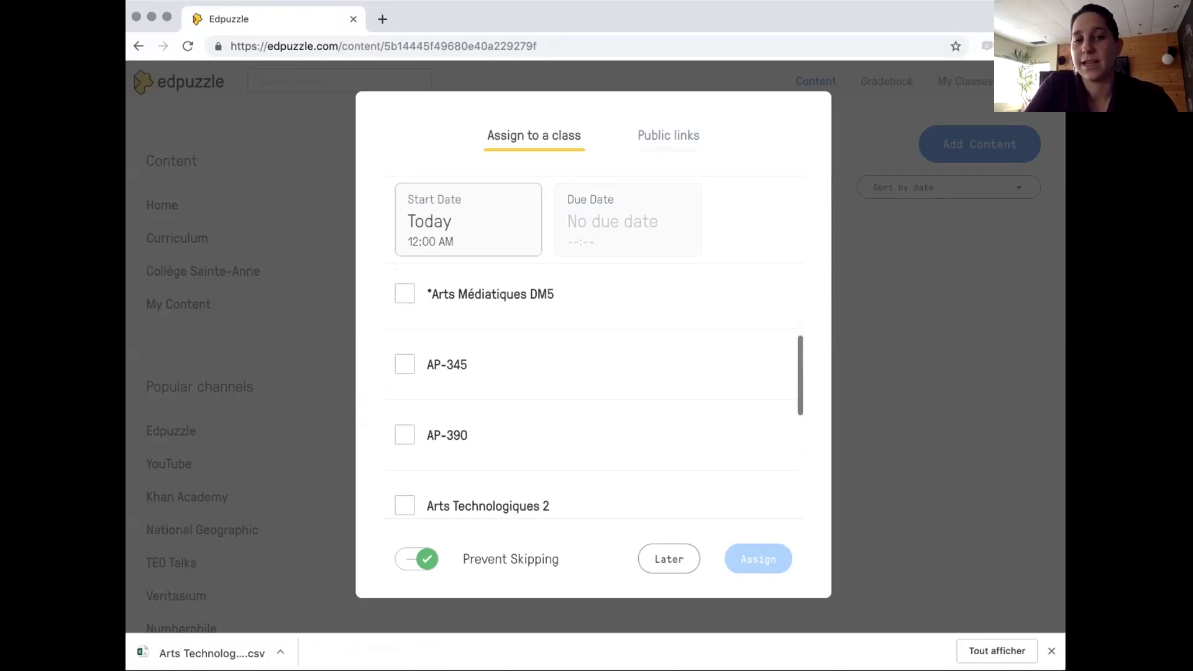
# - Show the PUB 1 video's public sharing options, selecting the public link and the embed code, and close the sharing dialog
pyautogui.click(667, 135)
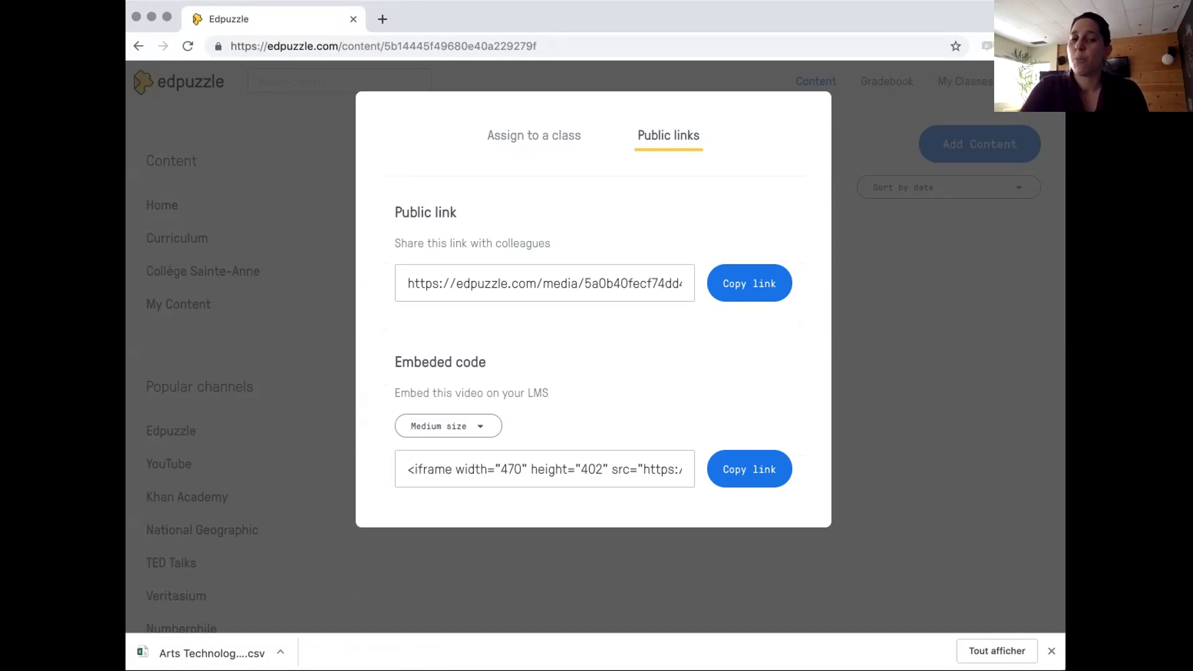
pyautogui.click(544, 283)
pyautogui.moveTo(407, 284); pyautogui.dragTo(691, 284)
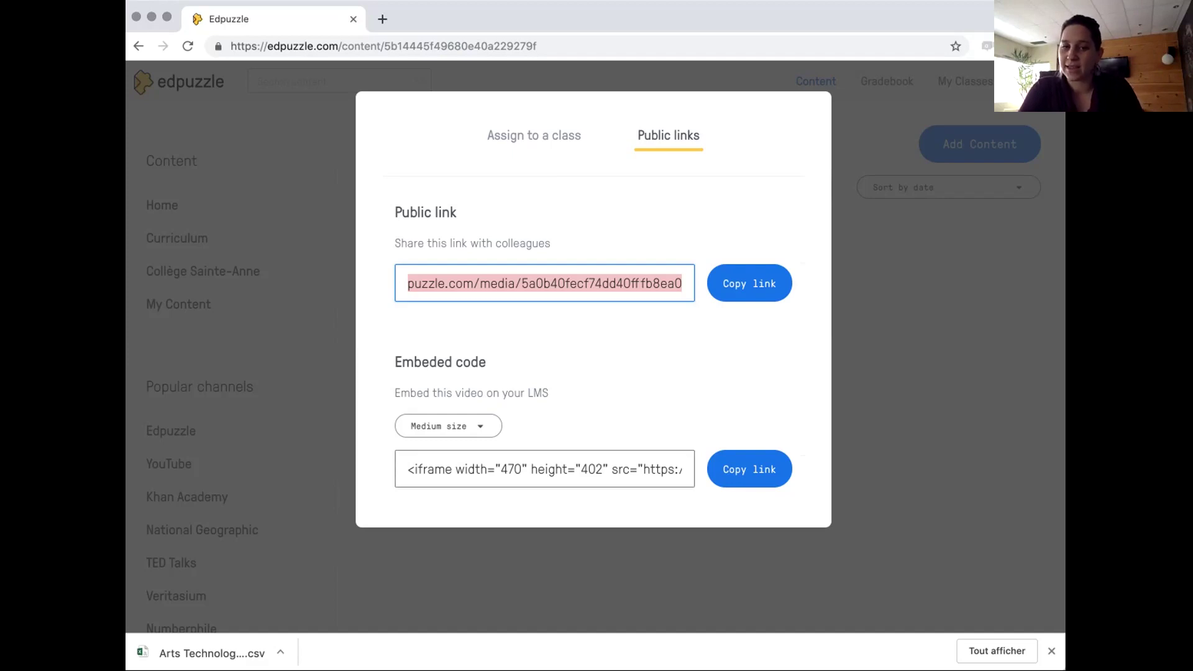
pyautogui.click(544, 468)
pyautogui.press('super+a')
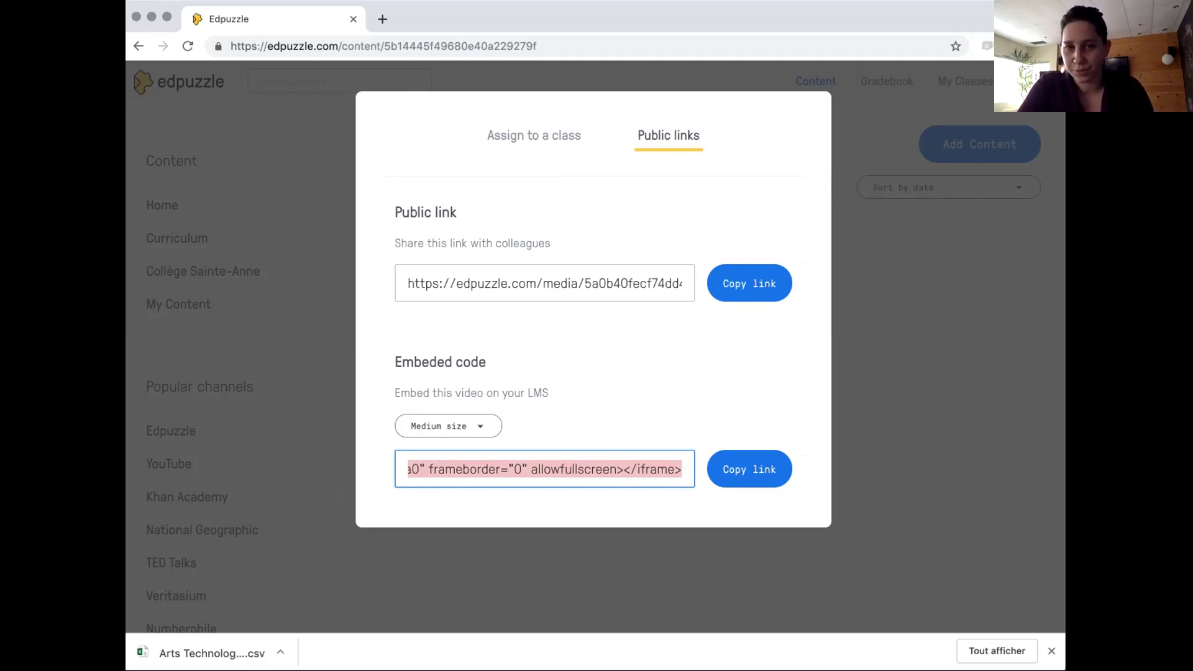
pyautogui.click(534, 135)
pyautogui.click(668, 136)
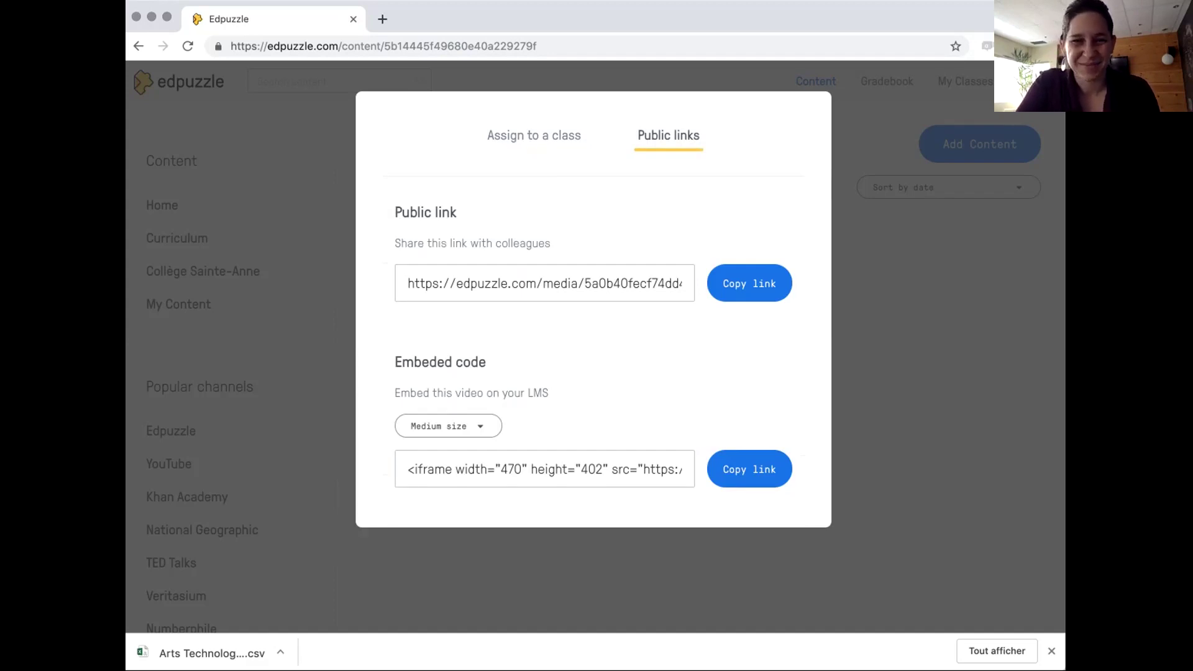
pyautogui.press('Escape')
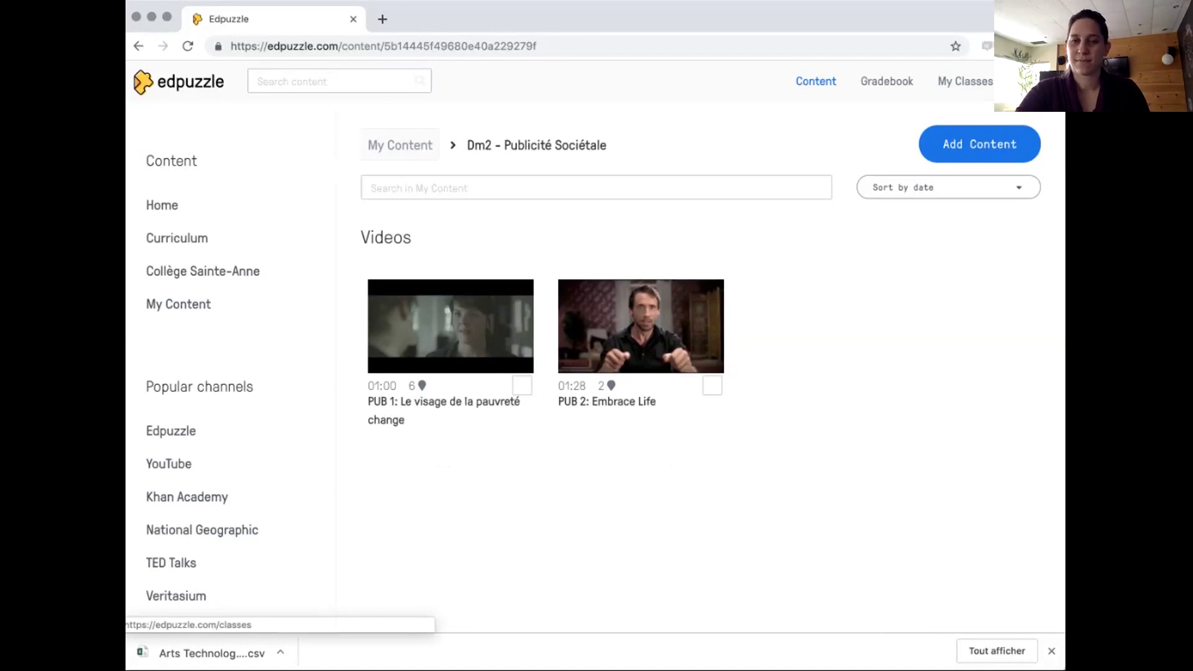
# - Open the Virtual Barber Shop assignment of the Arts Médiatiques DM2 class and display its video
pyautogui.click(964, 81)
pyautogui.scroll(-3, 708, 435)
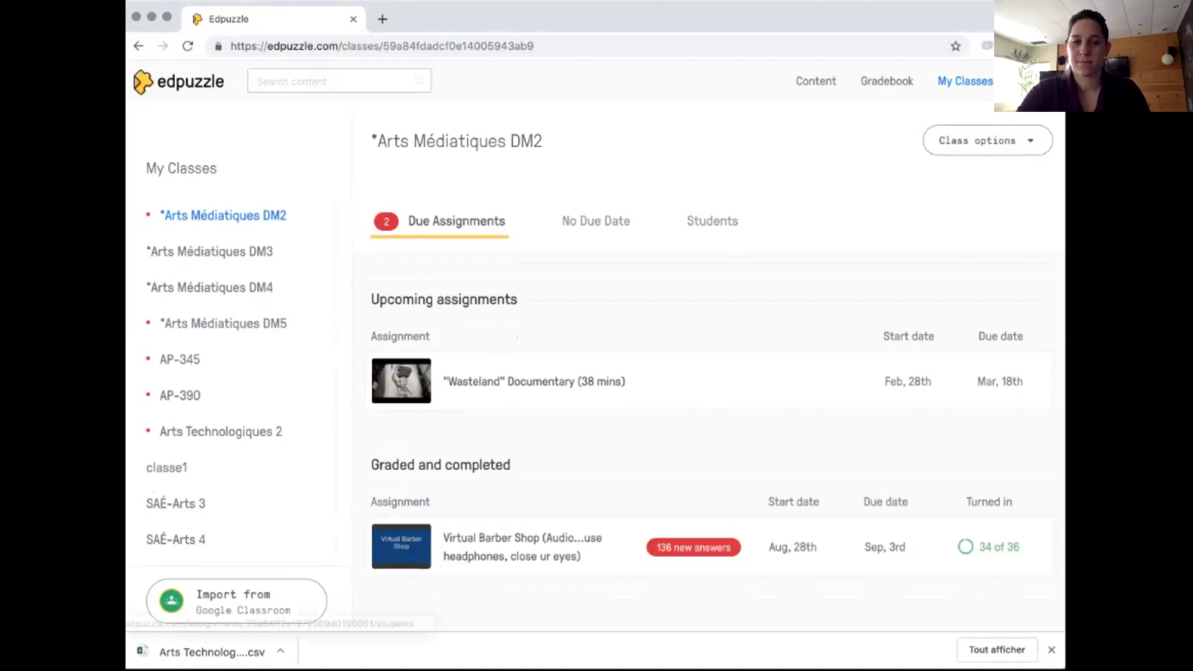
pyautogui.click(640, 547)
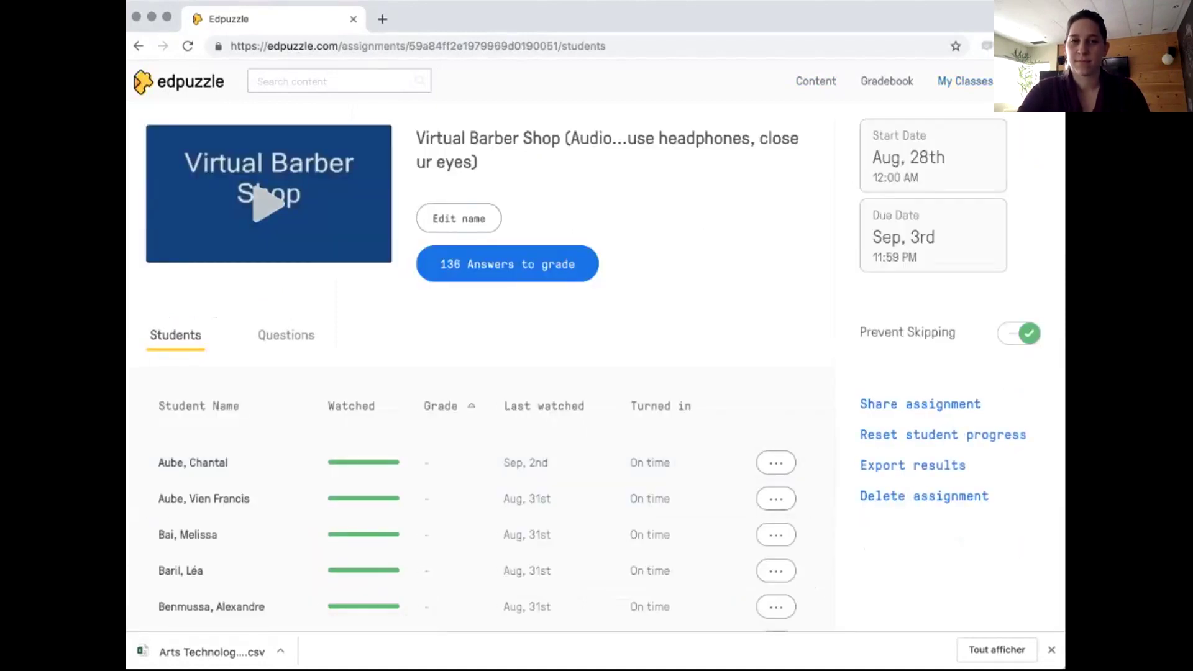
pyautogui.click(266, 200)
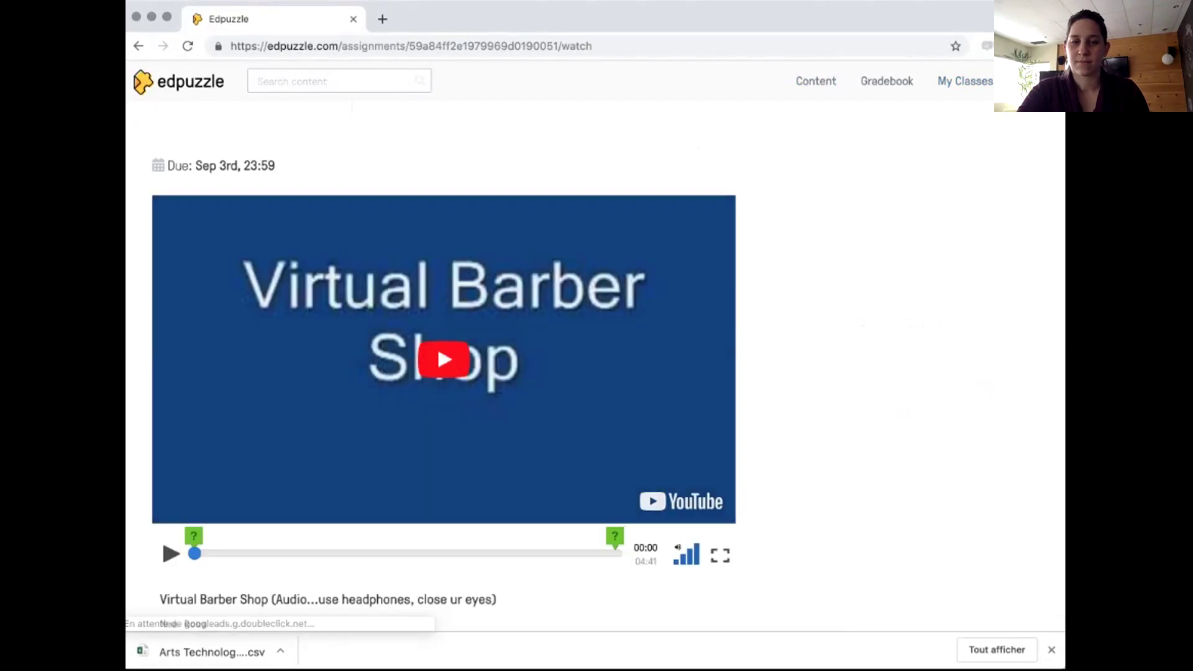
# - Open the video lesson "exercice de base 1" from My Content for editing
pyautogui.click(816, 81)
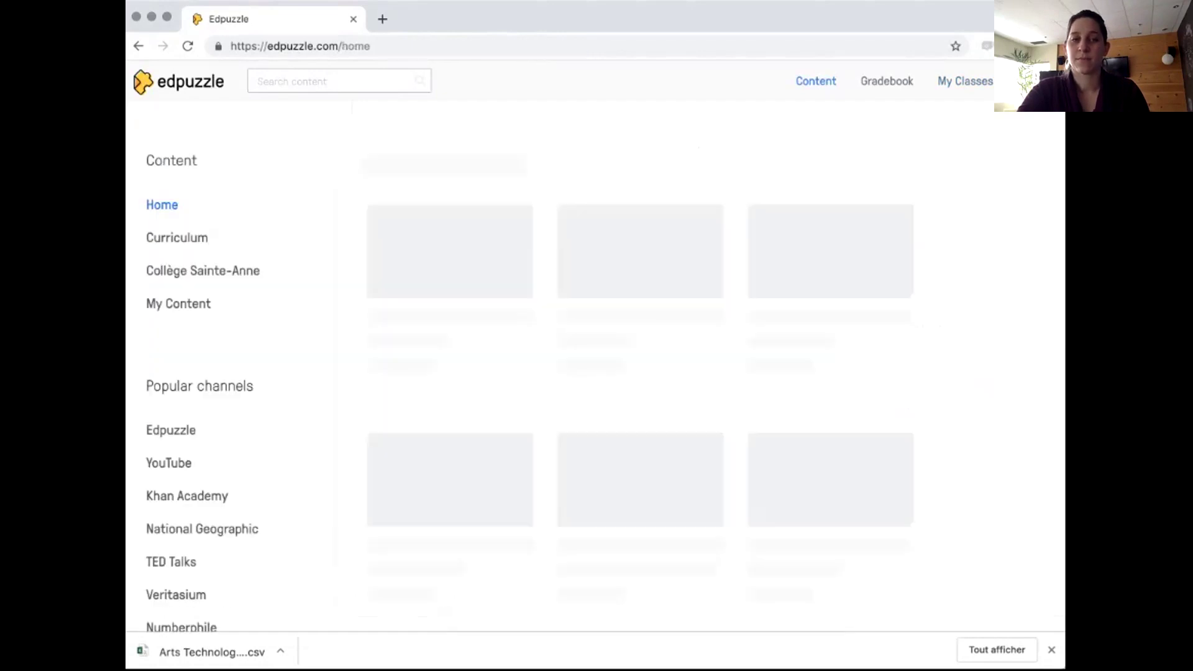
pyautogui.click(178, 303)
pyautogui.scroll(-10, 451, 236)
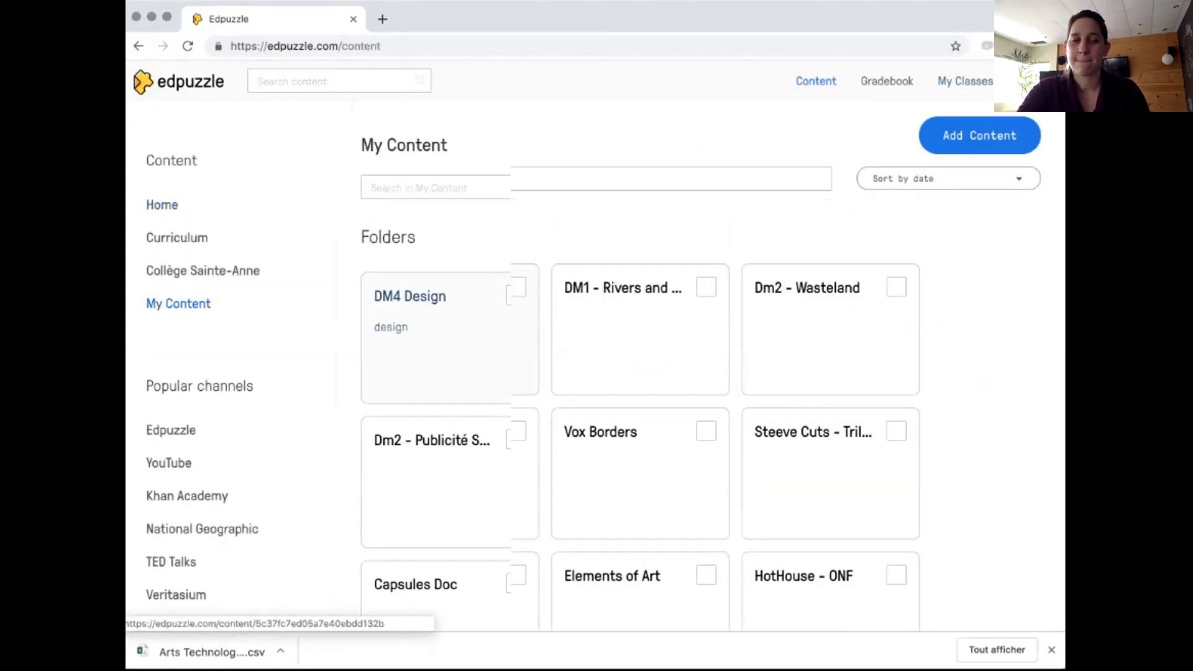
pyautogui.scroll(2, 450, 236)
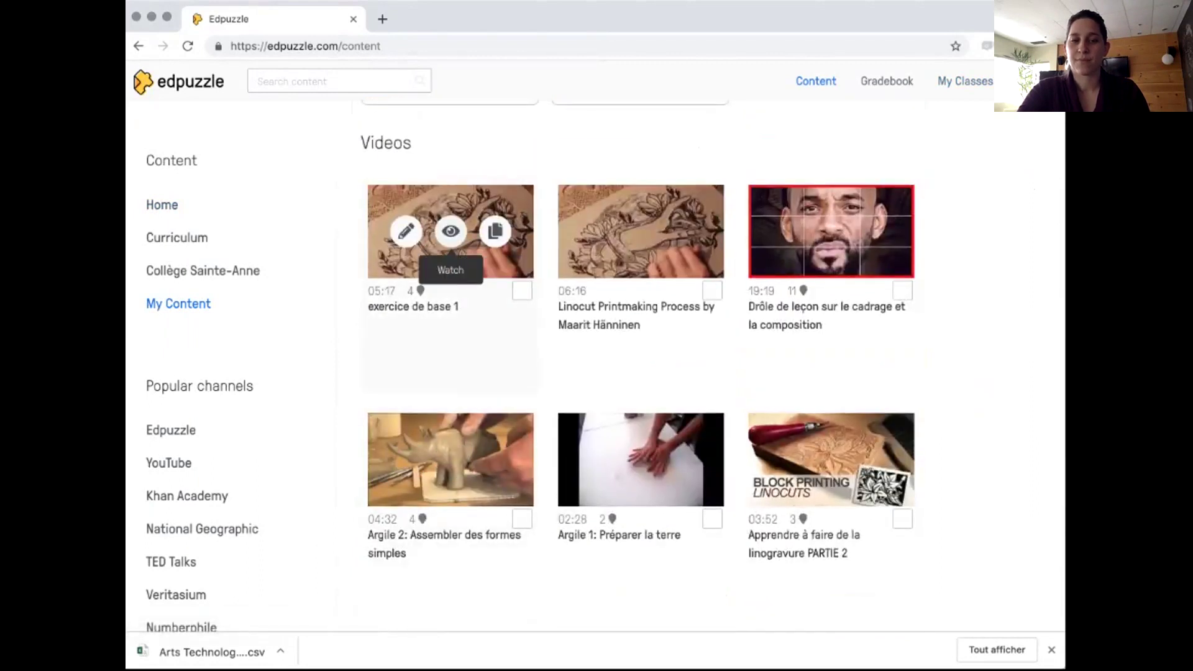
pyautogui.click(405, 231)
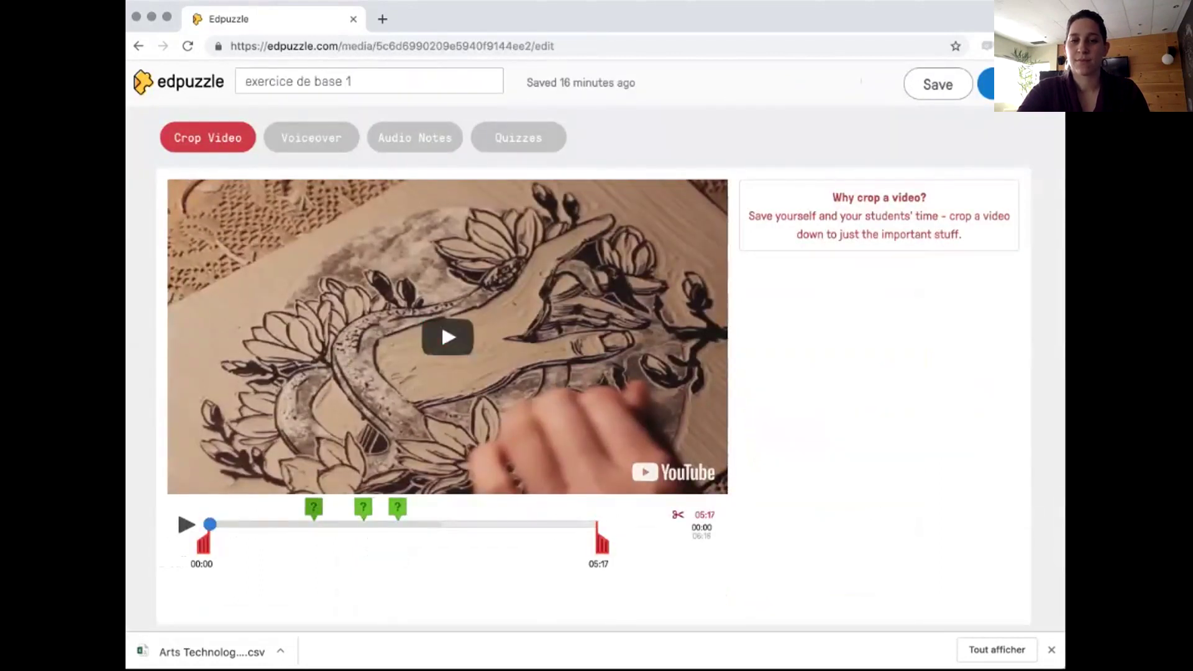
# - Show the questions placed along the timeline of the exercice de base 1 lesson, ending with the multiple-choice question
pyautogui.click(314, 507)
pyautogui.click(363, 508)
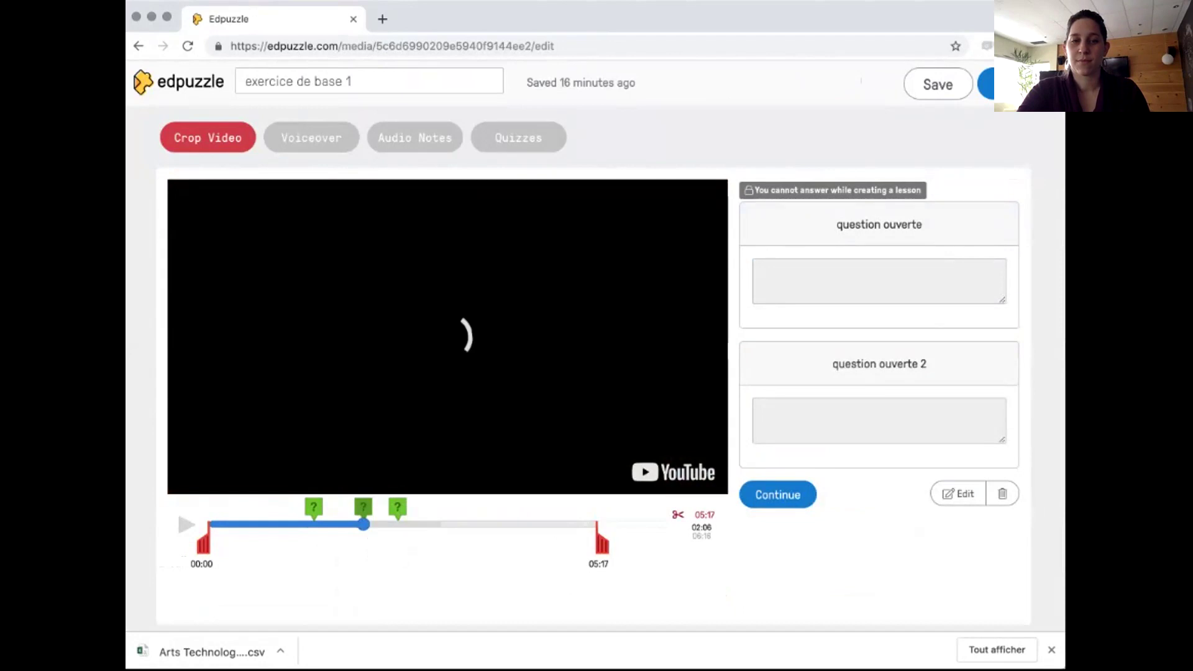
pyautogui.click(397, 508)
# - Add the feedback "feedback aux élèves." to answer "choix 1" of the multiple-choice question and save the question
pyautogui.click(957, 358)
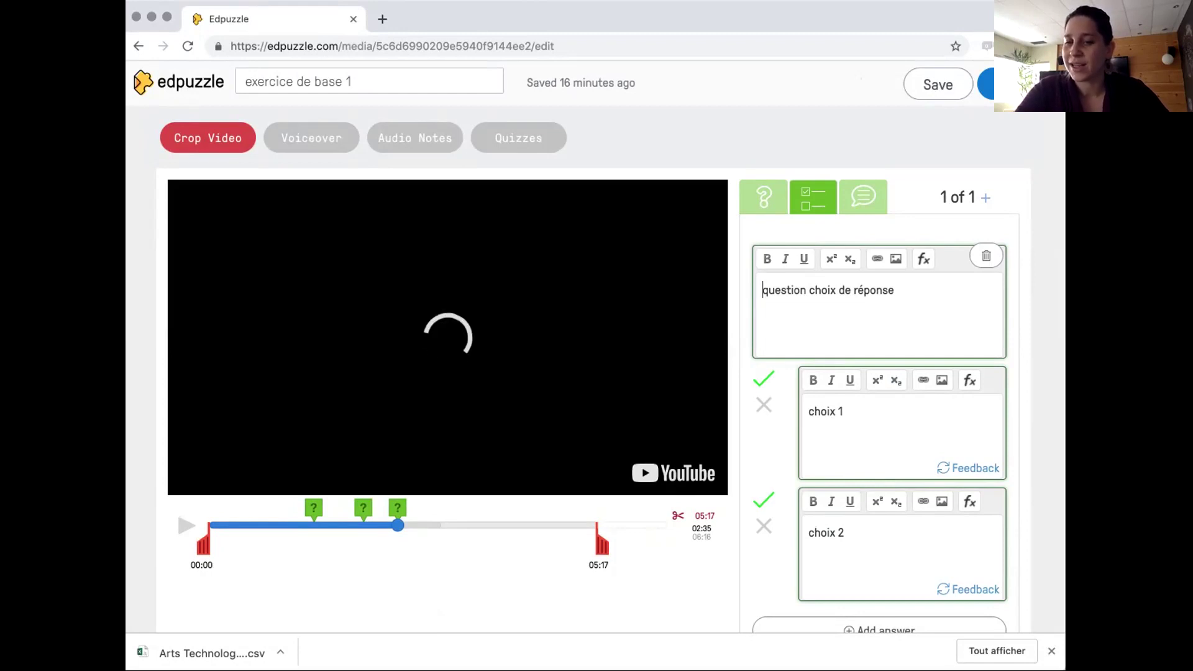
pyautogui.click(967, 468)
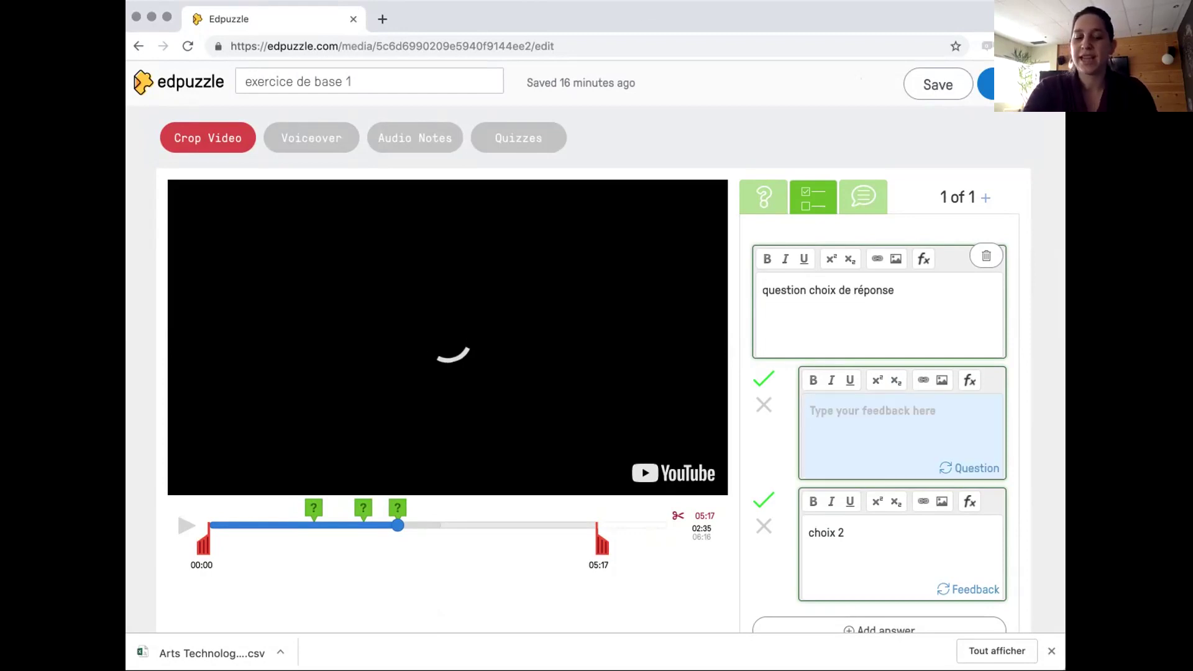
pyautogui.write('feed')
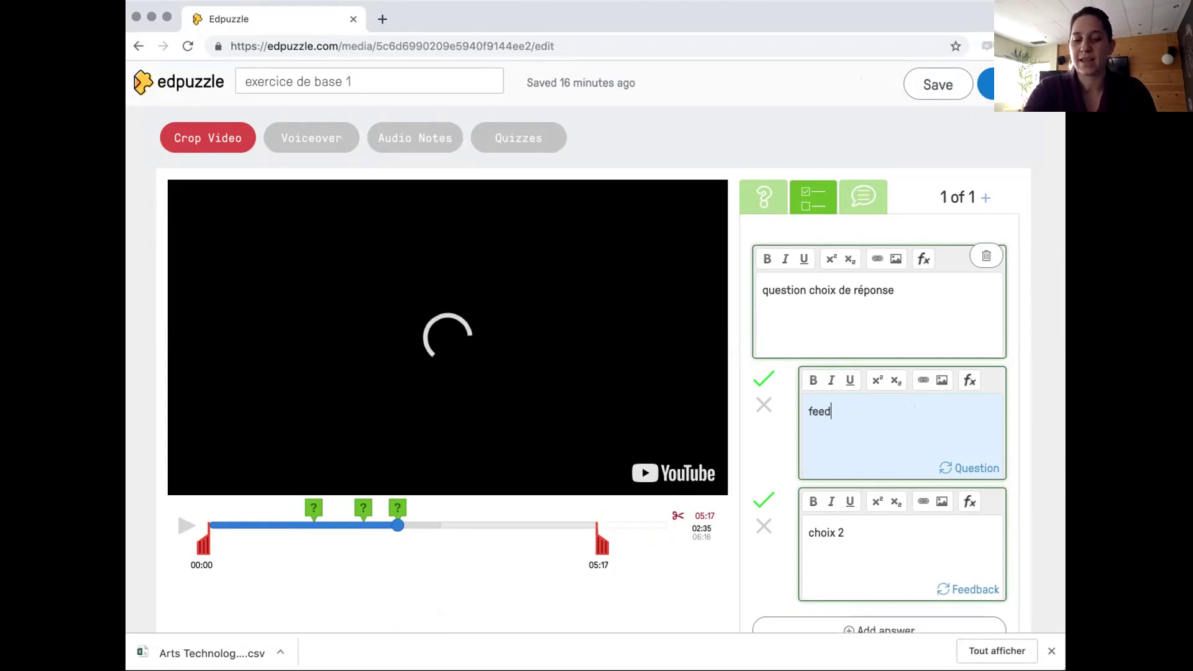
pyautogui.write('back aux élèves')
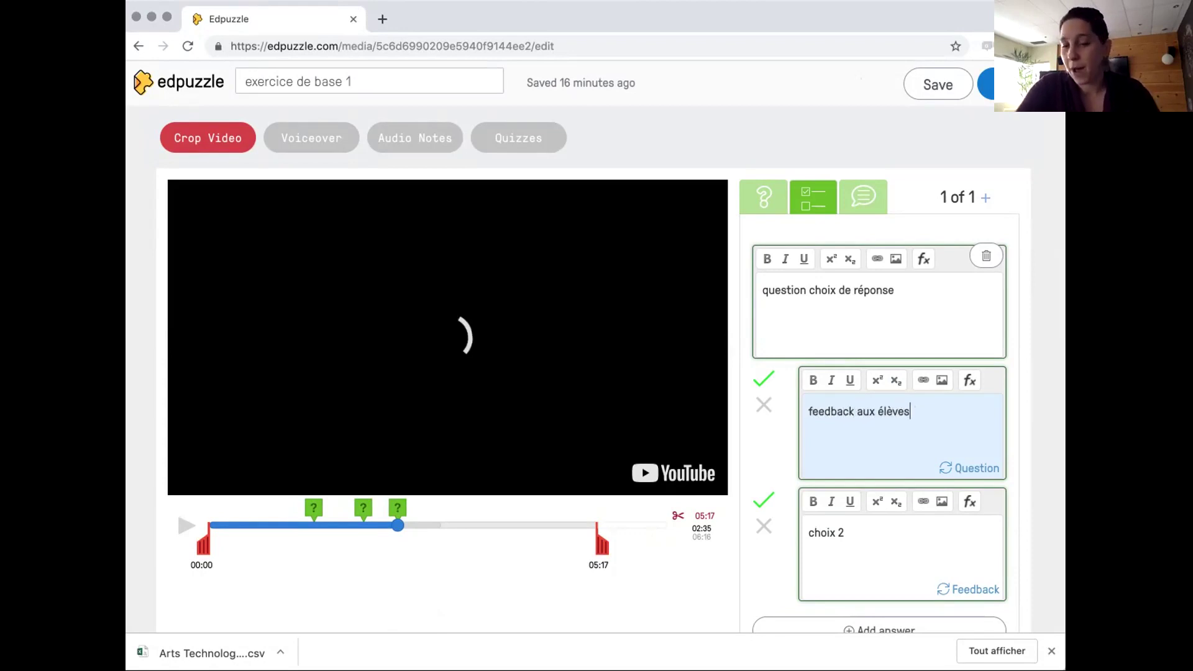
pyautogui.write('.')
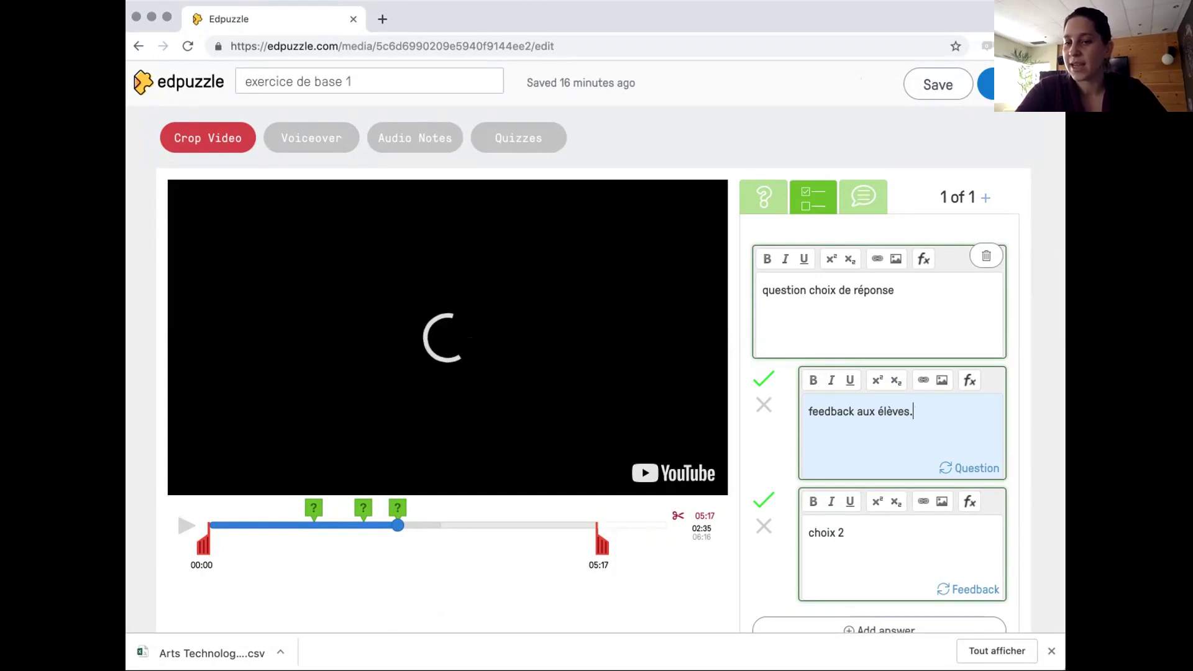
pyautogui.click(808, 411)
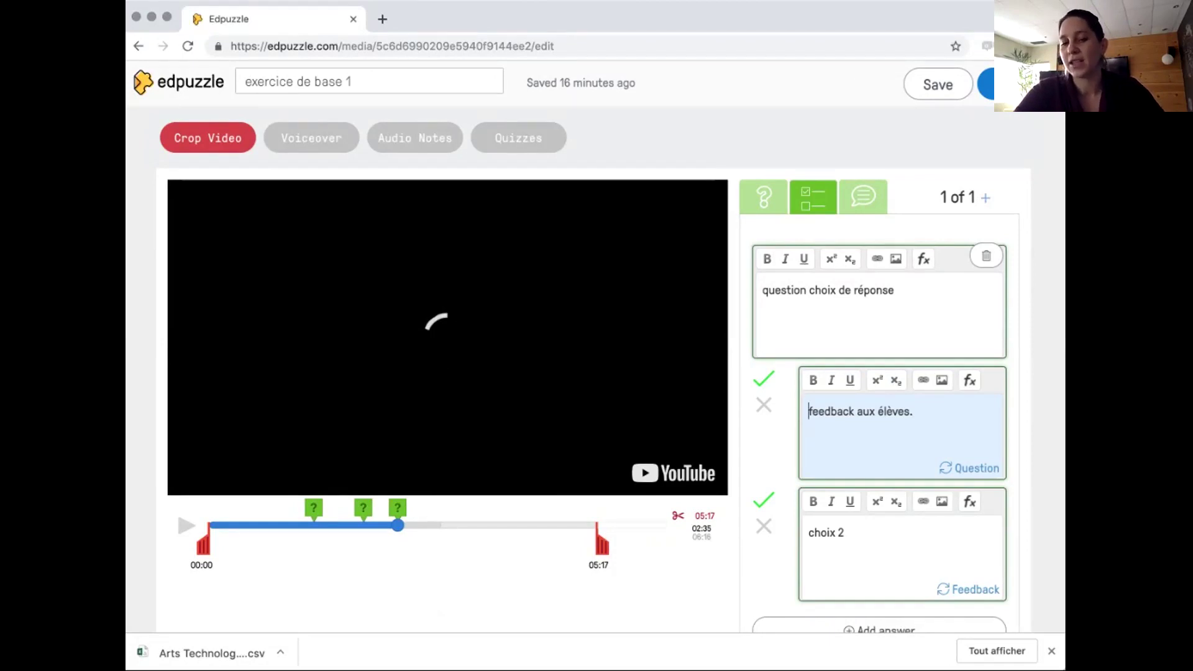
pyautogui.scroll(-2, 587, 367)
pyautogui.click(990, 595)
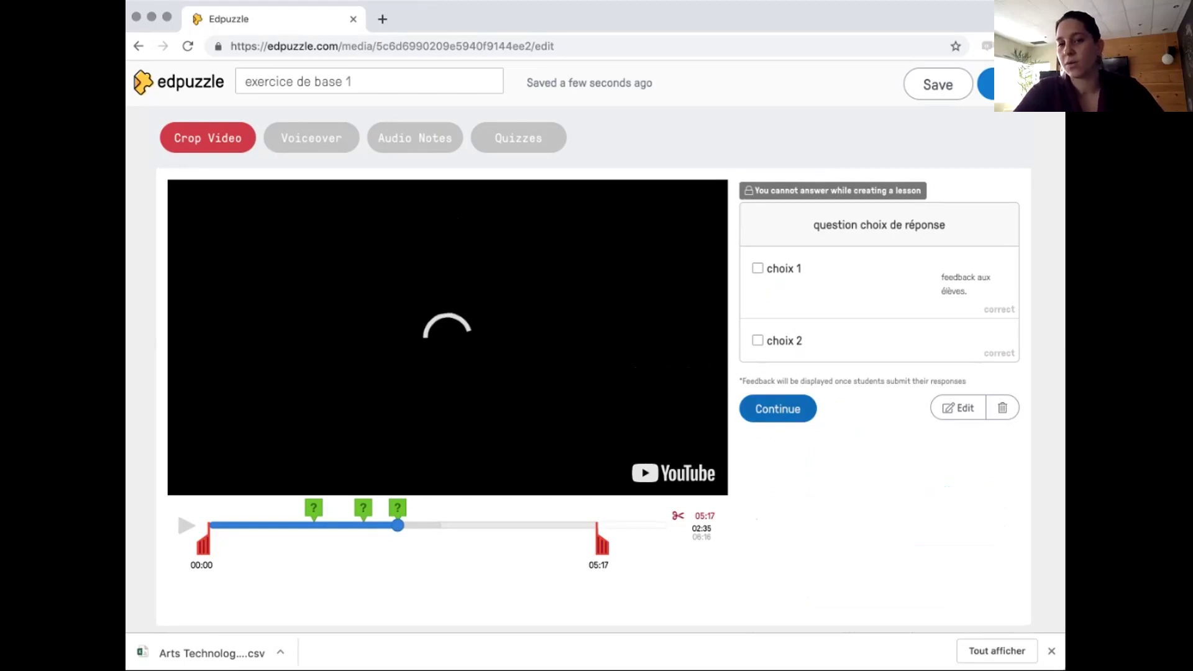
pyautogui.click(777, 408)
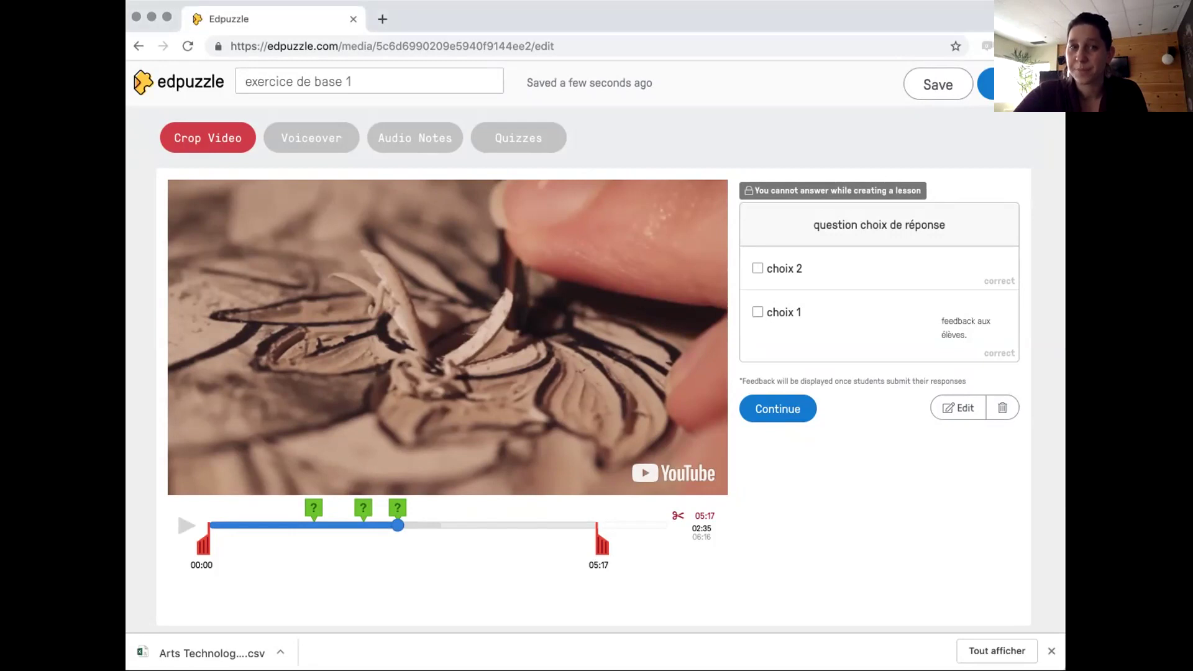
# - View the lesson's class assignment options, select Arts Médiatiques DM2, and postpone the assignment to return to My Content
pyautogui.click(987, 85)
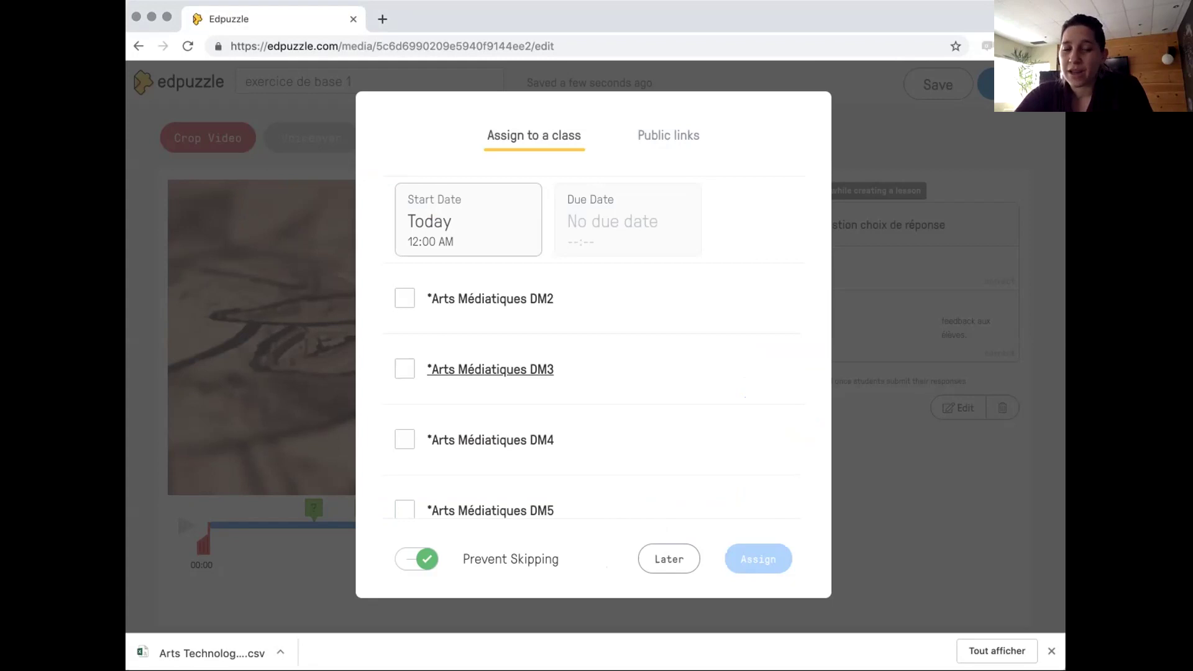
pyautogui.scroll(-1, 491, 369)
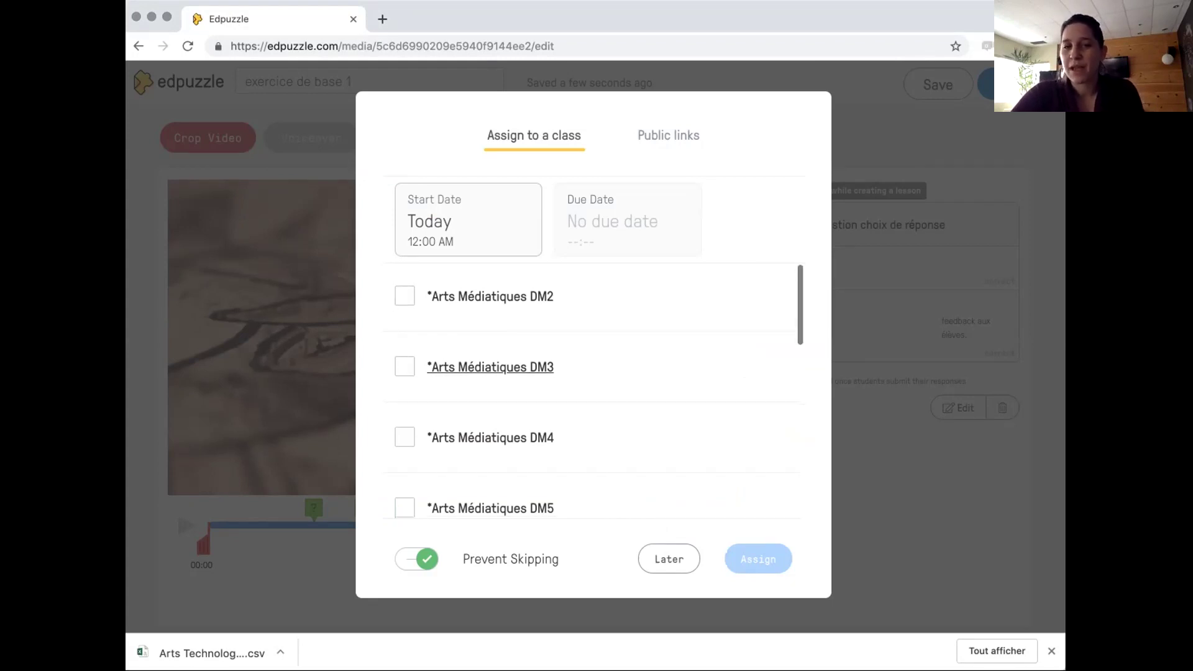
pyautogui.click(490, 296)
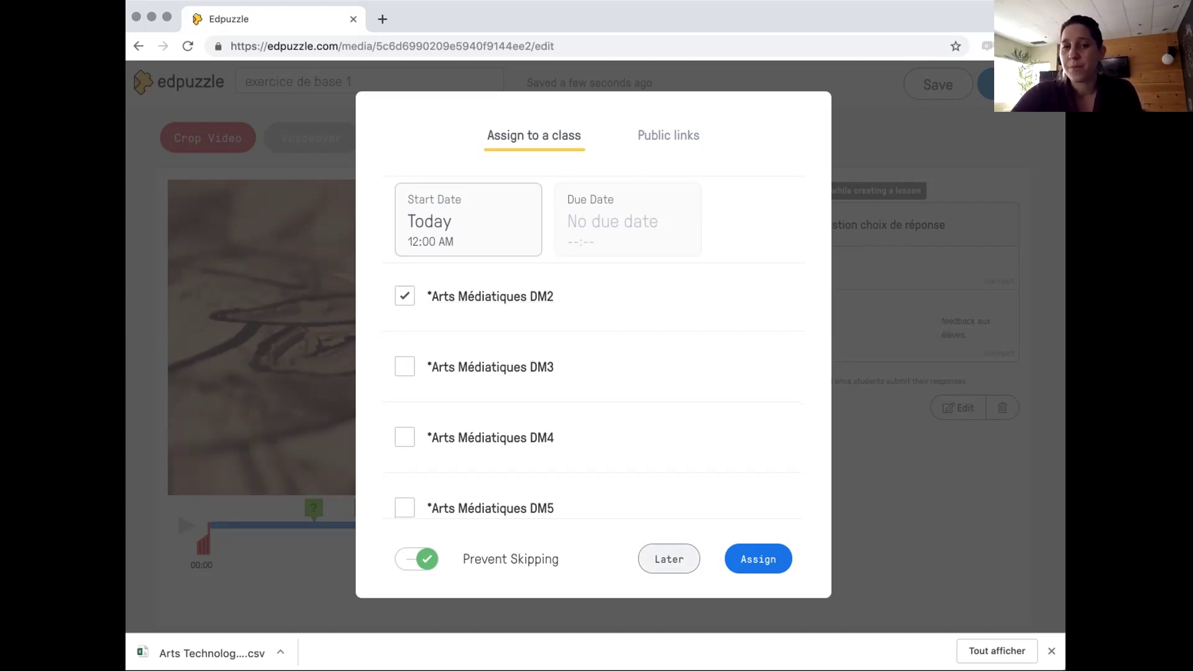
pyautogui.click(669, 559)
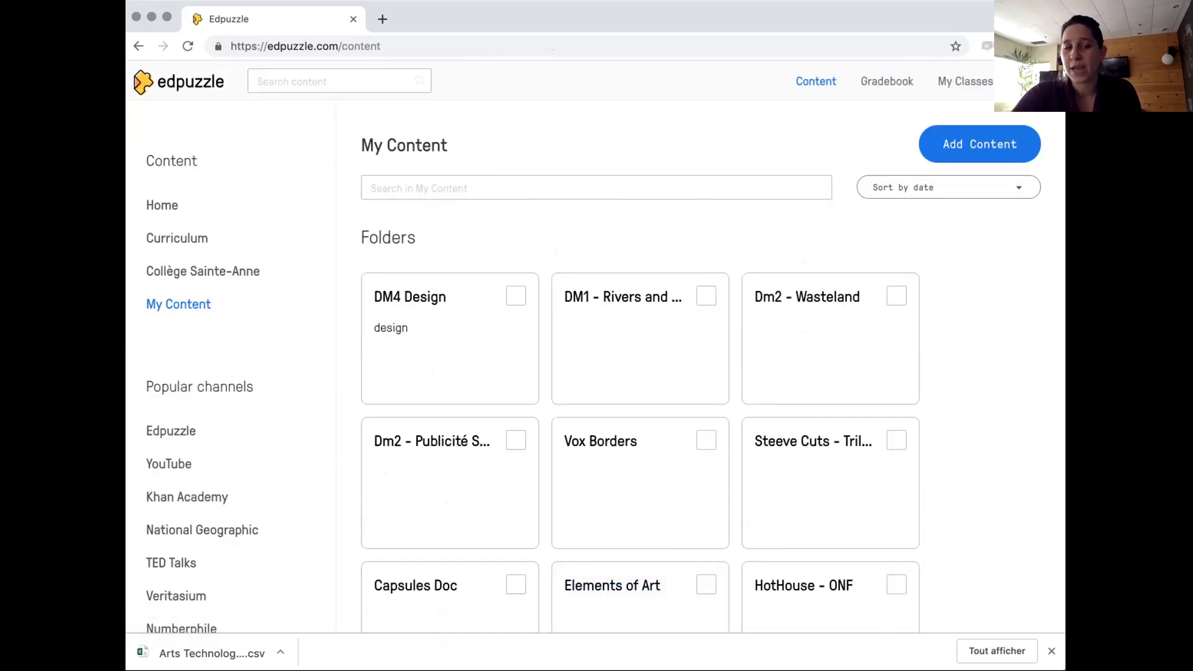
pyautogui.scroll(-2, 230, 373)
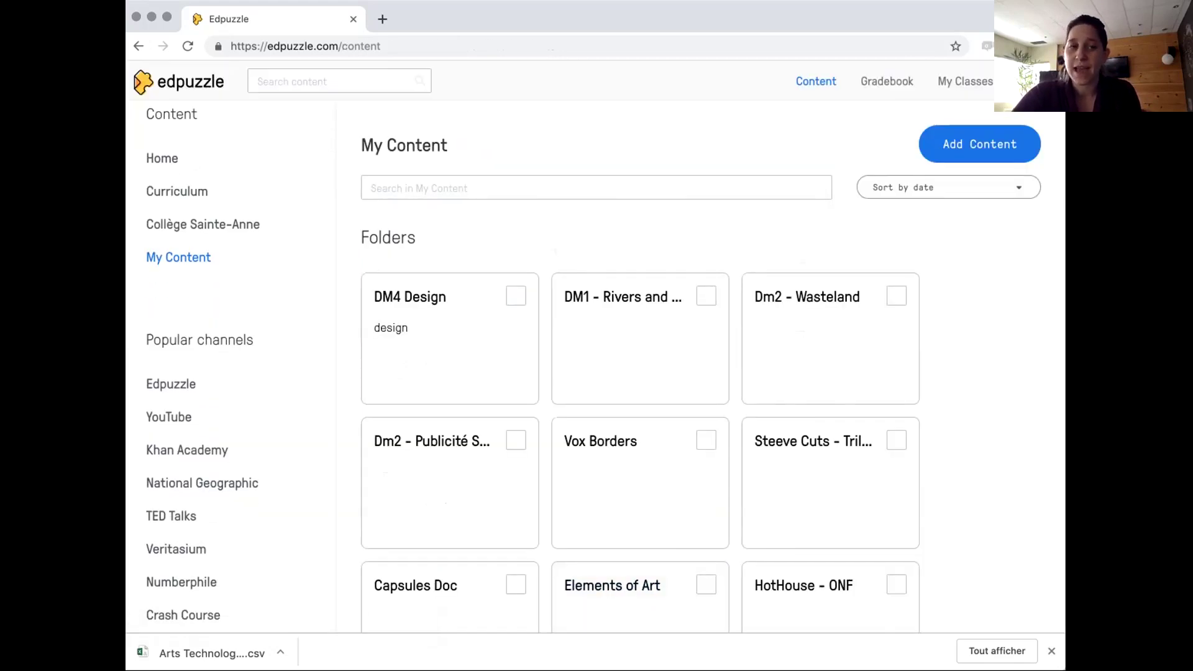
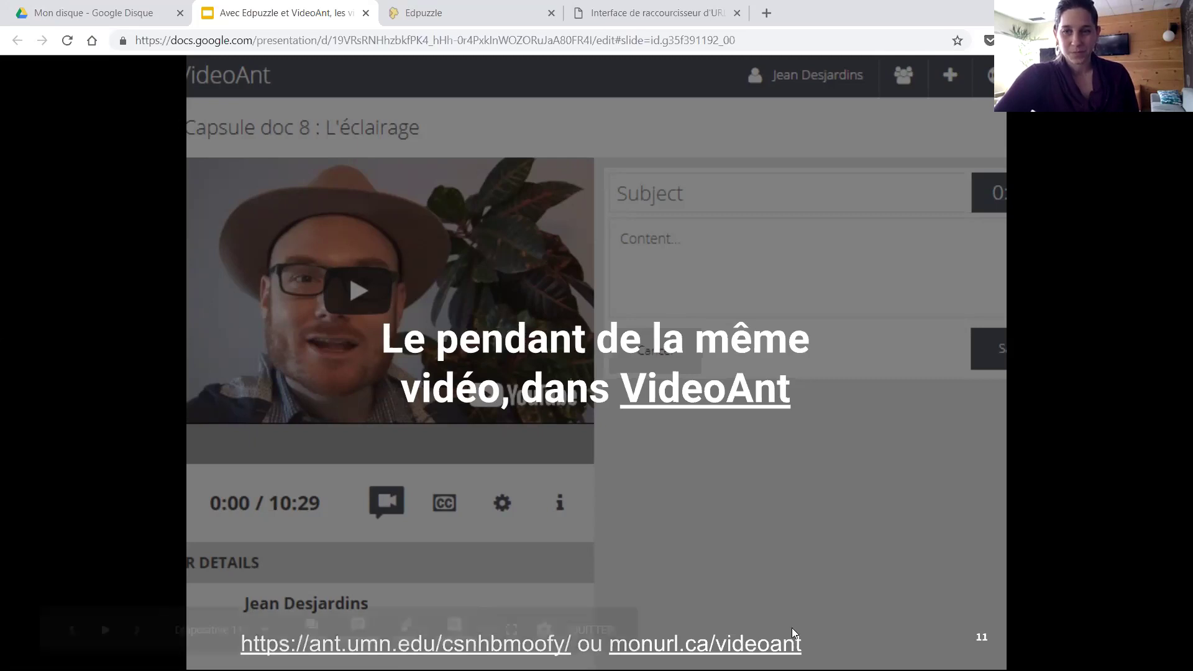
# - Open the VideoAnt page of "Capsule doc 8 : L'éclairage" from the slide's link and move the video to 7:44
pyautogui.moveTo(833, 642)
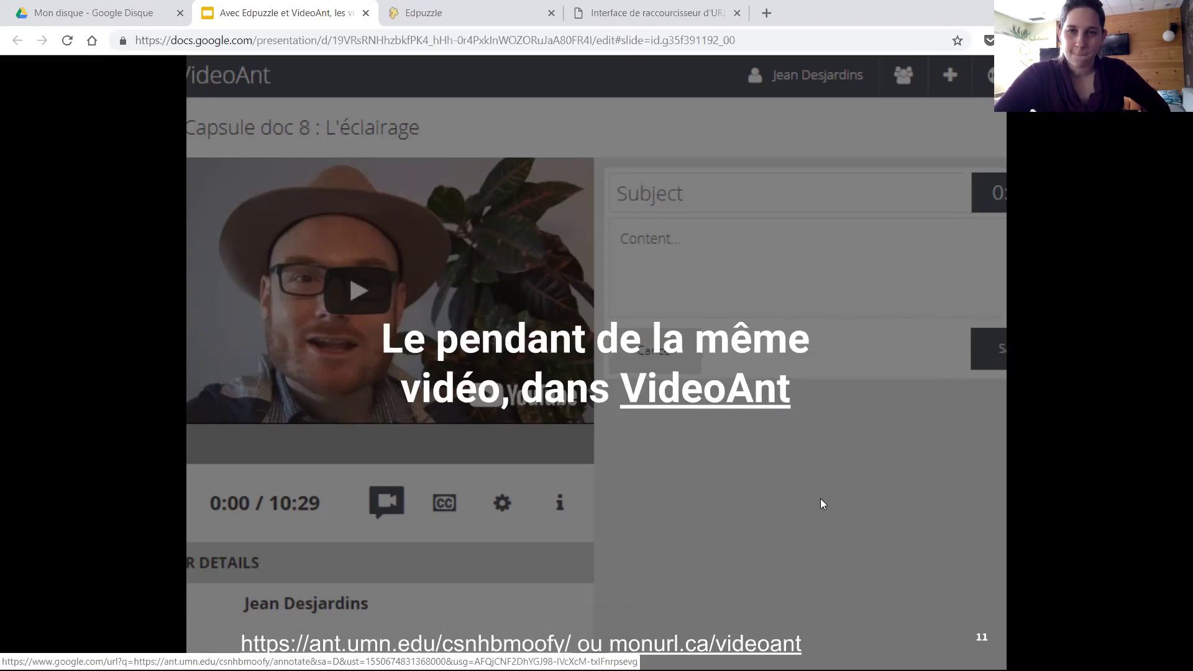
pyautogui.click(735, 643)
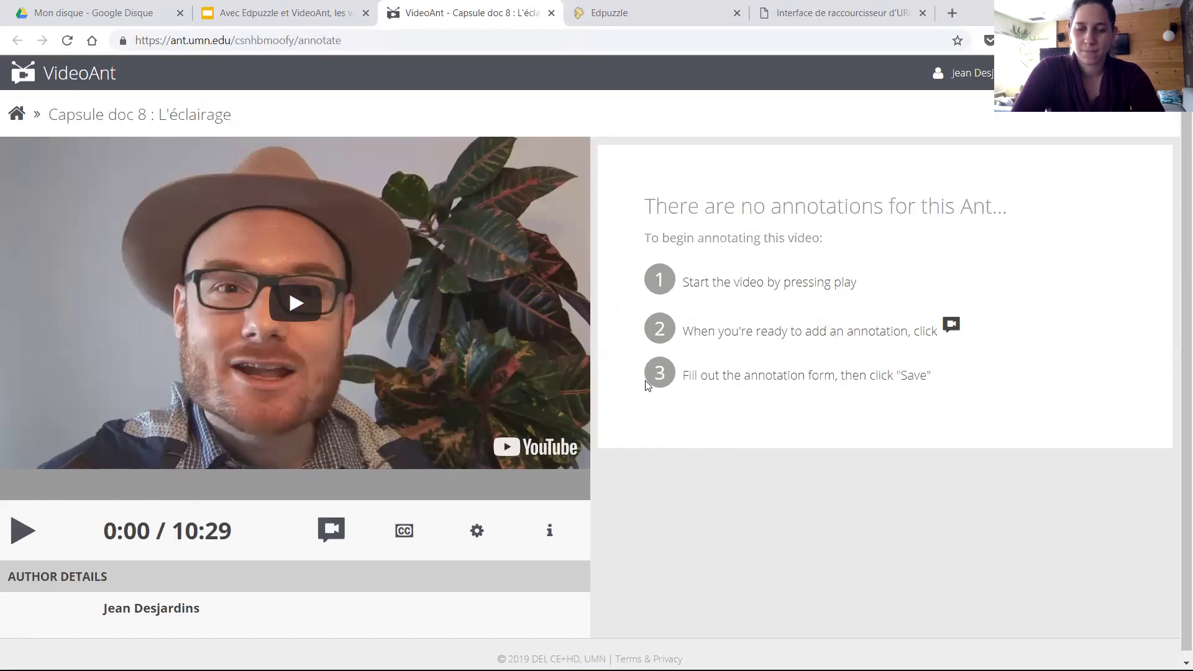
pyautogui.click(436, 488)
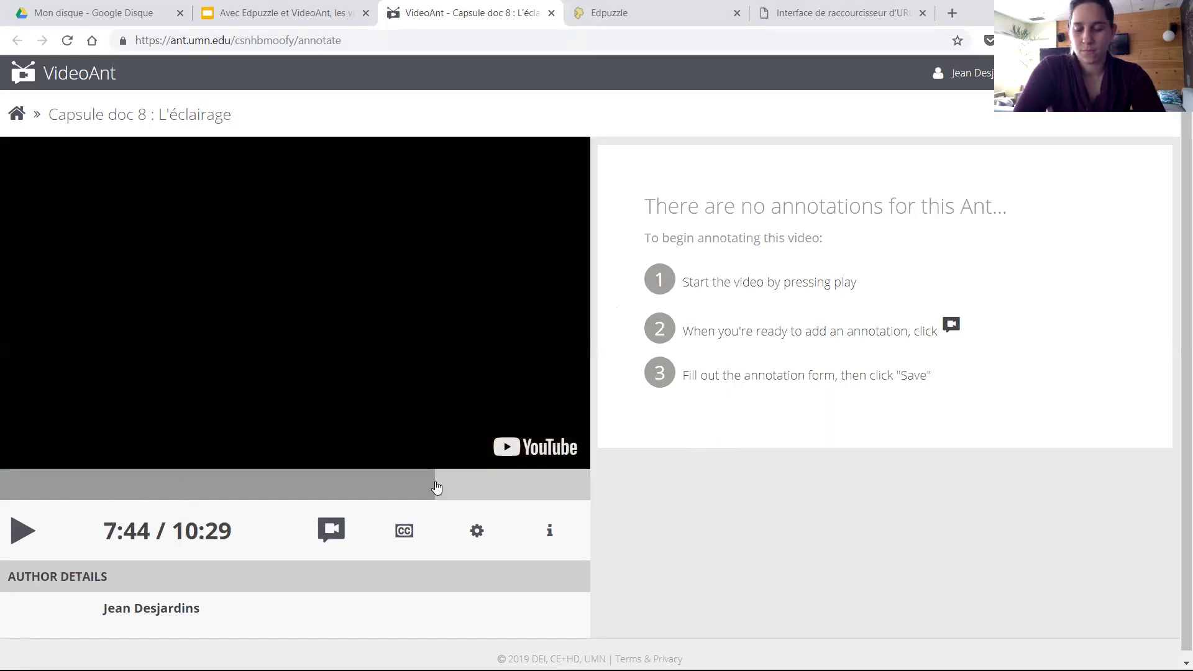
# - Save an annotation at 7:44 titled "Quel est l'élément de cette CapsuleDoc qui t'a le plus marqué?" with content "bla bla bla", and pause the video
pyautogui.click(334, 531)
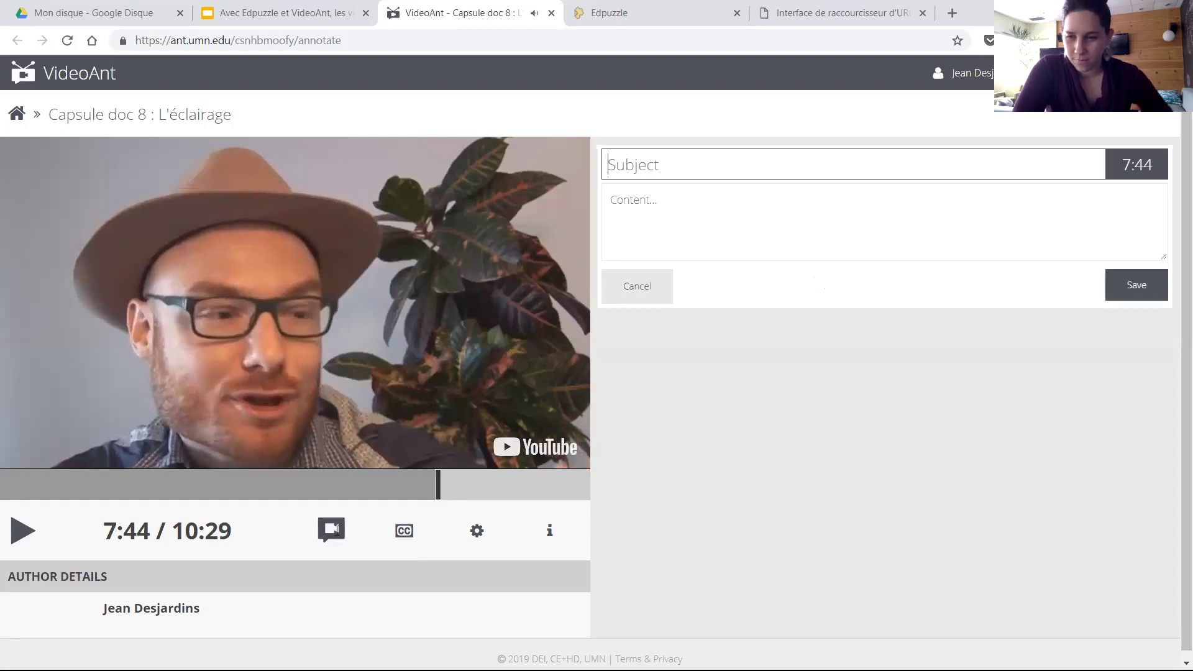
pyautogui.write("Quel est l'élément de cette CapsuleDoc qui t'a le plus marqué?")
pyautogui.click(754, 218)
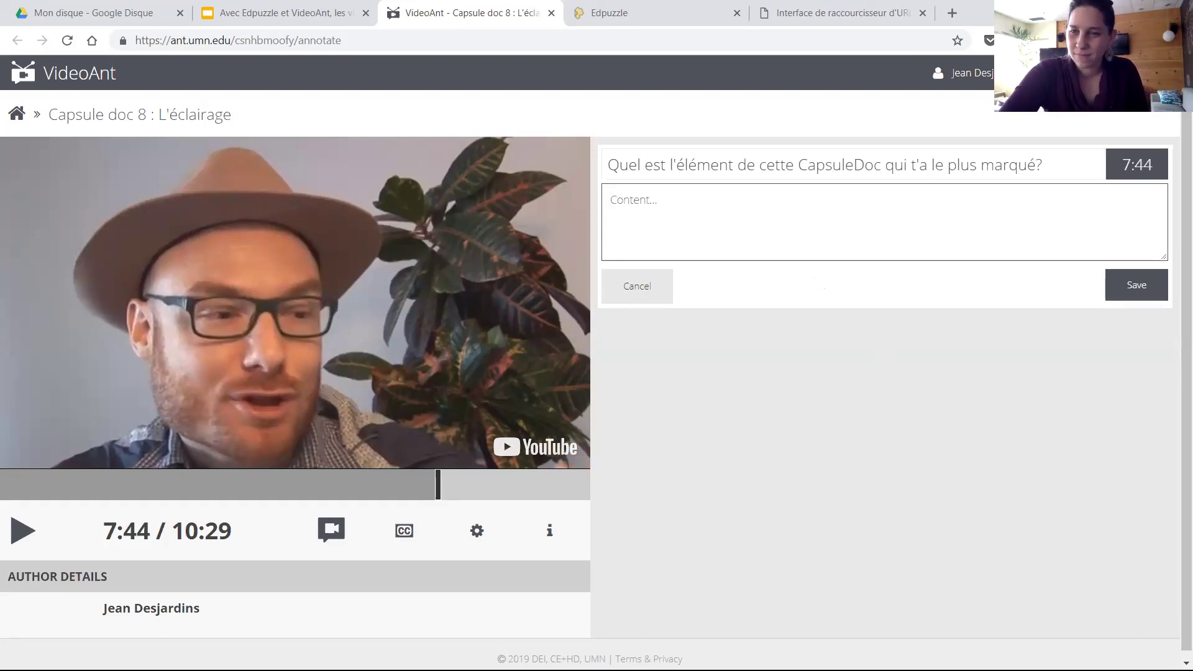
pyautogui.write('b')
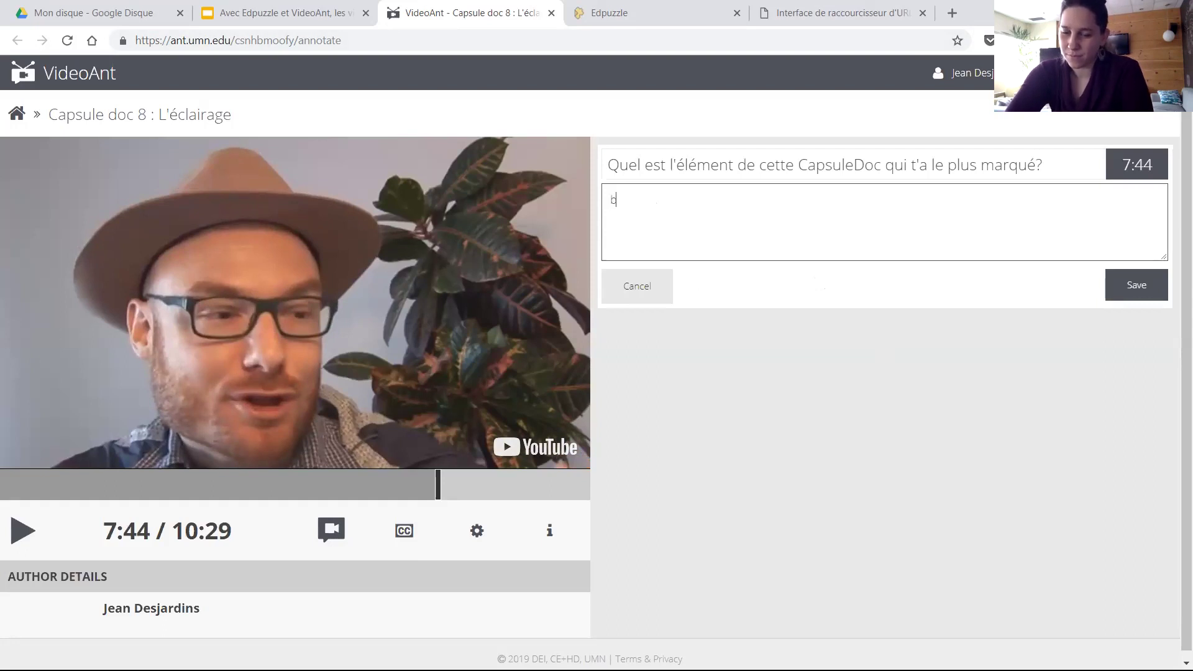
pyautogui.write('la bla bla')
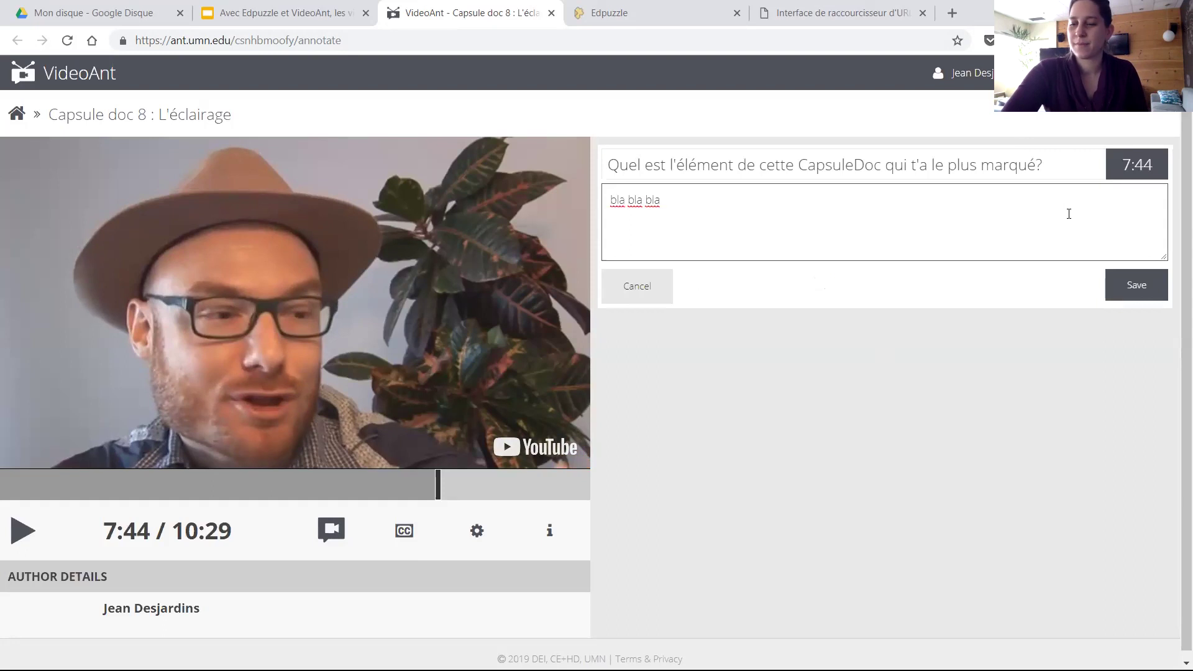
pyautogui.click(1133, 297)
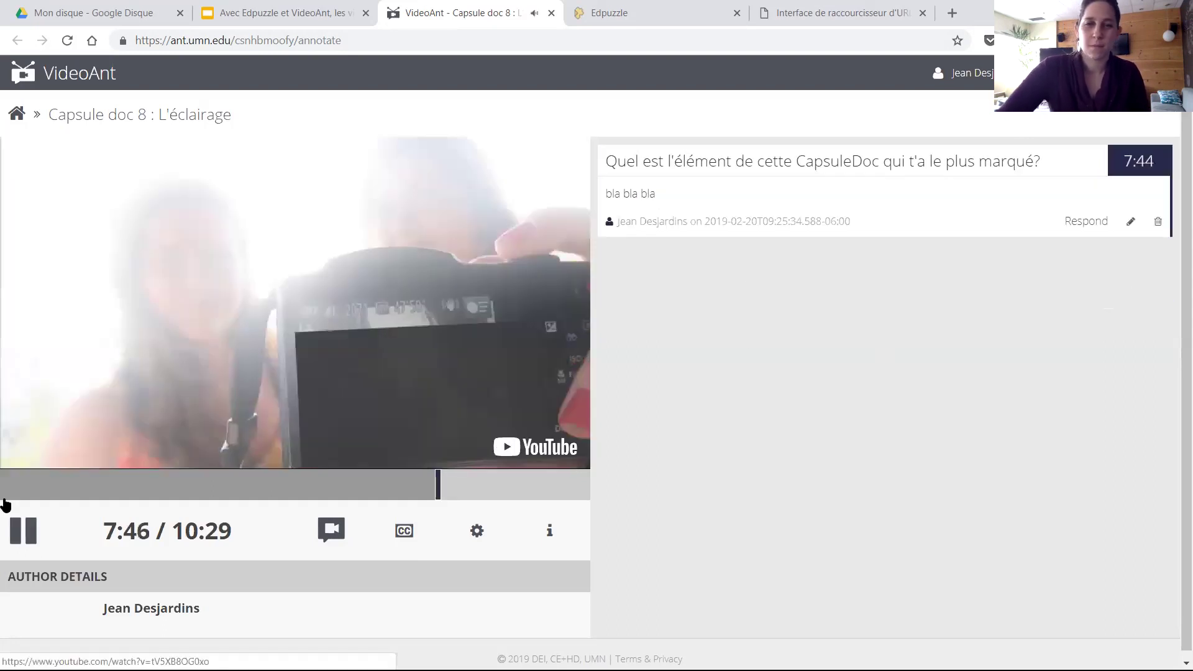
pyautogui.click(24, 538)
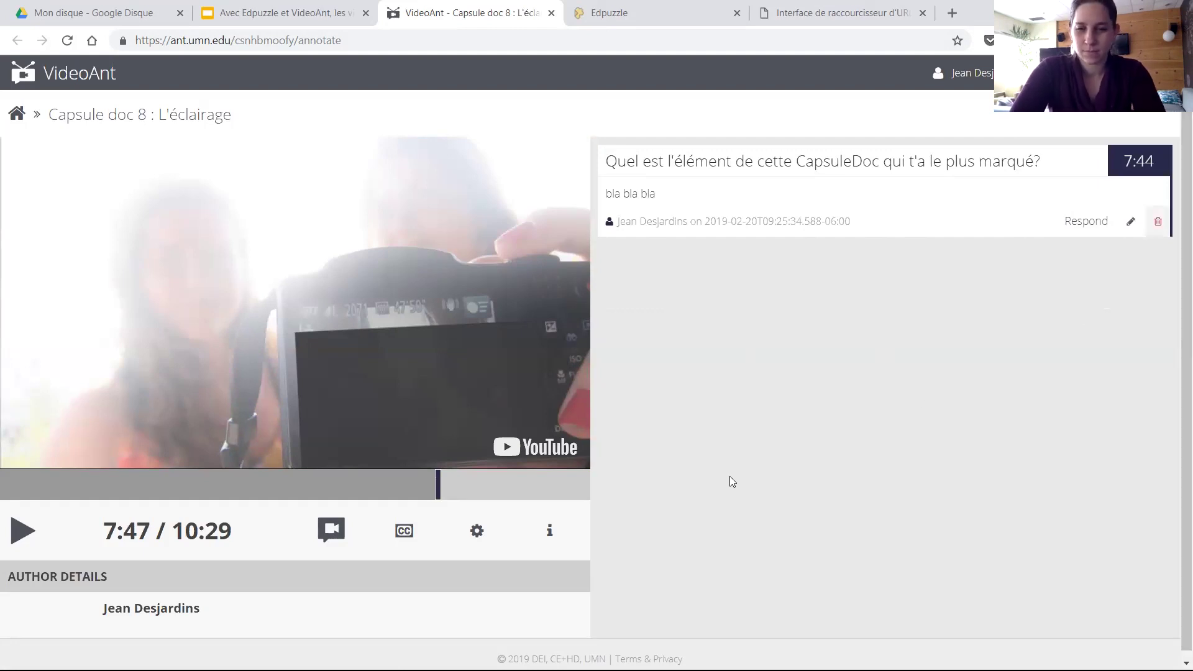
# - Save the response "Ici?" to the 7:44 annotation, pause the video and reload the page to load new responses
pyautogui.click(1104, 224)
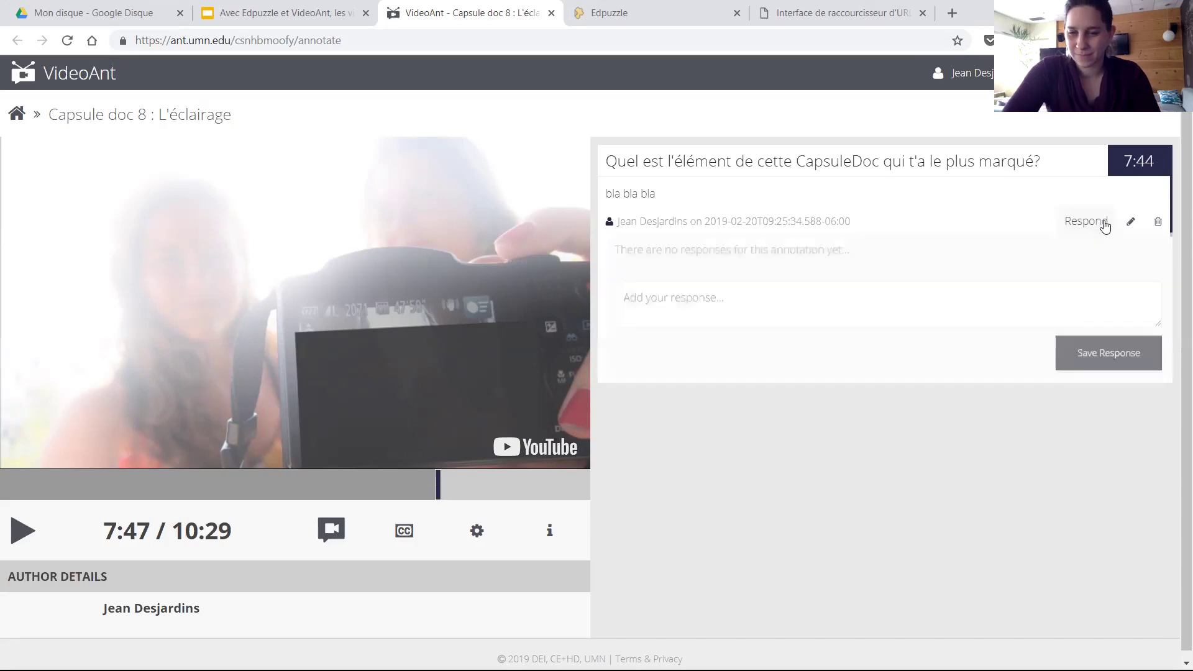
pyautogui.click(749, 309)
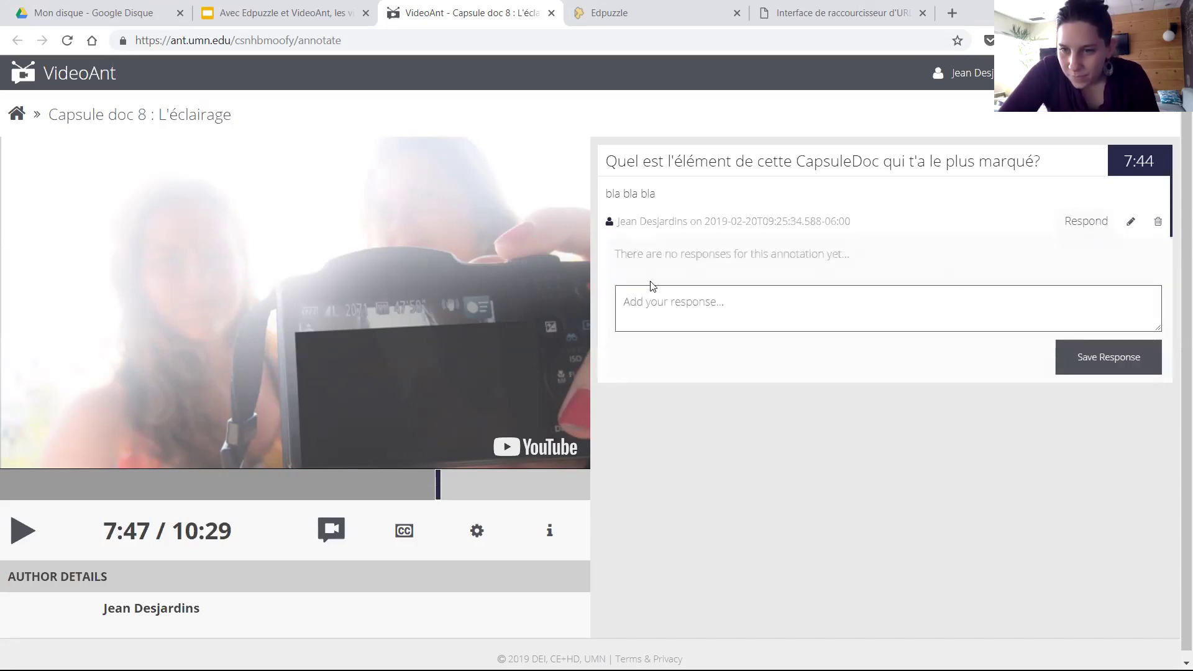
pyautogui.click(797, 516)
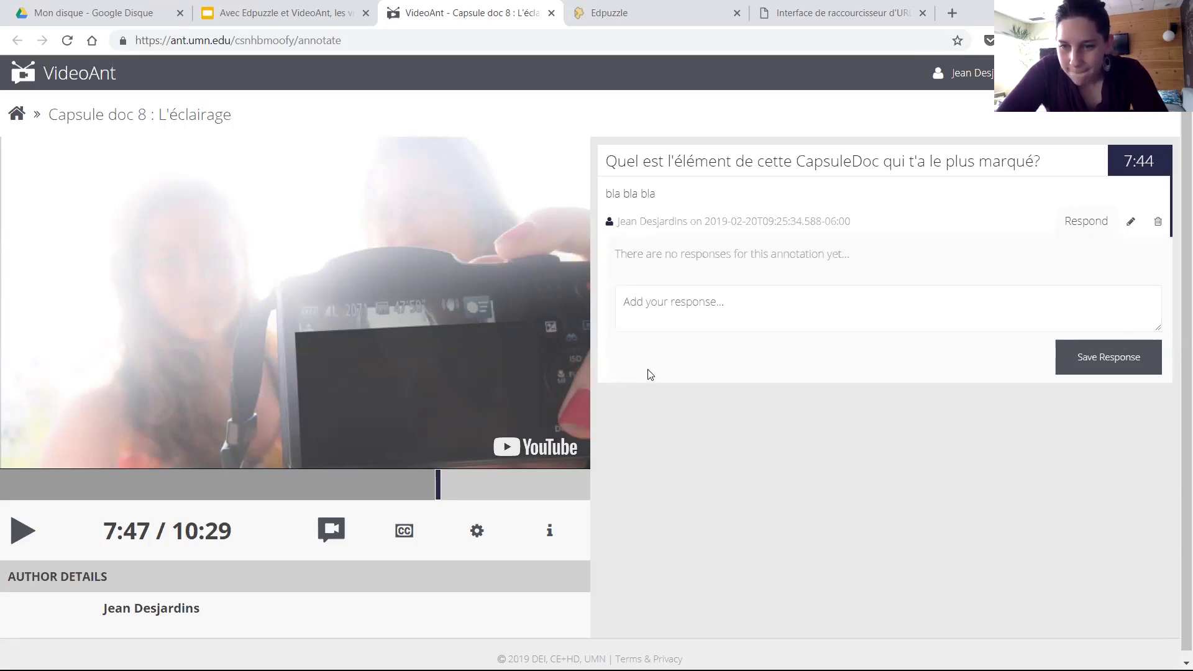
pyautogui.click(712, 318)
pyautogui.write('Ici?')
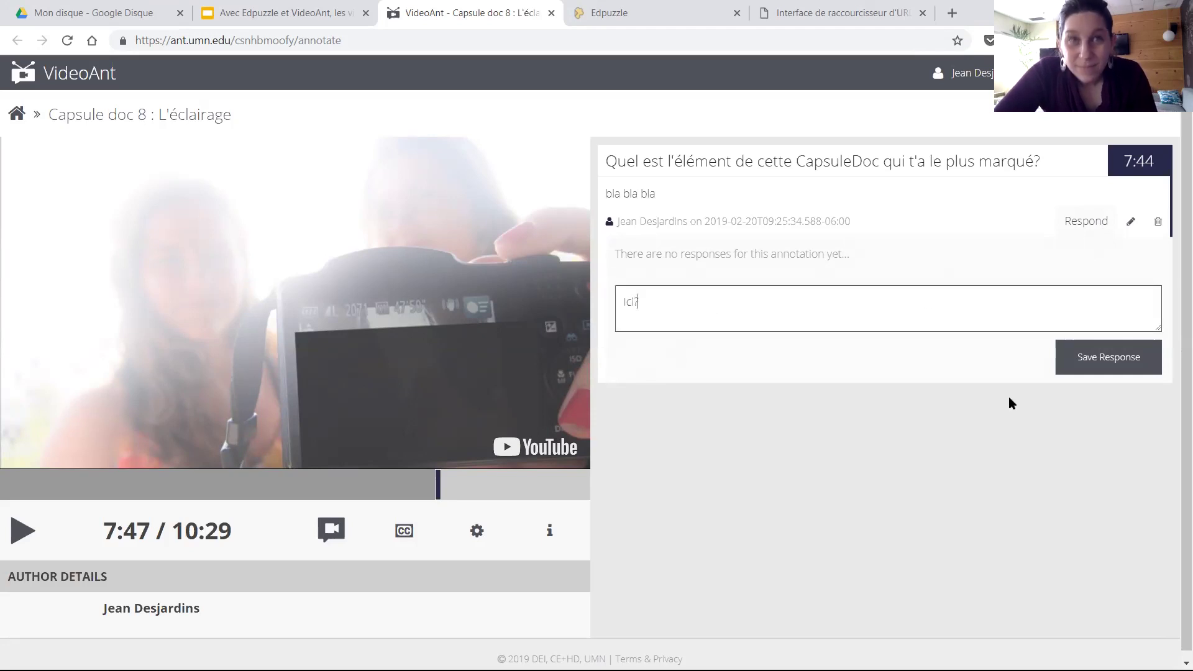
pyautogui.click(1133, 367)
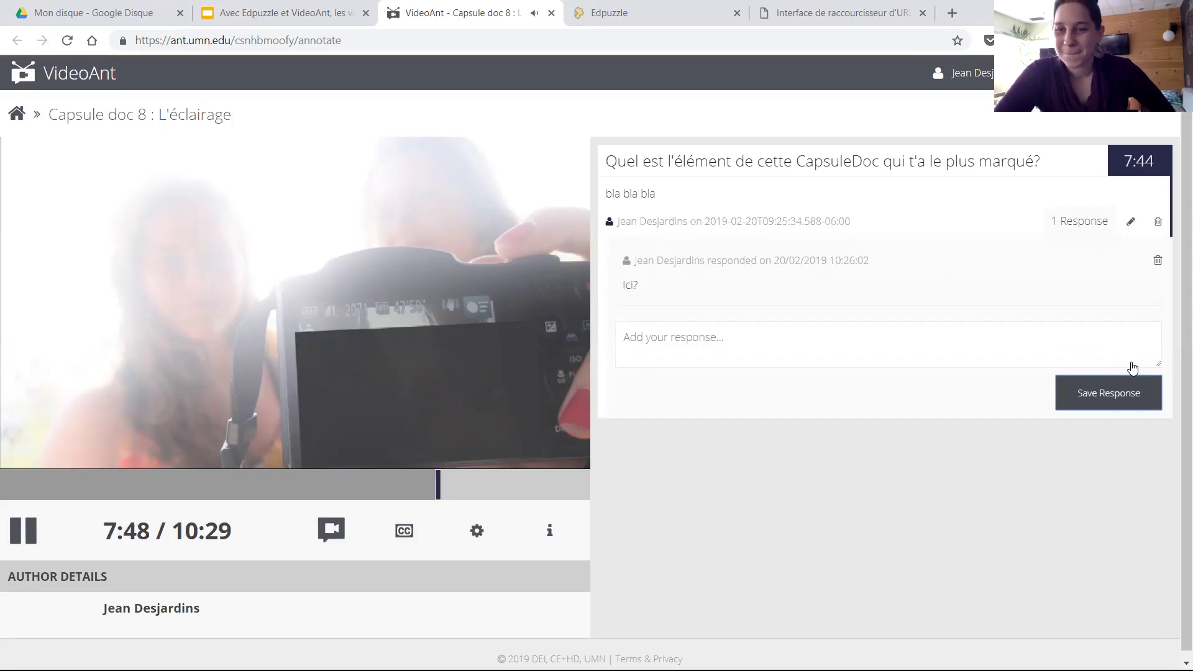
pyautogui.click(24, 531)
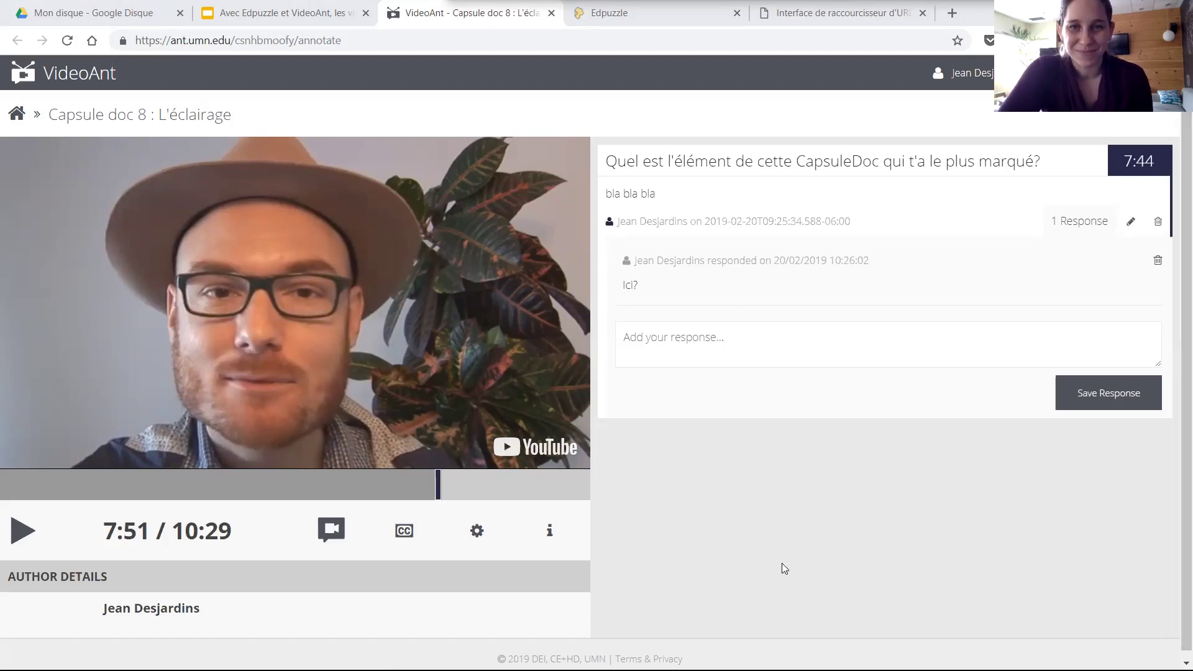
pyautogui.press('F5')
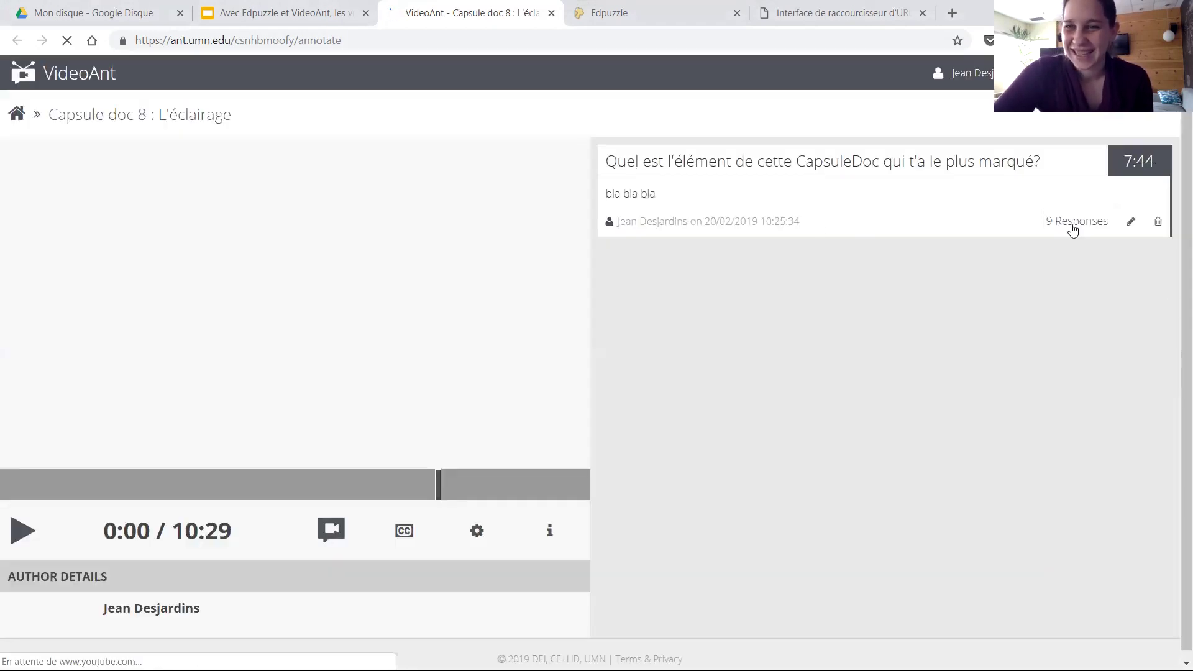
# - Expand the responses to the 7:44 annotation and read through them
pyautogui.click(1060, 224)
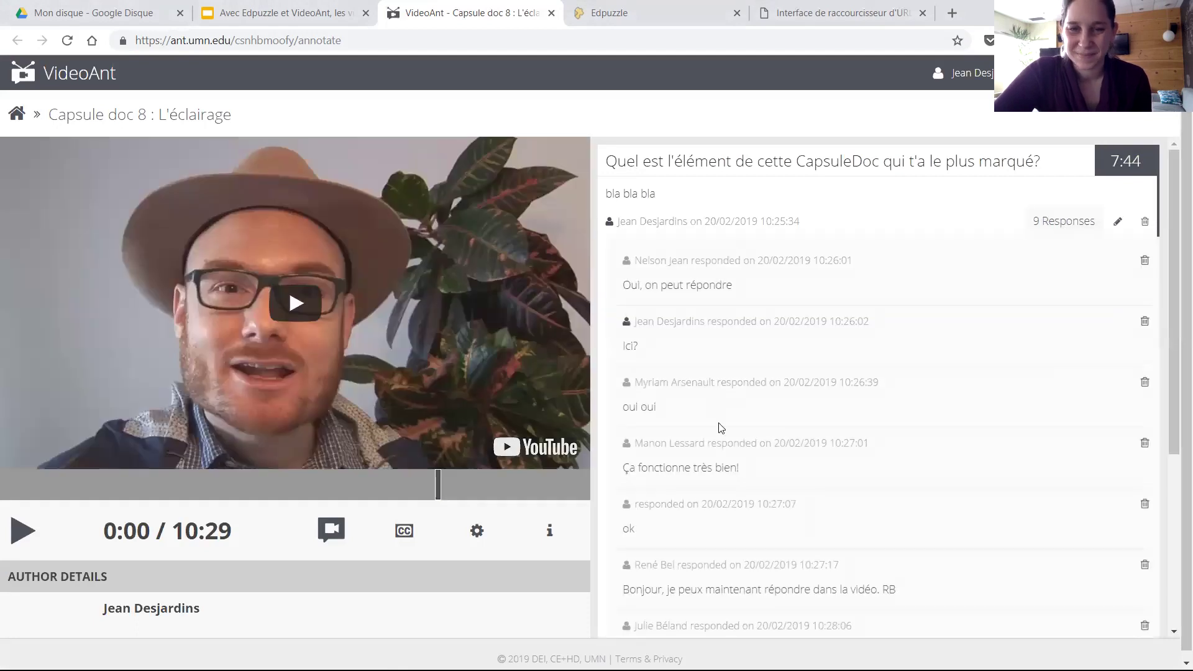
pyautogui.scroll(-2, 720, 427)
pyautogui.scroll(-3, 719, 427)
pyautogui.scroll(5, 719, 427)
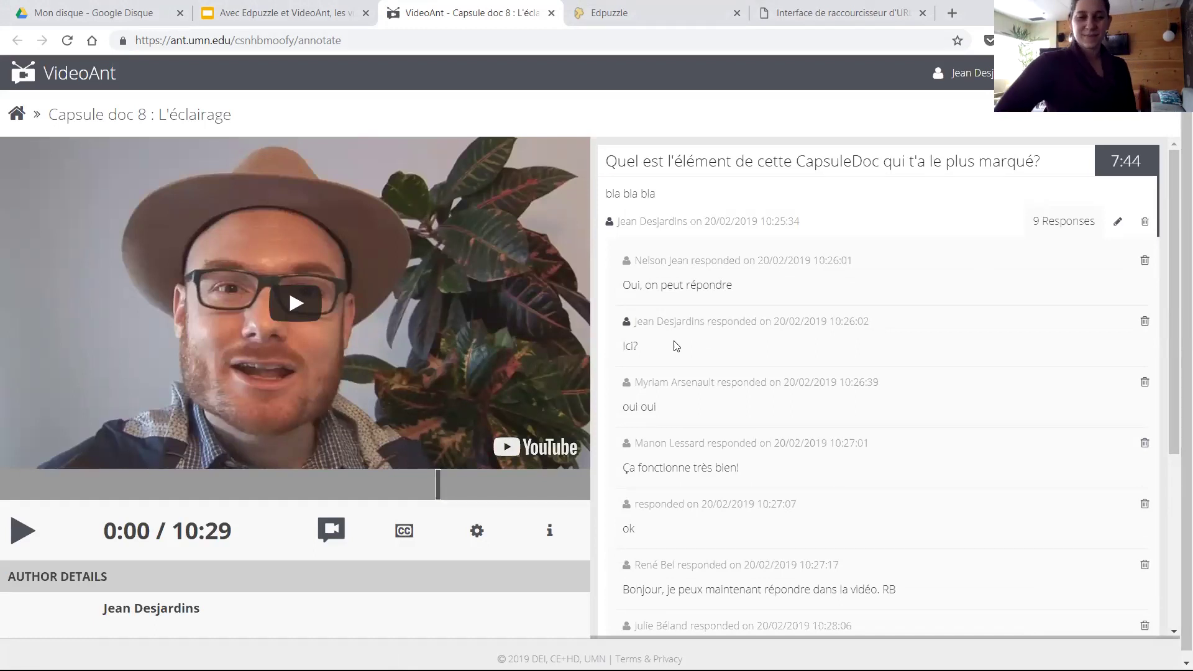
# - Move the video to about 2:20, play it briefly and pause it at 2:21
pyautogui.moveTo(437, 484)
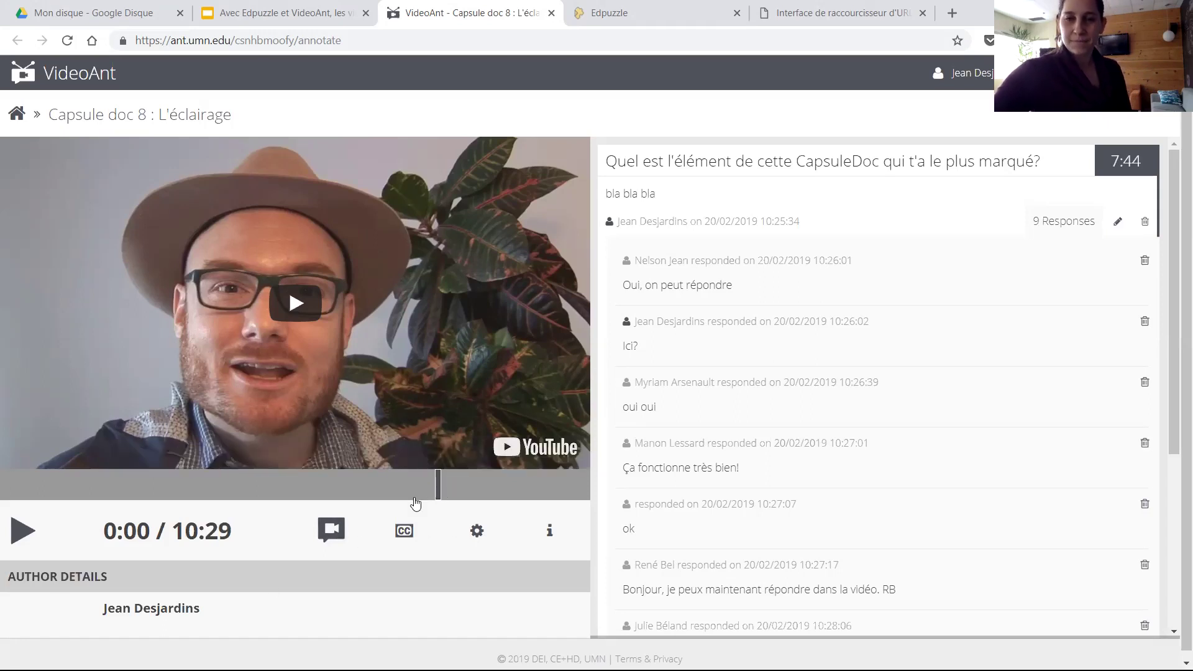
pyautogui.click(131, 491)
pyautogui.click(33, 533)
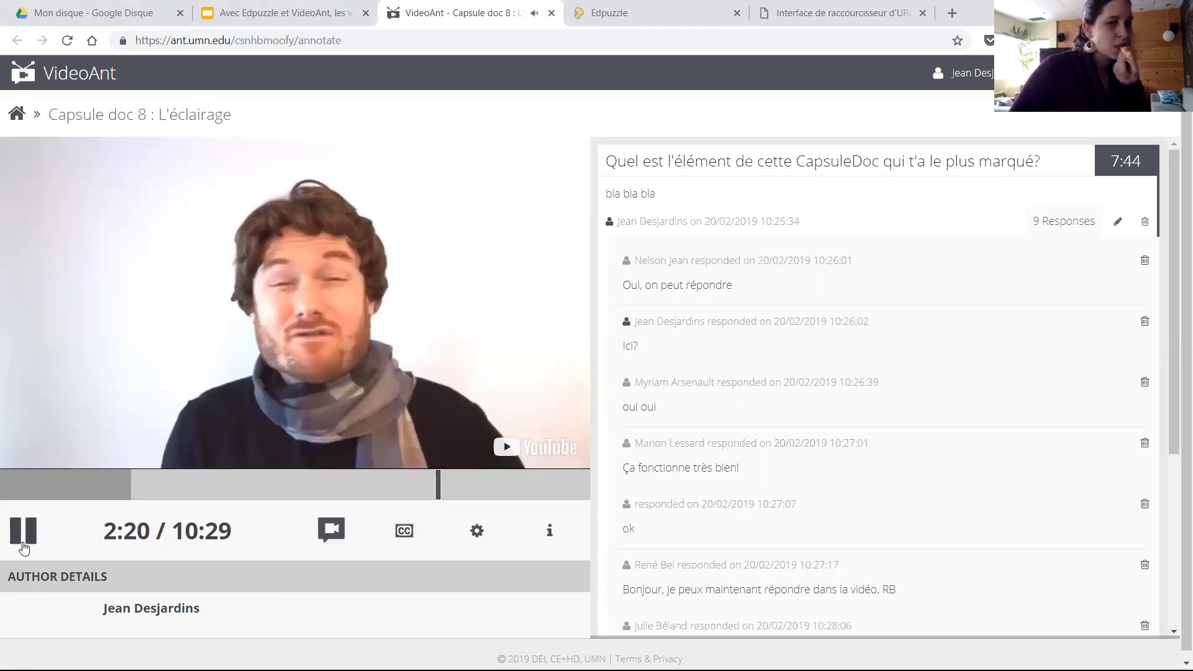
pyautogui.click(24, 544)
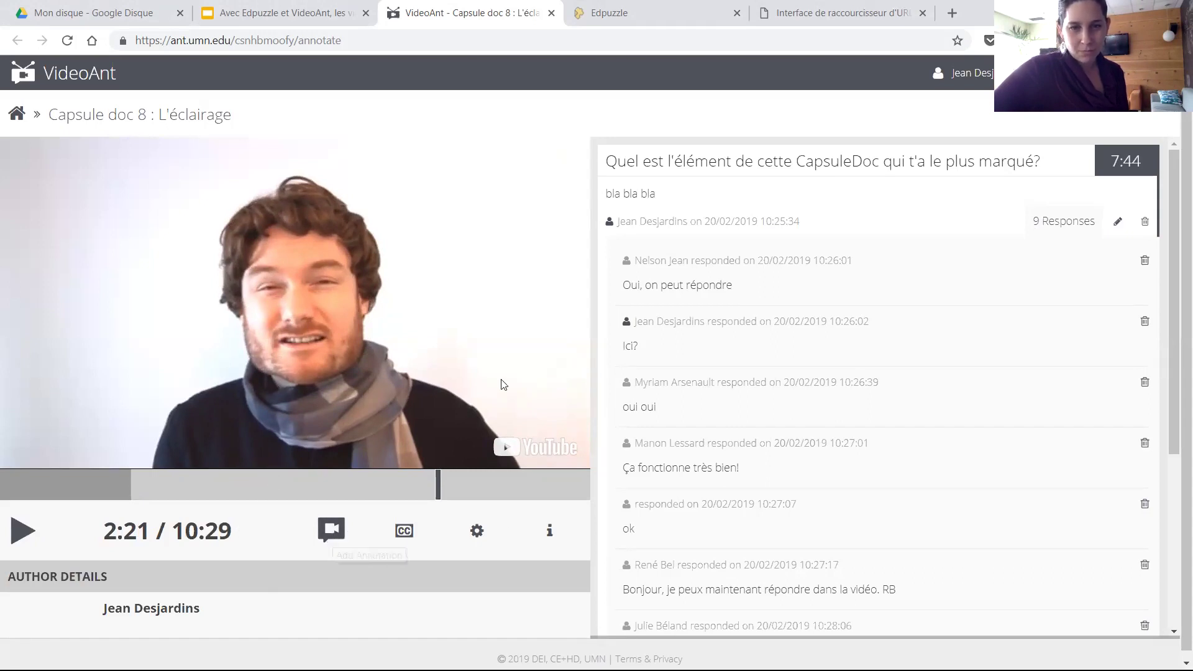
# - Save an annotation at 2:21 titled "Mon intervention" with content "Je pense que ce qu'il veut dire, c'est...."
pyautogui.click(331, 530)
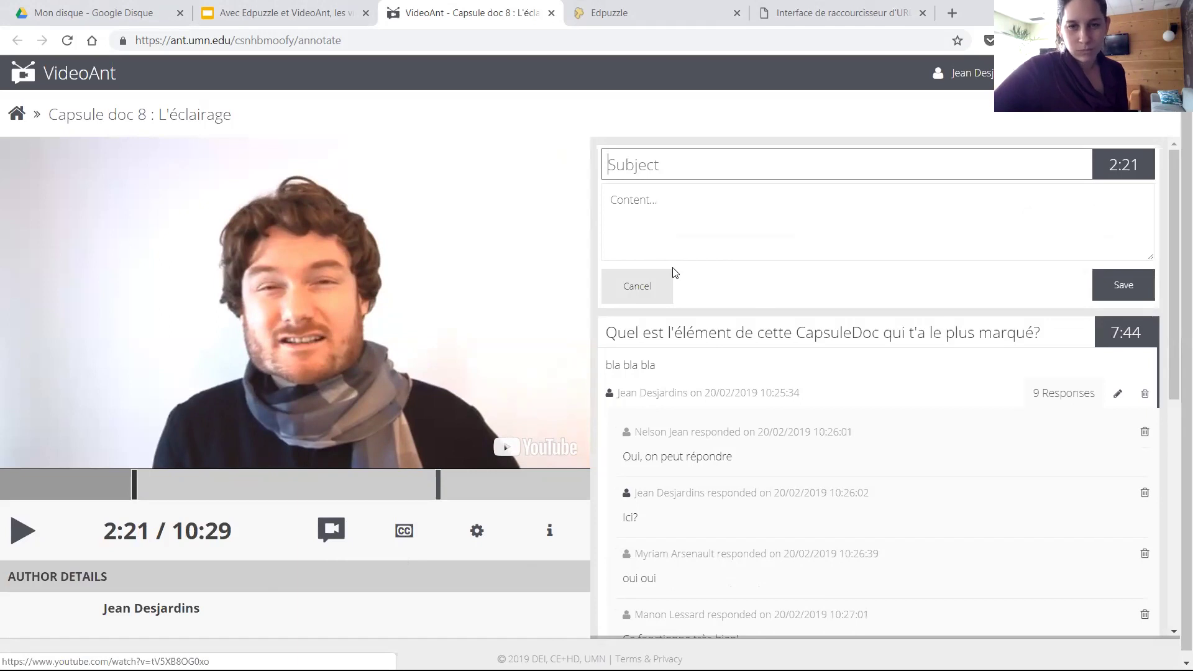
pyautogui.click(658, 222)
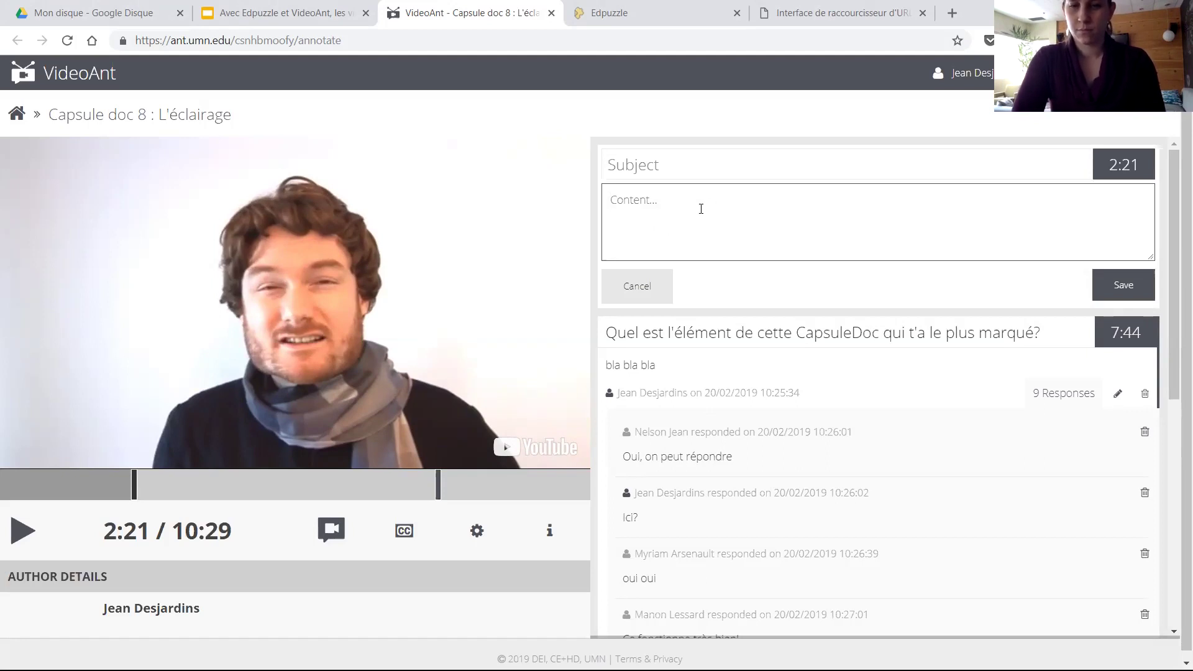
pyautogui.write('.')
pyautogui.write('qu')
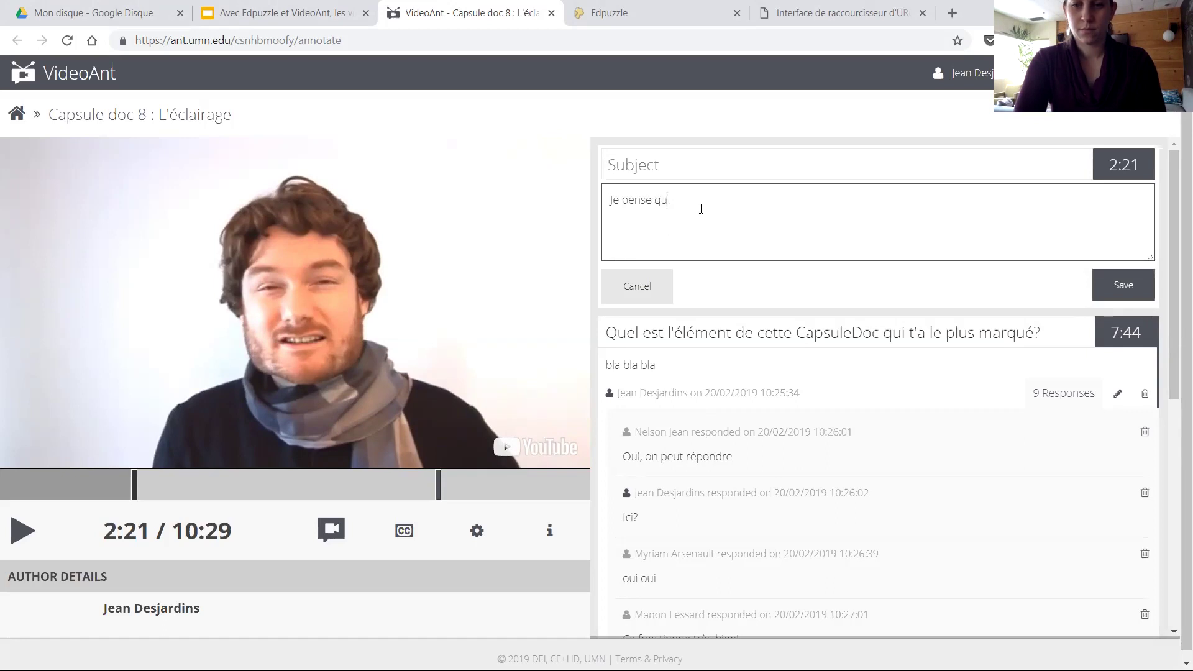
pyautogui.write("e ce qu'il veut dire")
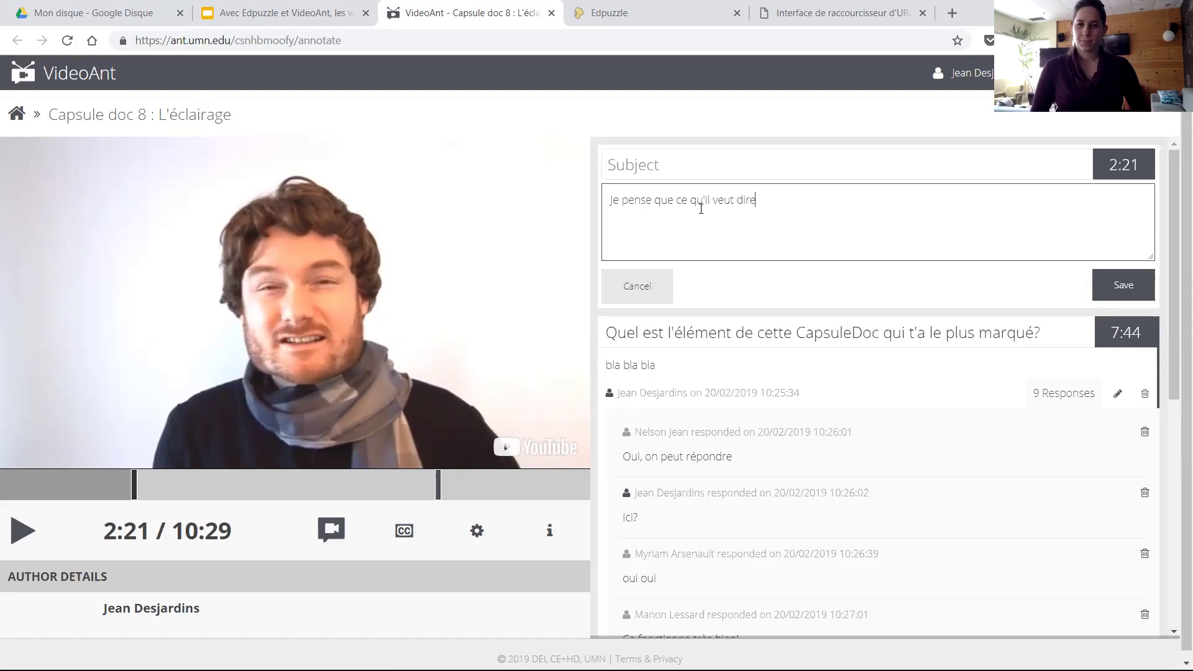
pyautogui.write(", c'est....")
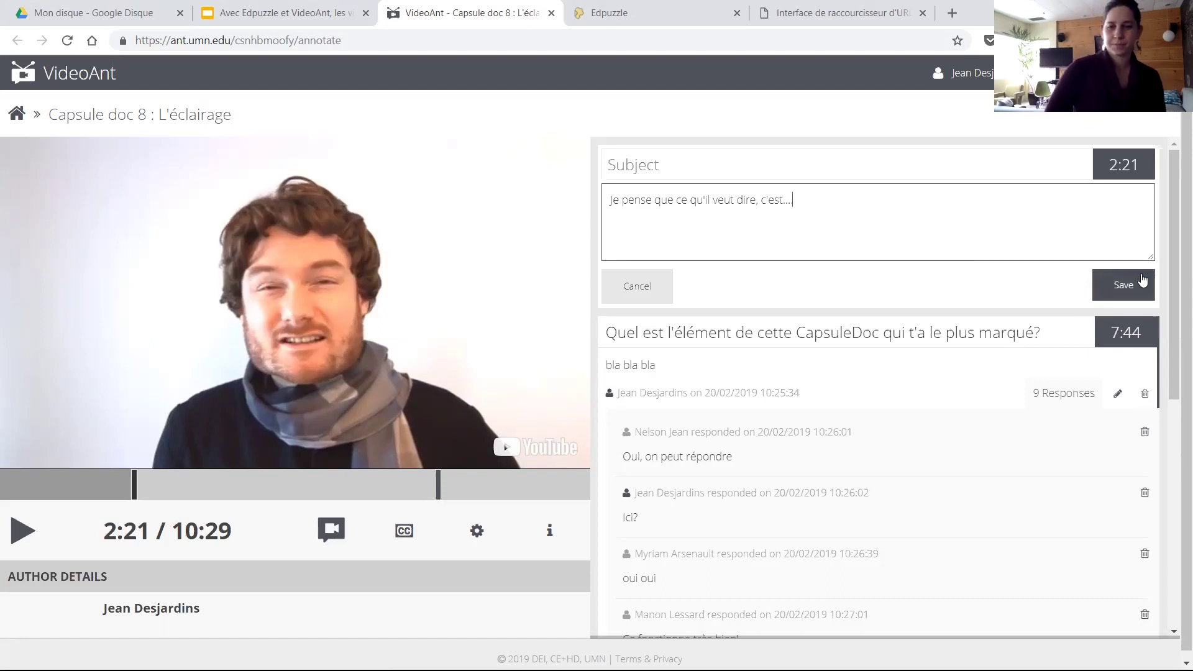
pyautogui.click(1111, 292)
pyautogui.click(661, 166)
pyautogui.write('Mon')
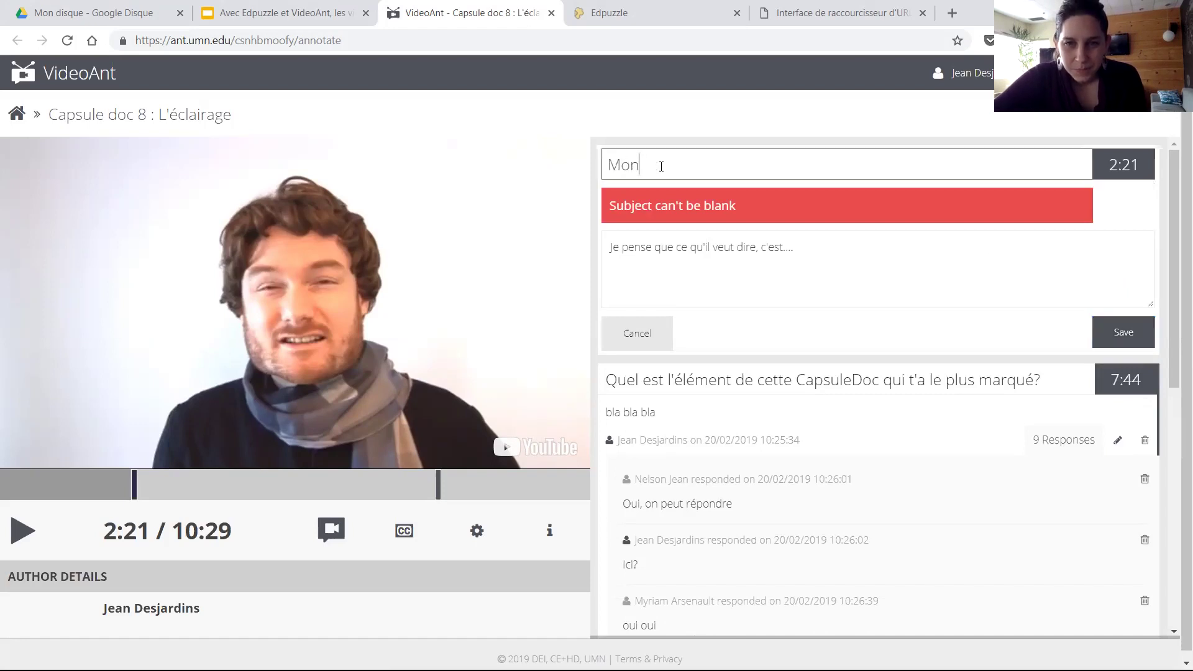
pyautogui.write(' intervention')
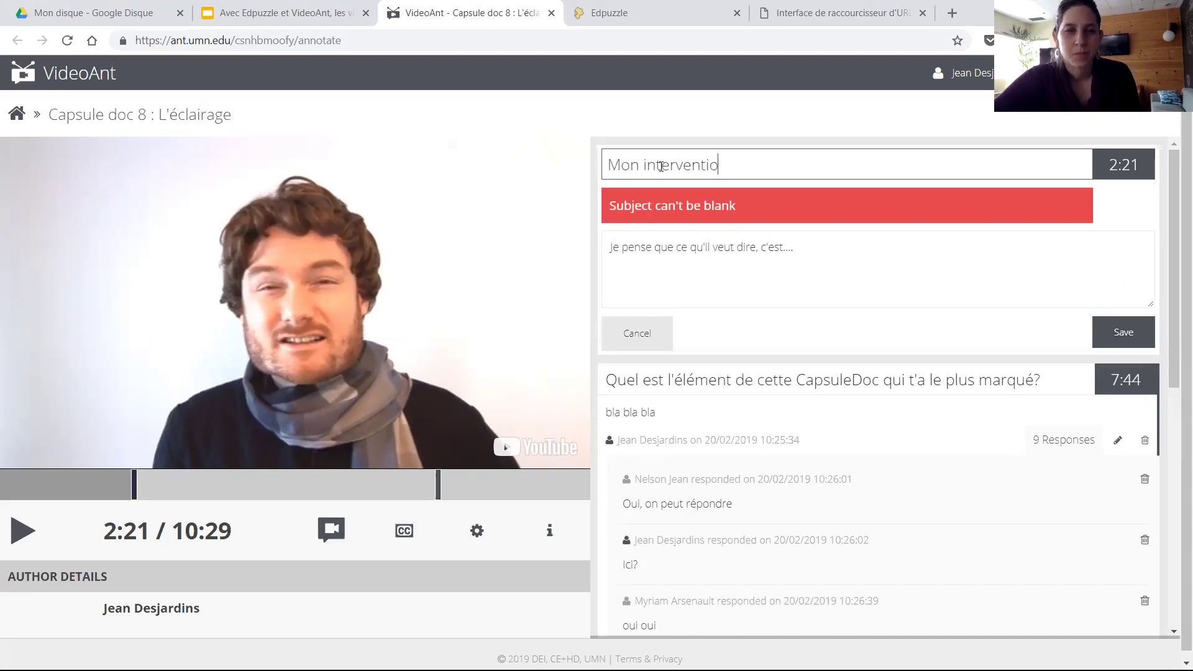
pyautogui.rightClick(1129, 322)
pyautogui.click(1061, 289)
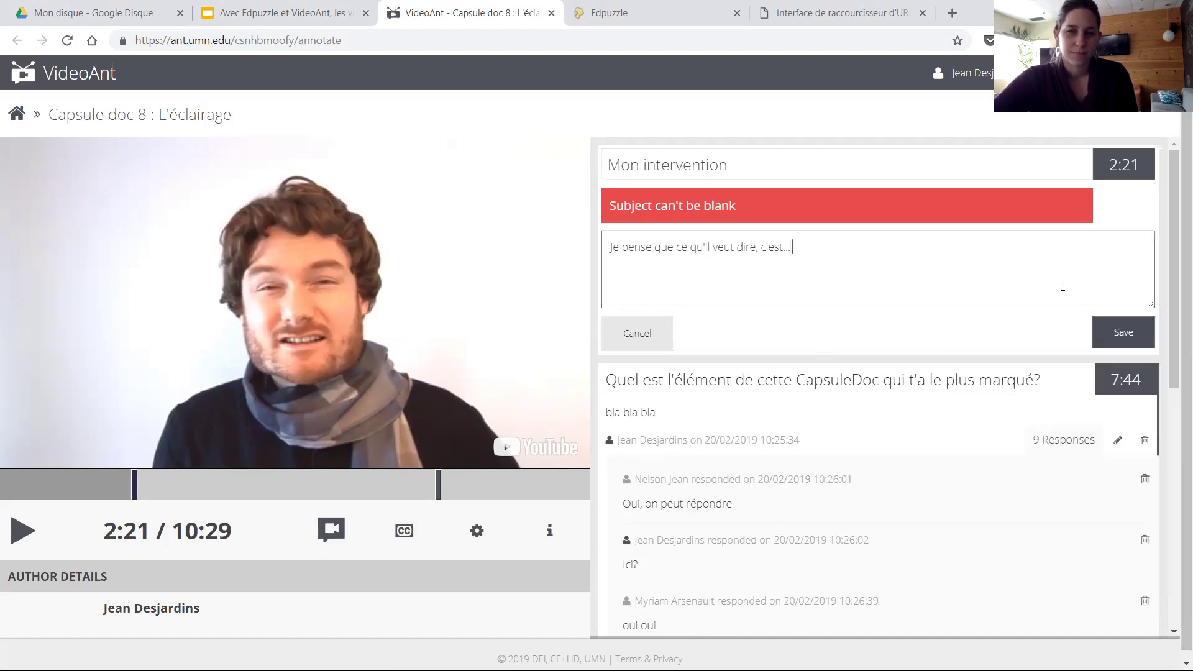
pyautogui.click(1117, 333)
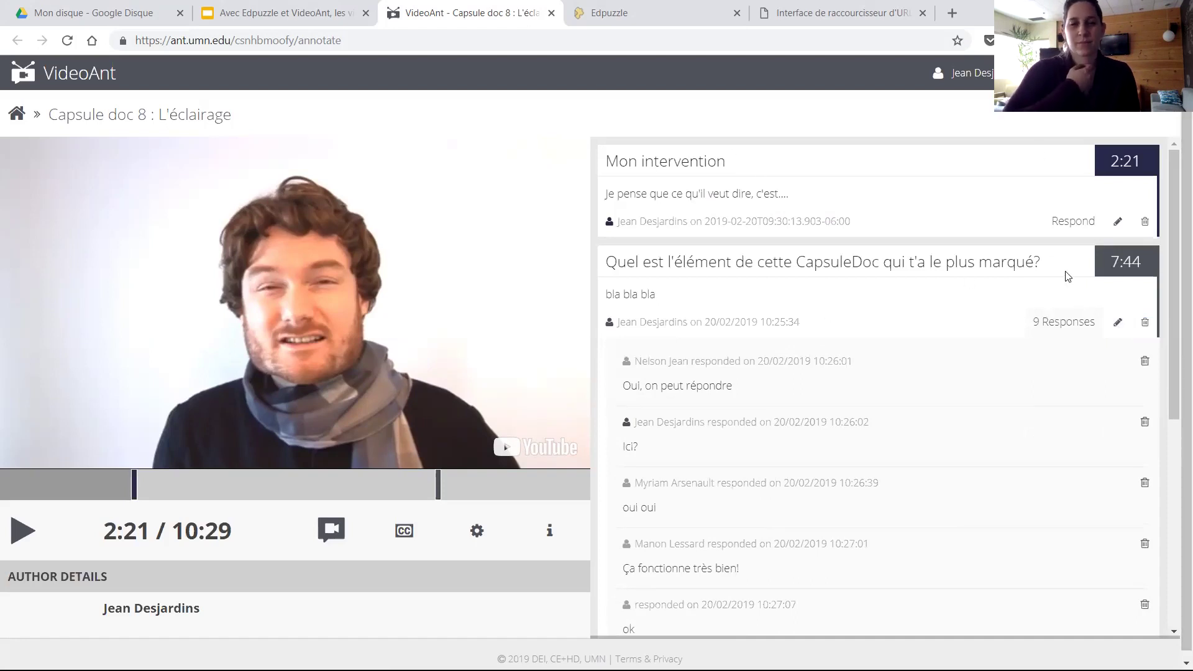
# - Play the video from the 7:44 annotation, jump to the 2:21 annotation and pause playback
pyautogui.click(1124, 263)
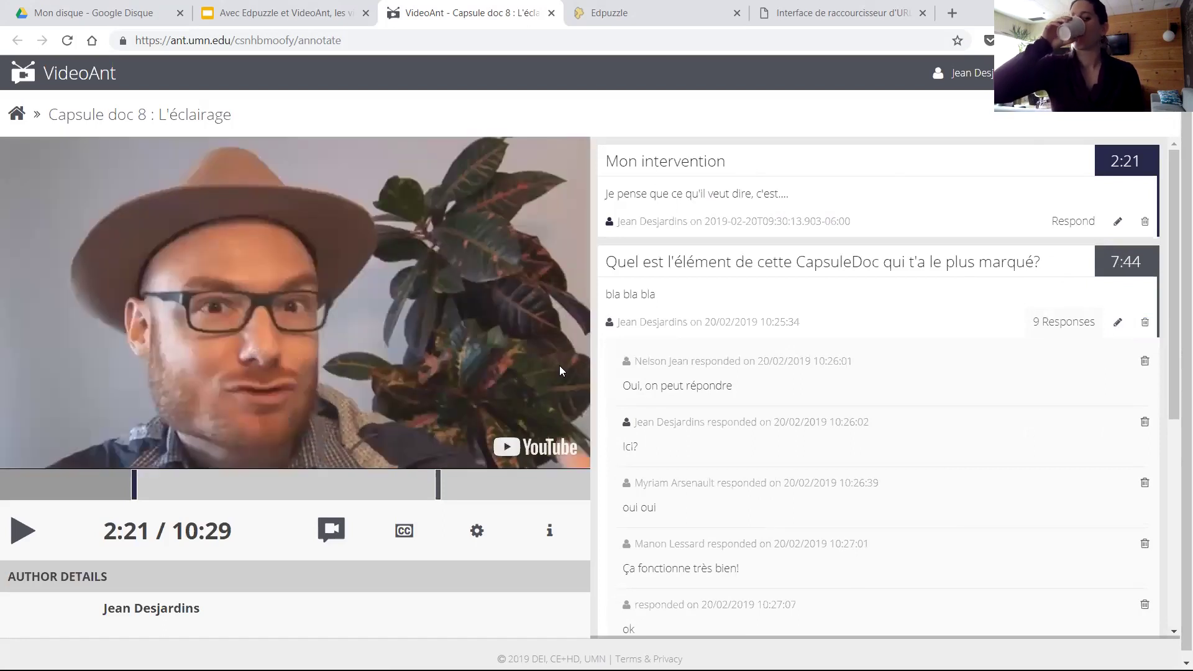
pyautogui.click(17, 544)
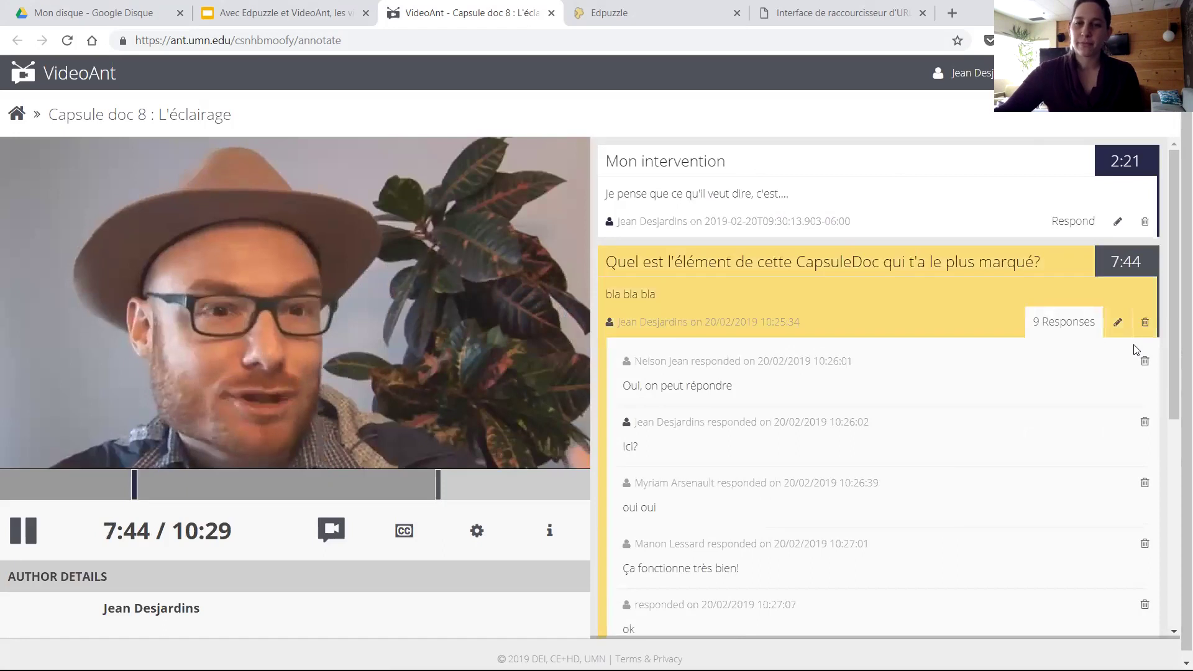
pyautogui.scroll(-1, 1106, 213)
pyautogui.scroll(1, 1107, 221)
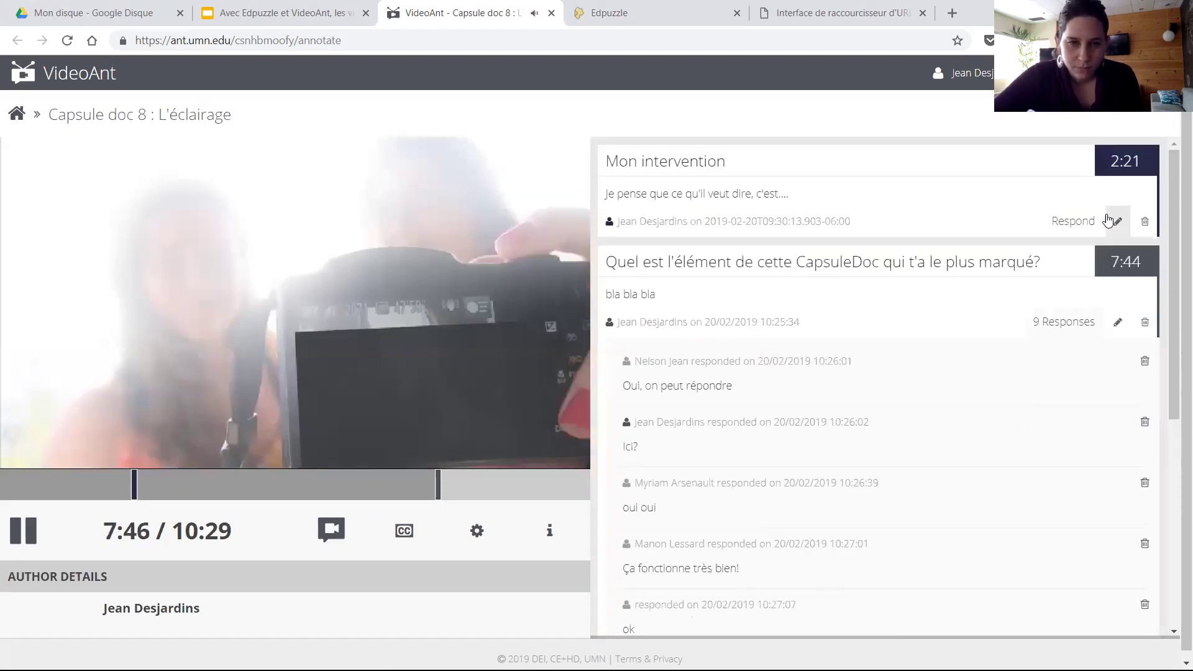
pyautogui.click(1123, 165)
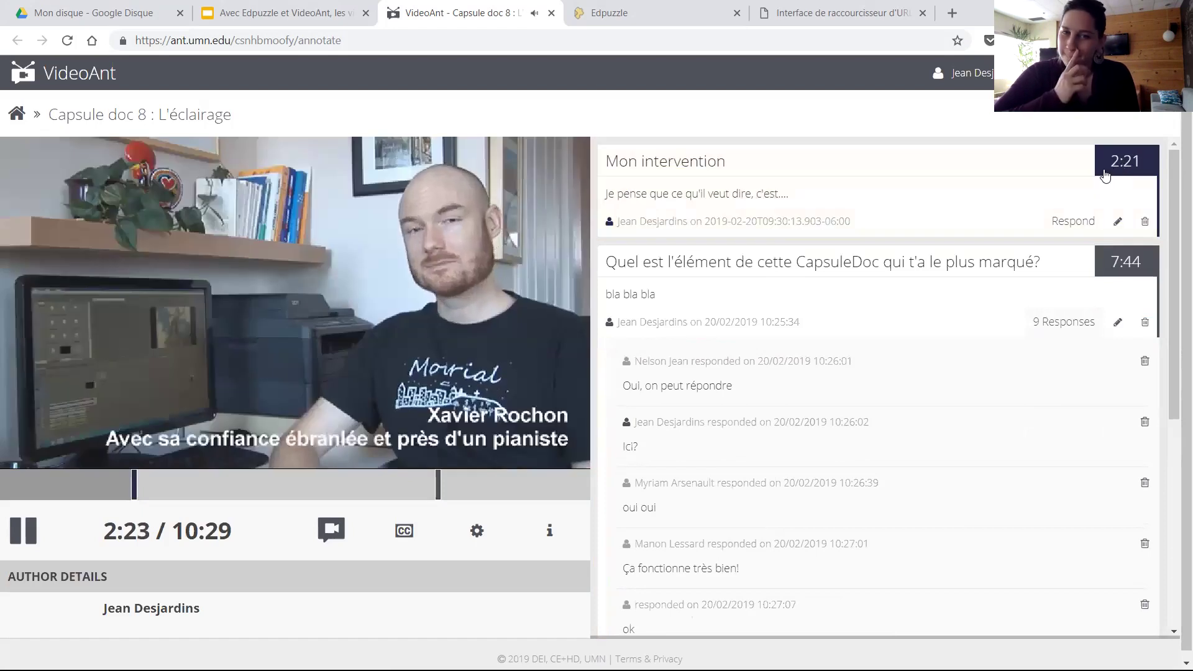
pyautogui.click(28, 525)
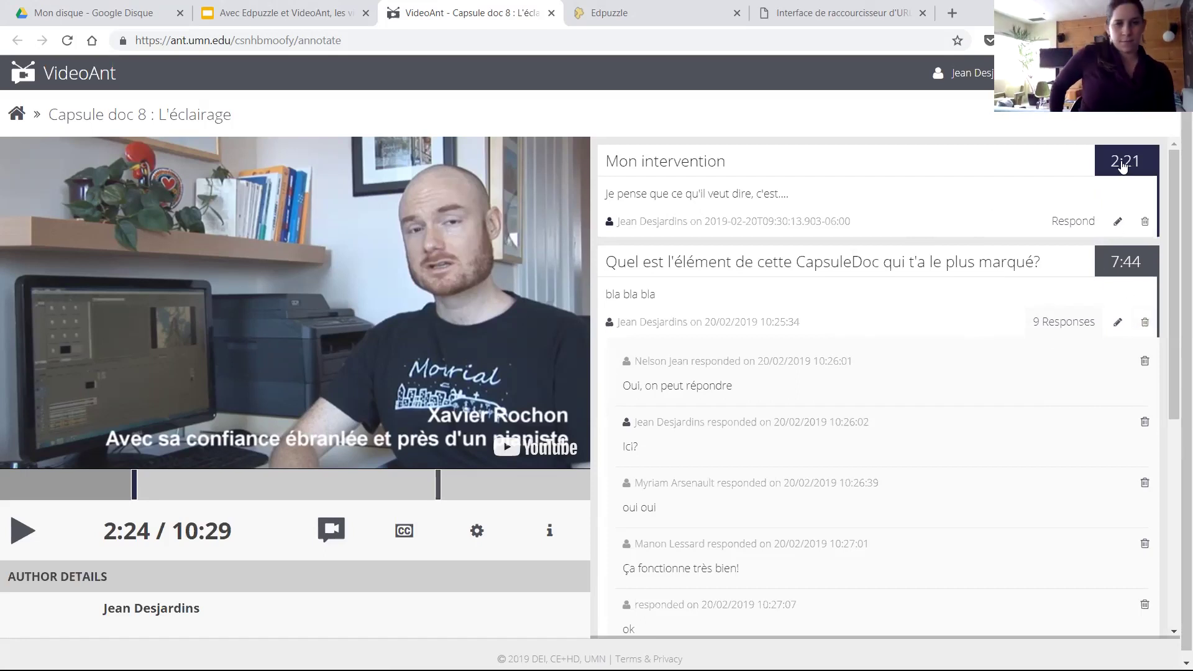
# - Read the participants' responses to the 7:44 annotation and reload the page to load new annotations
pyautogui.scroll(-1, 1000, 322)
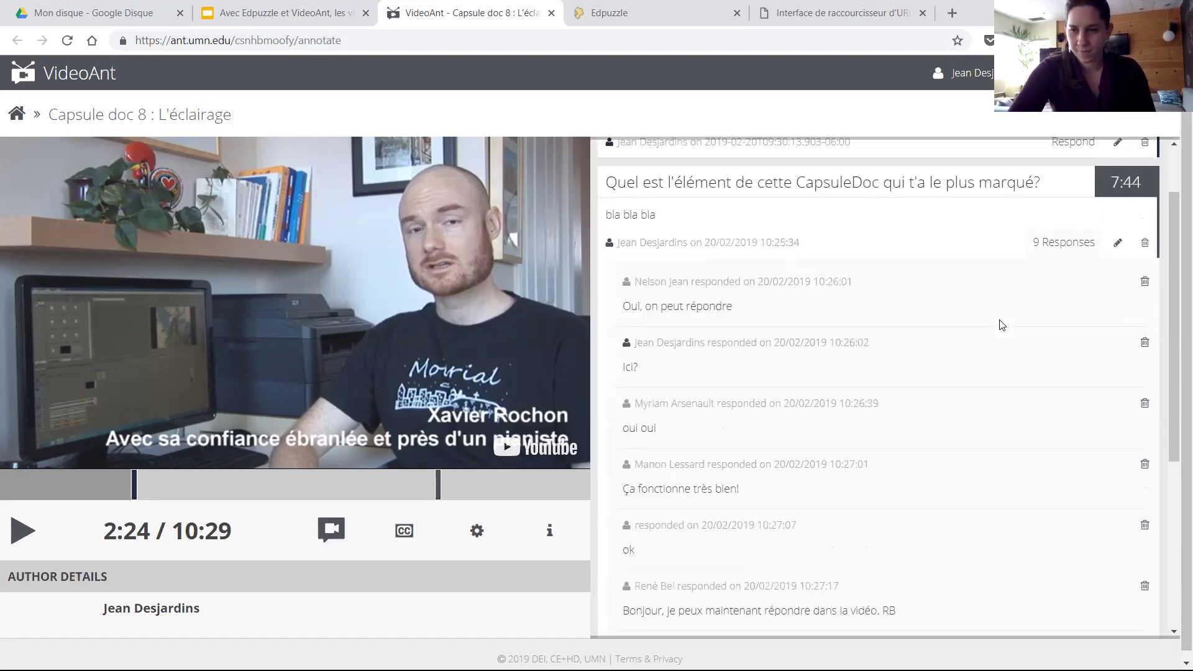
pyautogui.scroll(1, 791, 394)
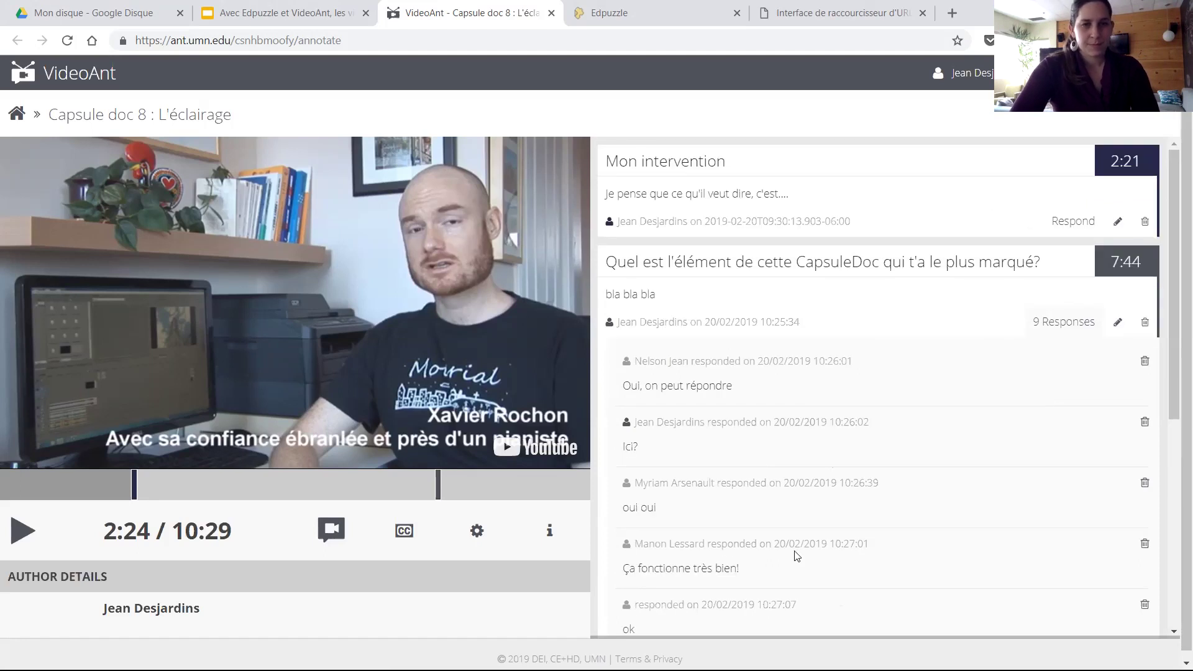
pyautogui.scroll(-1, 795, 554)
pyautogui.scroll(-3, 797, 556)
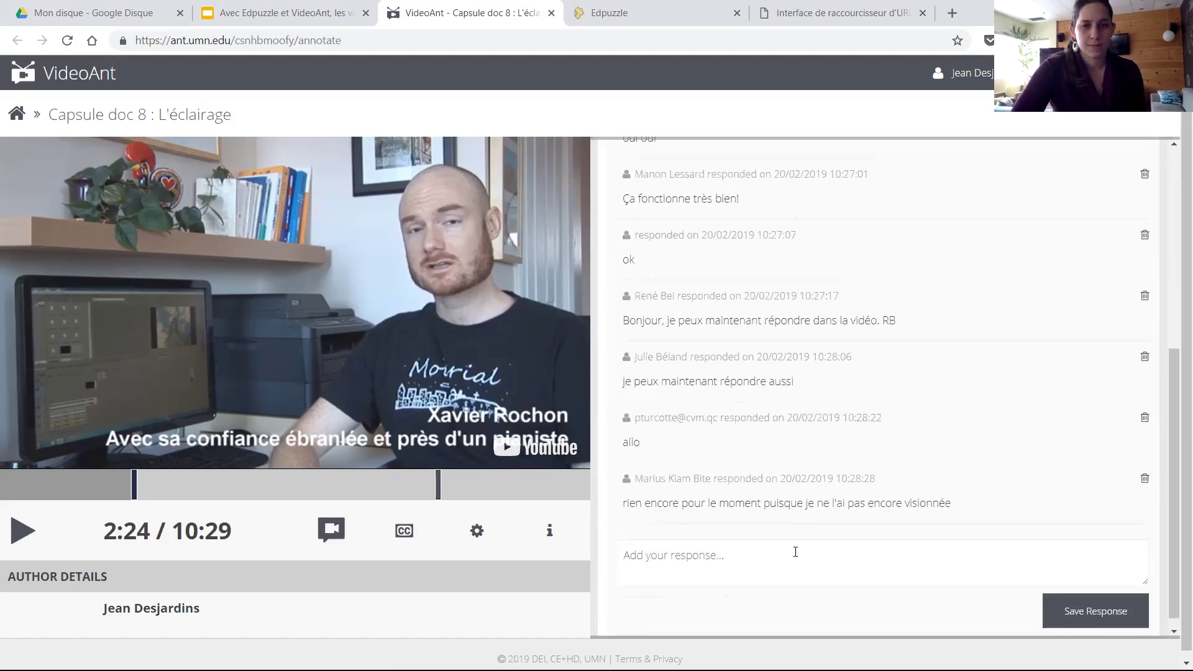
pyautogui.scroll(1, 796, 556)
pyautogui.scroll(4, 797, 556)
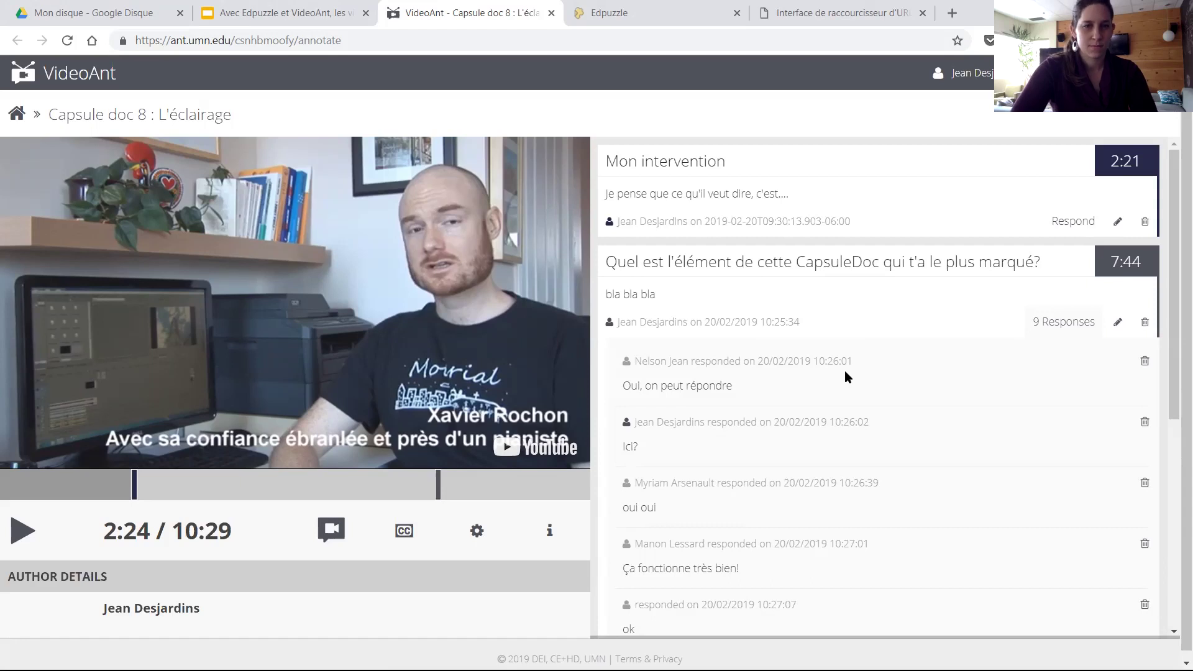
pyautogui.scroll(-4, 845, 372)
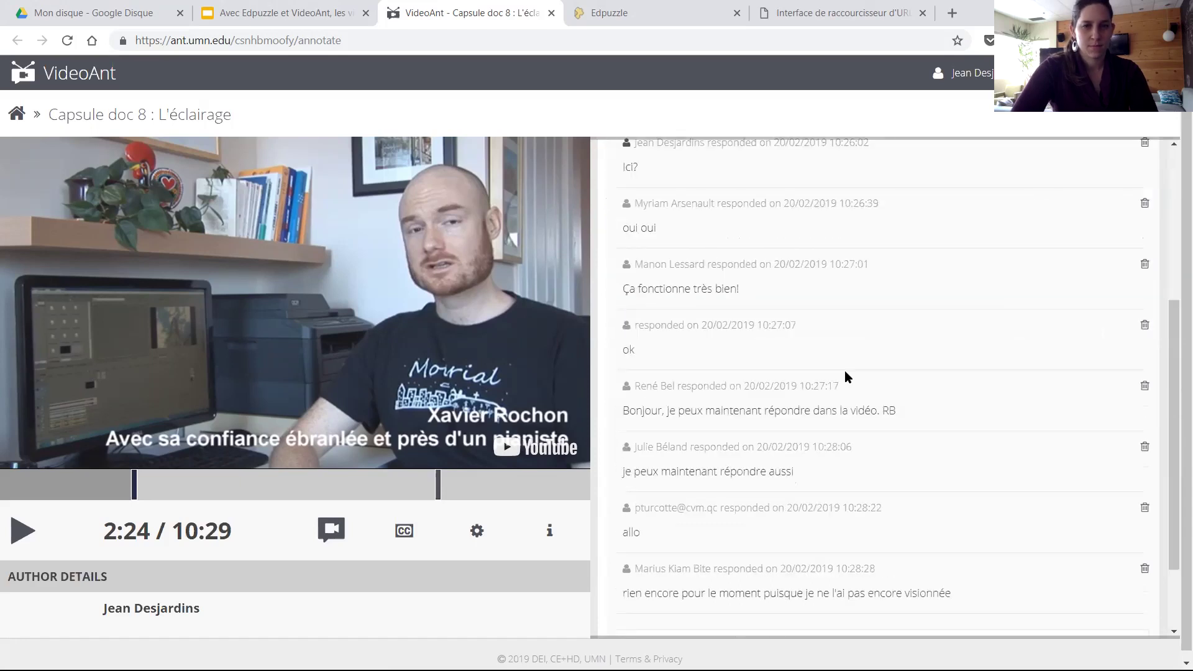
pyautogui.scroll(-2, 802, 397)
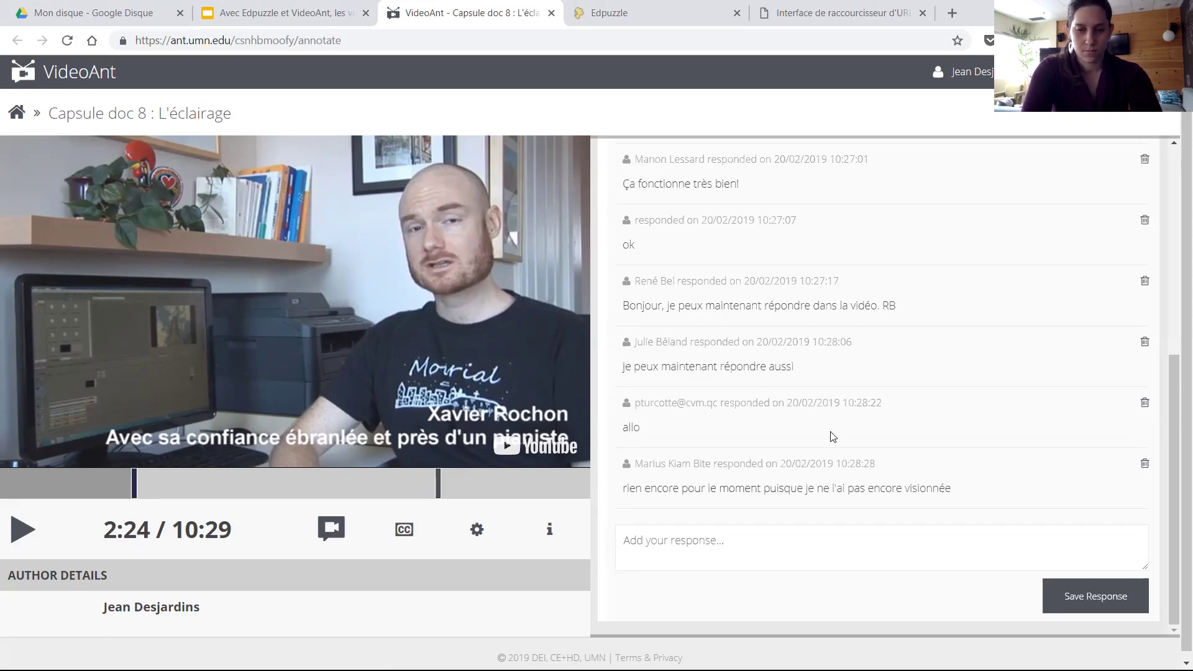
pyautogui.click(74, 47)
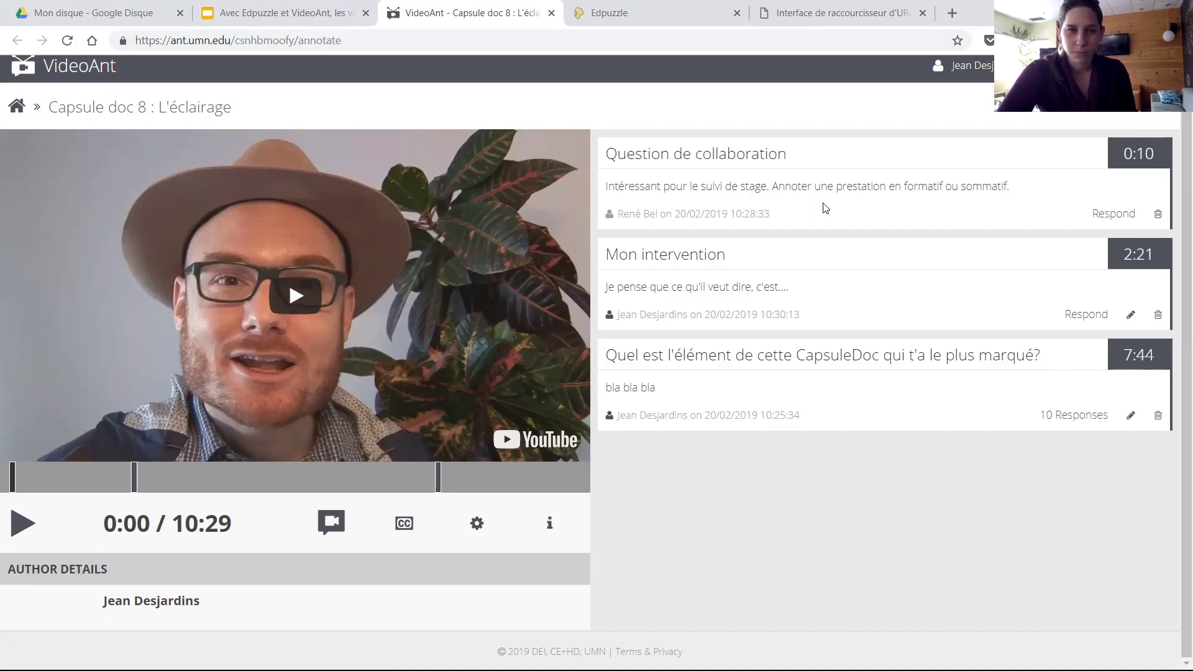
# - Open the list of Ants, check those shared with me, return to all Ants and view the details of "Capsule doc 8 : L'éclairage"
pyautogui.click(61, 72)
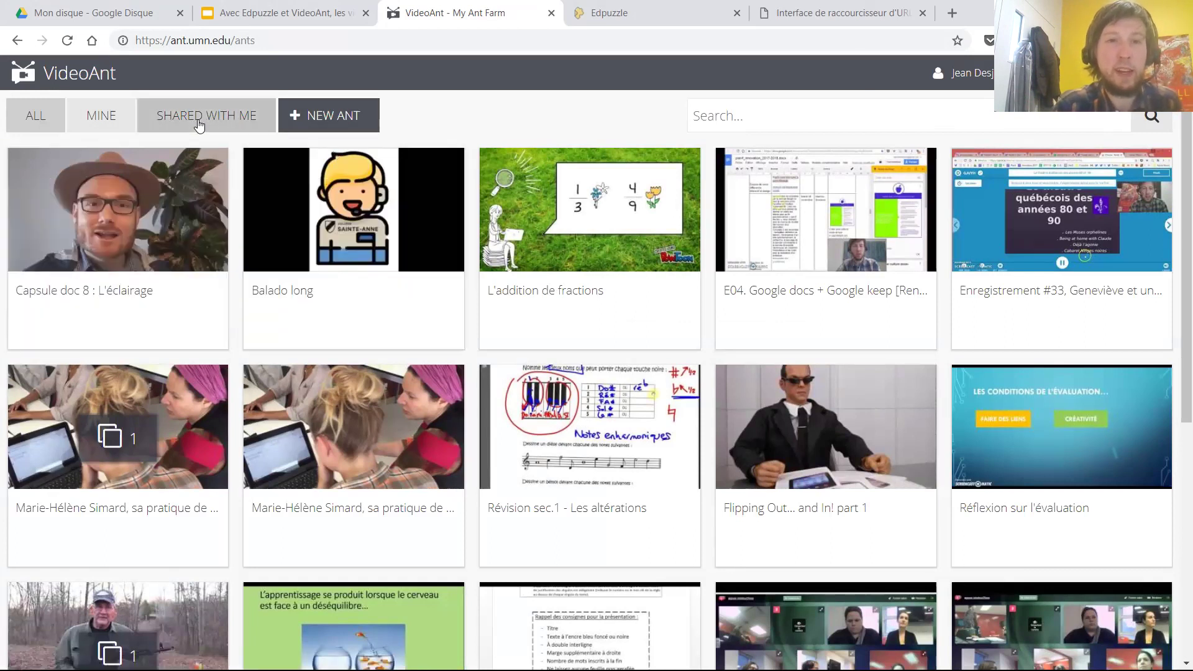
pyautogui.click(201, 123)
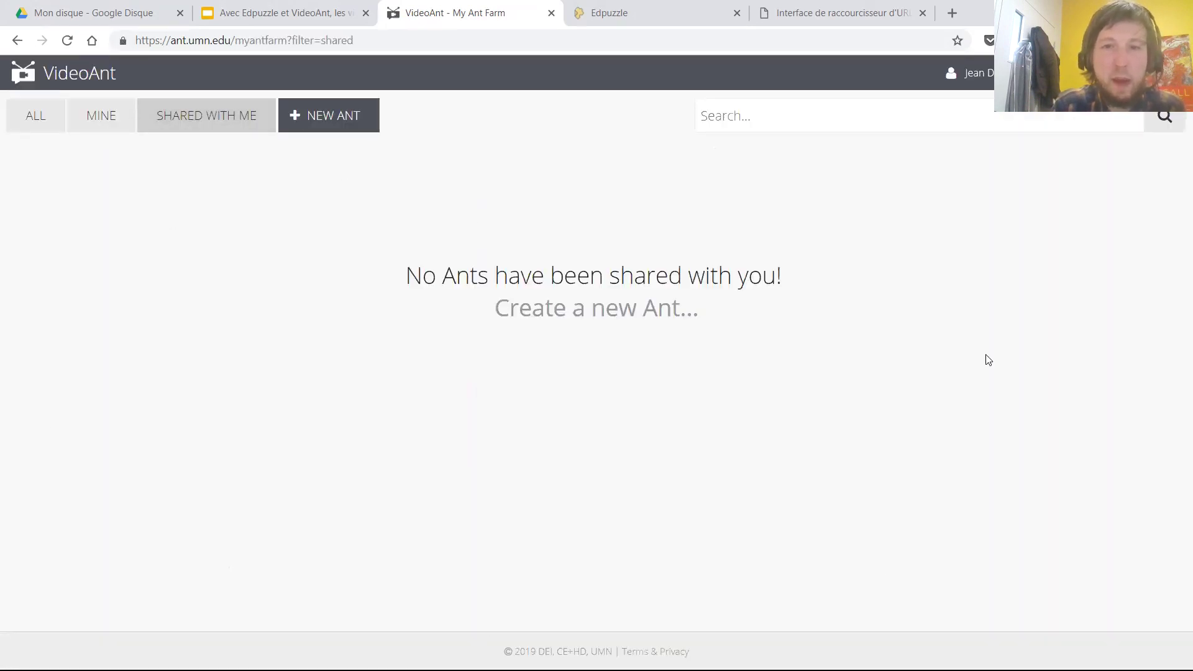
pyautogui.click(23, 122)
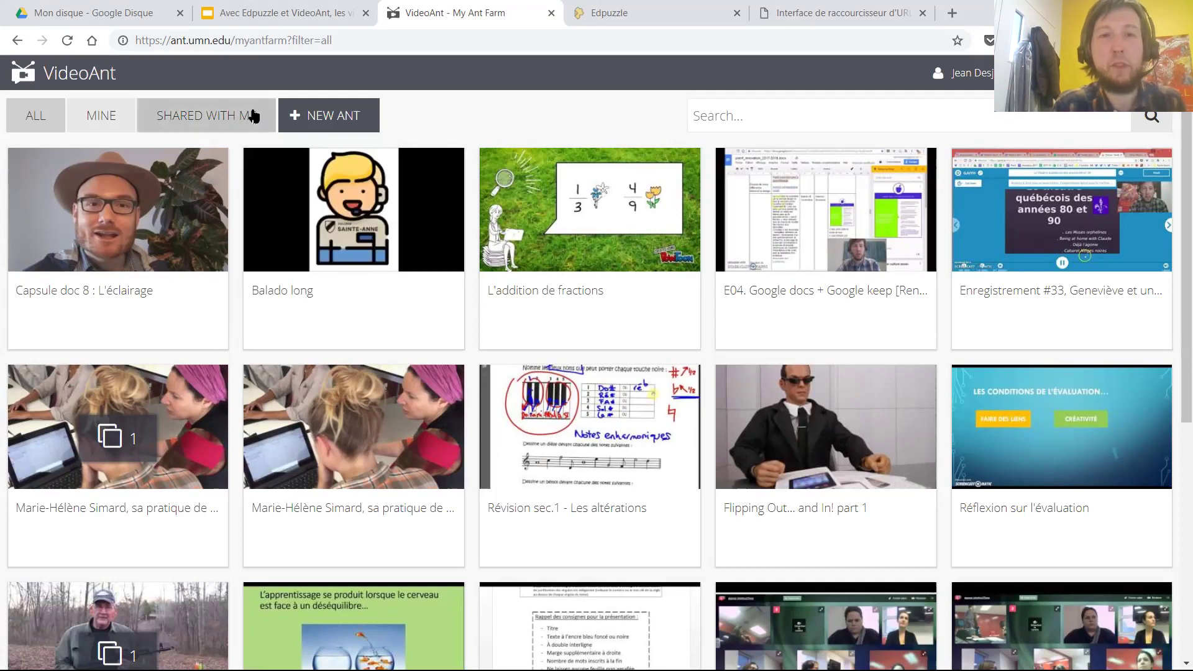
pyautogui.moveTo(125, 204)
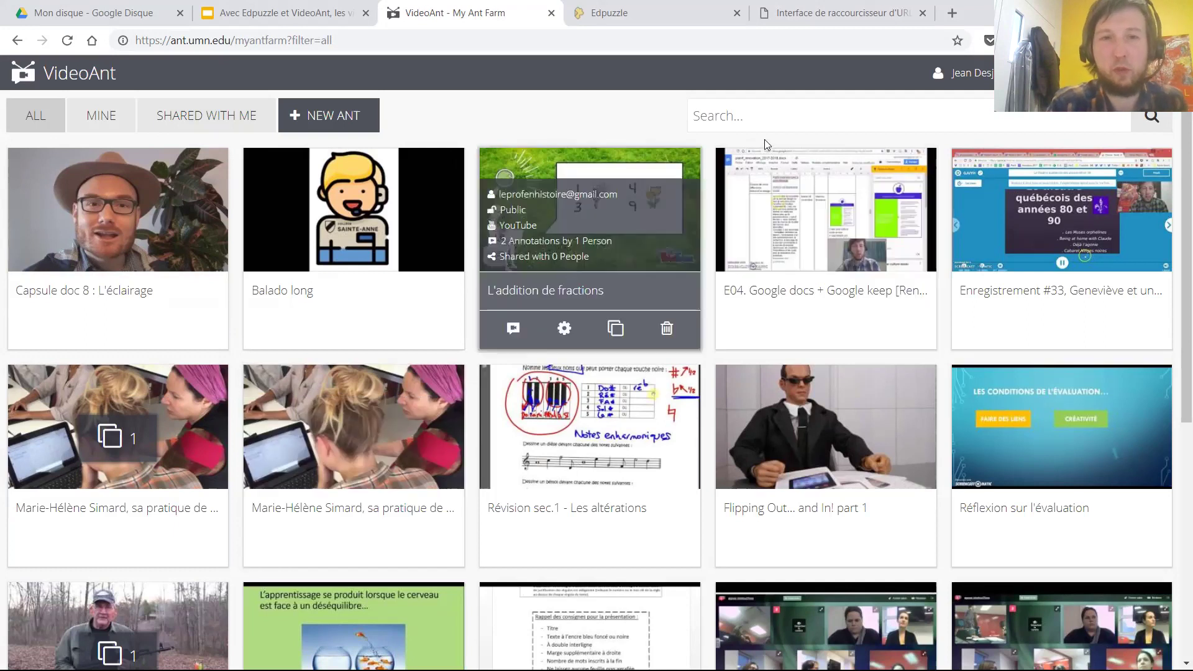
pyautogui.scroll(-2, 764, 139)
pyautogui.scroll(2, 766, 144)
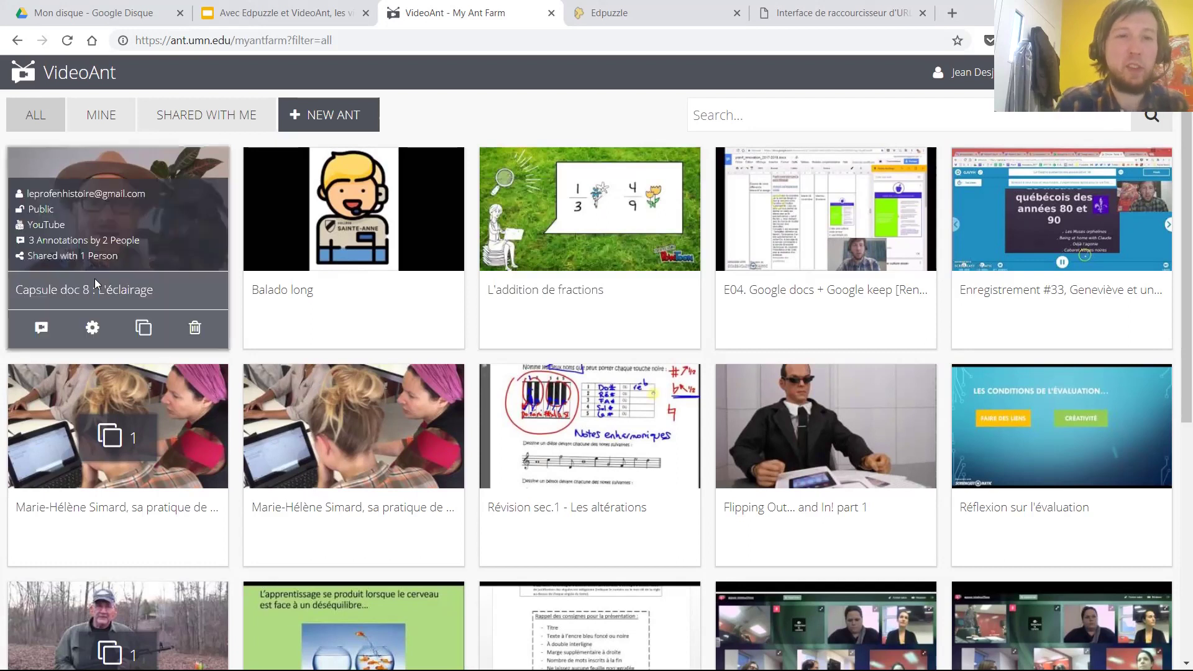
pyautogui.moveTo(72, 280)
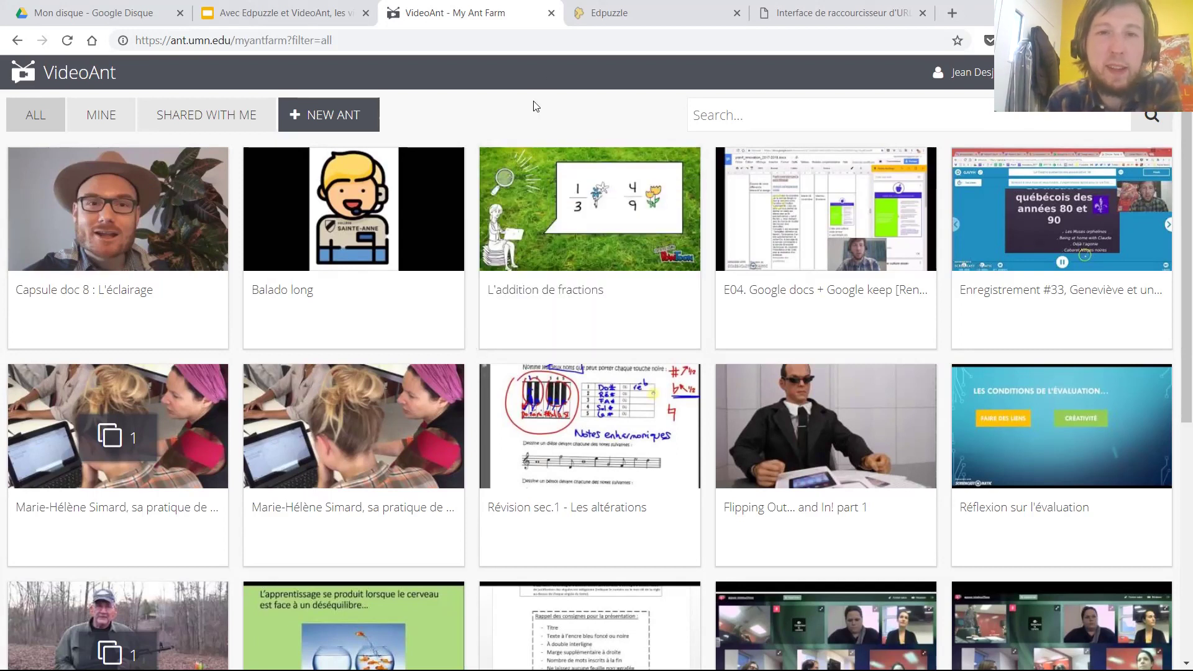
pyautogui.click(330, 115)
pyautogui.click(487, 169)
pyautogui.click(383, 209)
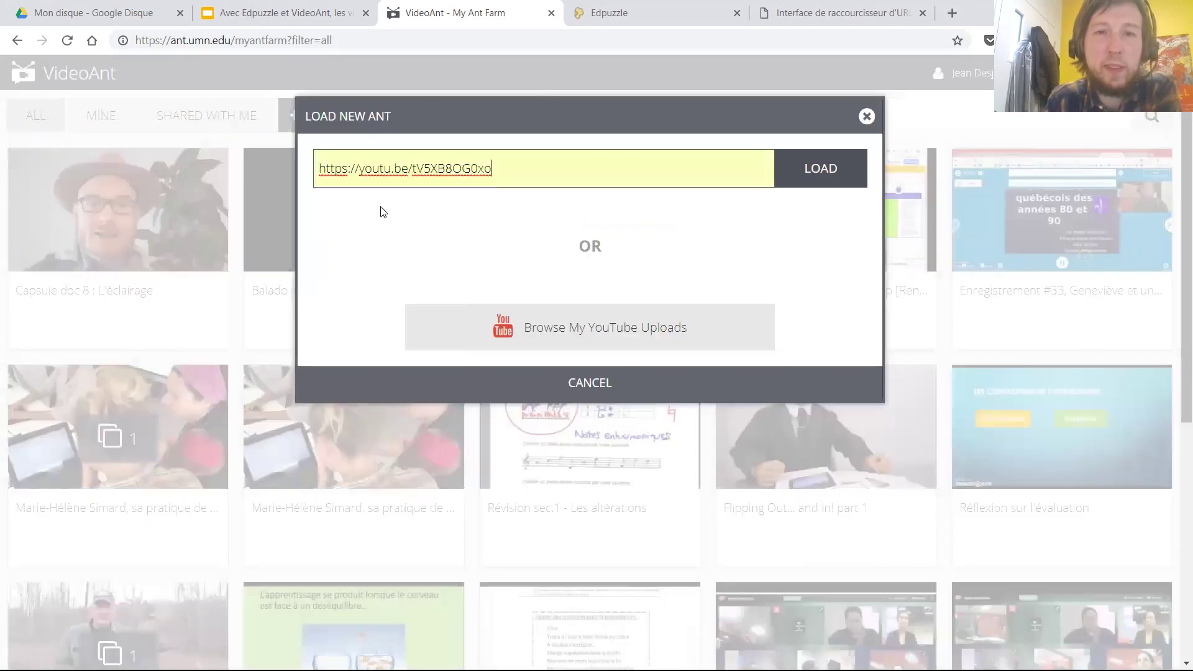
pyautogui.click(844, 175)
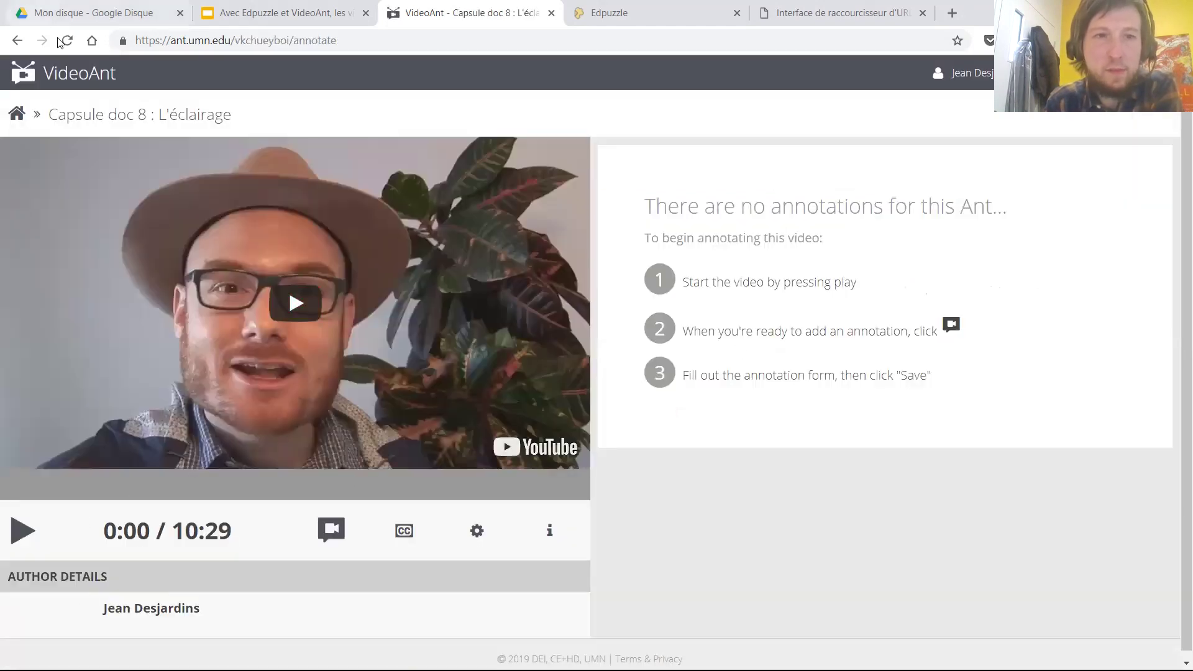
pyautogui.click(18, 40)
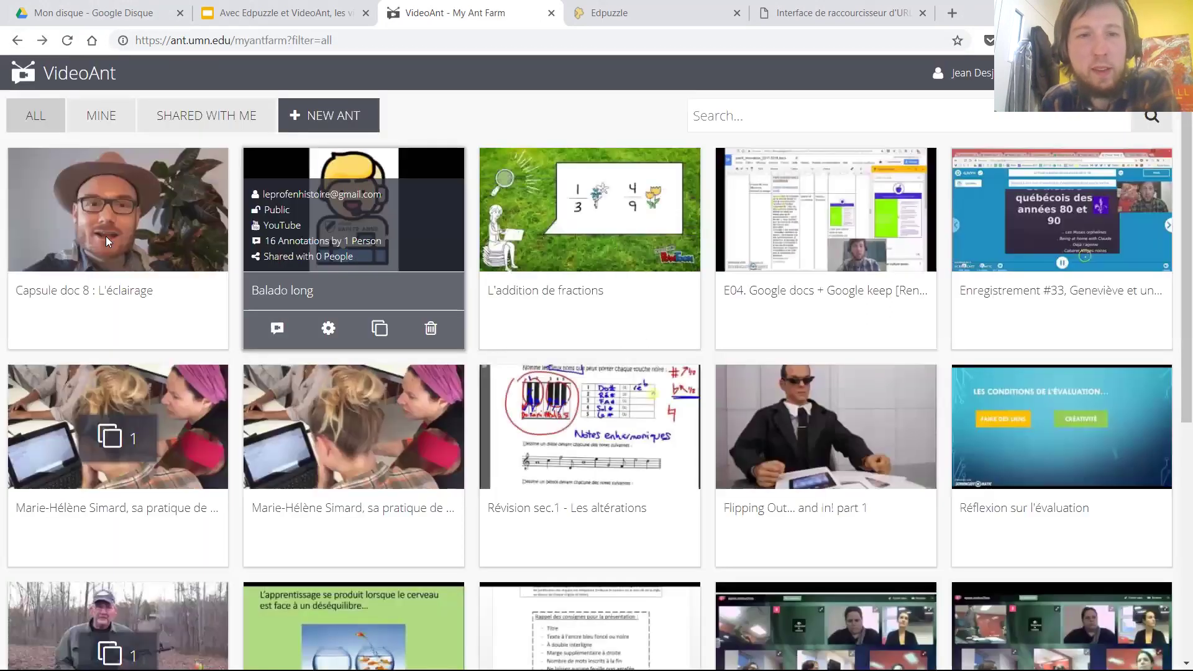
# - Open the annotated "Capsule doc 8 : L'éclairage" Ant and start a blank annotation at 0:00
pyautogui.moveTo(152, 157)
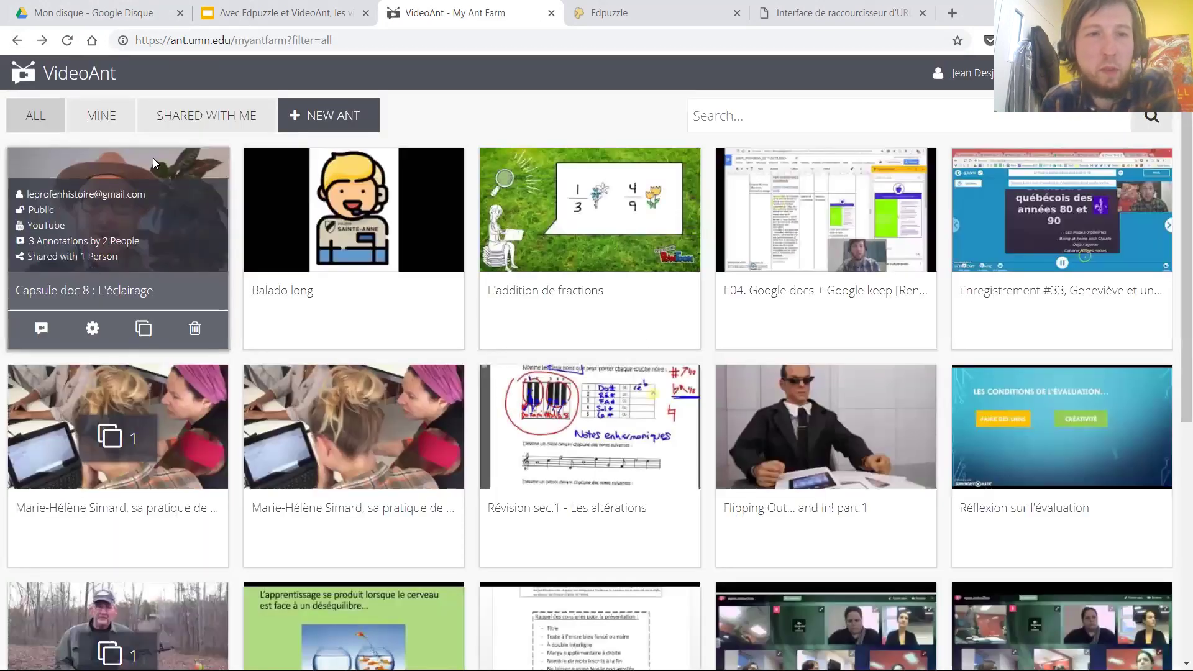
pyautogui.click(36, 330)
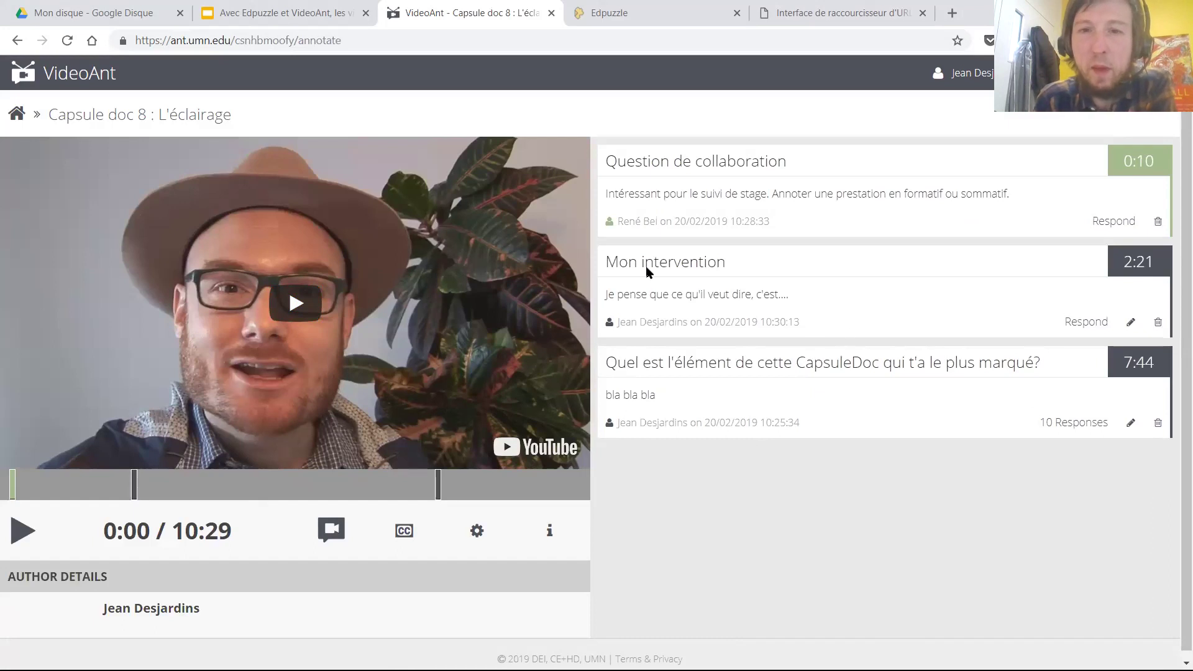
pyautogui.click(332, 530)
pyautogui.click(701, 195)
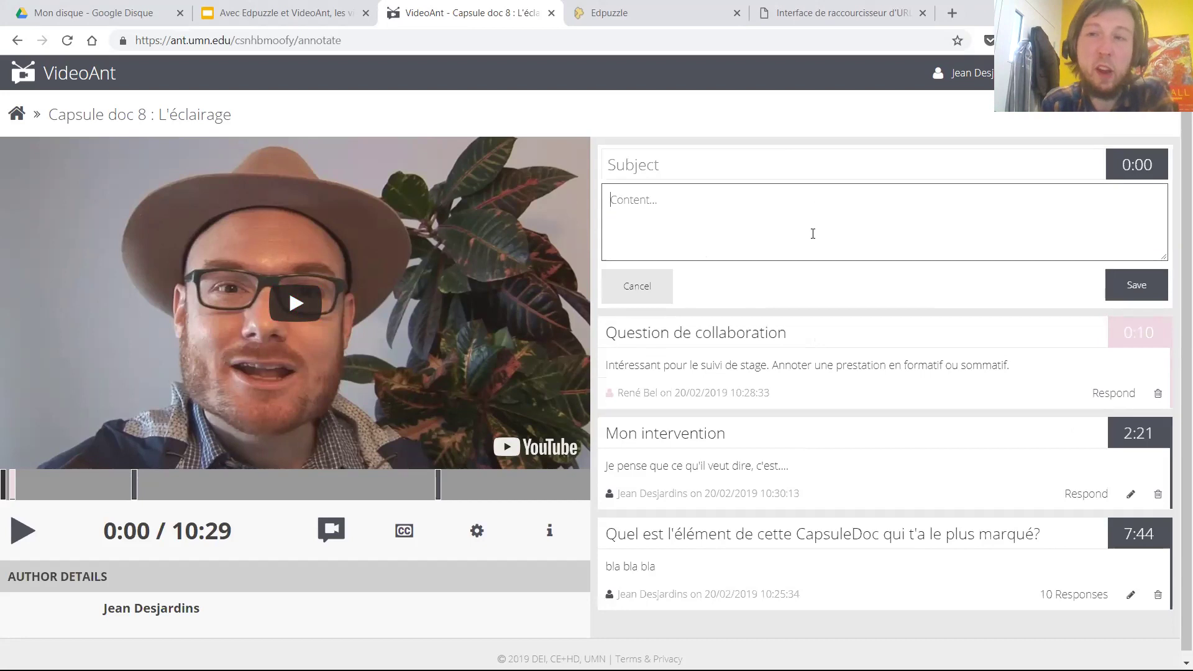
pyautogui.click(675, 132)
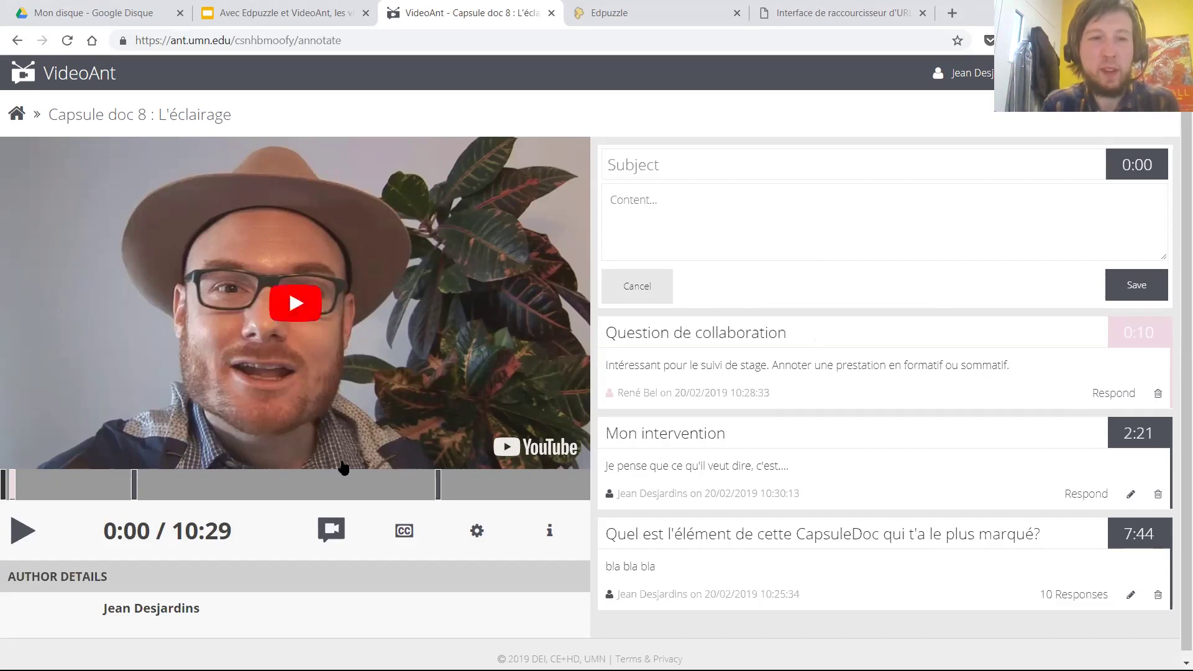
# - Play the video, jump to about 0:59 and start another blank annotation at that point
pyautogui.click(31, 533)
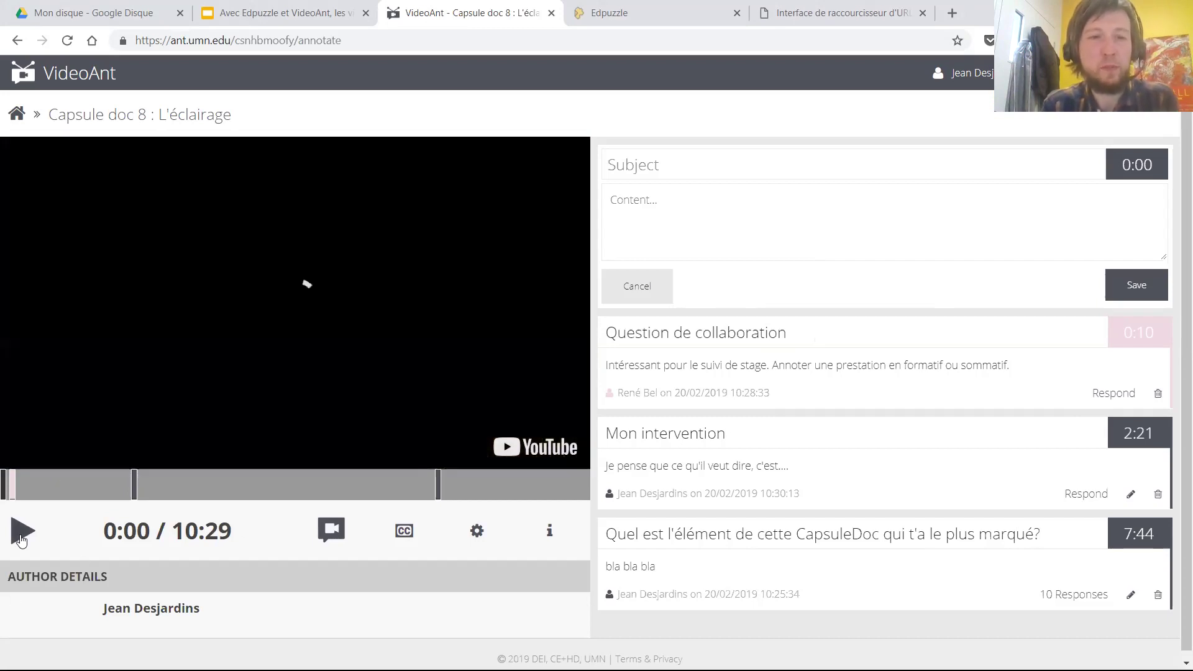
pyautogui.click(54, 493)
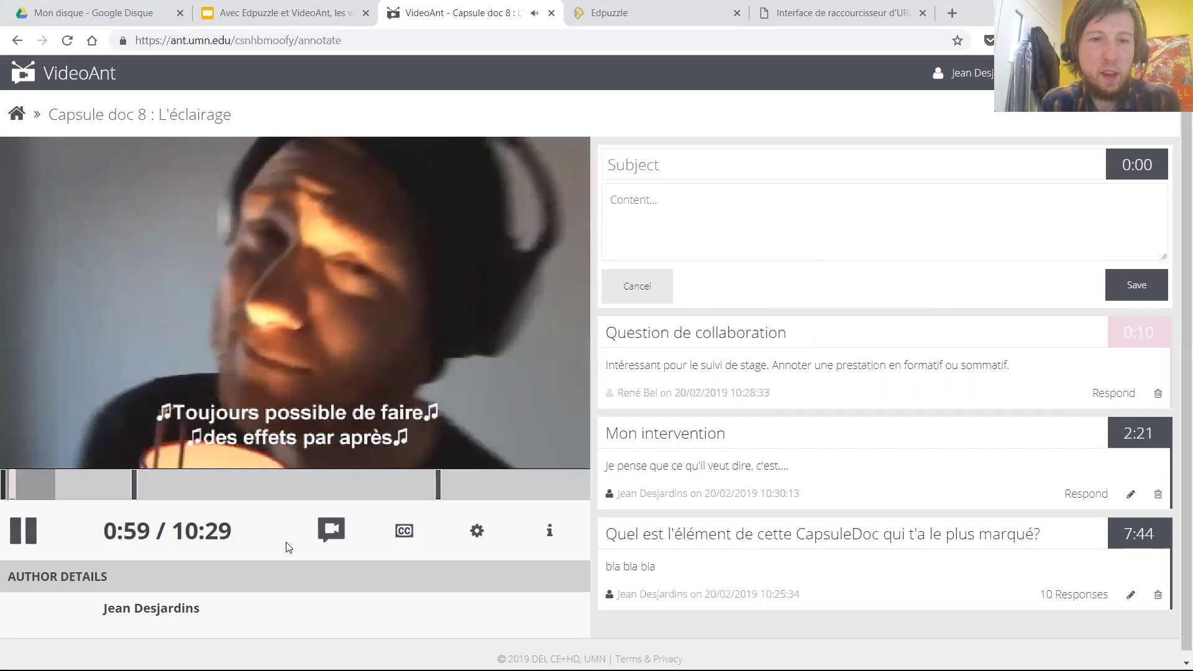
pyautogui.click(339, 538)
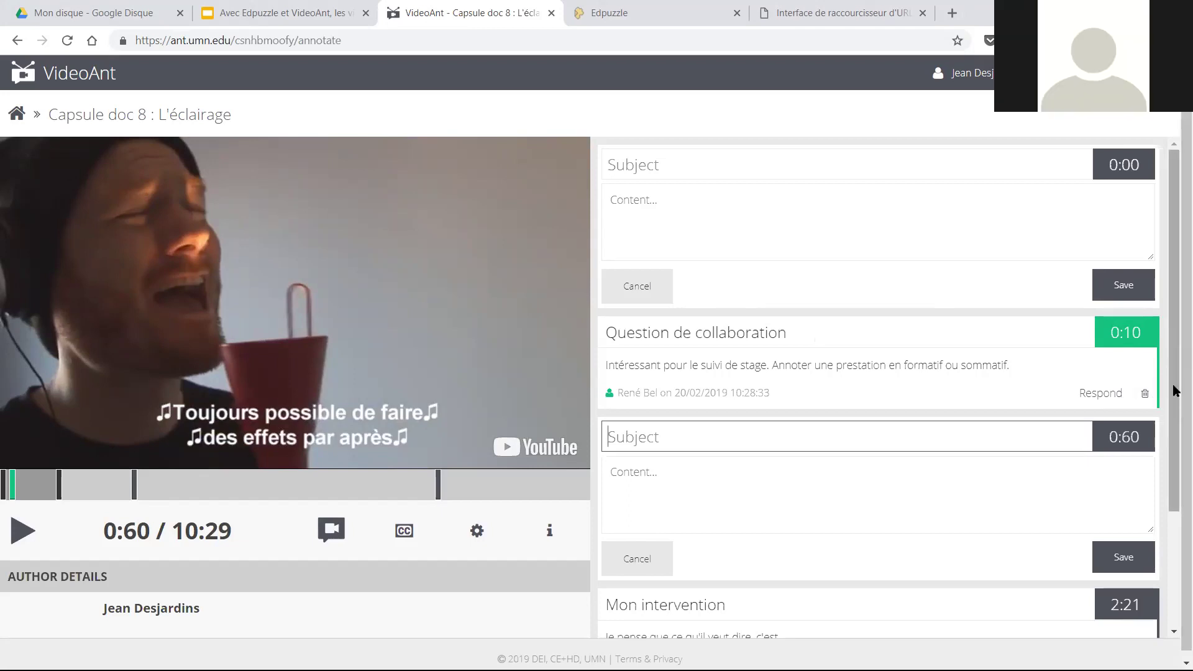
pyautogui.click(1174, 532)
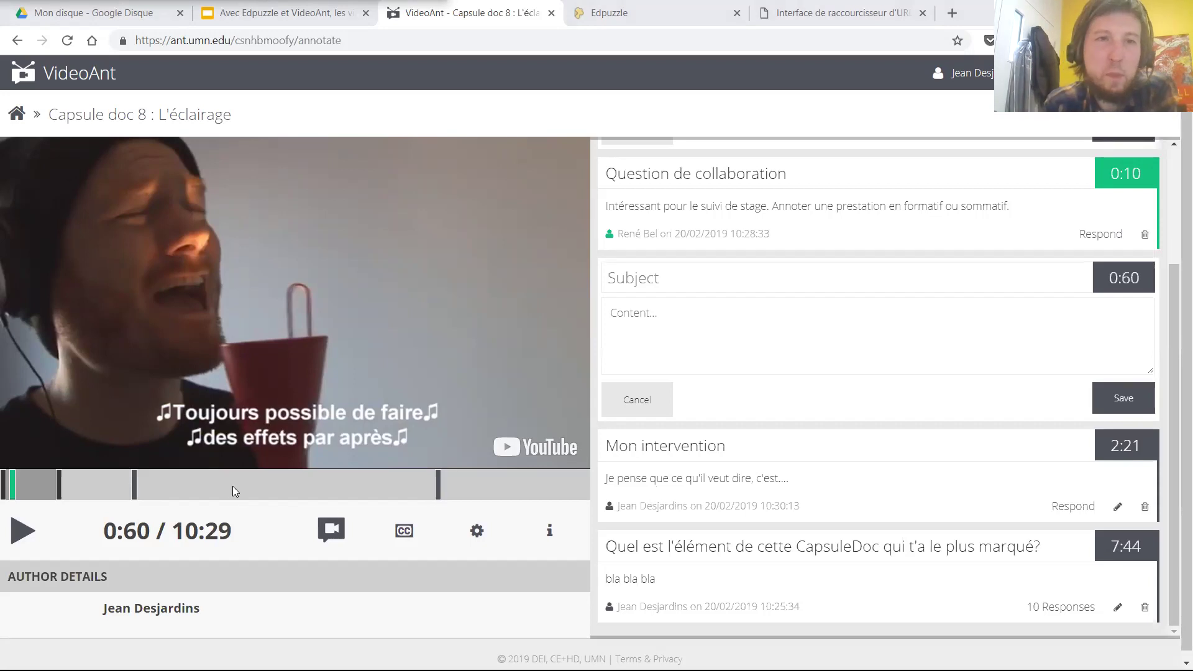
# - Return to the list of Ants and check the sharing URL and public access options of the new "Capsule doc 8 : L'éclairage" Ant
pyautogui.click(185, 117)
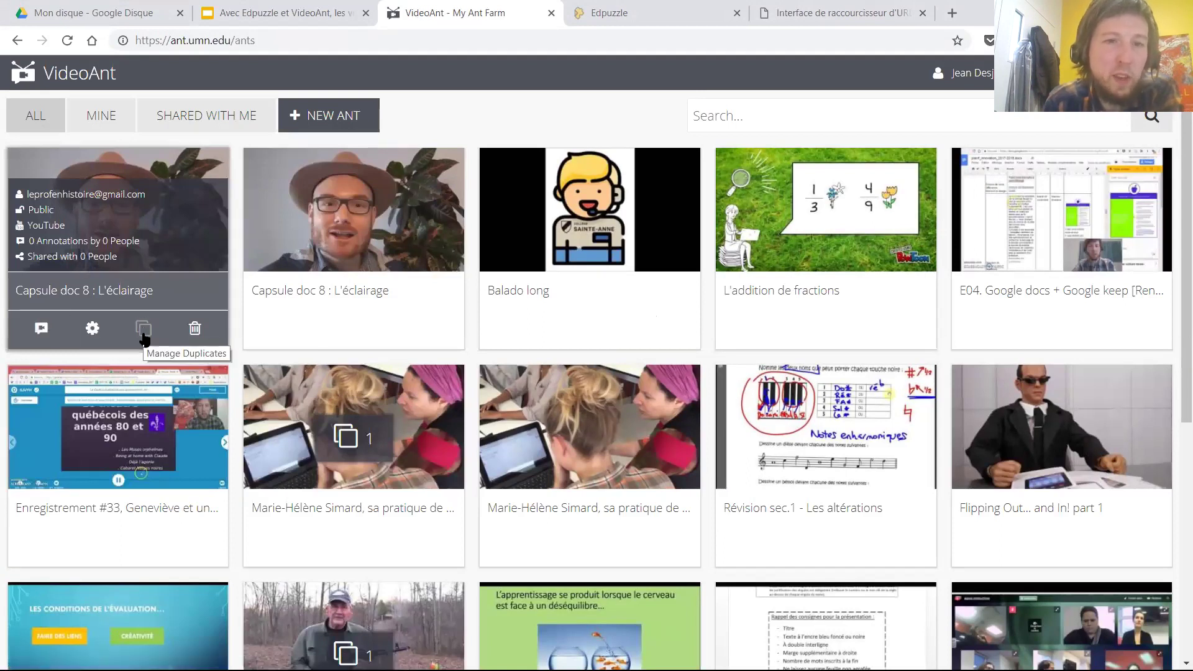
pyautogui.click(99, 333)
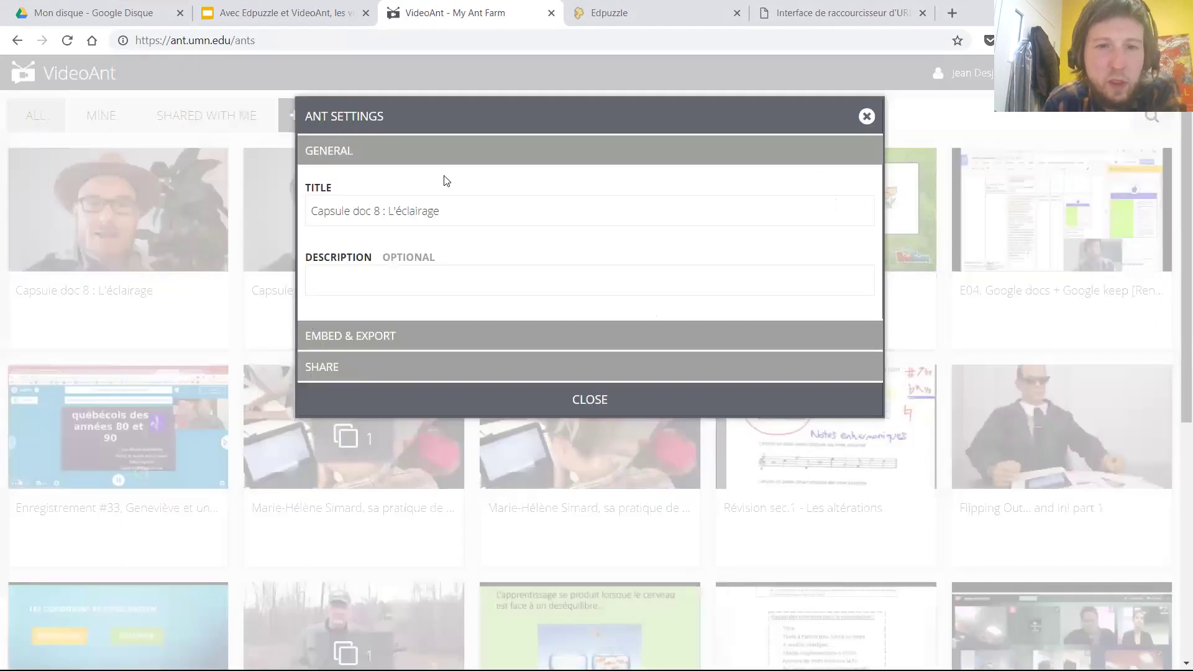
pyautogui.click(320, 370)
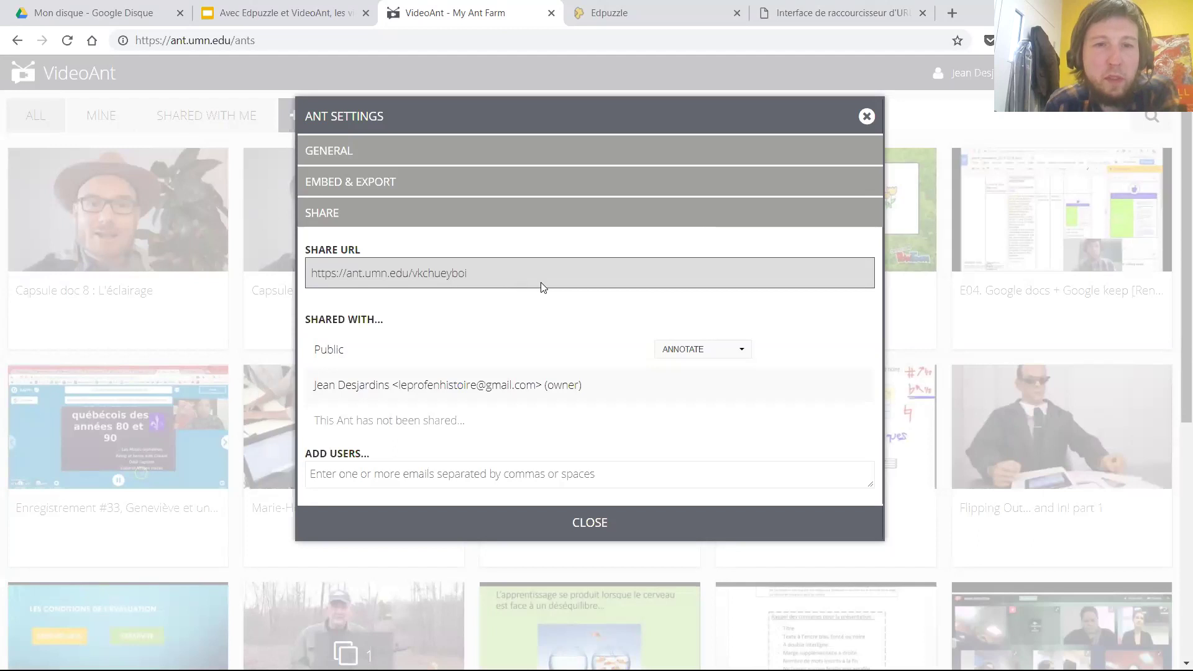
pyautogui.click(746, 351)
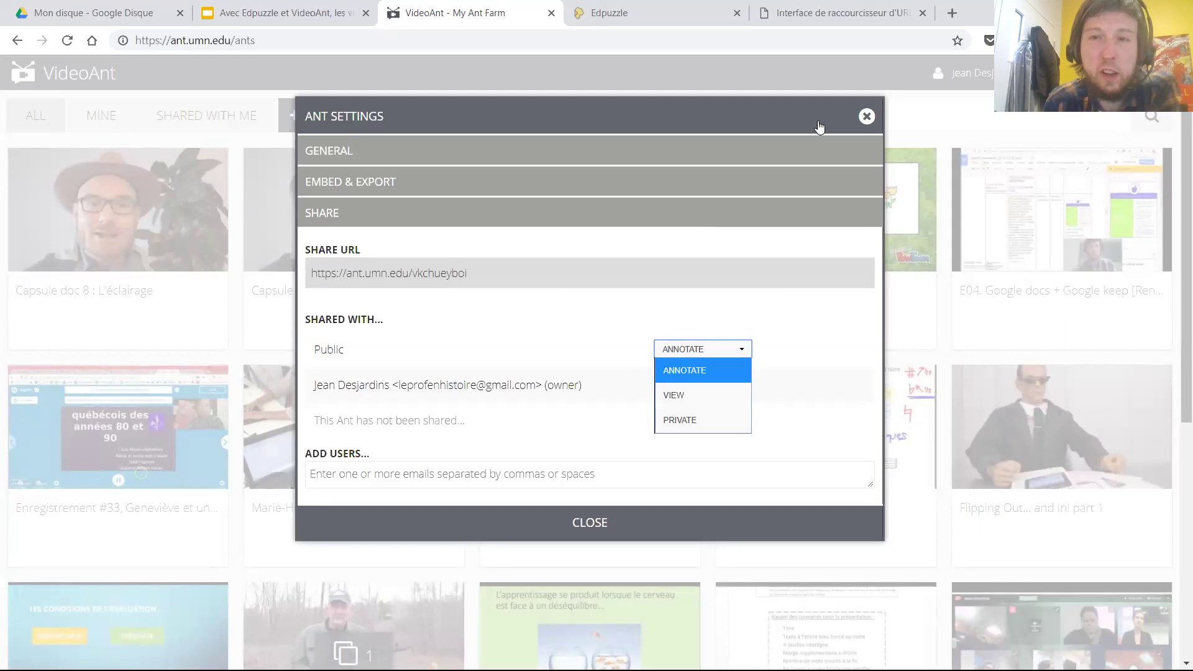
pyautogui.click(867, 116)
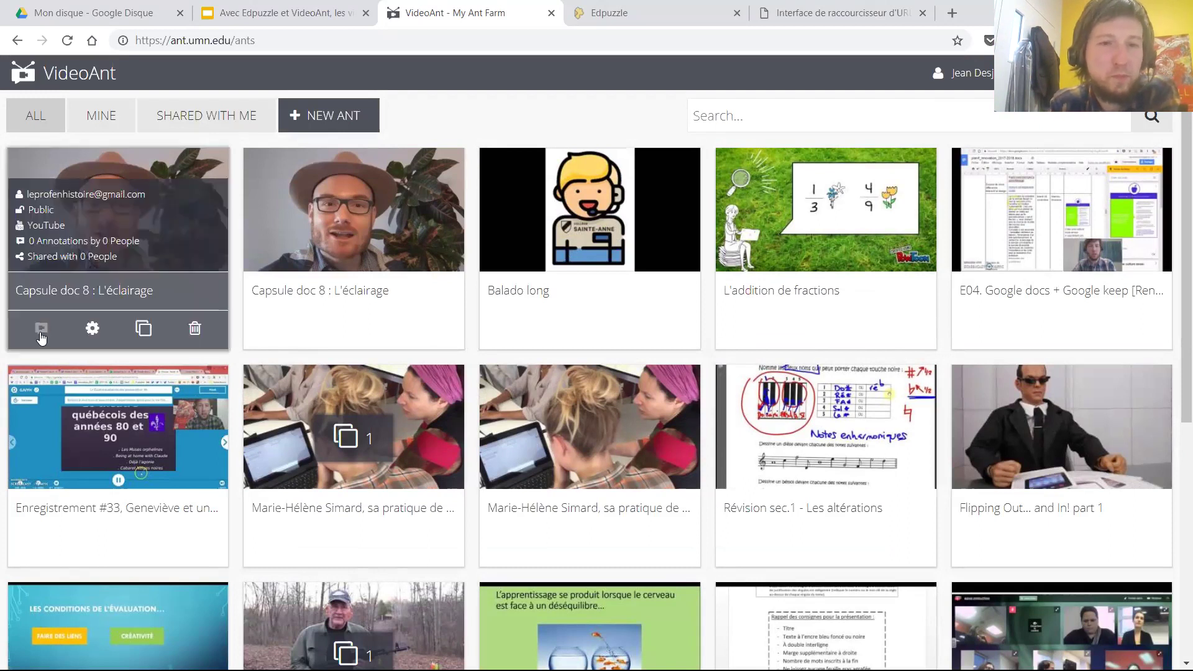
# - Check the new Ant's annotation page, go back, open the annotated "Capsule doc 8 : L'éclairage" Ant and read the participants' annotations
pyautogui.click(379, 328)
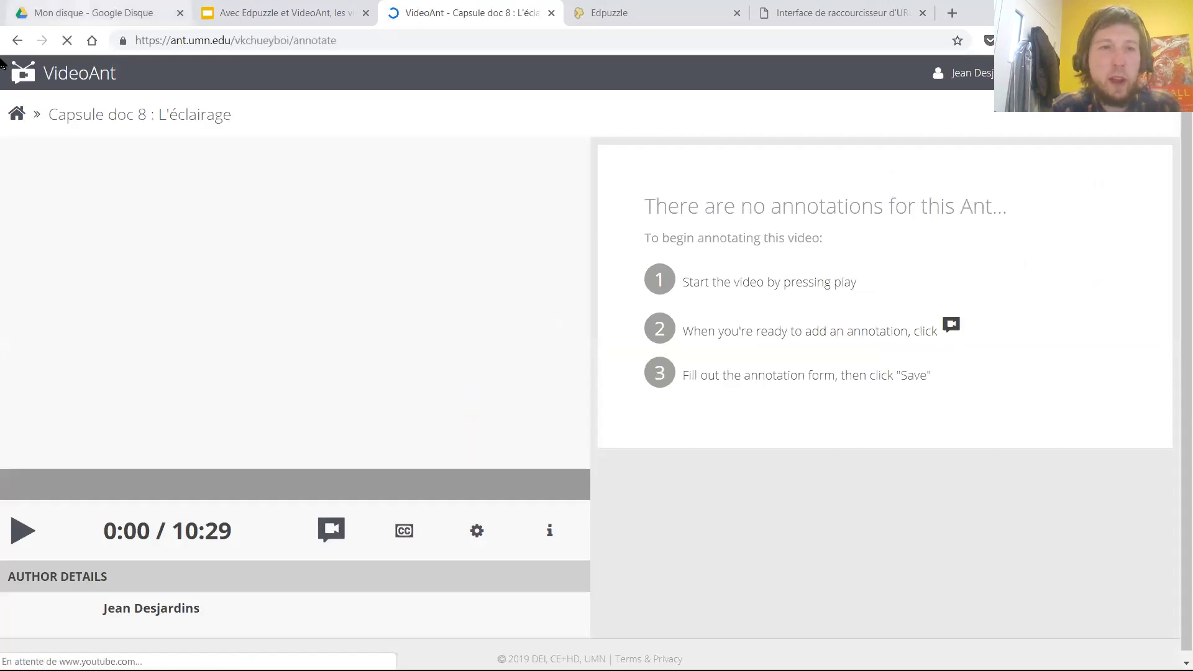
pyautogui.click(18, 40)
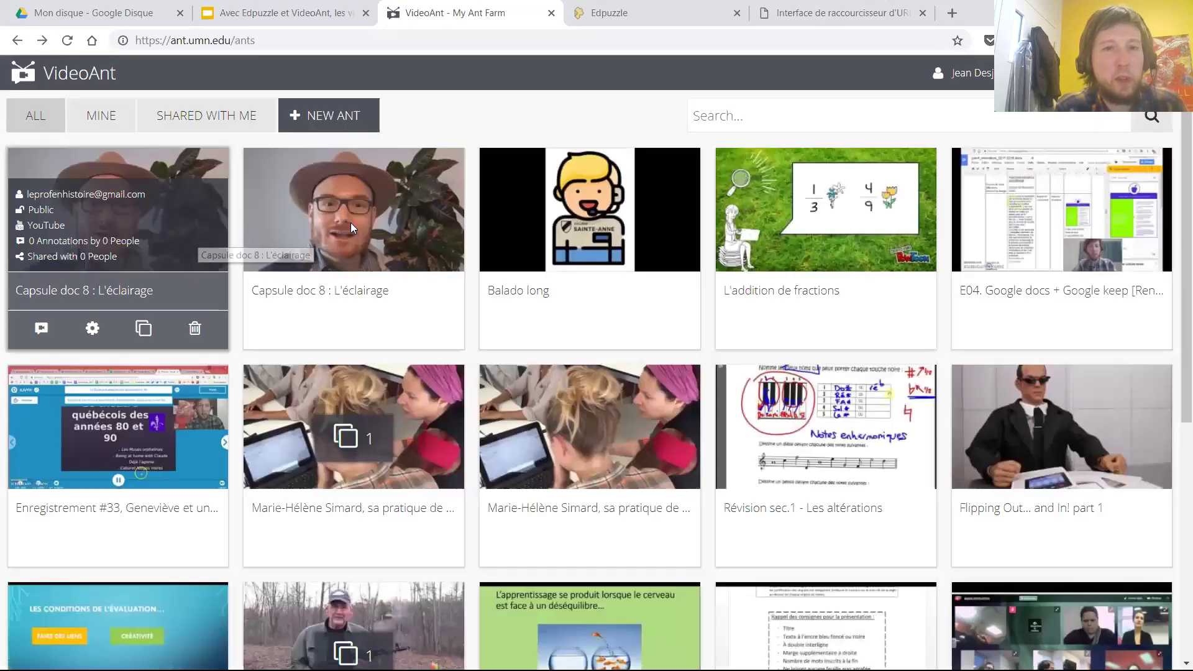
pyautogui.moveTo(311, 308)
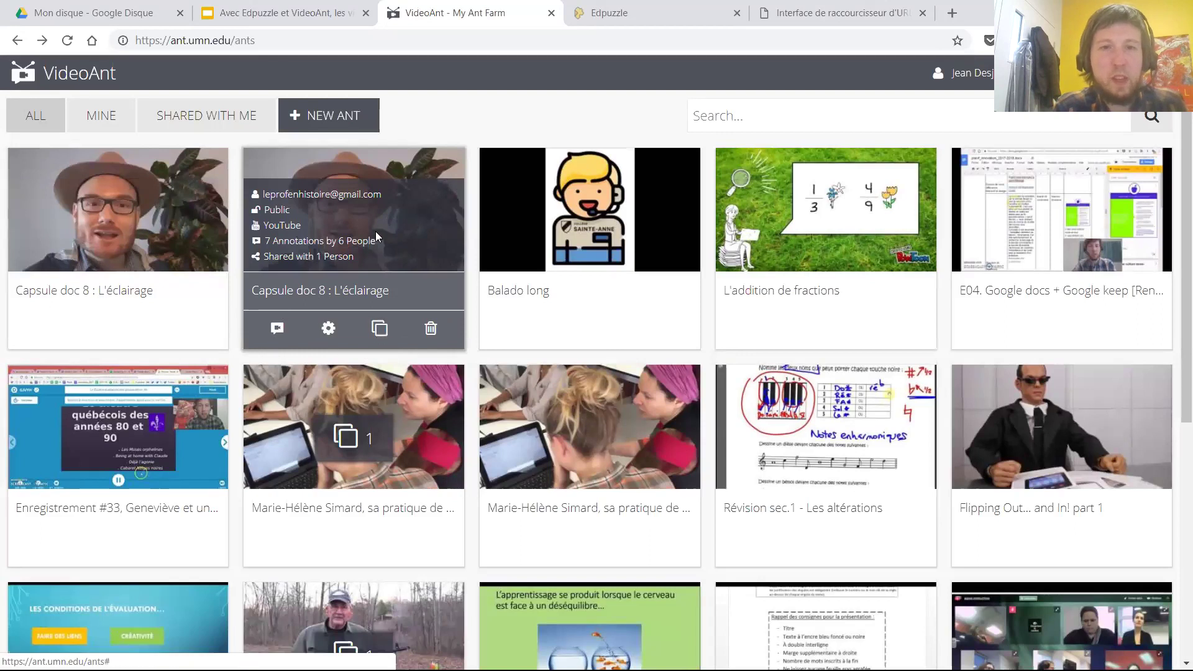
pyautogui.click(277, 328)
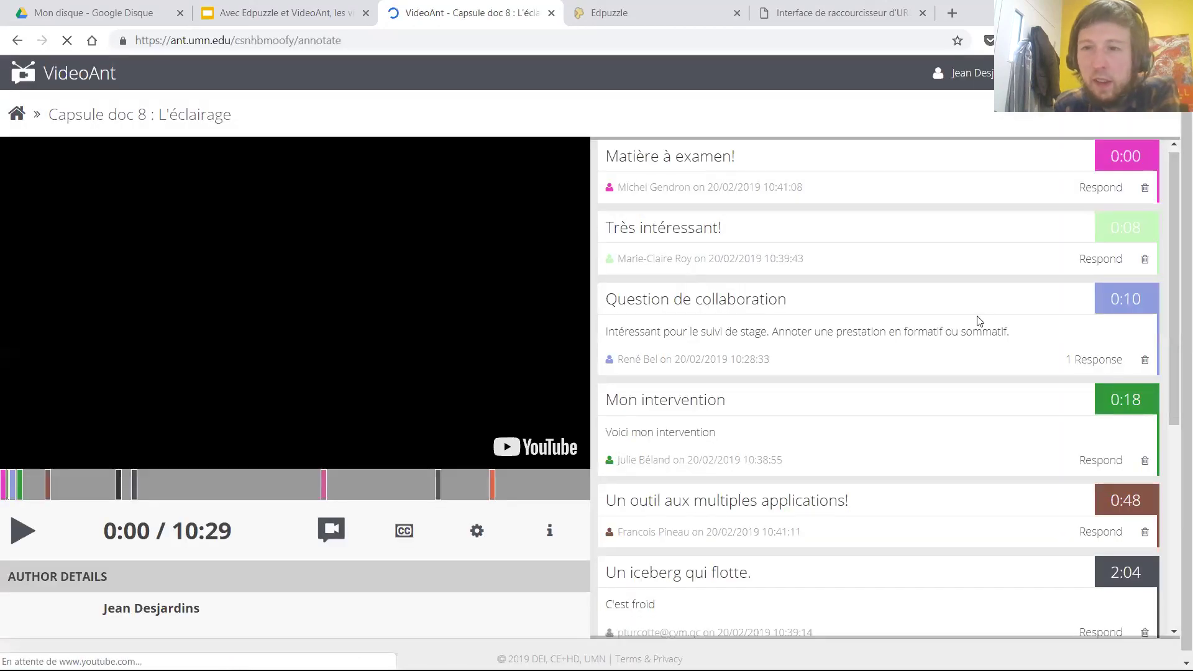
pyautogui.scroll(-1, 979, 321)
pyautogui.scroll(-5, 979, 321)
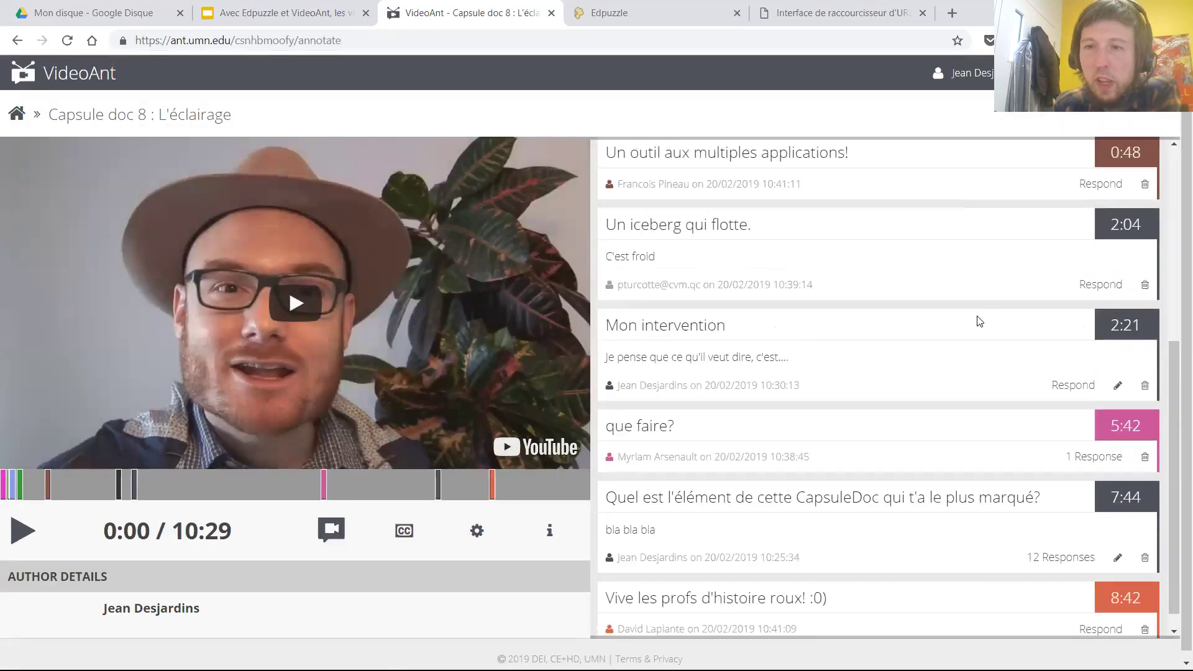
# - Jump to the 2:04 and 5:42 annotations, pause playback and review the remaining annotations
pyautogui.click(1121, 234)
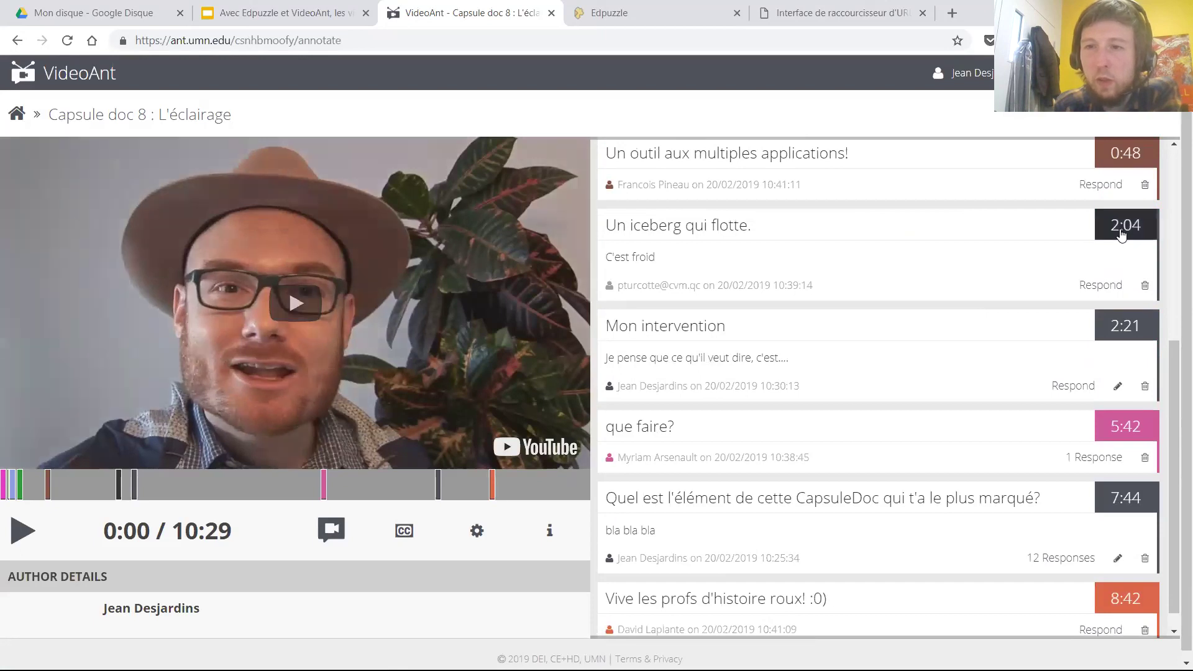
pyautogui.click(1134, 442)
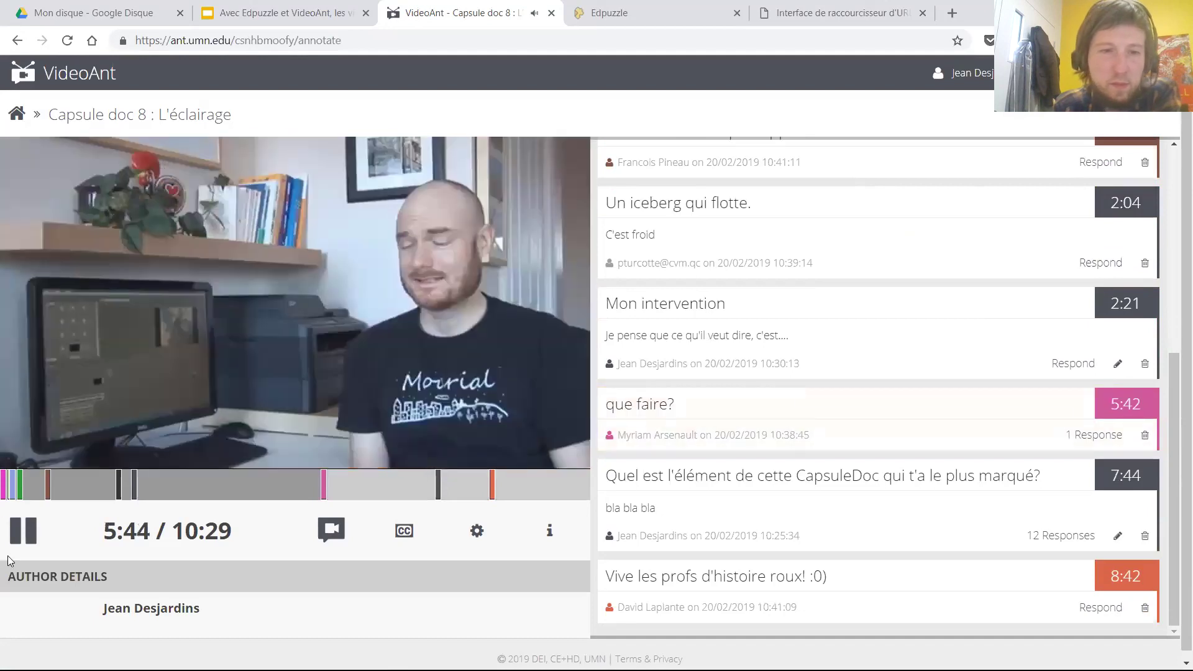
pyautogui.click(32, 543)
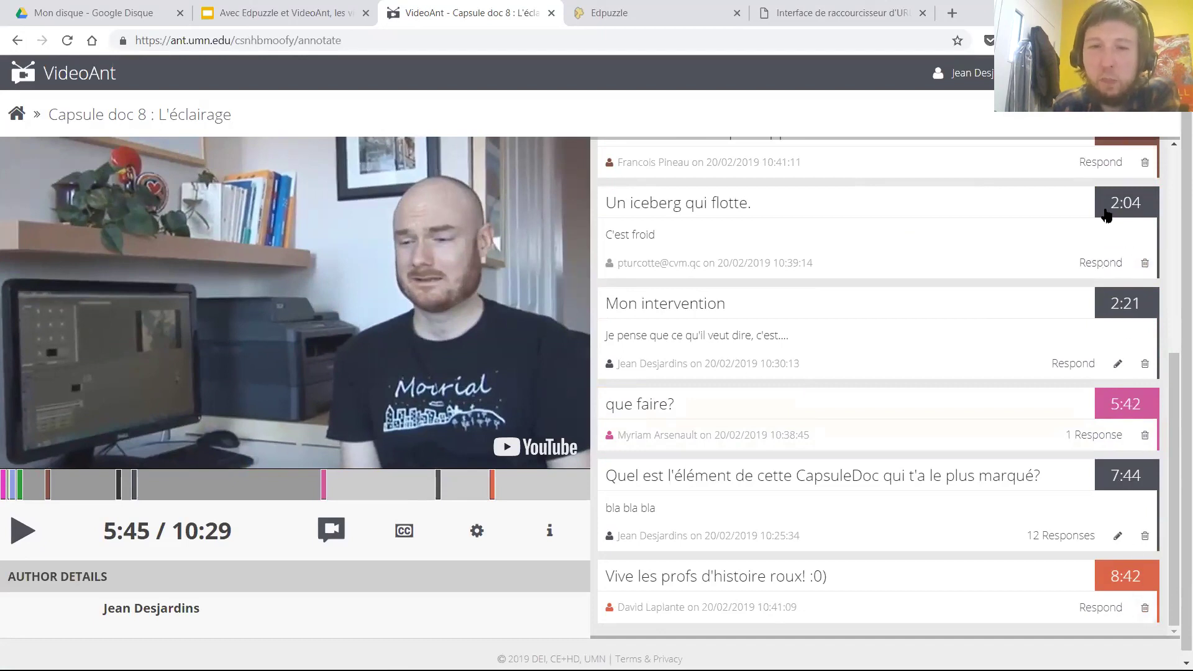
pyautogui.scroll(-1, 1099, 565)
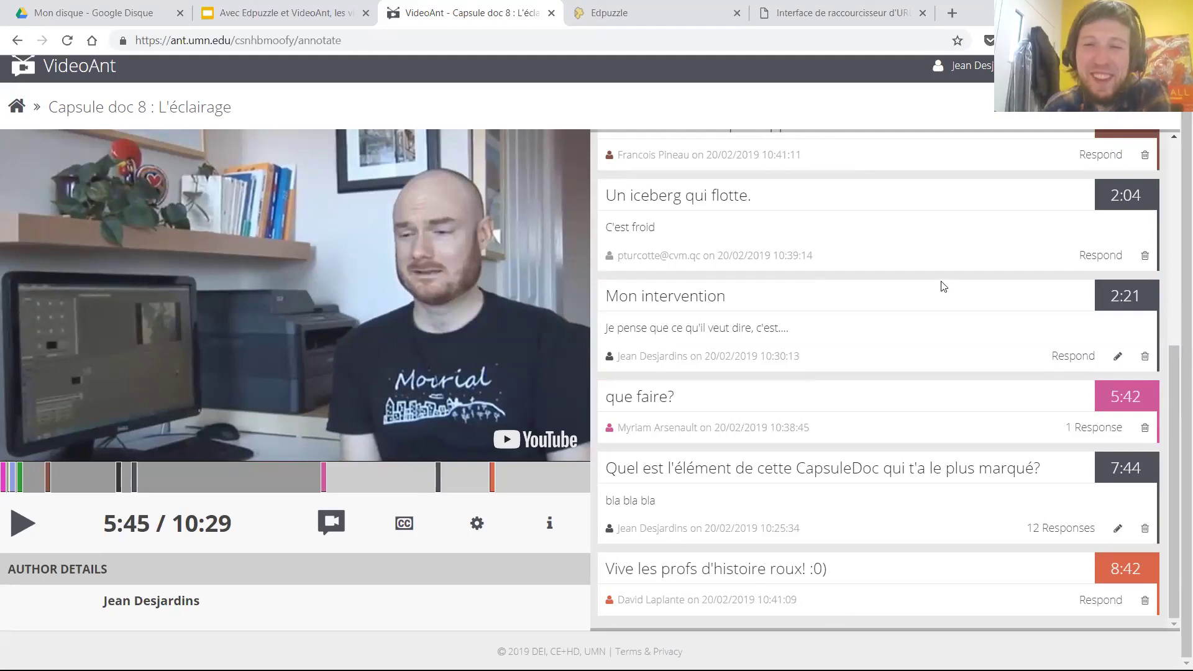
pyautogui.scroll(1, 943, 286)
pyautogui.scroll(-1, 941, 284)
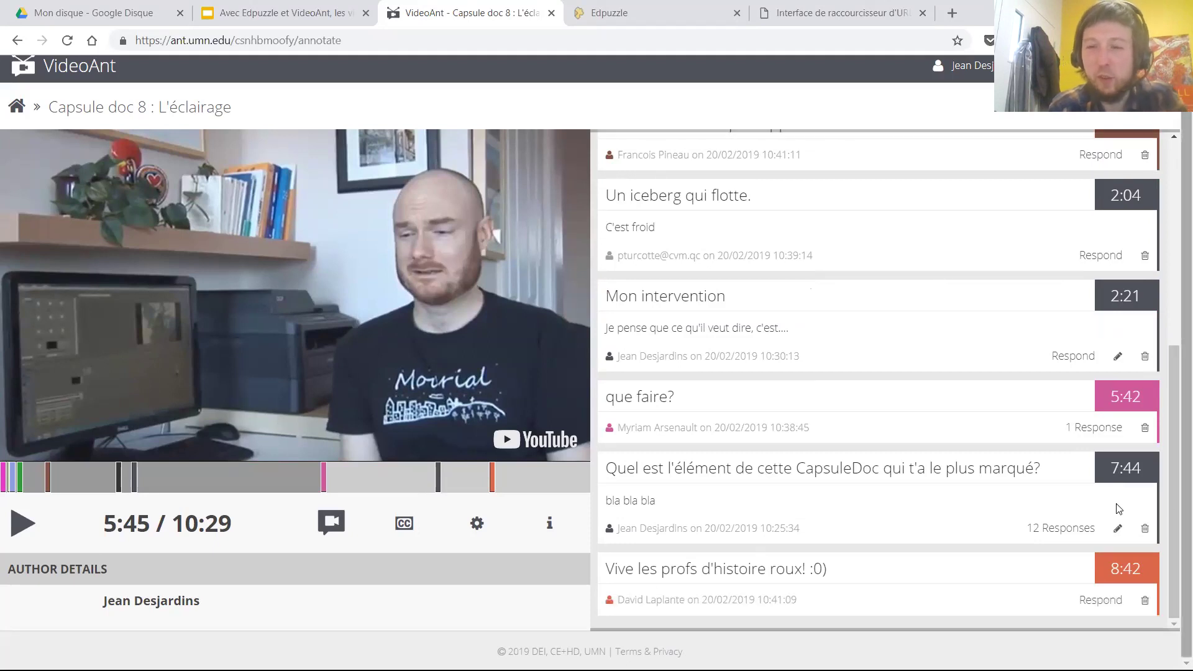
# - Respond to the 8:42 annotation with "Mais plus sérieusement (first name), comprends-tu ce que (presenter's name) tente de nous expliquer?", save it and pause the video
pyautogui.click(1098, 600)
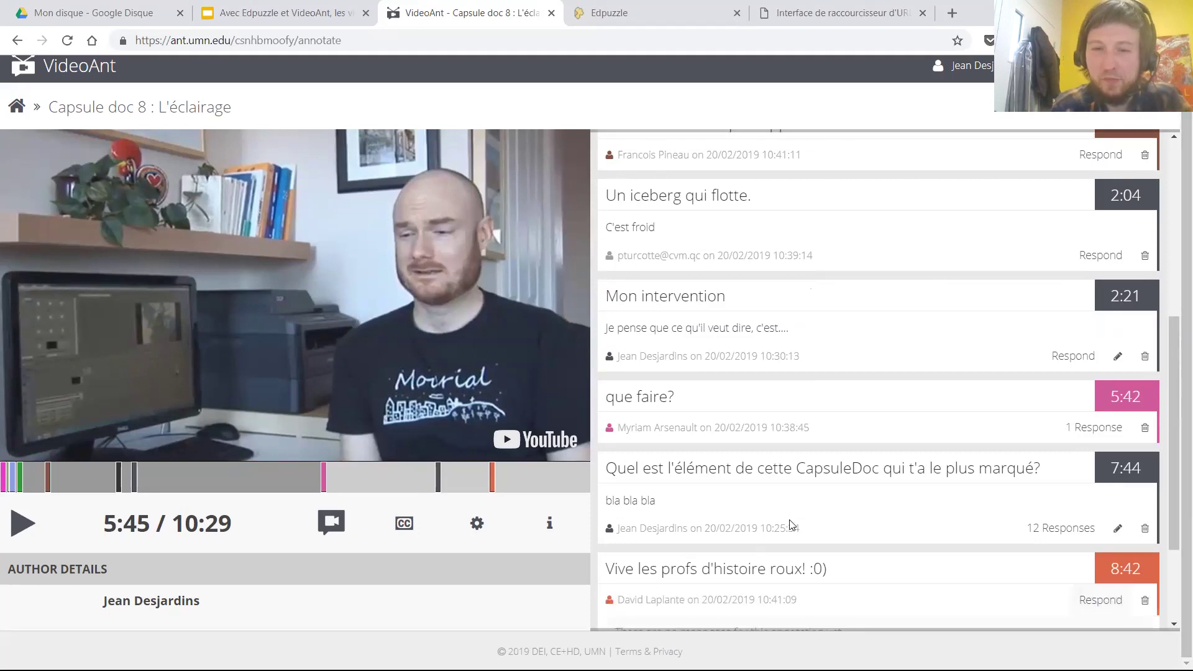
pyautogui.scroll(-2, 705, 523)
pyautogui.click(707, 554)
pyautogui.write('Ma')
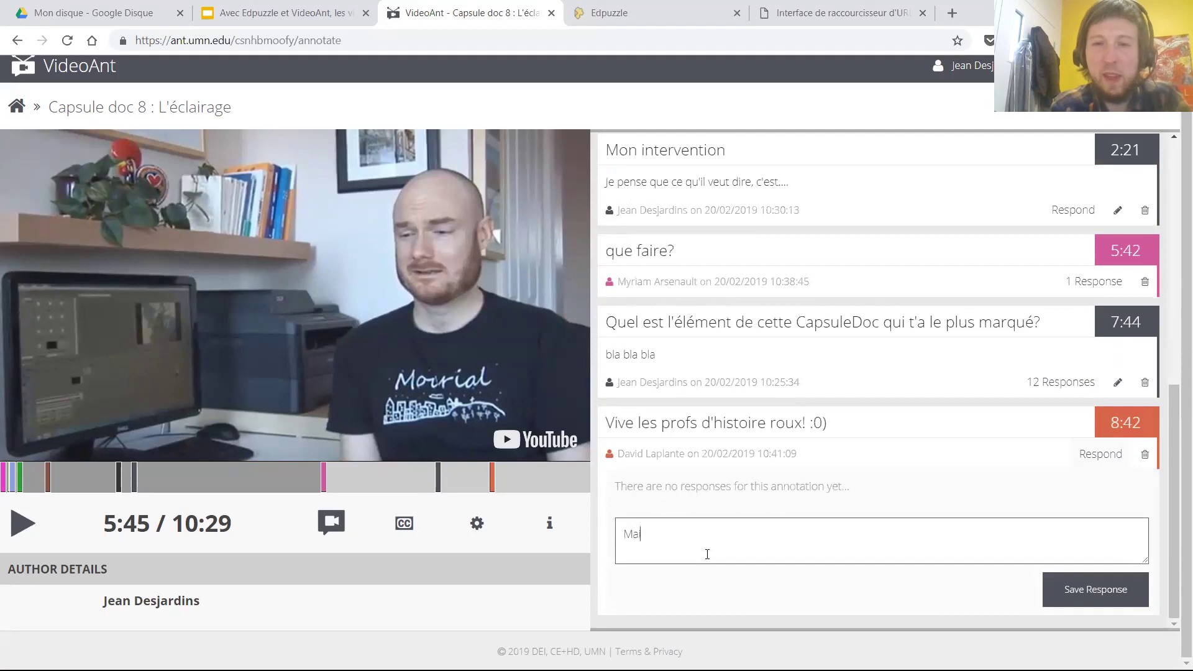
pyautogui.write('is plus sérieusement')
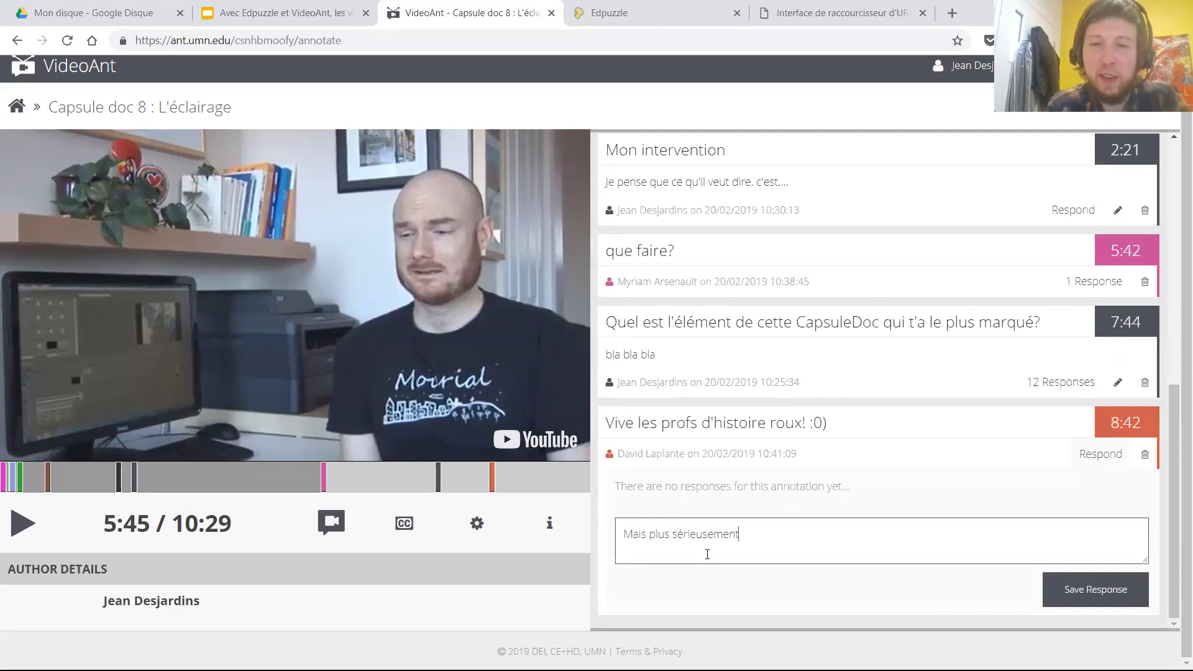
pyautogui.write(' David')
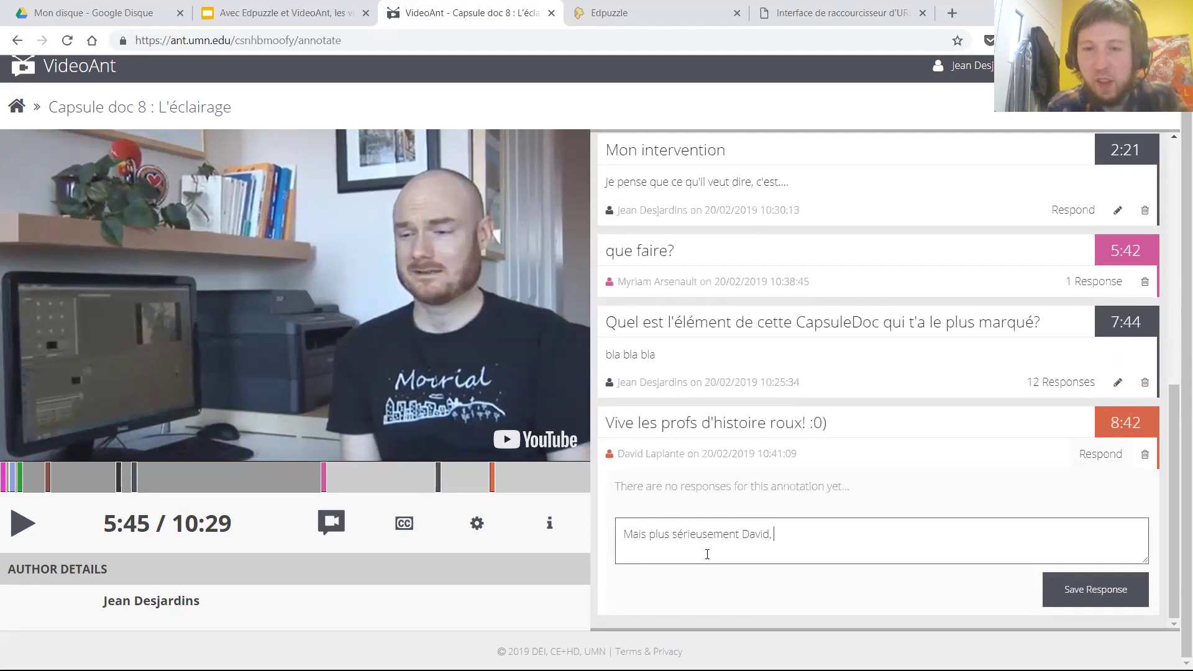
pyautogui.write(', comprne')
pyautogui.press('BackSpace')
pyautogui.write('comprneds-tu')
pyautogui.press('BackSpace')
pyautogui.press('BackSpace')
pyautogui.press('BackSpace')
pyautogui.press('BackSpace')
pyautogui.write('ds')
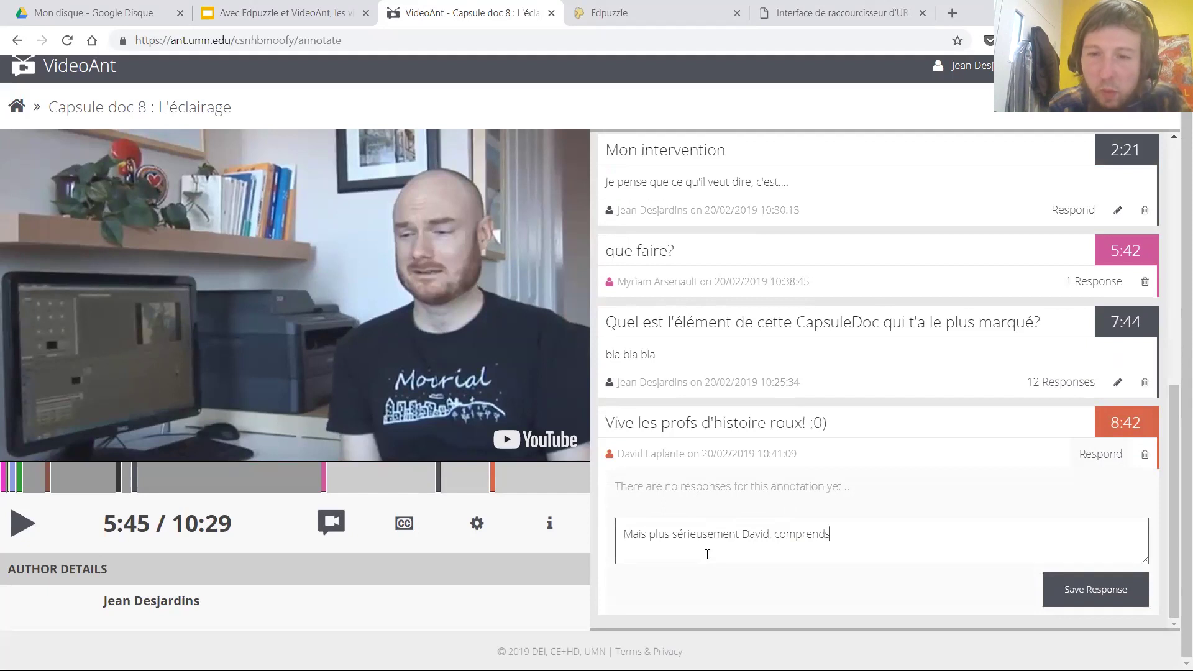
pyautogui.write('-tu ce que ')
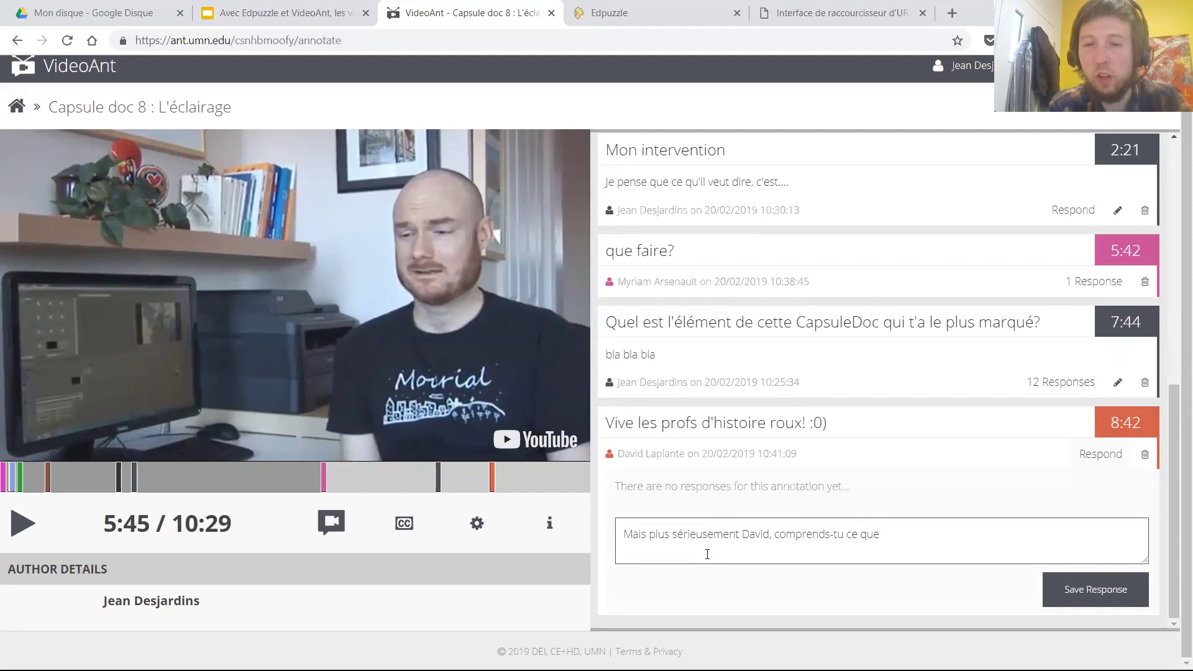
pyautogui.write('M. Rochon ')
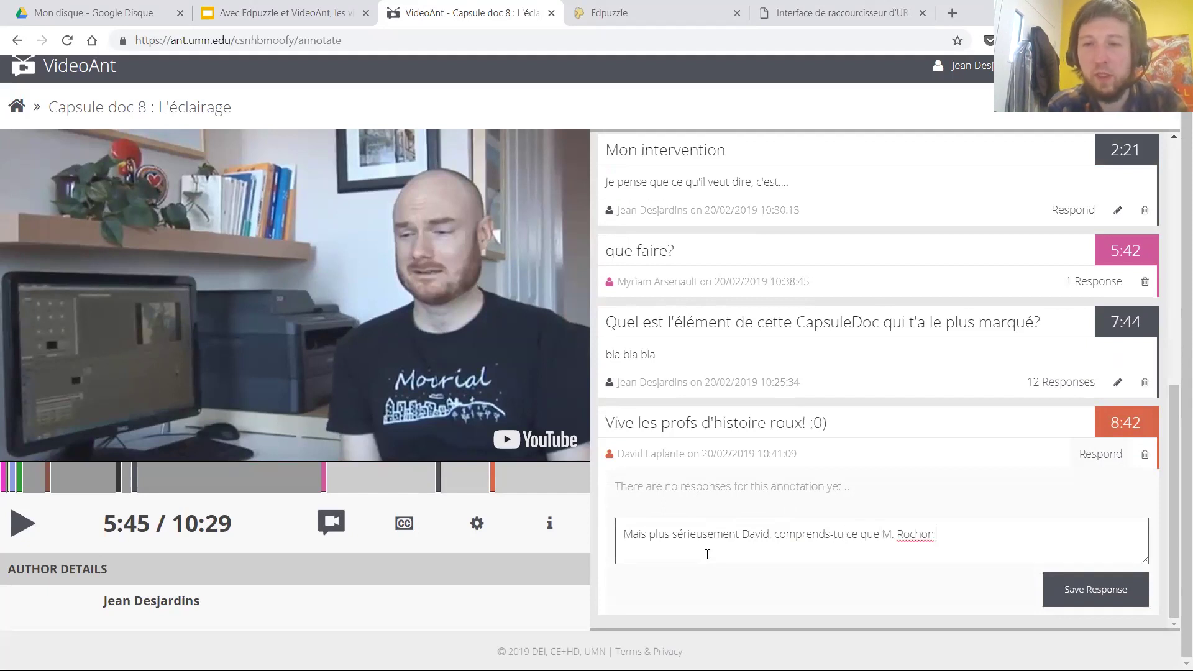
pyautogui.write('tente de nous expliquer?')
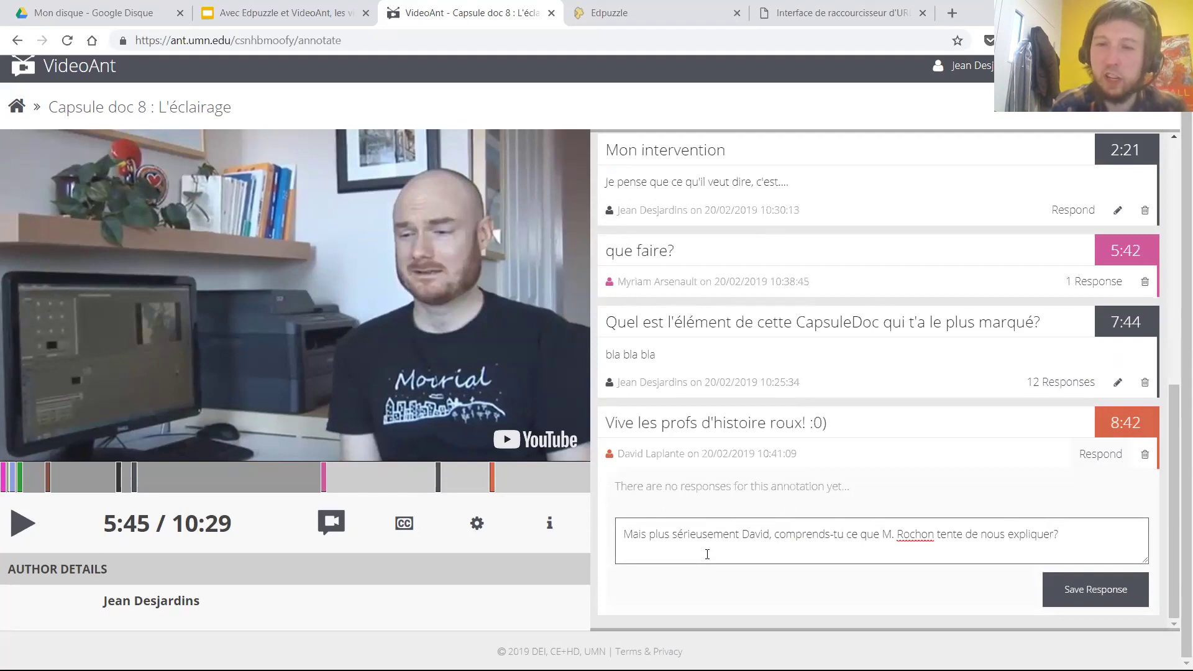
pyautogui.click(1094, 588)
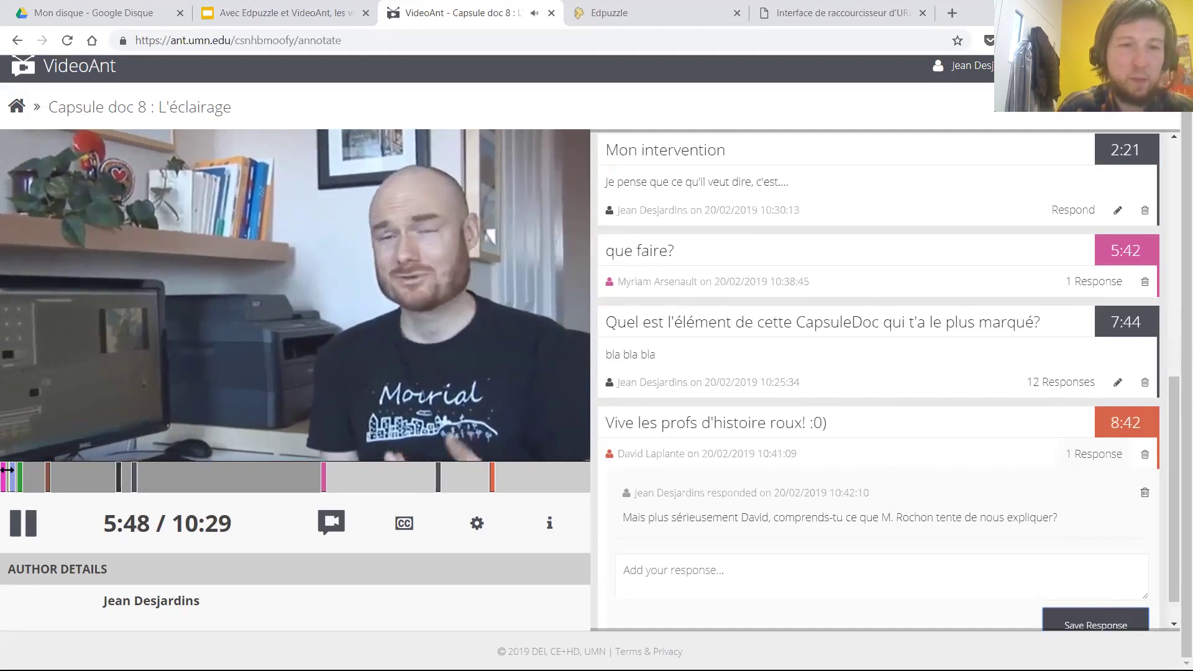
pyautogui.click(24, 524)
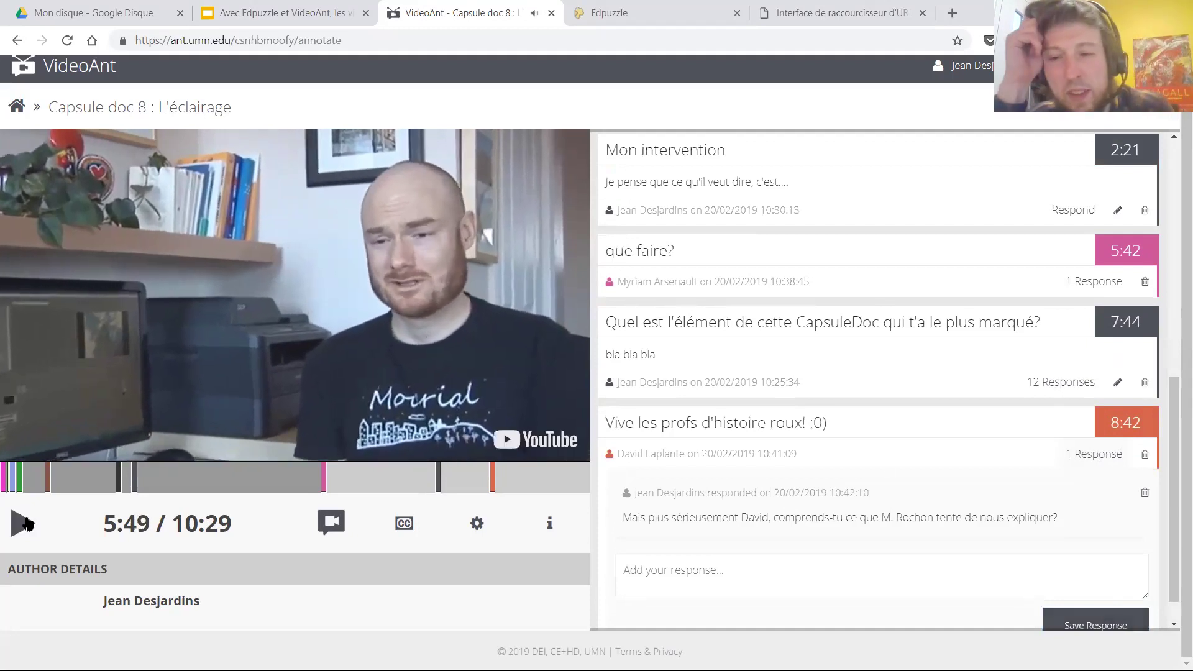